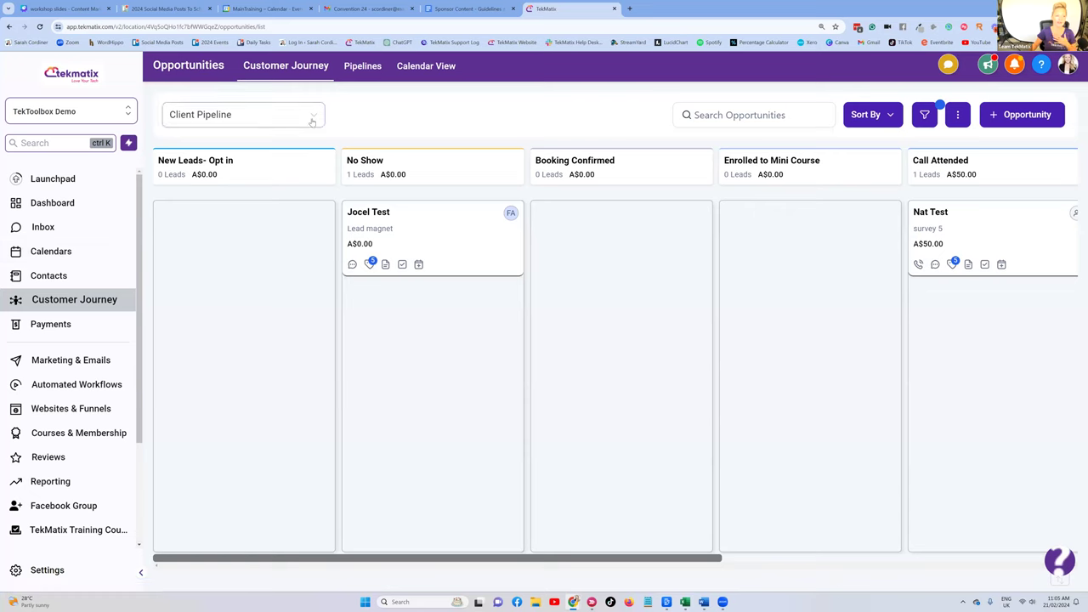
Switch the opportunities board to the My Customer Journey pipeline, leaving the filters unchanged
click(309, 119)
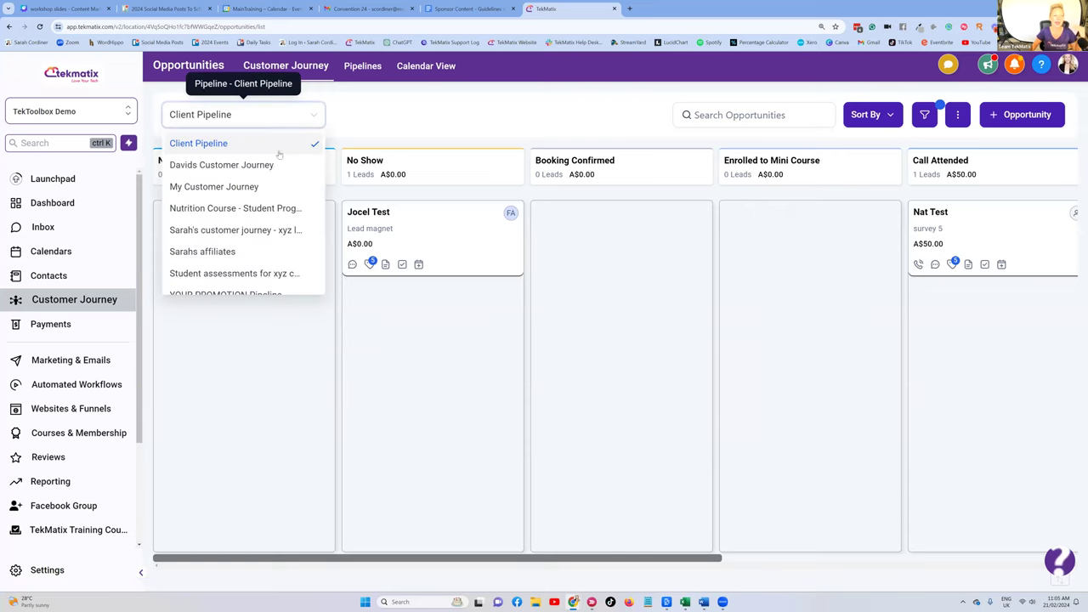
click(223, 187)
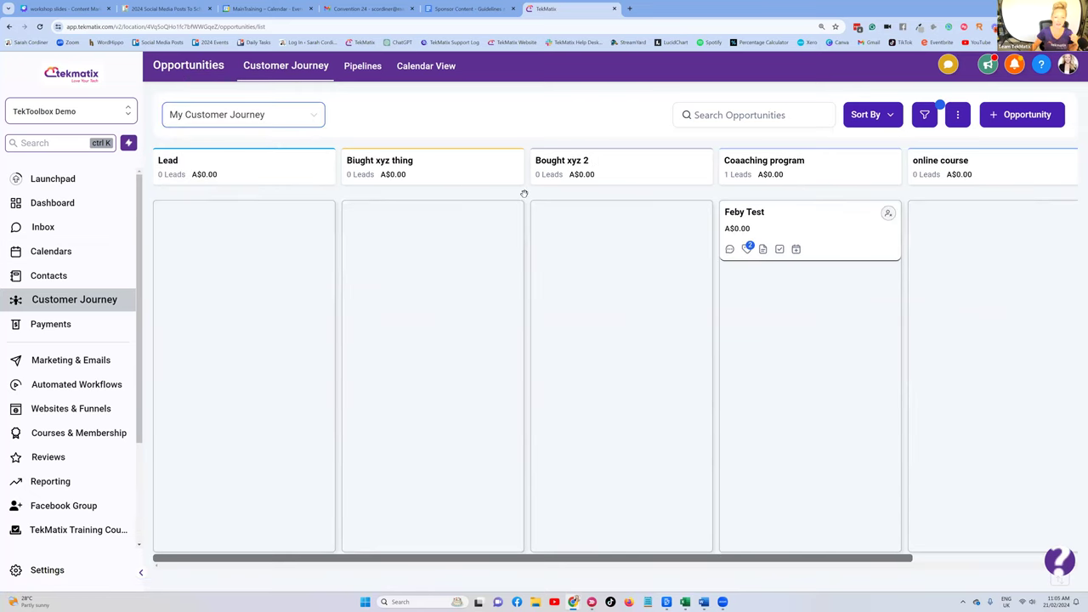
click(926, 116)
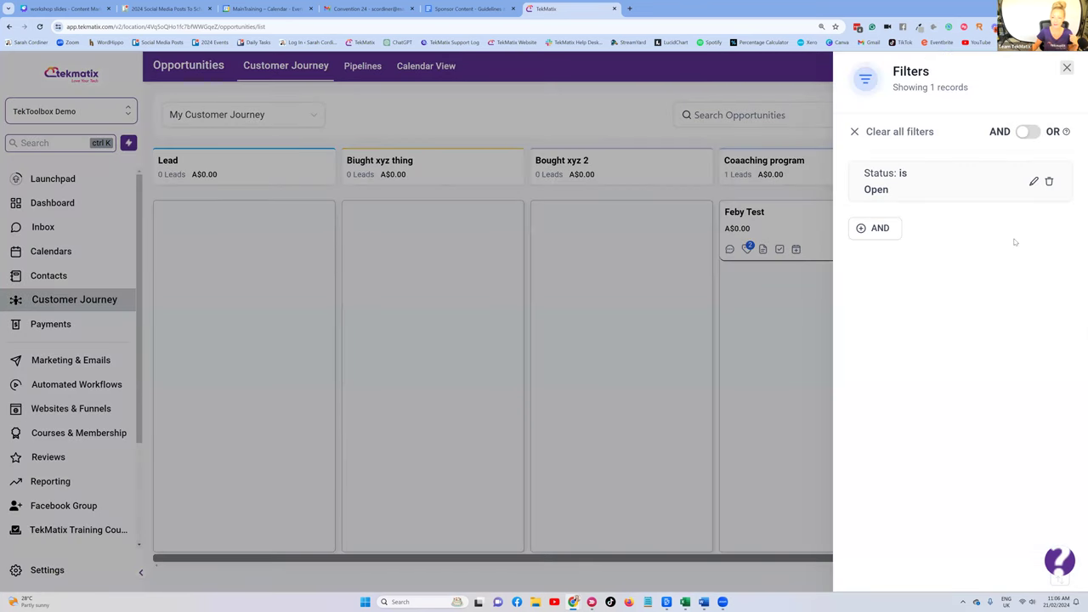
click(1067, 68)
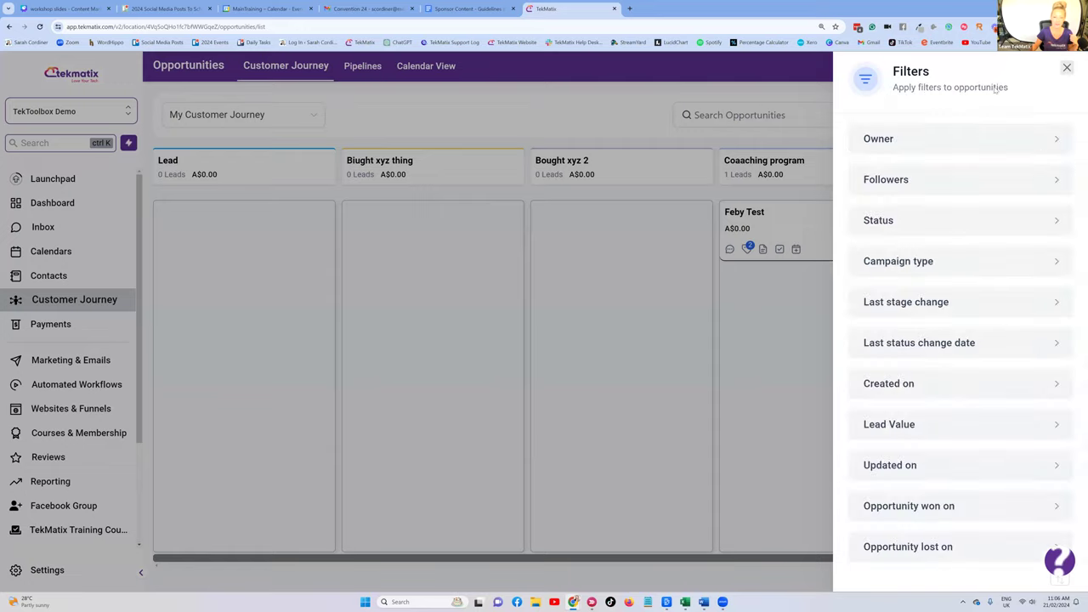
click(270, 123)
Select the xyz customer journey pipeline, with Lead, Booked strategy call and Call No-Show stages
click(244, 230)
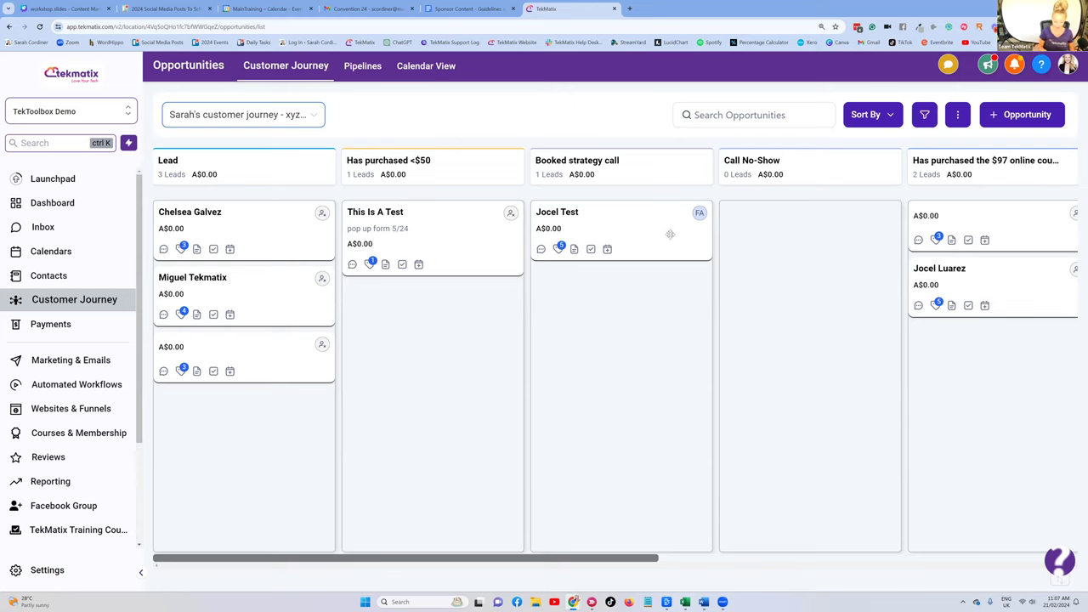
key(ctrl+minus)
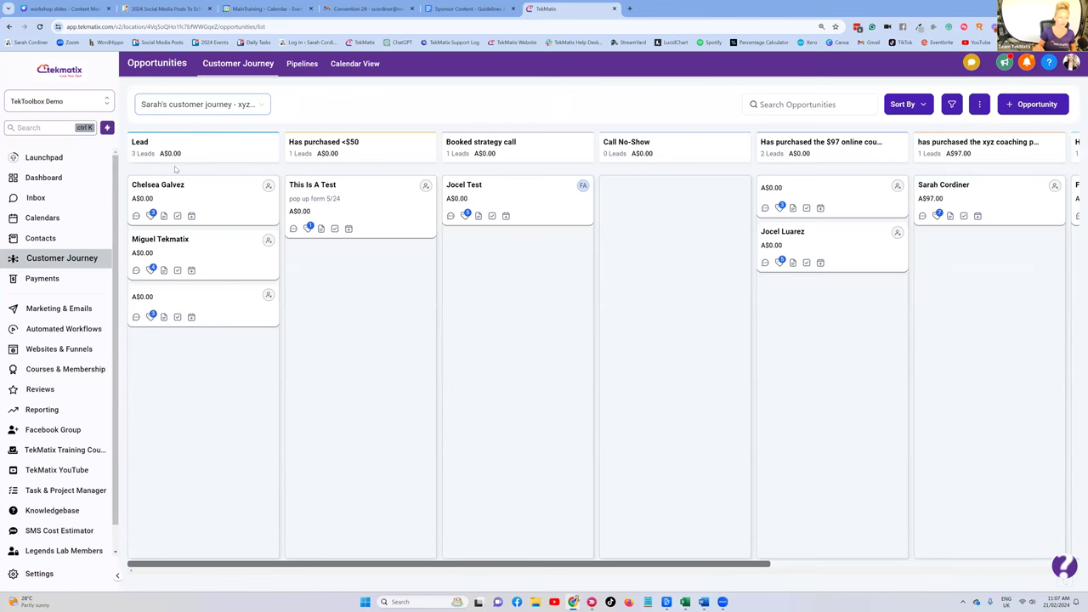
key(ctrl+plus)
key(ctrl+plus)
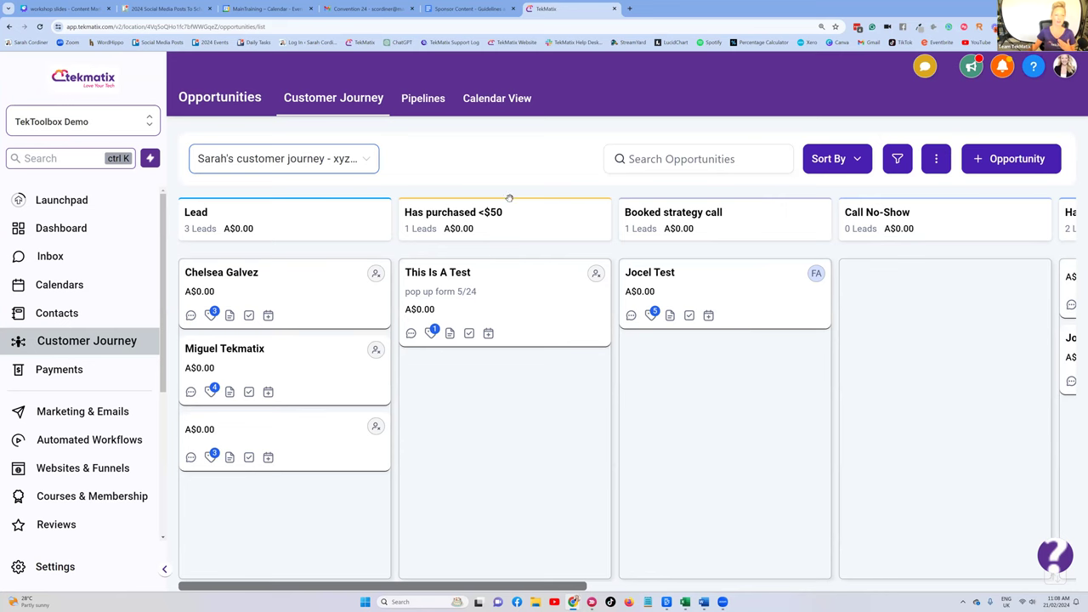
key(ctrl+minus)
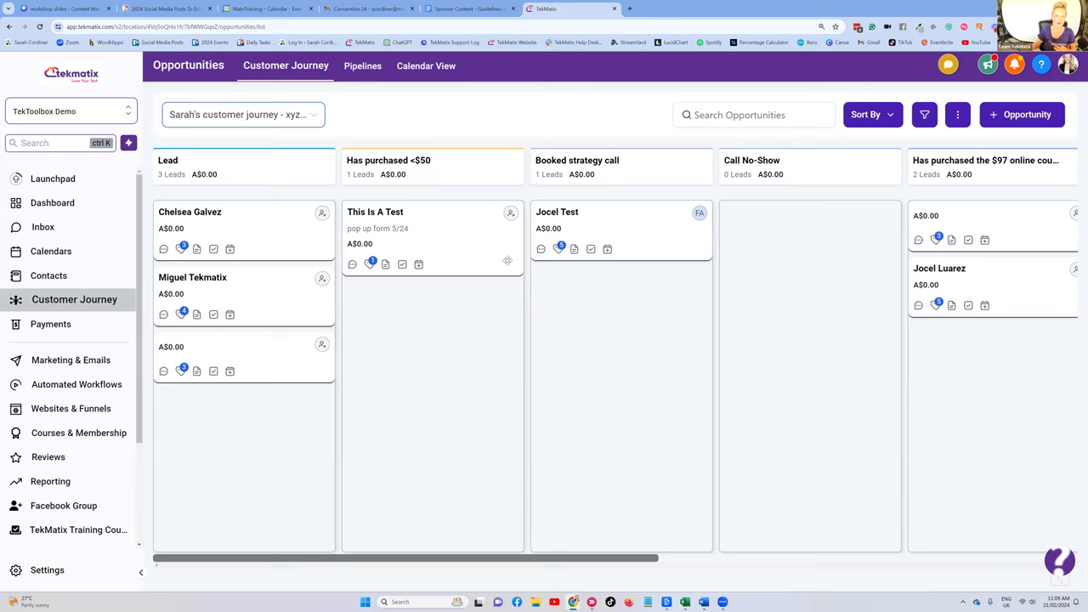
Drag the top Lead card into the Has purchased <$50 column
drag(223, 219, 412, 215)
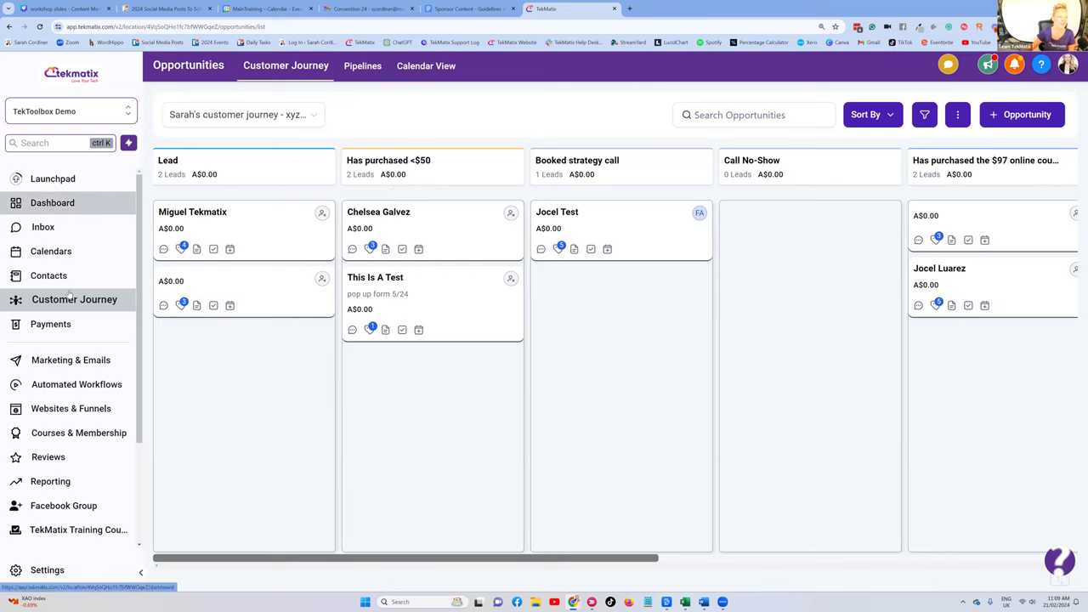
Go to the Dashboard and dismiss the business listing and WordPress hosting banners
click(58, 202)
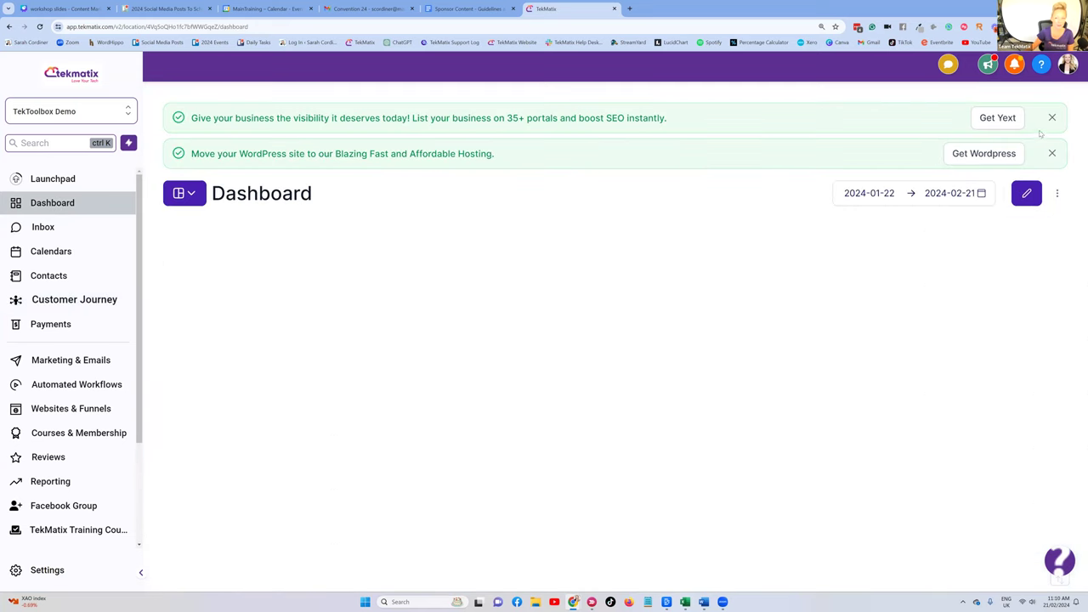
click(1051, 118)
click(1051, 118)
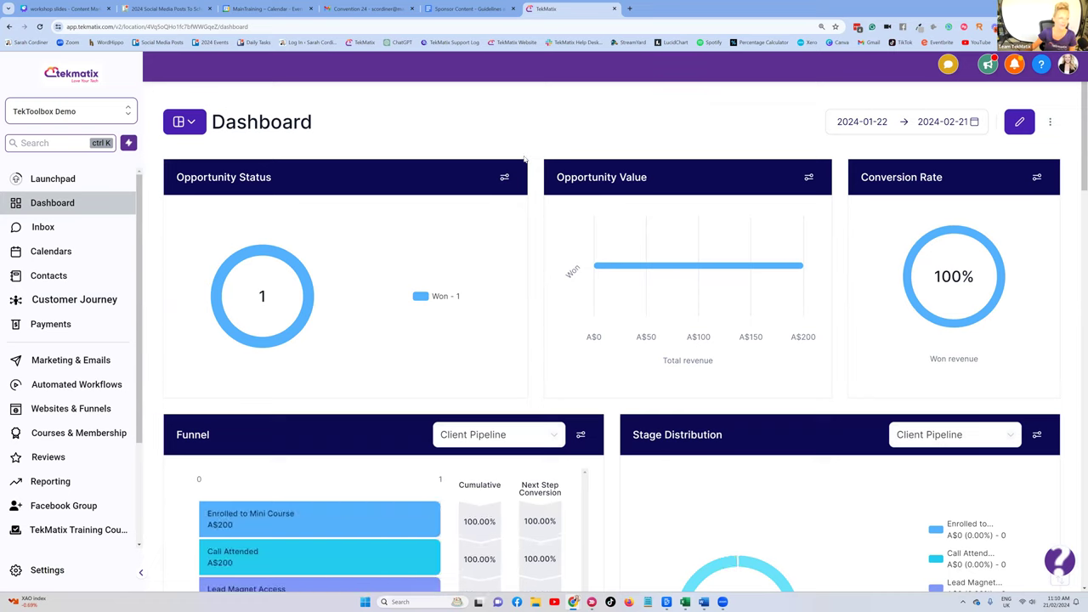
Scroll through the dashboard widgets showing 1 won opportunity, about A$200, and 100% conversion
scroll(560, 255, down, 8)
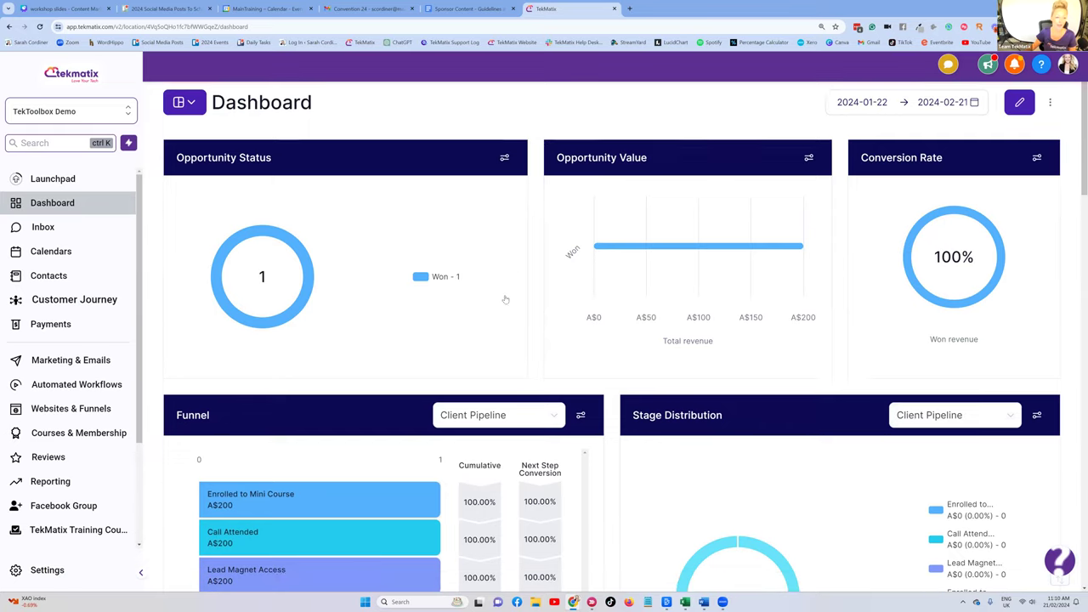
scroll(568, 308, down, 10)
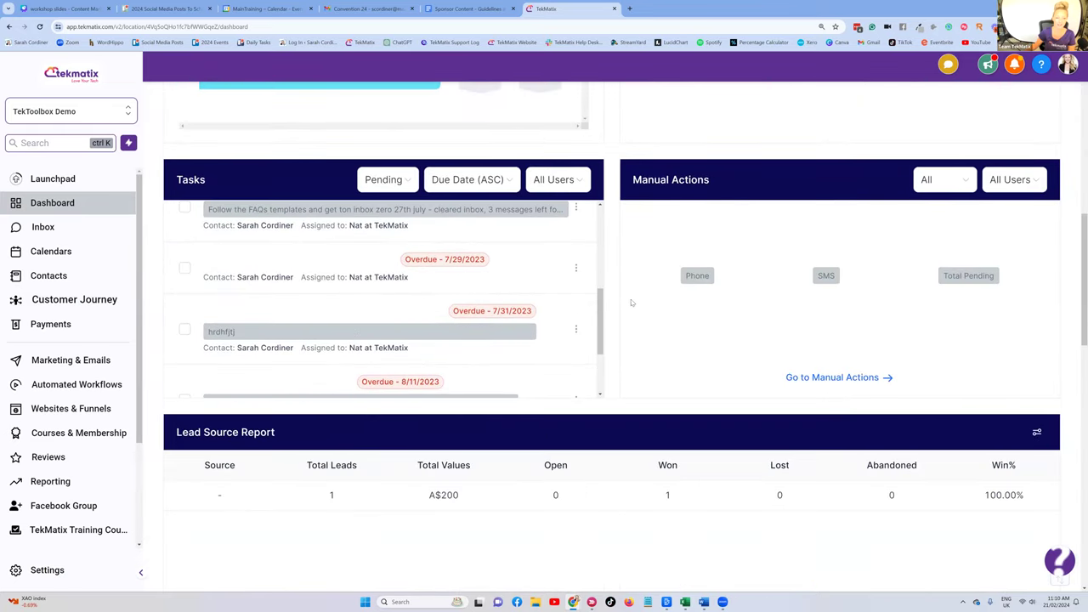
scroll(651, 299, up, 18)
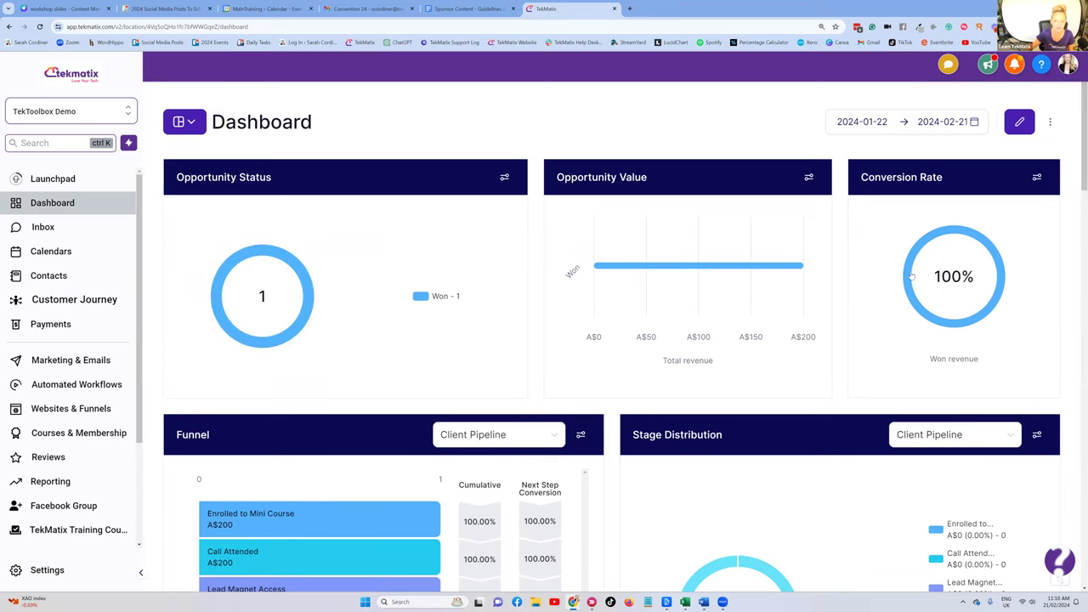
scroll(476, 255, down, 2)
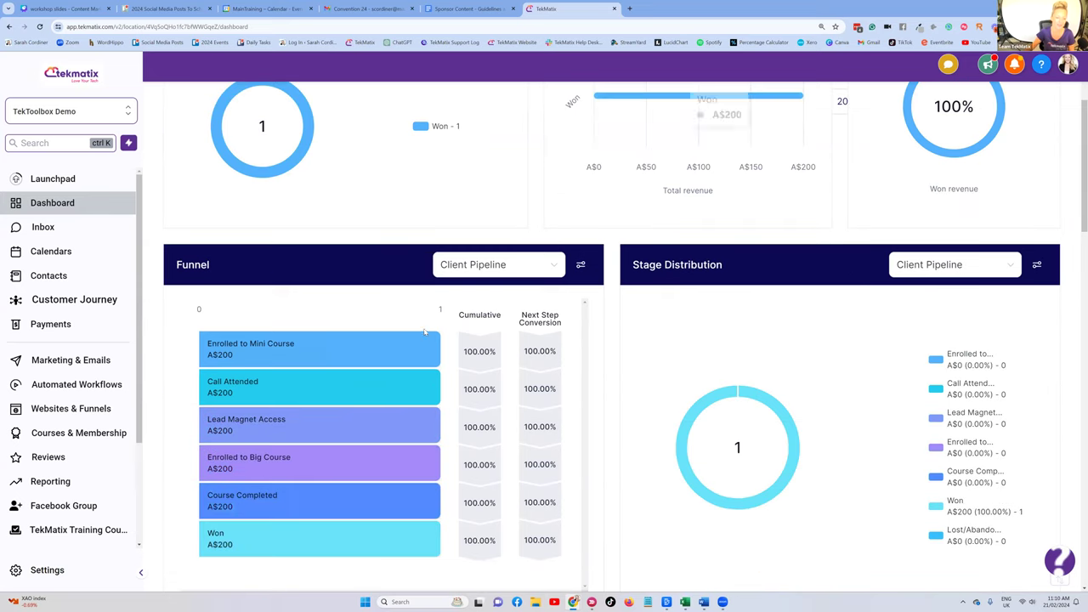
scroll(293, 306, down, 1)
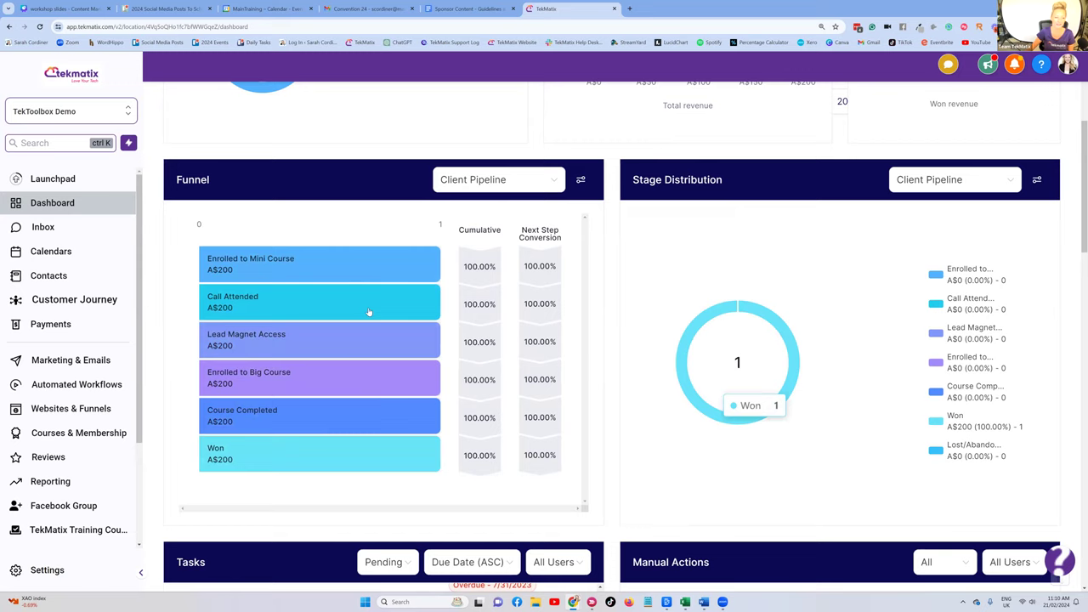
scroll(374, 297, down, 3)
scroll(391, 263, down, 2)
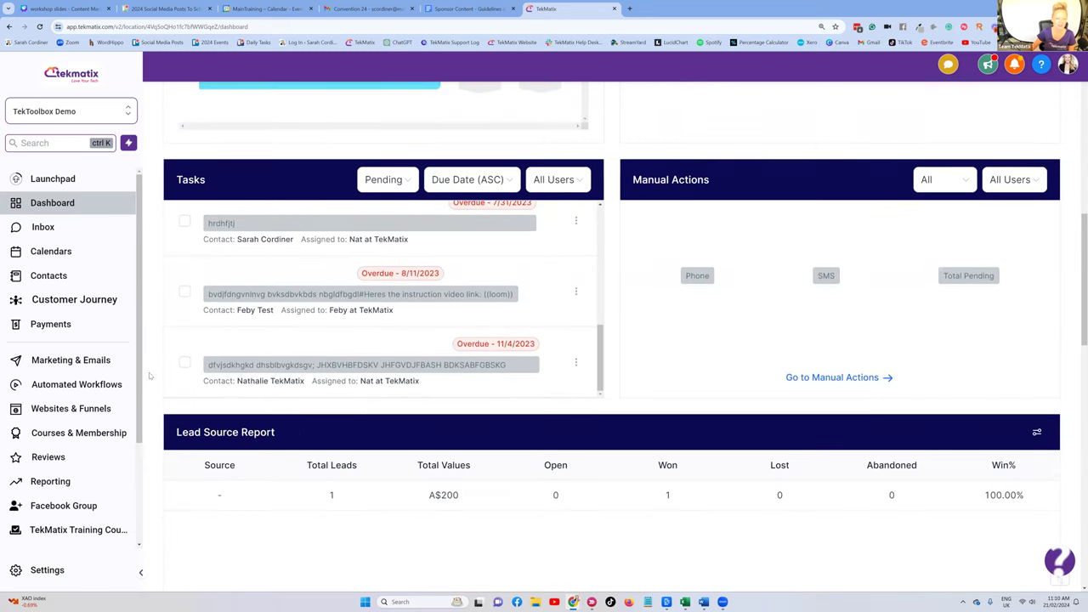
scroll(352, 374, down, 3)
scroll(510, 281, up, 5)
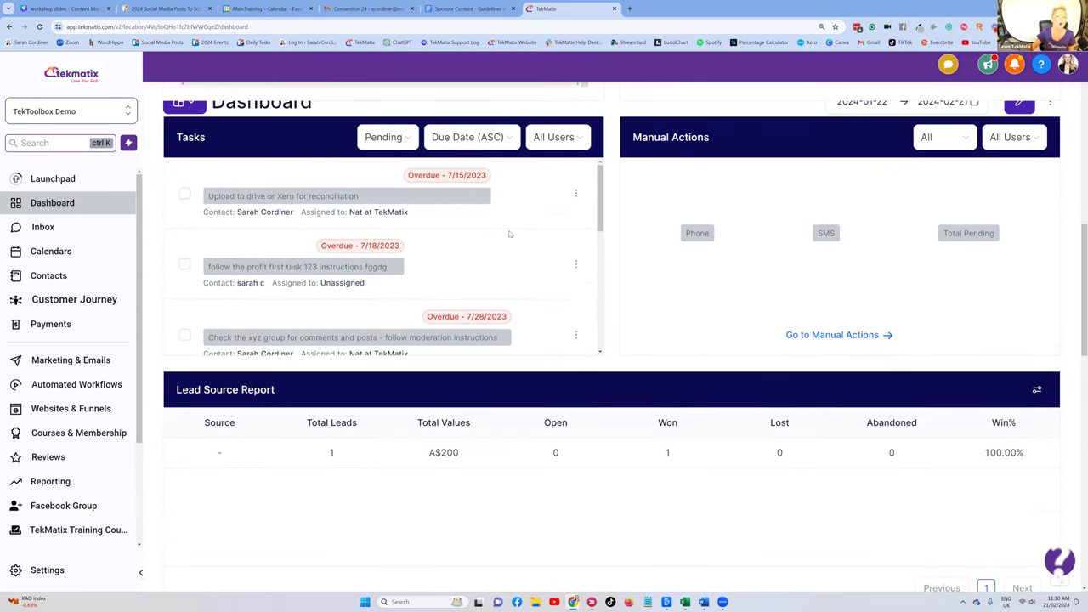
scroll(557, 238, up, 5)
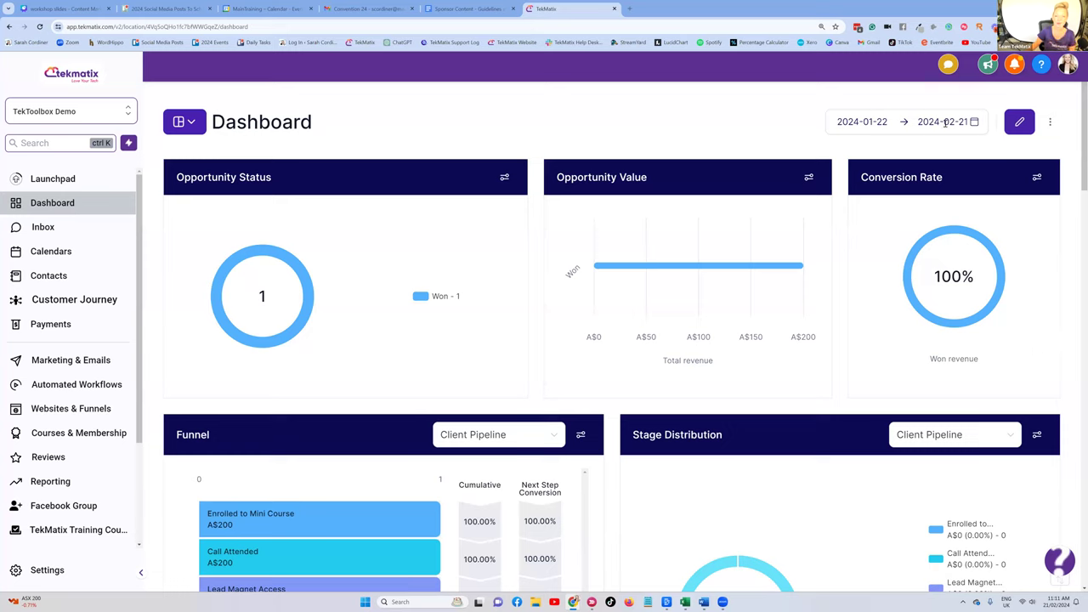
Check the date-range calendar without changes, then put the Dashboard into edit mode
click(906, 122)
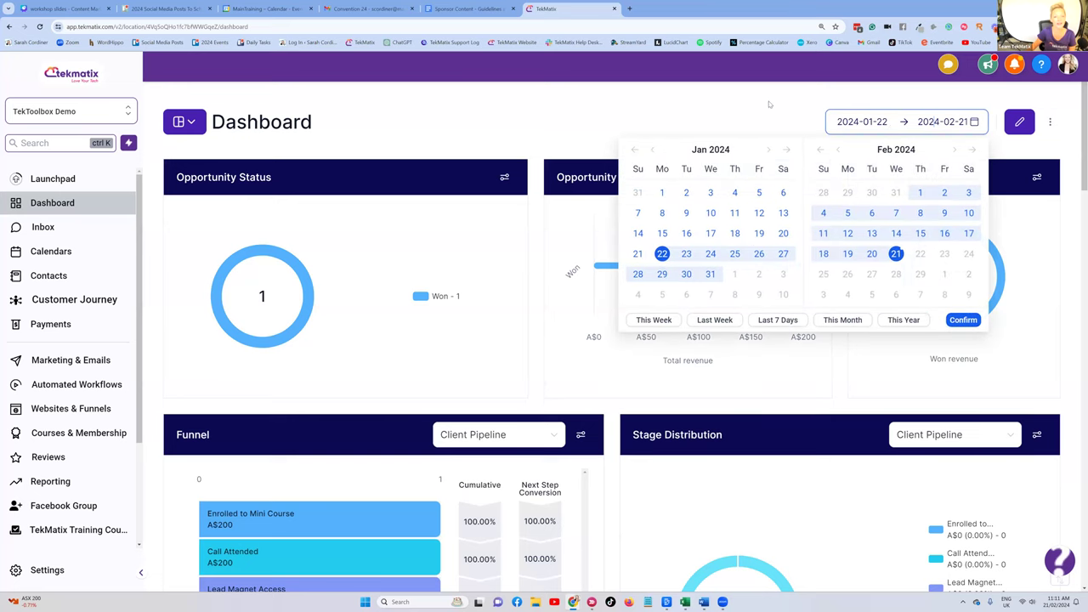
click(302, 279)
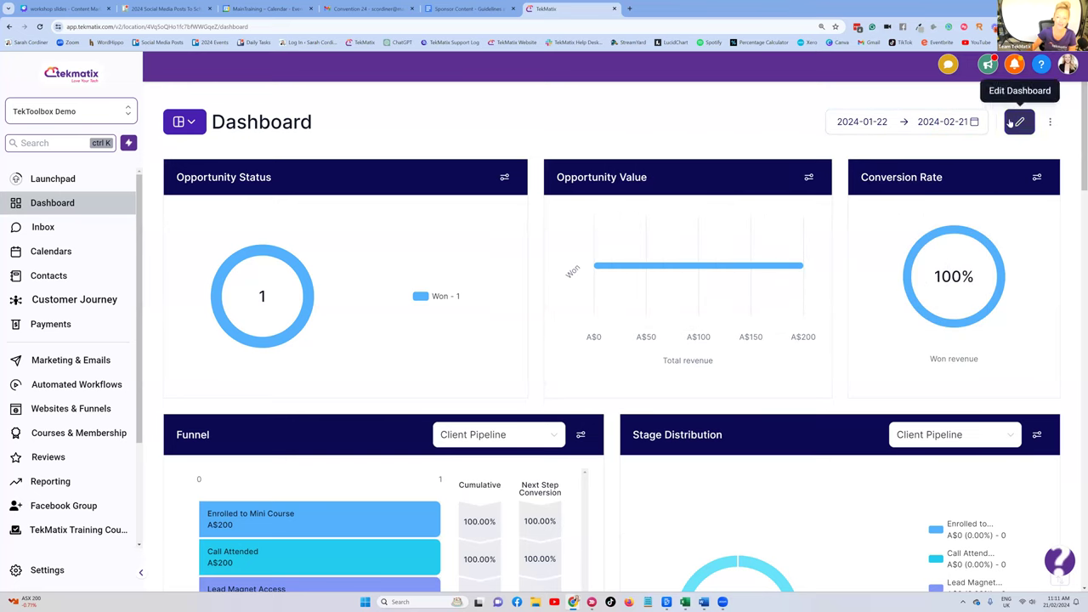
click(1019, 122)
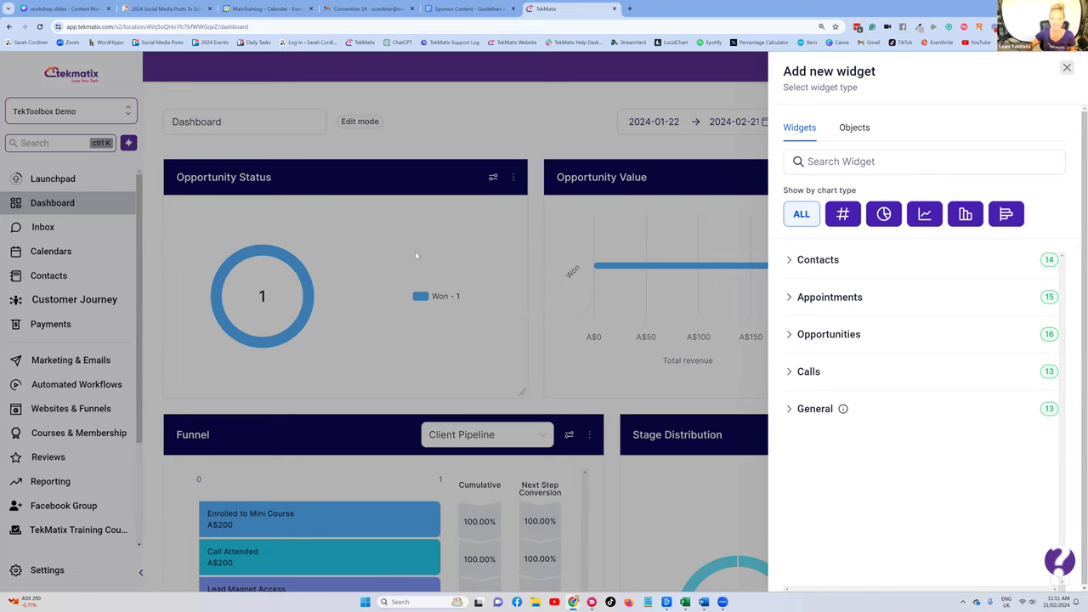
Filter to line charts and pick the Contacts Count widget from the Contacts category
click(925, 217)
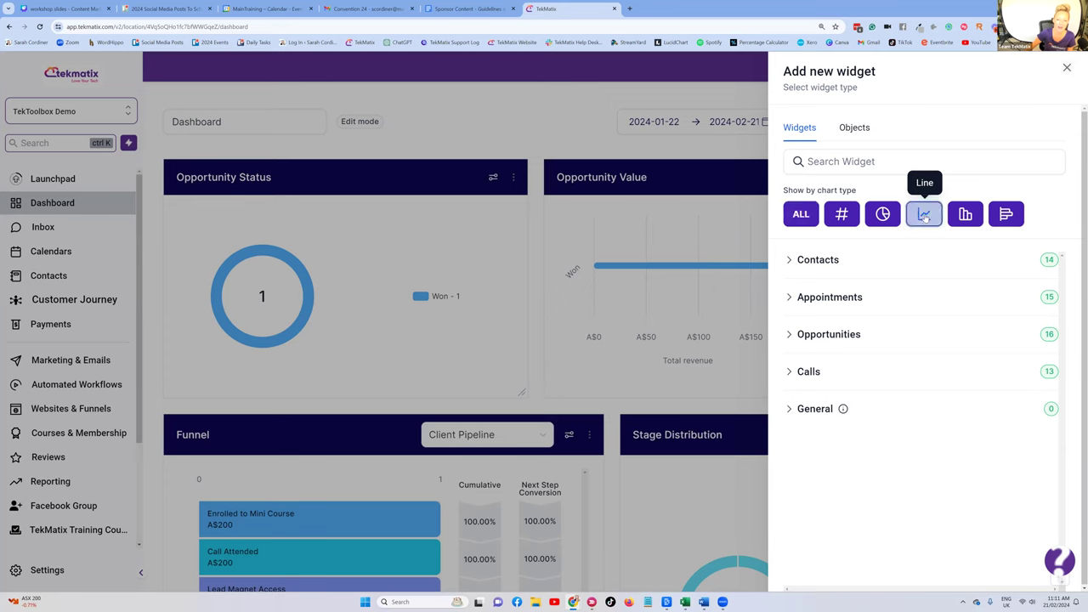
click(808, 260)
scroll(820, 263, down, 1)
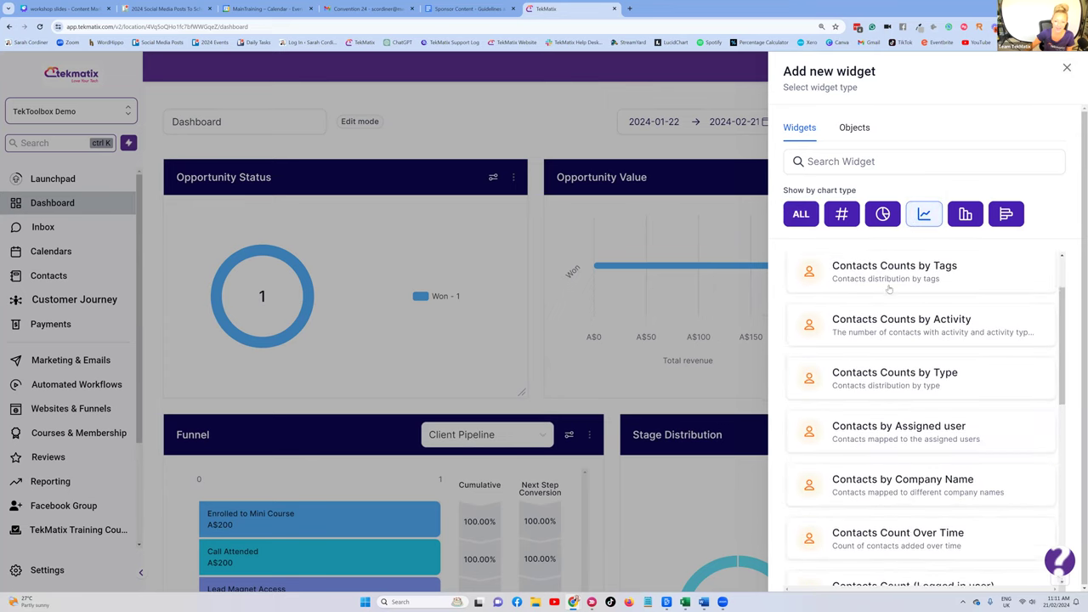
scroll(875, 309, up, 1)
click(865, 301)
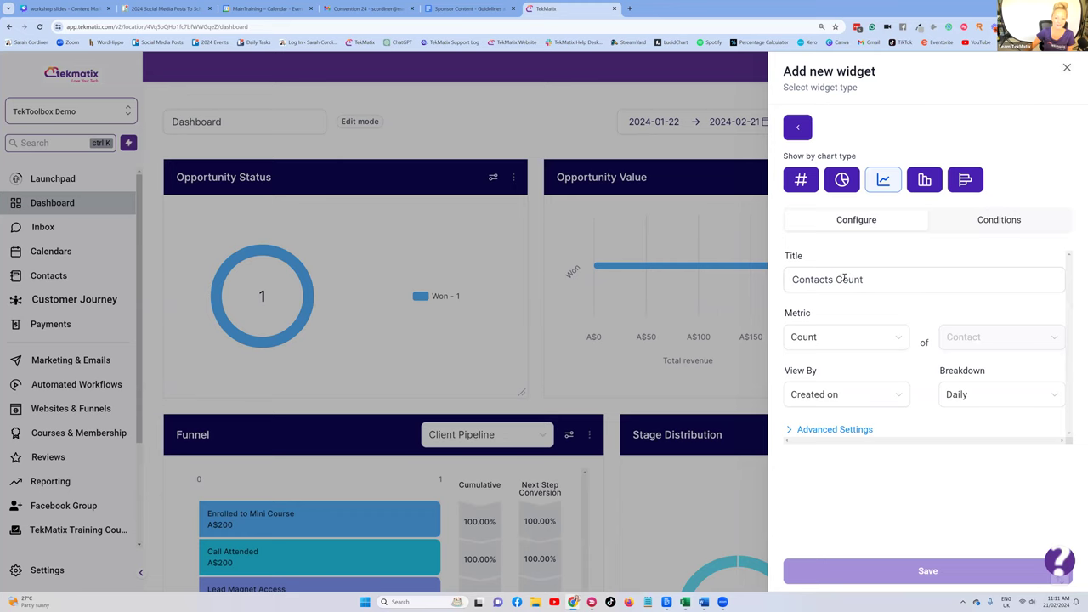
Set the Contacts Count breakdown to Monthly
click(902, 399)
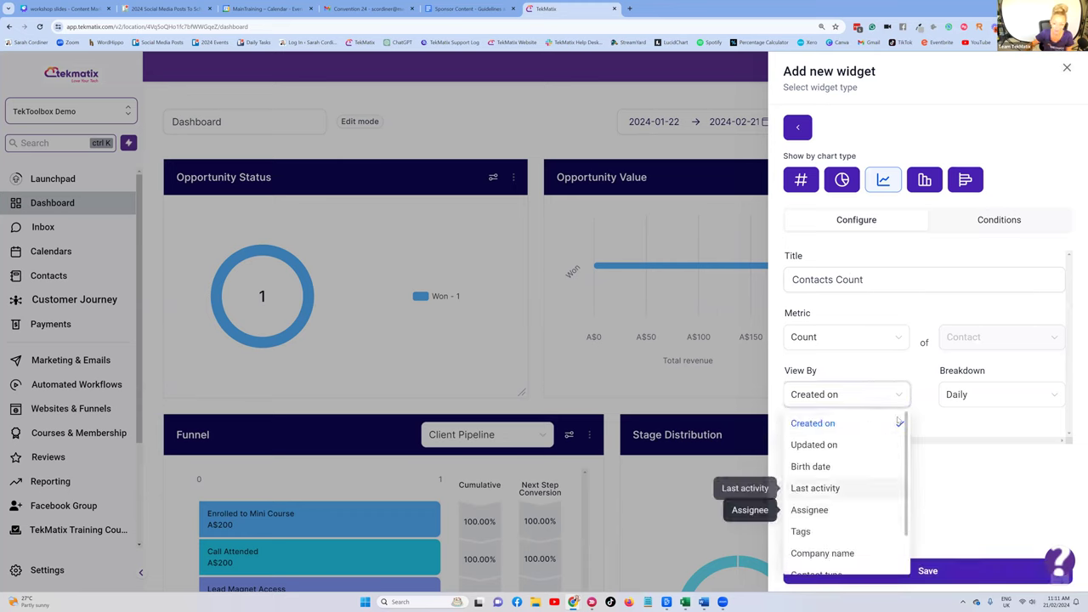
scroll(855, 476, down, 1)
scroll(855, 468, up, 1)
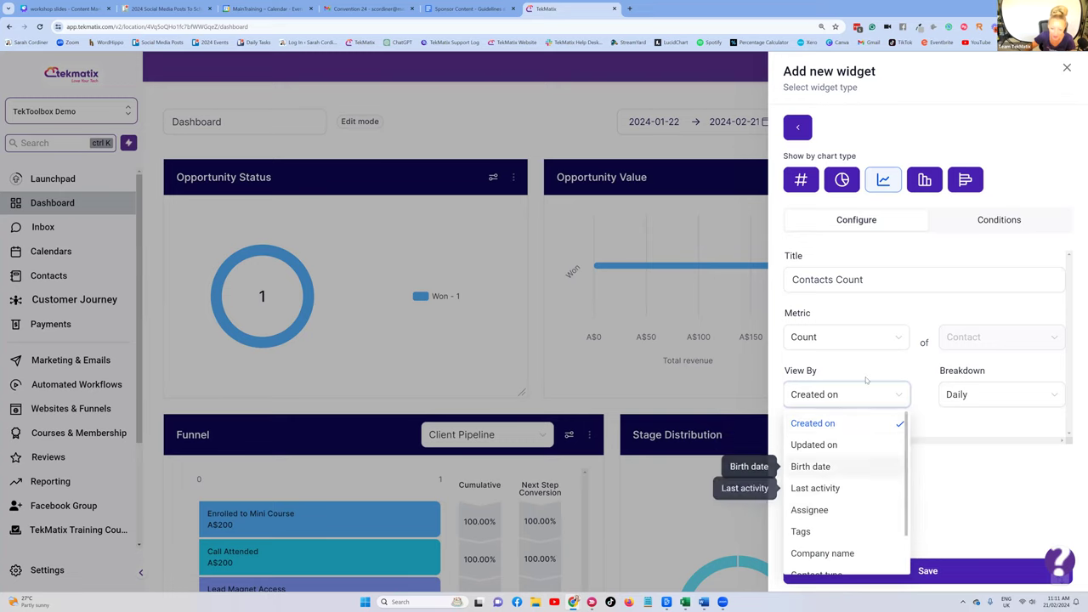
click(966, 396)
click(966, 396)
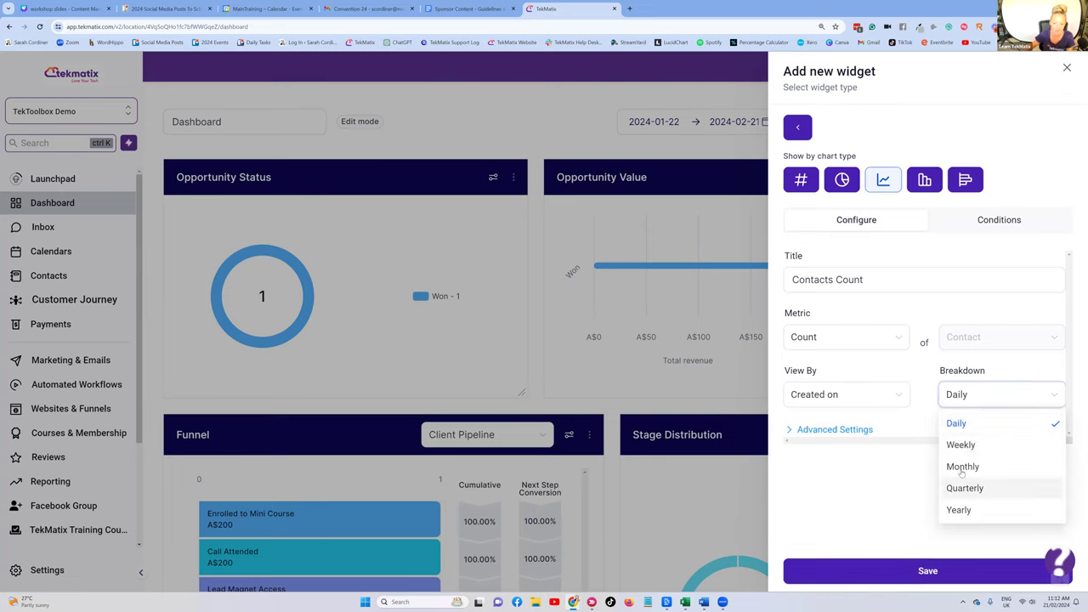
click(962, 467)
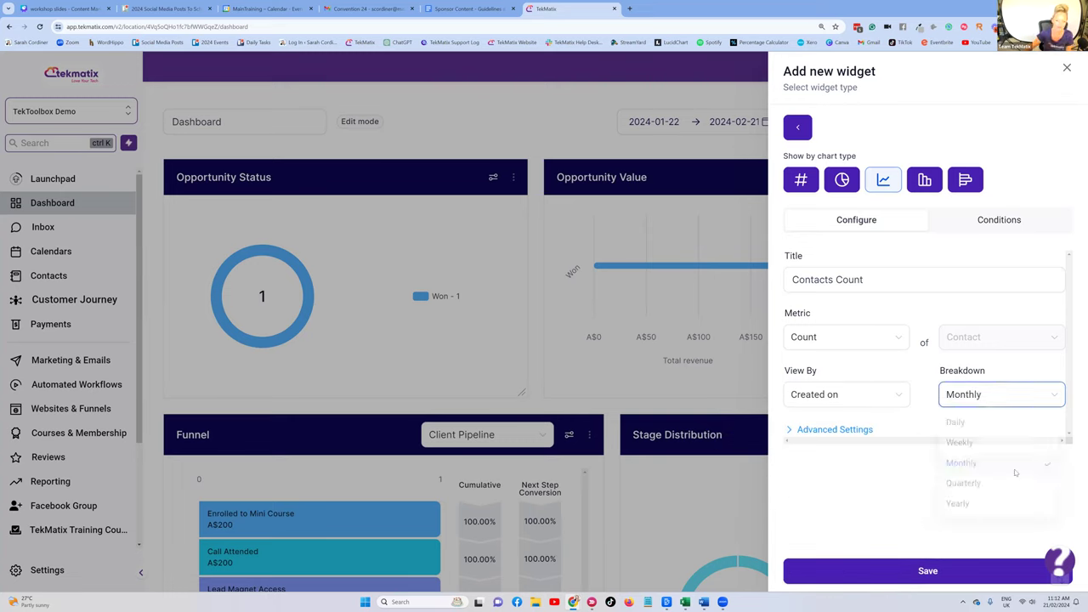
In Advanced Settings, set the Date Range Override to Custom
click(837, 431)
scroll(833, 433, down, 1)
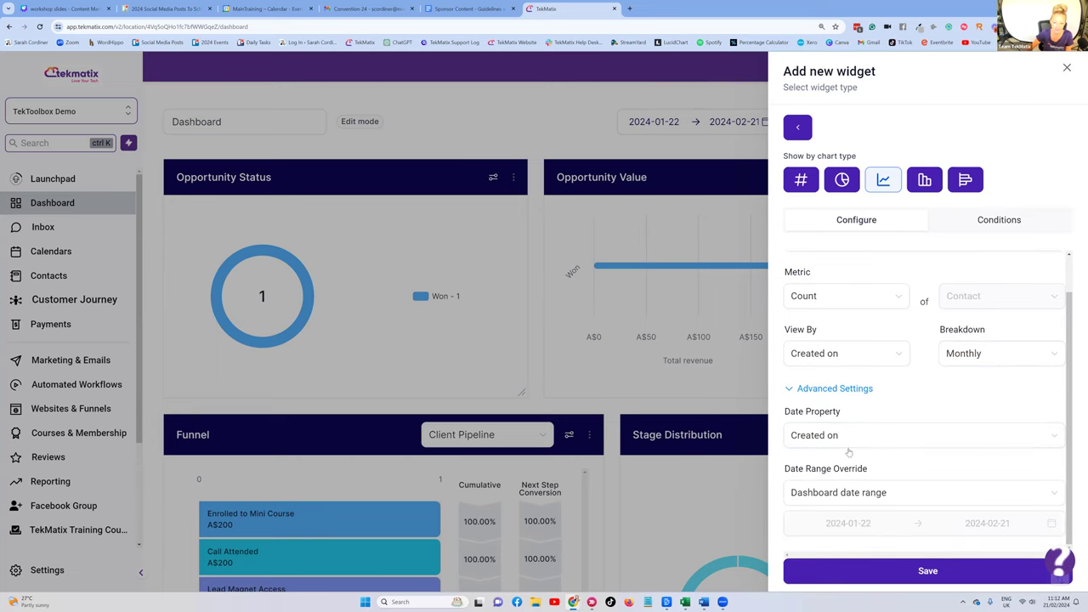
click(870, 493)
scroll(858, 447, down, 5)
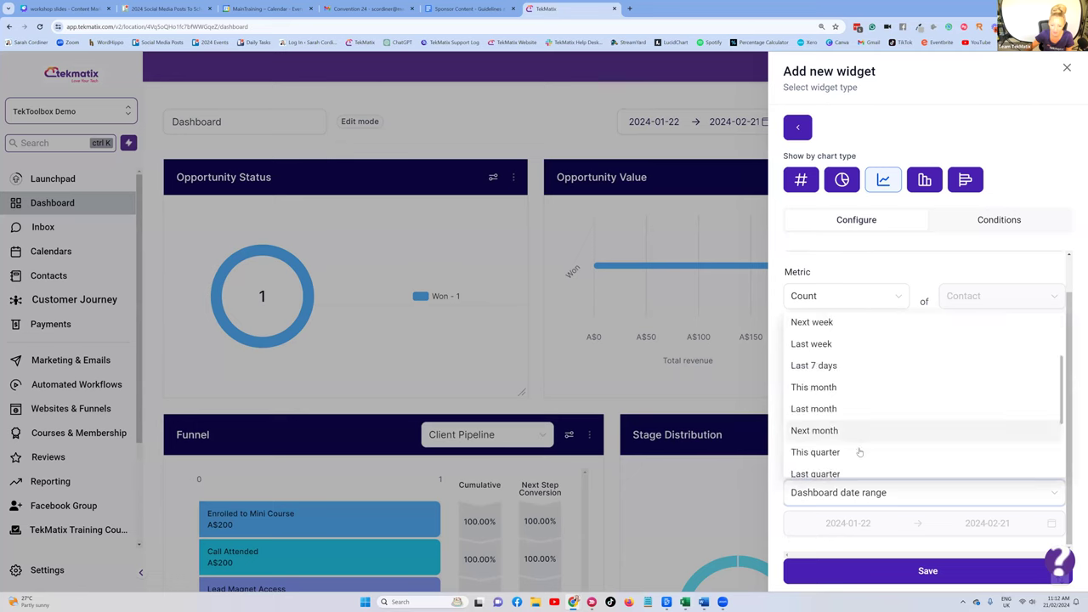
click(805, 463)
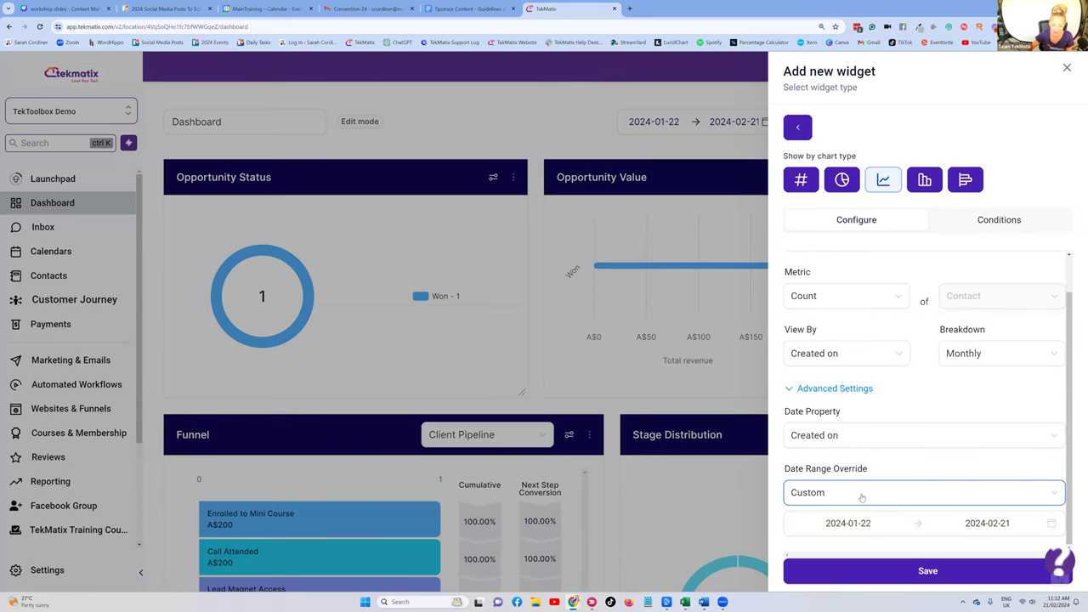
Set the custom range to Jan 1, 2022 – Feb 29, 2024, confirm, and save the widget
click(867, 516)
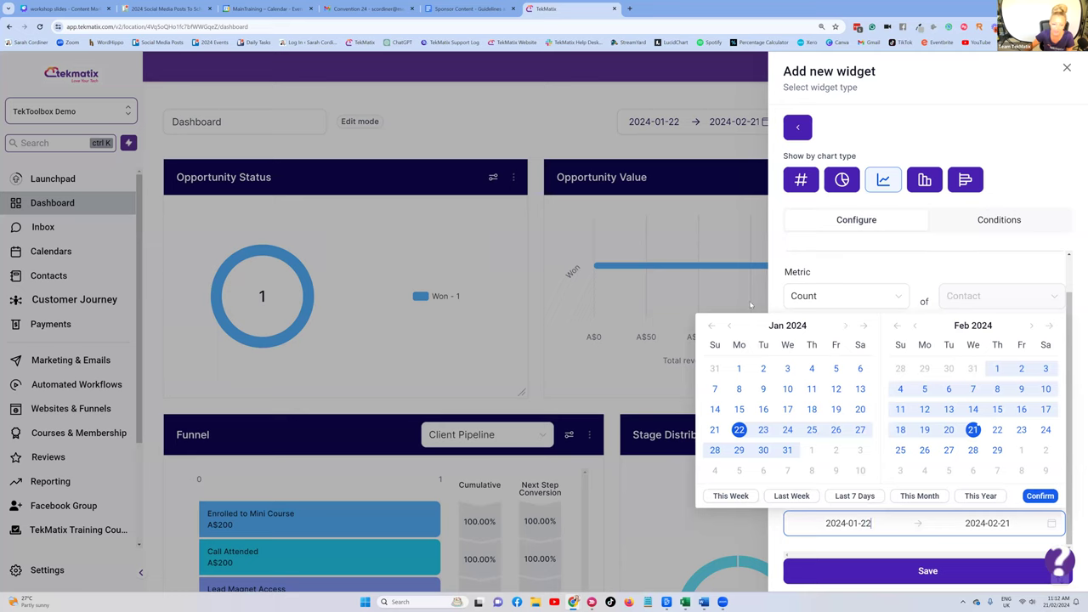
click(712, 326)
click(712, 326)
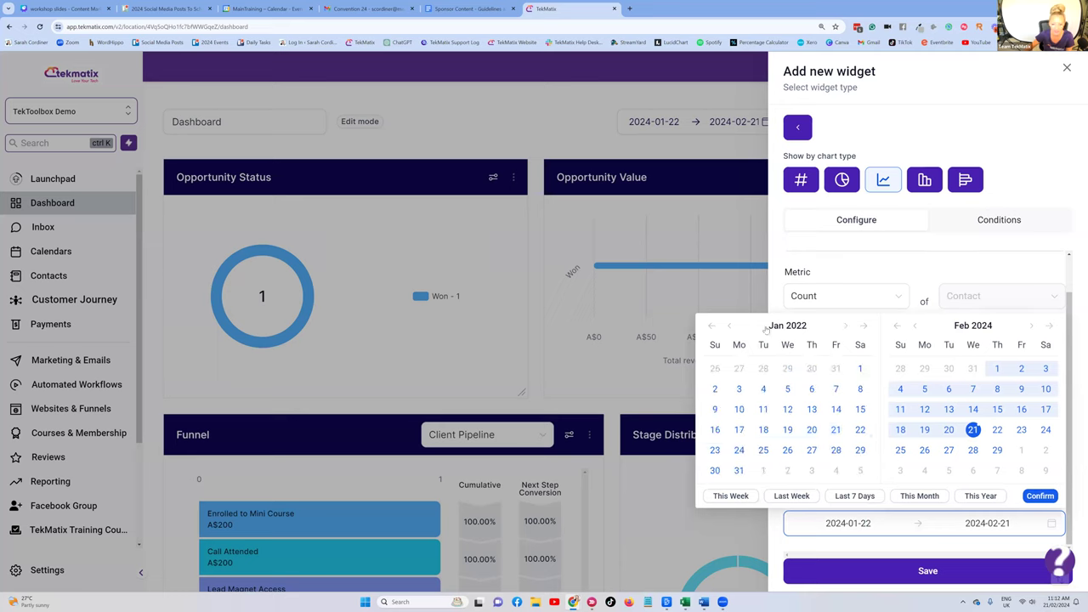
click(859, 369)
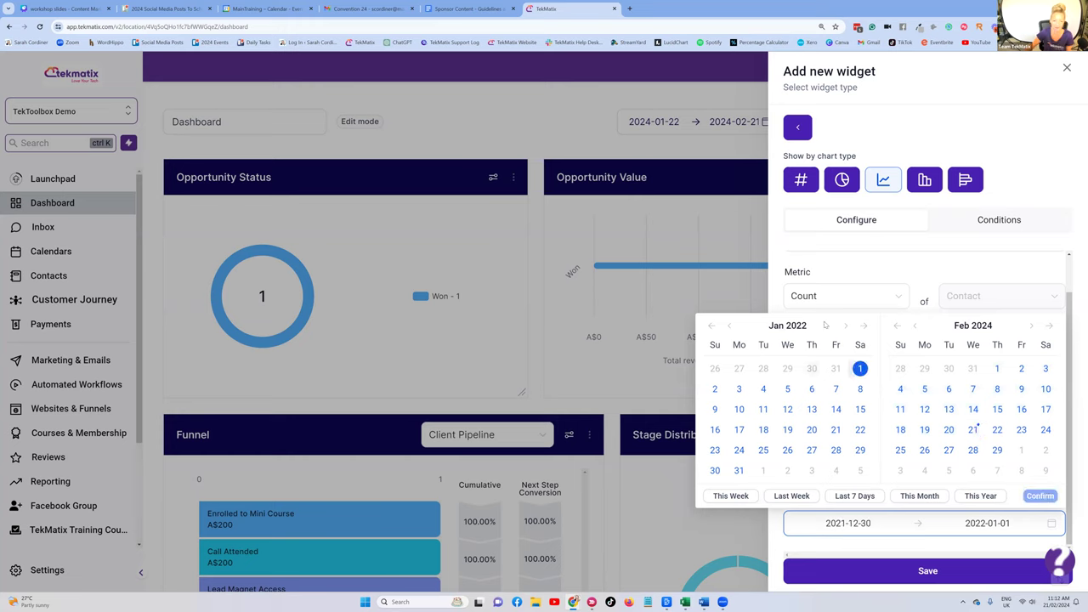
click(998, 450)
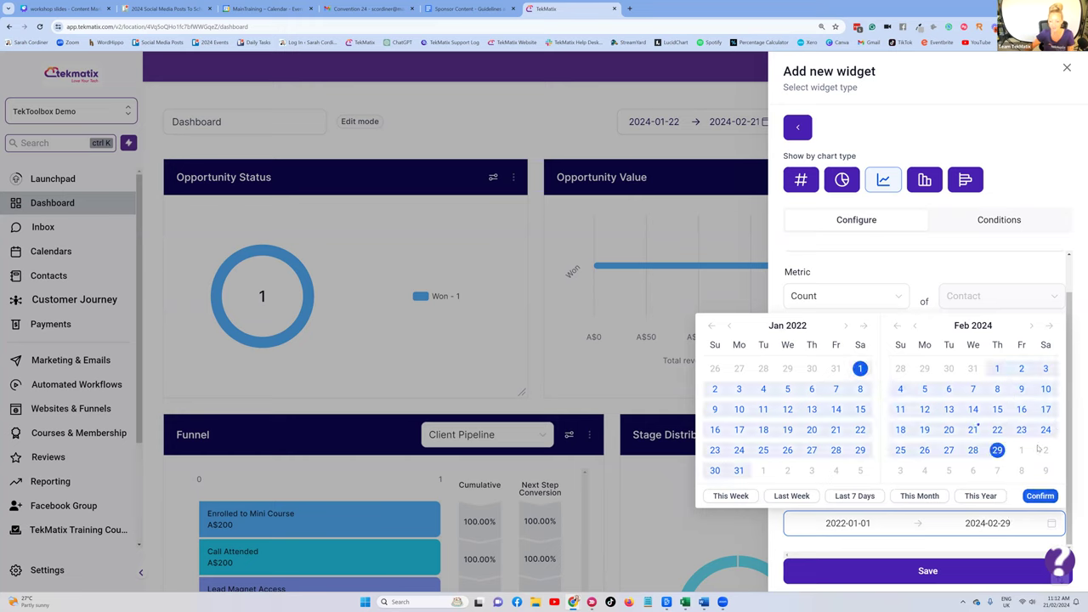
click(1039, 495)
click(966, 571)
scroll(917, 490, down, 3)
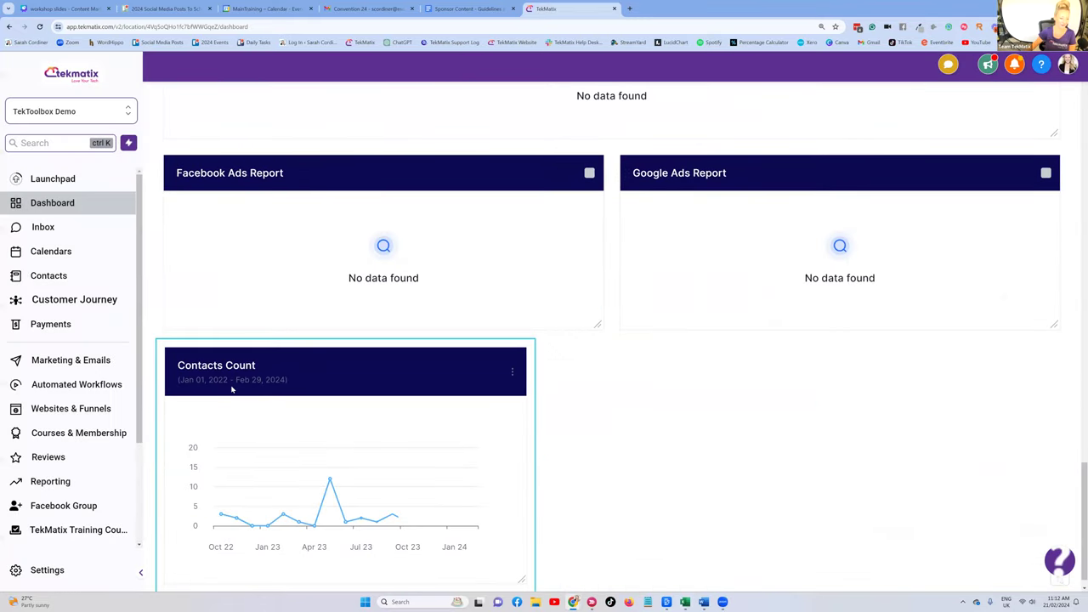
Drag the Contacts Count chart up into the dashboard's top-left slot
drag(174, 356, 207, 142)
drag(176, 185, 179, 187)
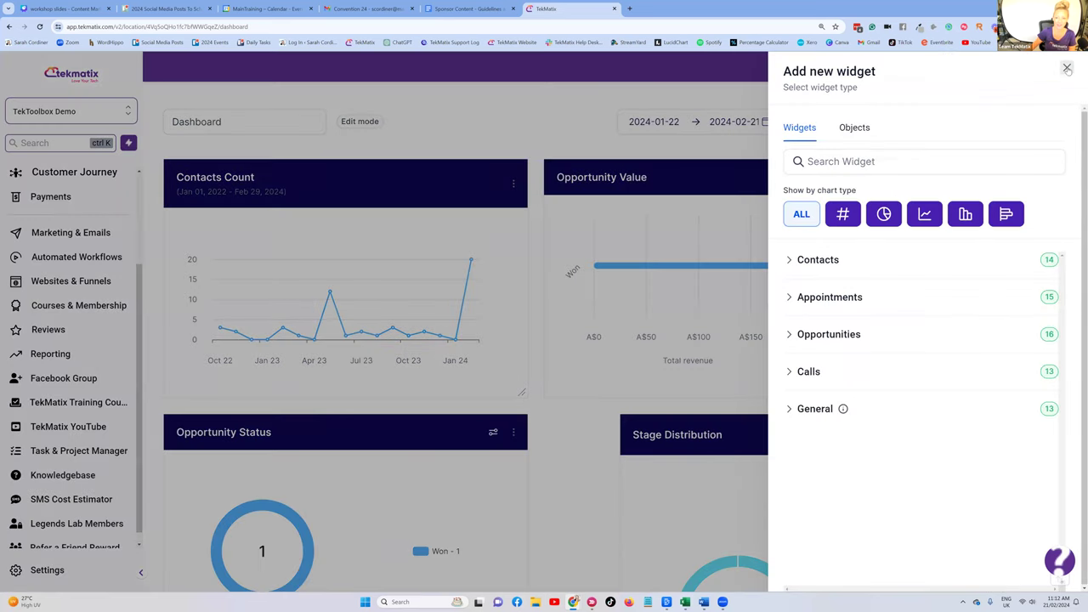
Close the Add new widget panel and save the dashboard layout changes
click(1067, 68)
click(909, 123)
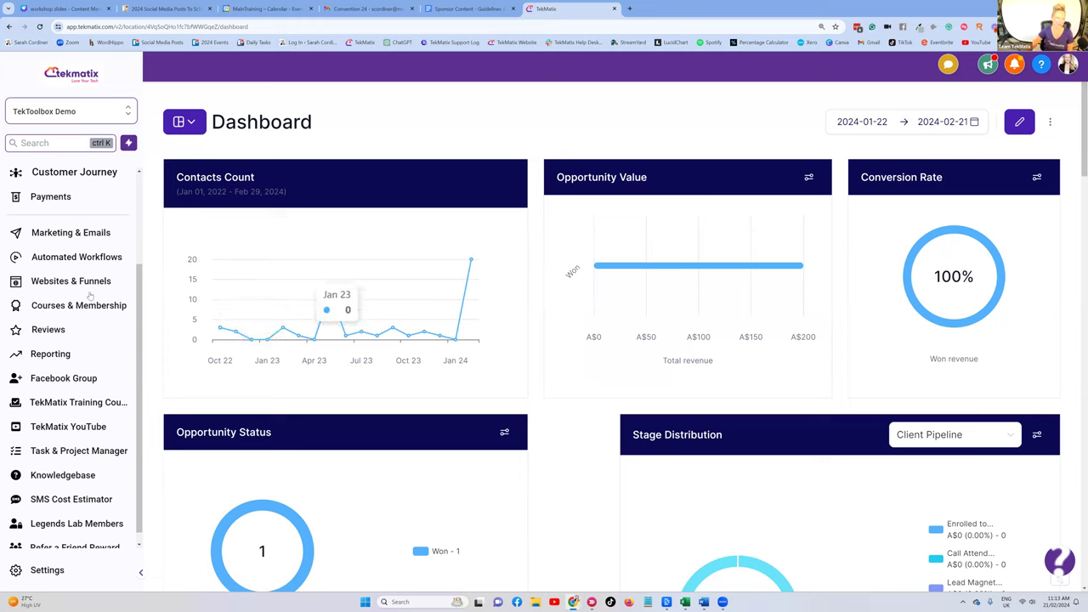
scroll(77, 338, up, 3)
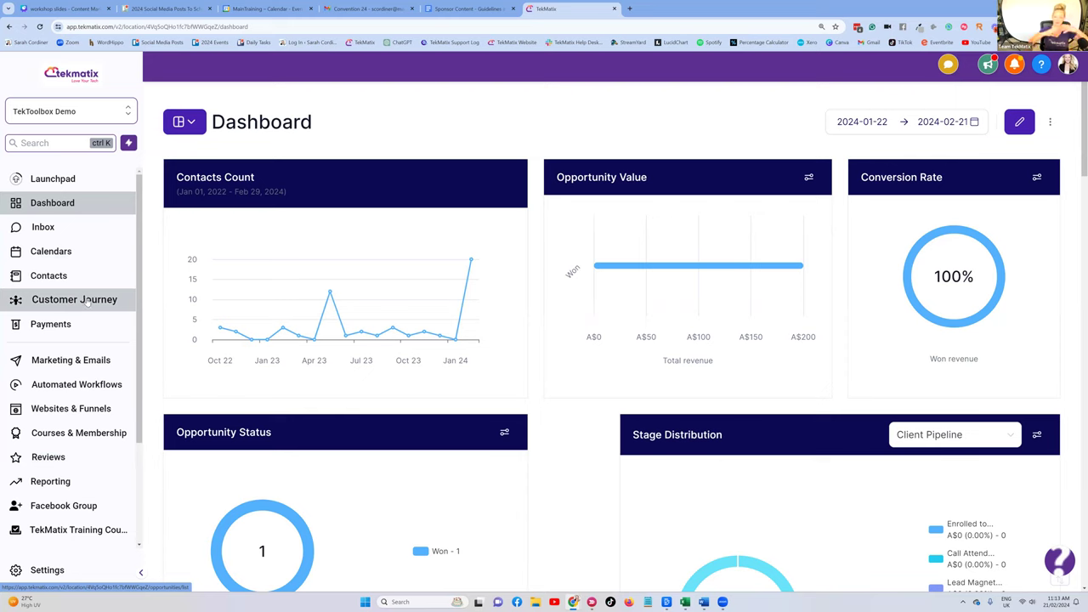
Open Customer Journey and show its Pipelines list, including Client Pipeline and YOUR PROMOTION Pipeline
click(88, 303)
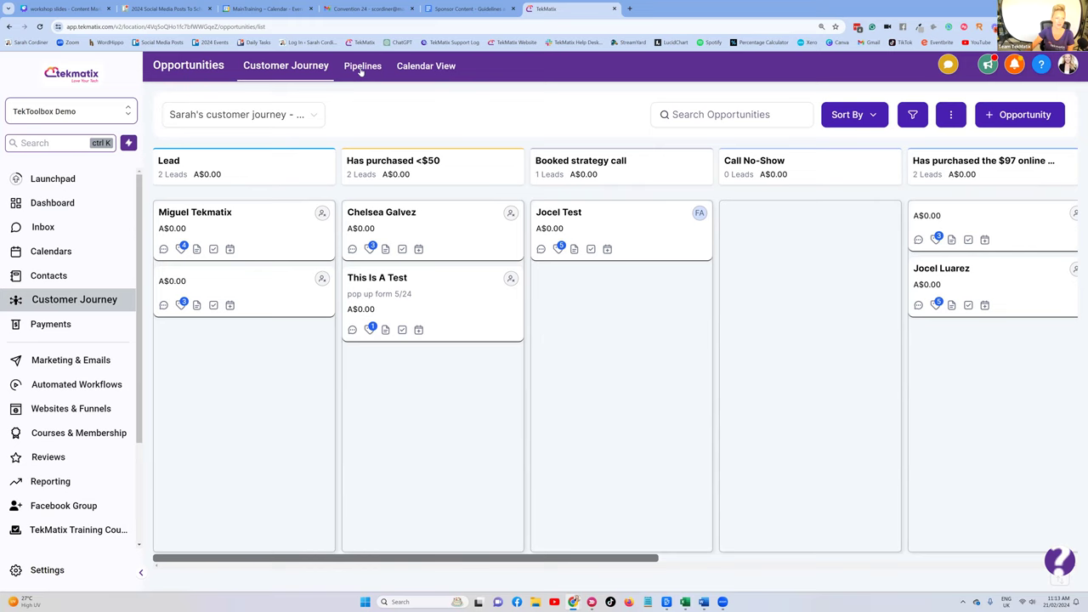
click(361, 68)
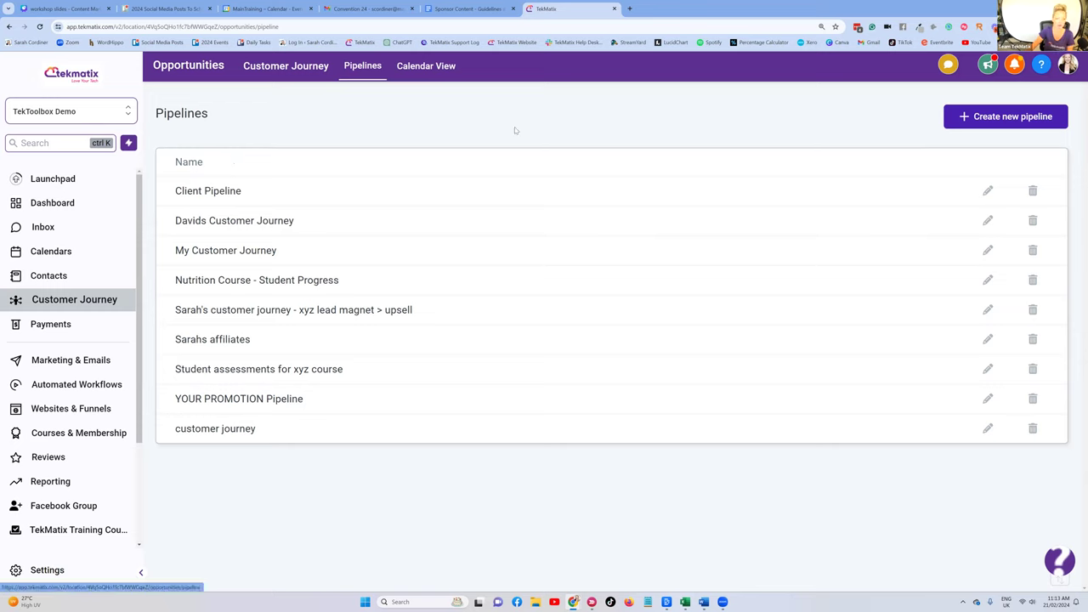
Create a new pipeline named with the owner's name plus 'Customer Journey - Overview'
click(965, 120)
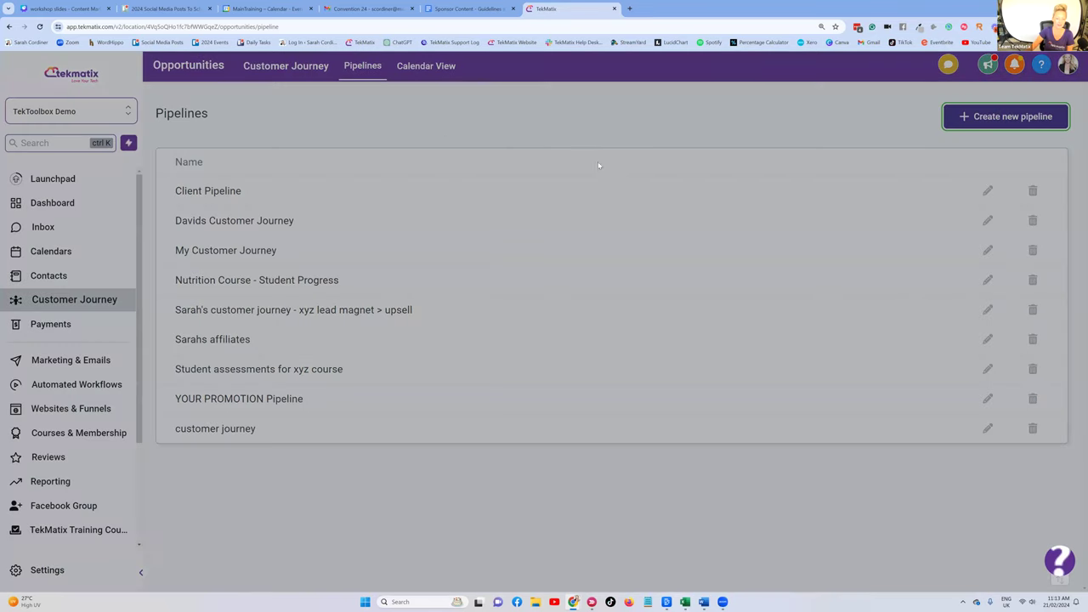
click(439, 137)
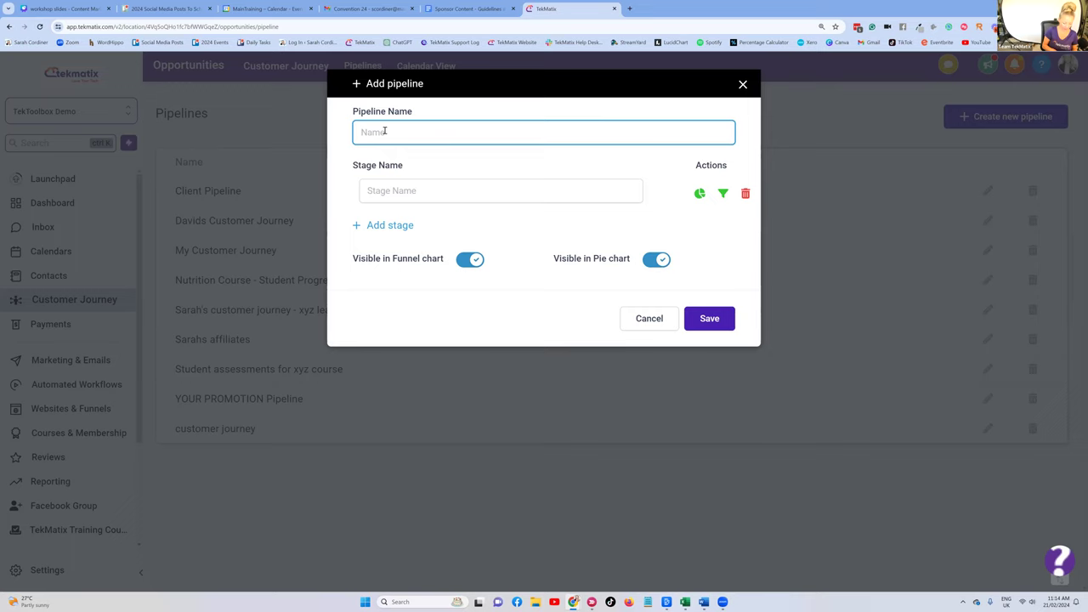
text(Sarah's Customer Journey - Overview)
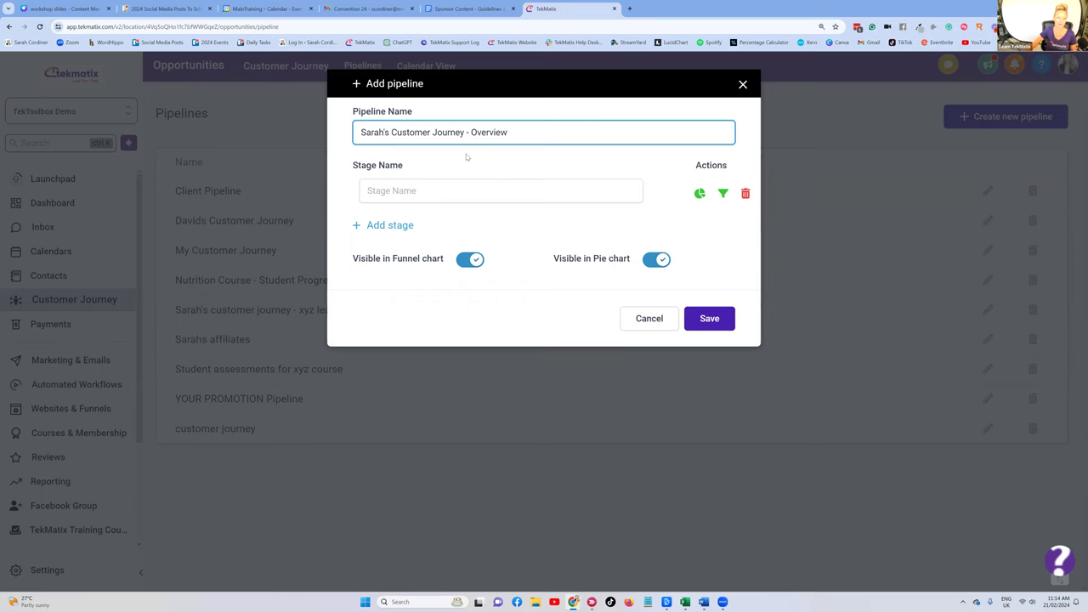
Name the first three stages Lead, eBook and Workshop
click(447, 189)
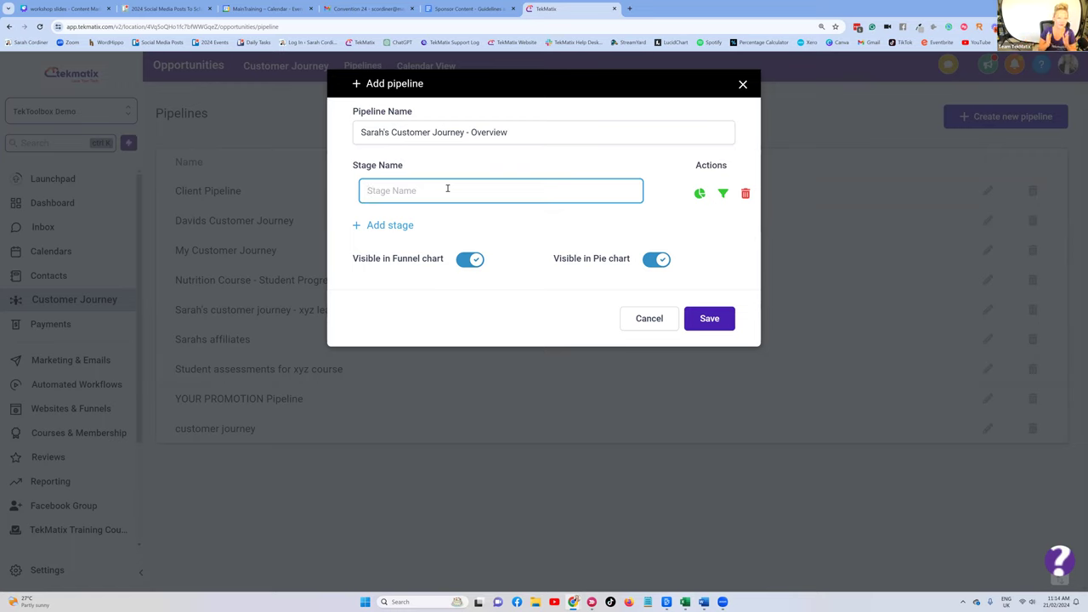
text(Lead)
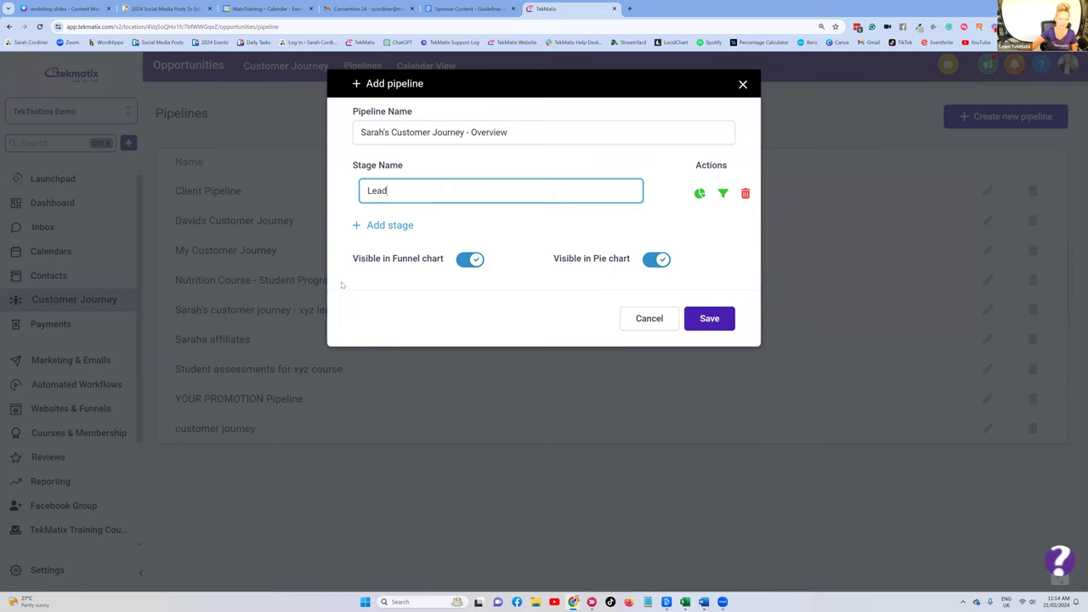
click(387, 225)
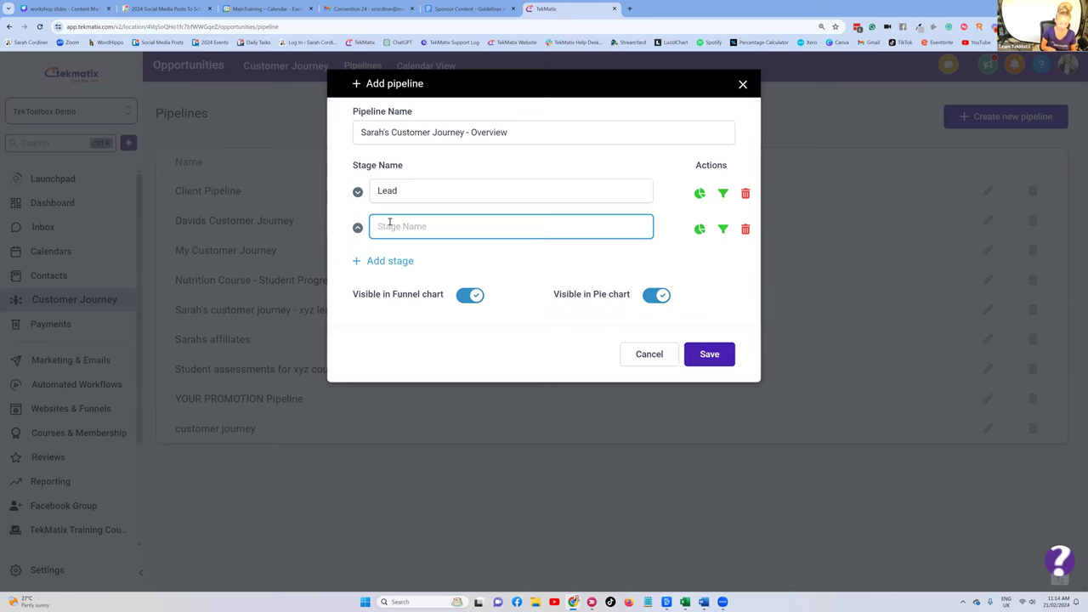
text(eBook)
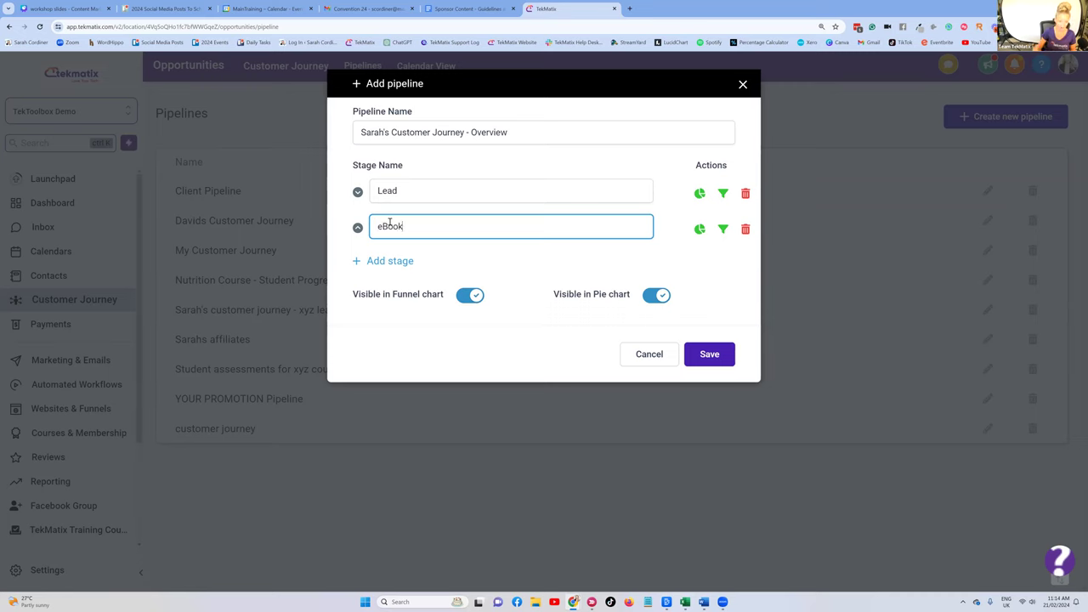
click(390, 261)
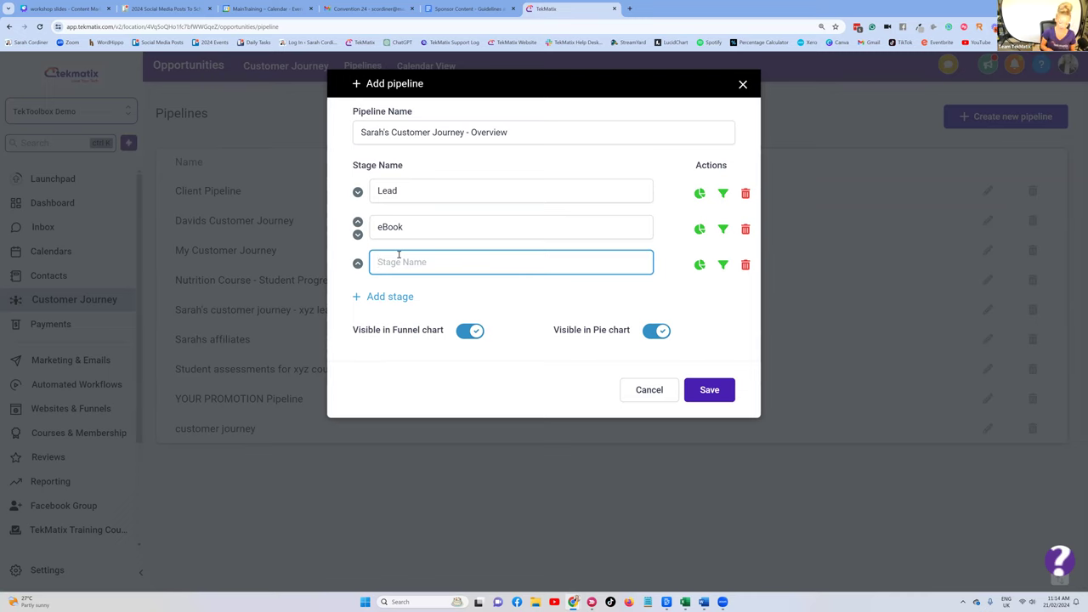
text(Wor)
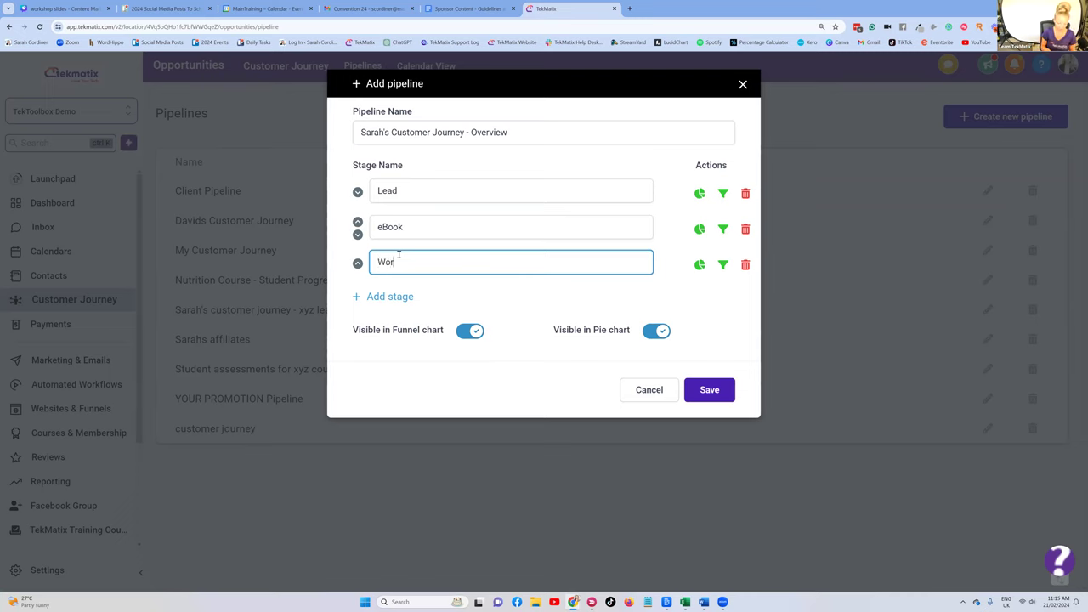
text(kb)
key(BackSpace)
text(shop)
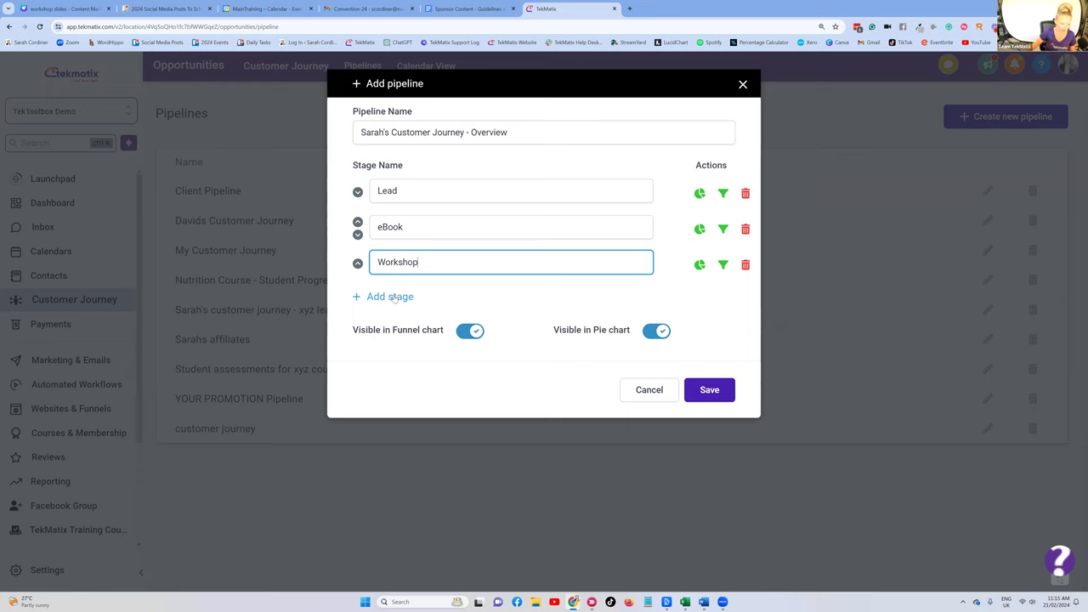
Add Online Course and Coaching program stages, correcting the Coaching program spelling
click(394, 296)
click(394, 295)
text(Online Course)
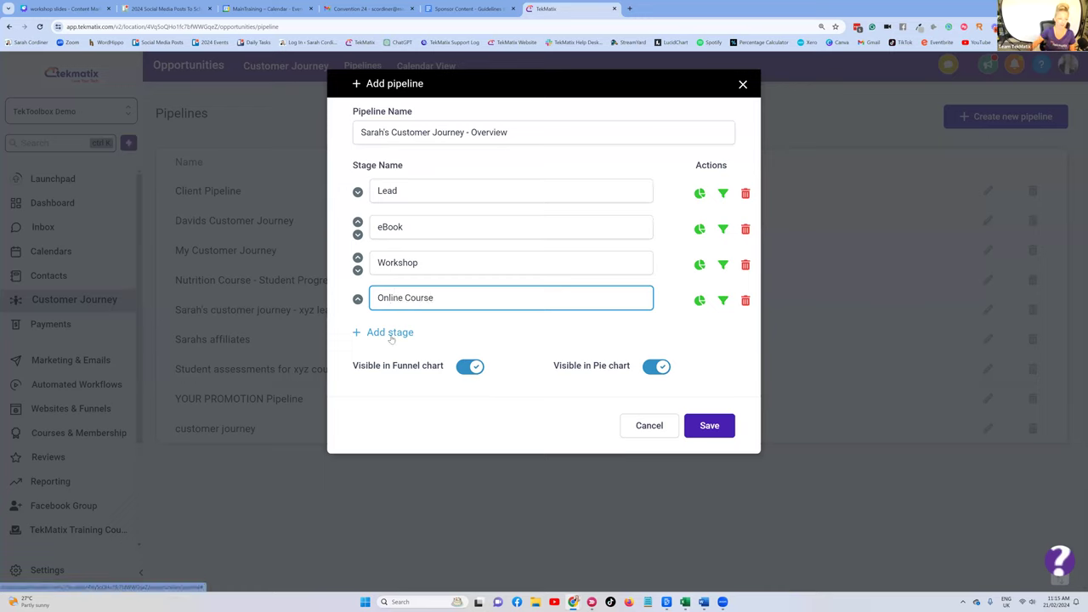
click(391, 335)
click(397, 332)
text(Coaching)
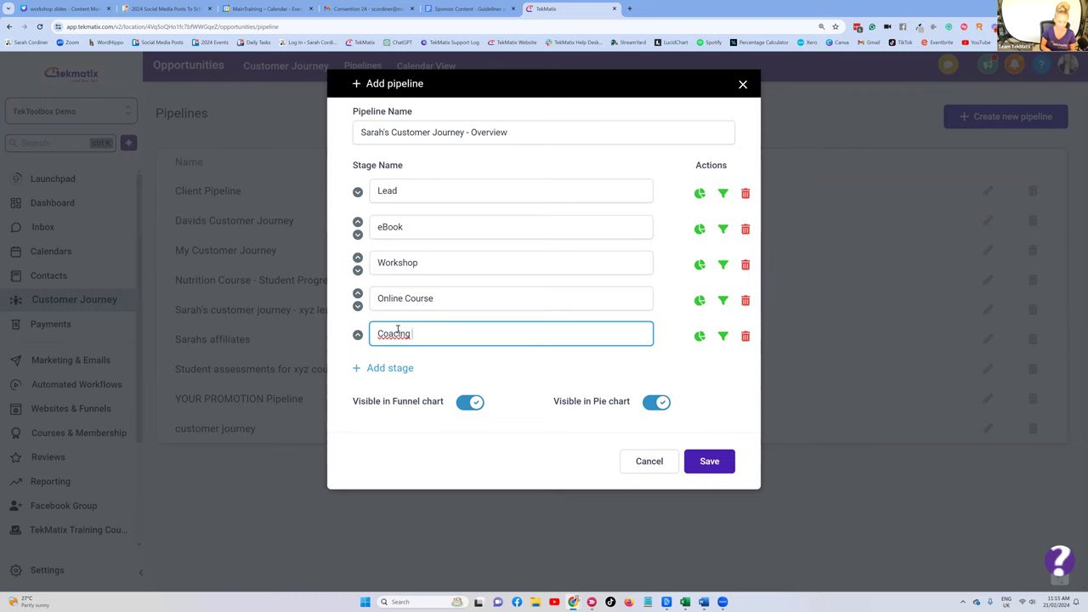
text( program)
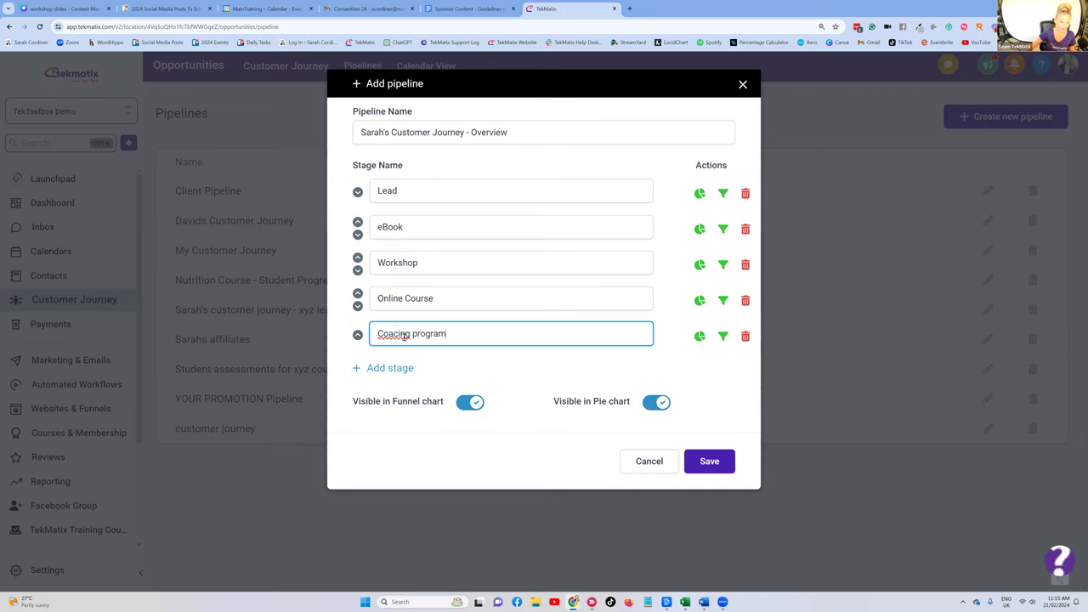
click(398, 334)
text(h)
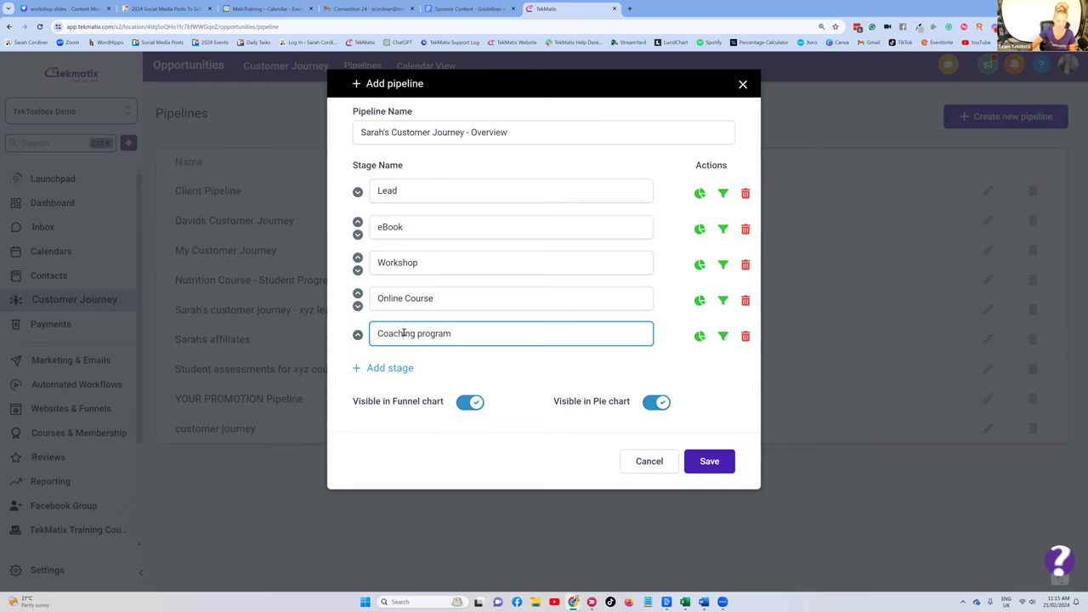
Add Bootcamp, Membership academy and Done for you service as the last three stages
click(389, 368)
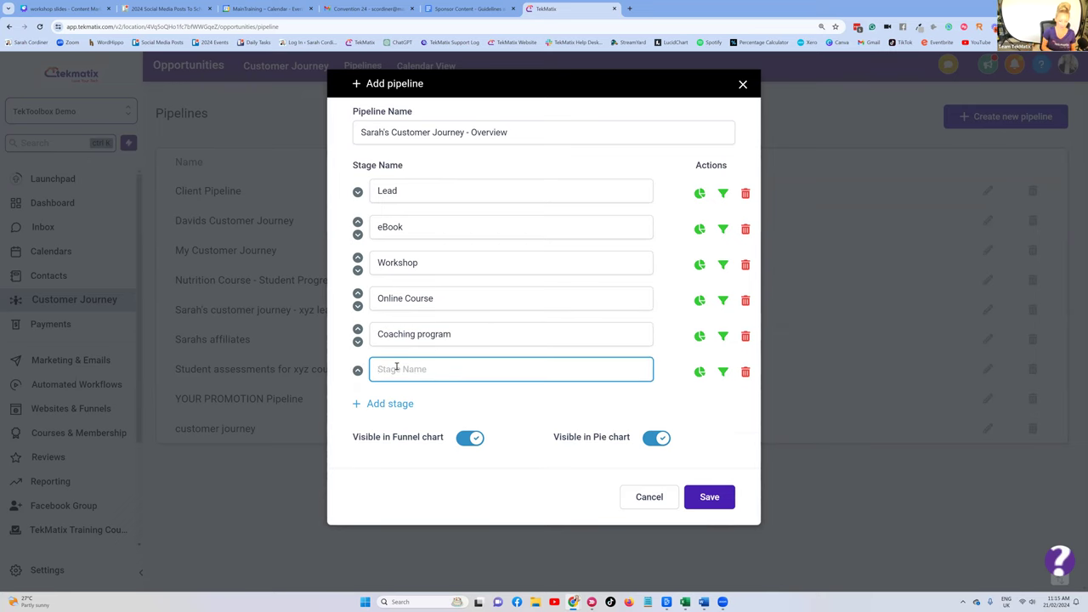
text(Bootcamp)
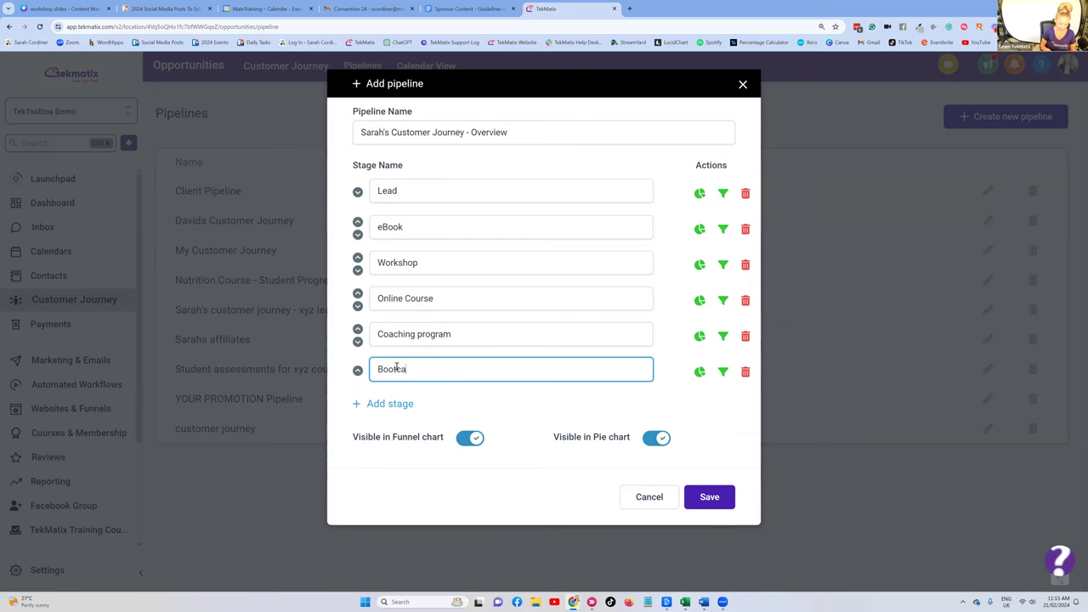
click(399, 405)
text(Memer)
key(BackSpace)
text(bership academy)
click(398, 439)
click(394, 442)
text(Done)
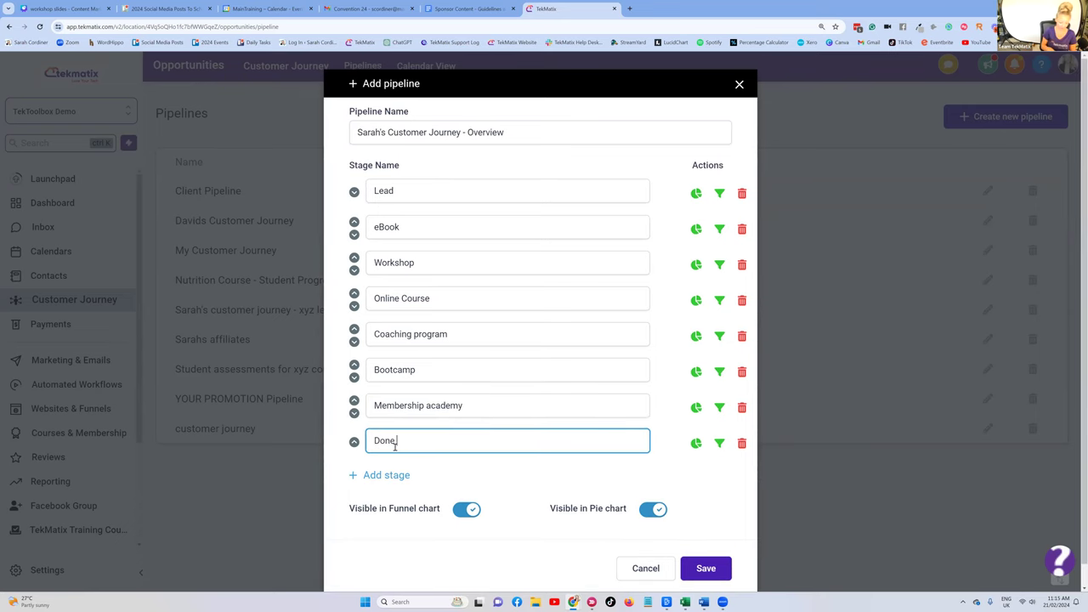
text( for you service)
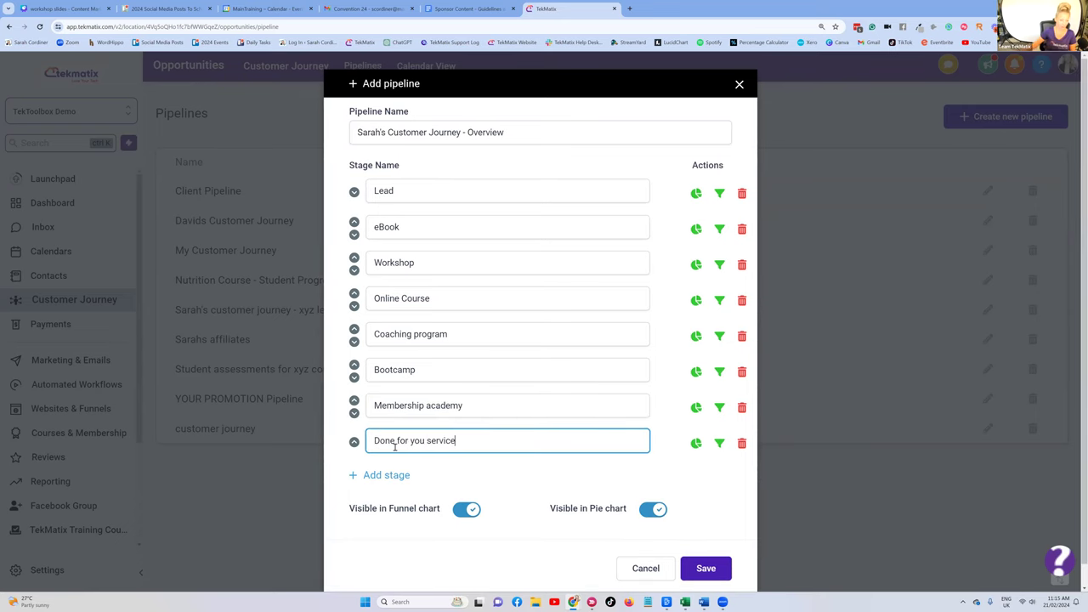
click(609, 482)
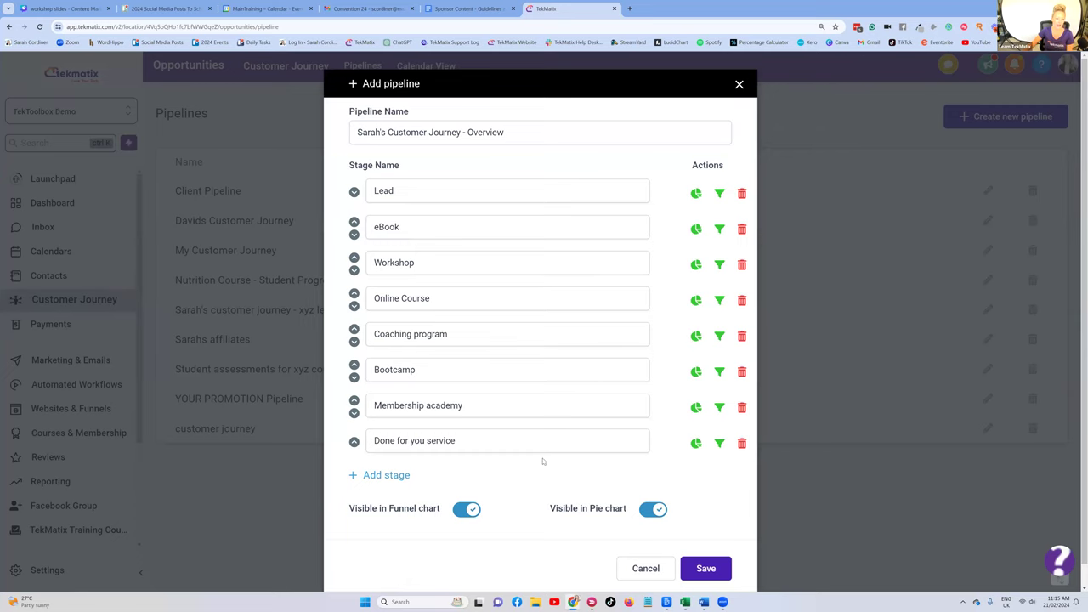
Save the Customer Journey - Overview pipeline and highlight it among the ten listed pipelines
scroll(542, 459, down, 1)
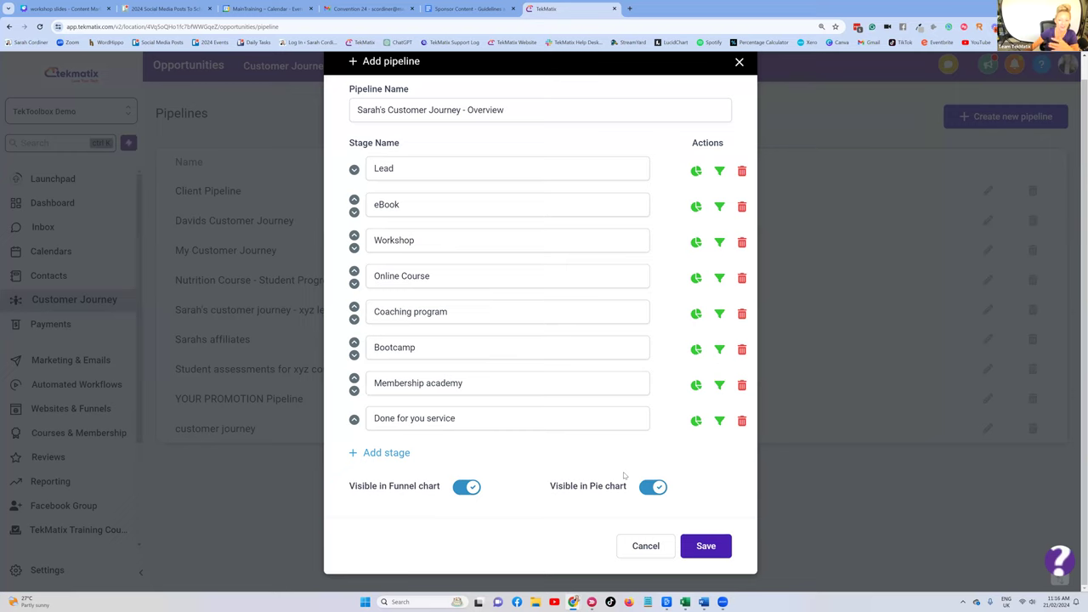
click(721, 547)
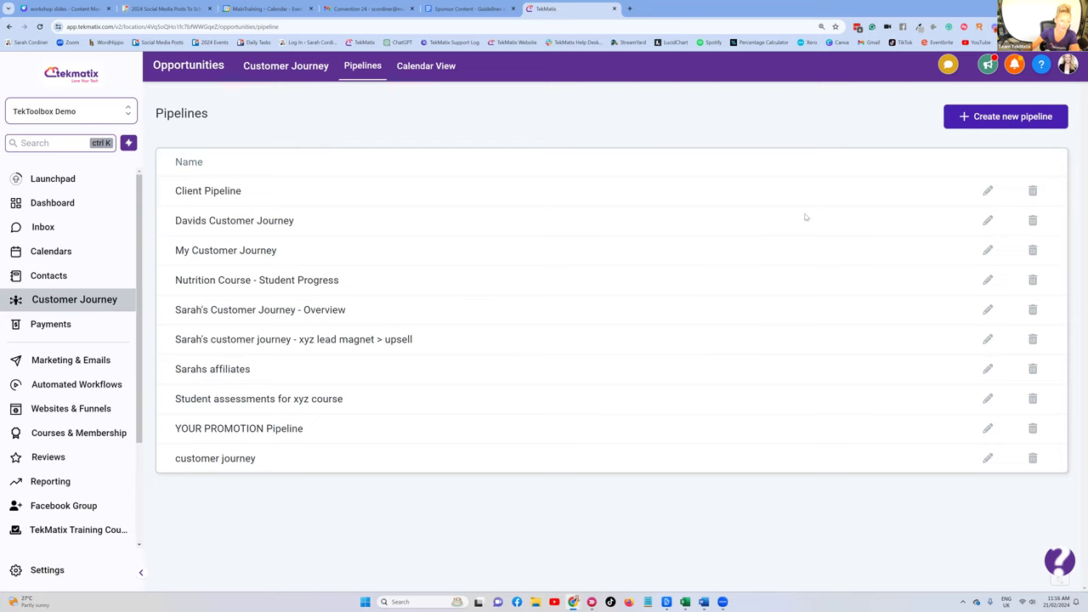
triple_click(215, 312)
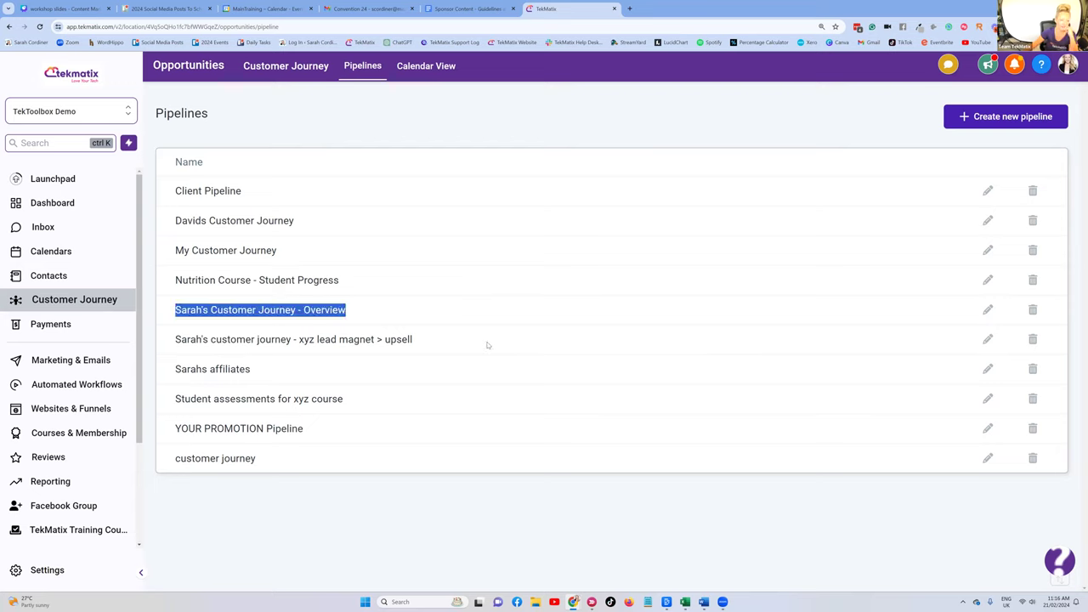
click(418, 128)
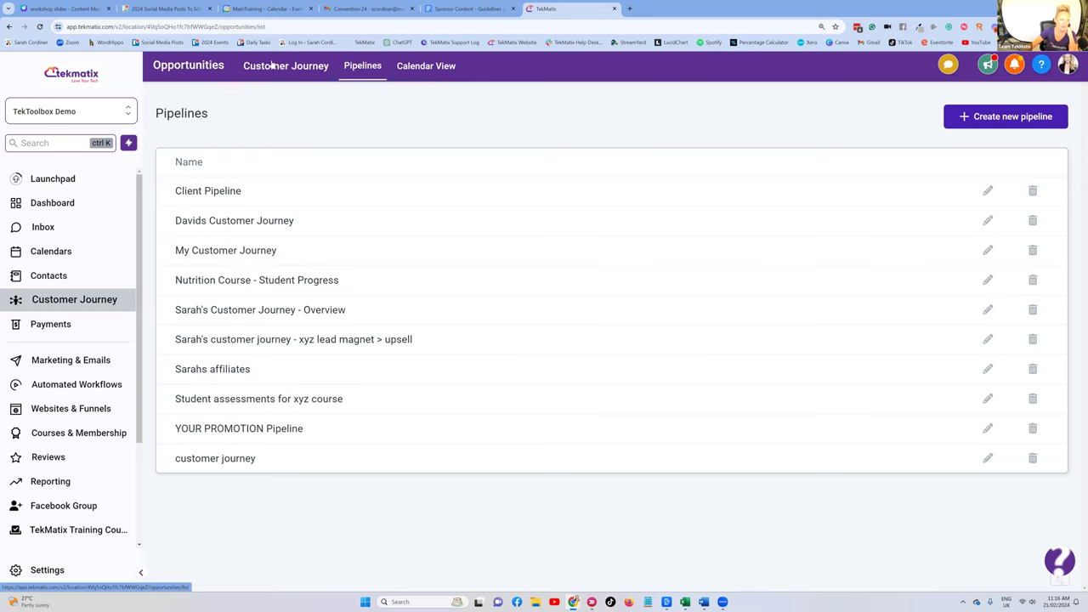
Switch the Customer Journey opportunities board to the Customer Journey - Overview pipeline
click(285, 67)
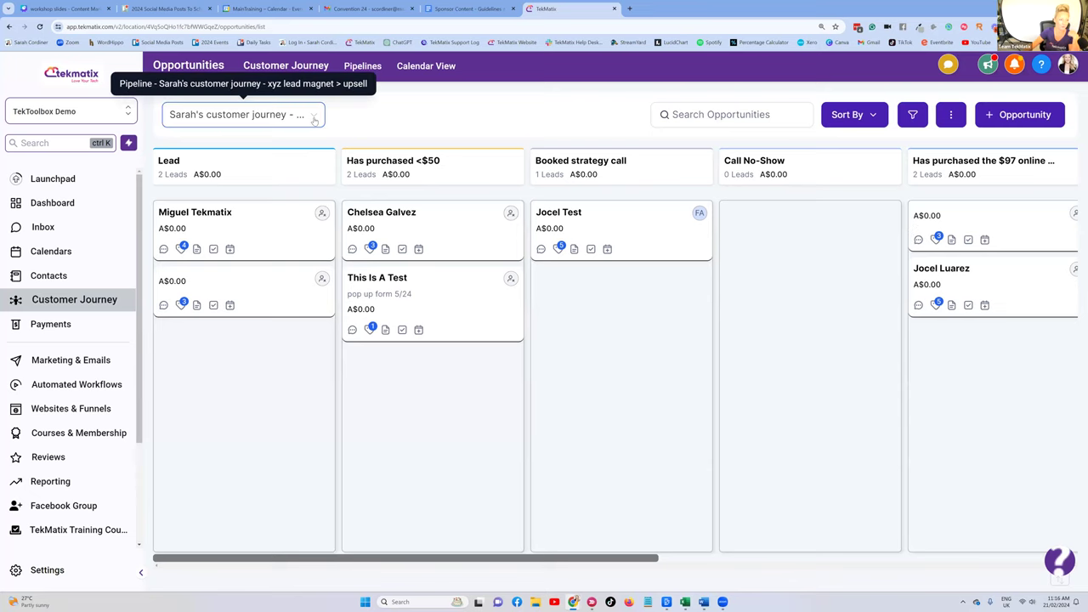
click(314, 119)
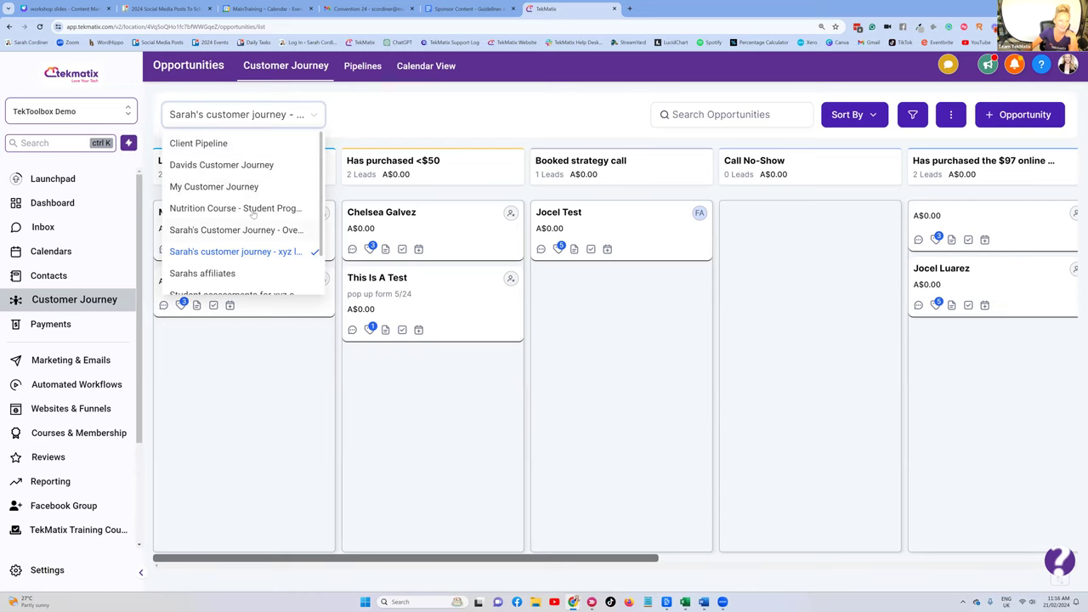
click(257, 231)
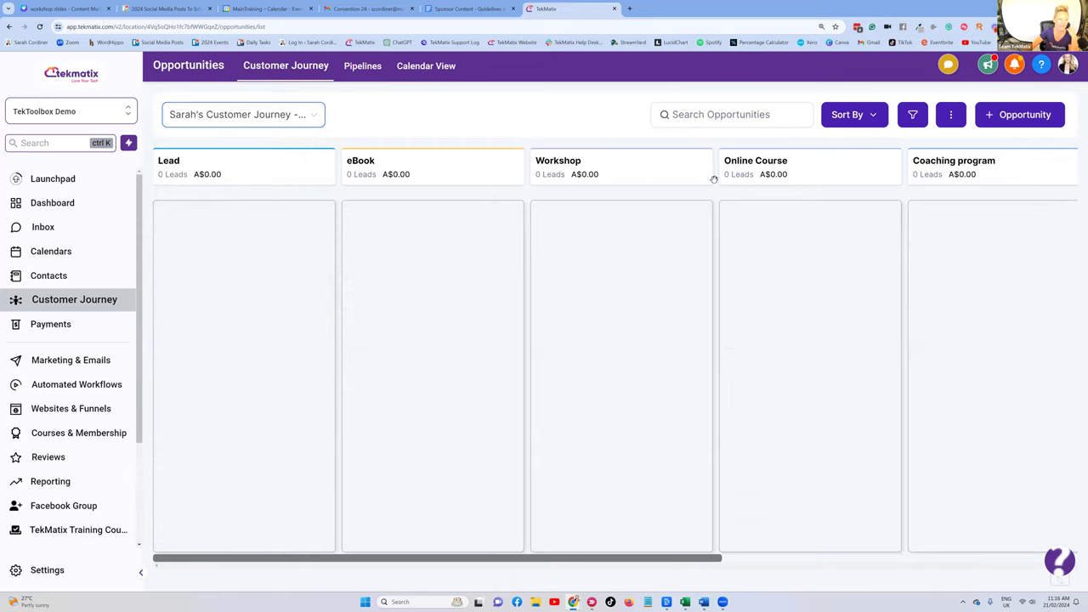
click(320, 119)
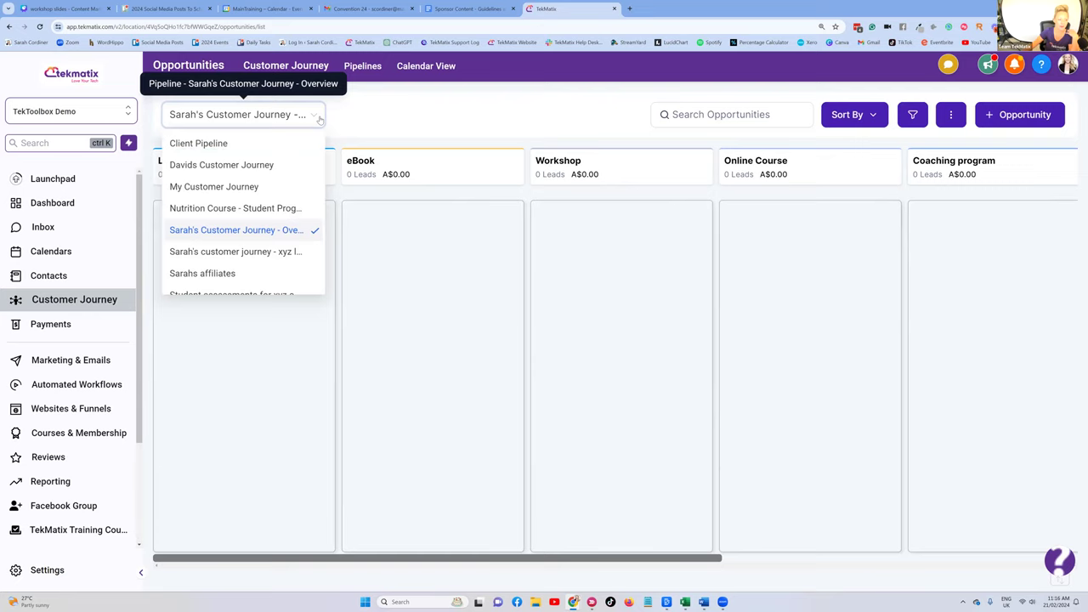
click(373, 127)
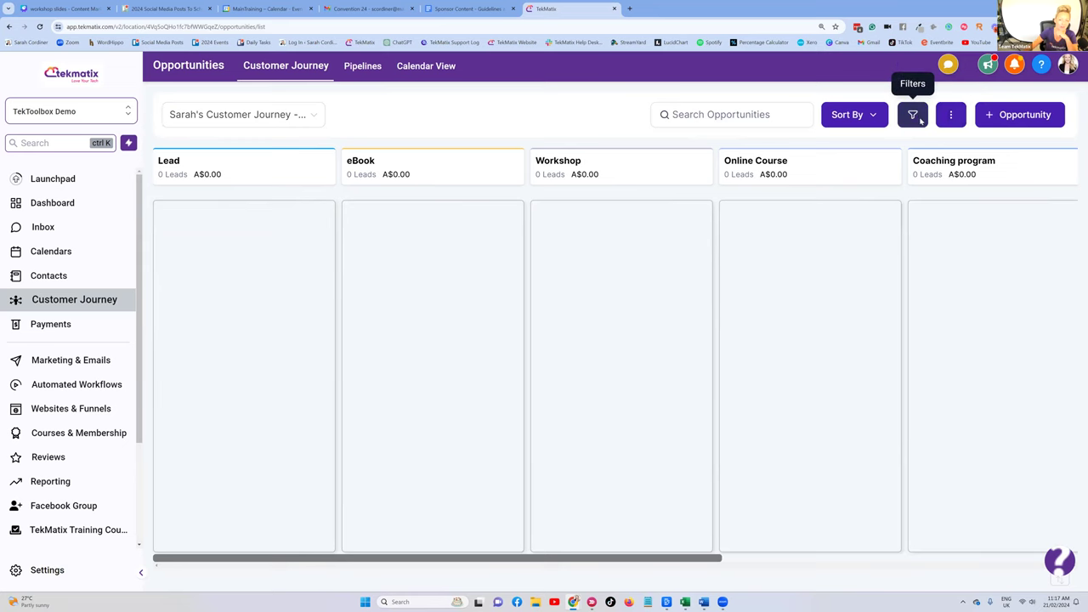
Toggle the opportunity Filters panel, then return to the Pipelines list
click(915, 117)
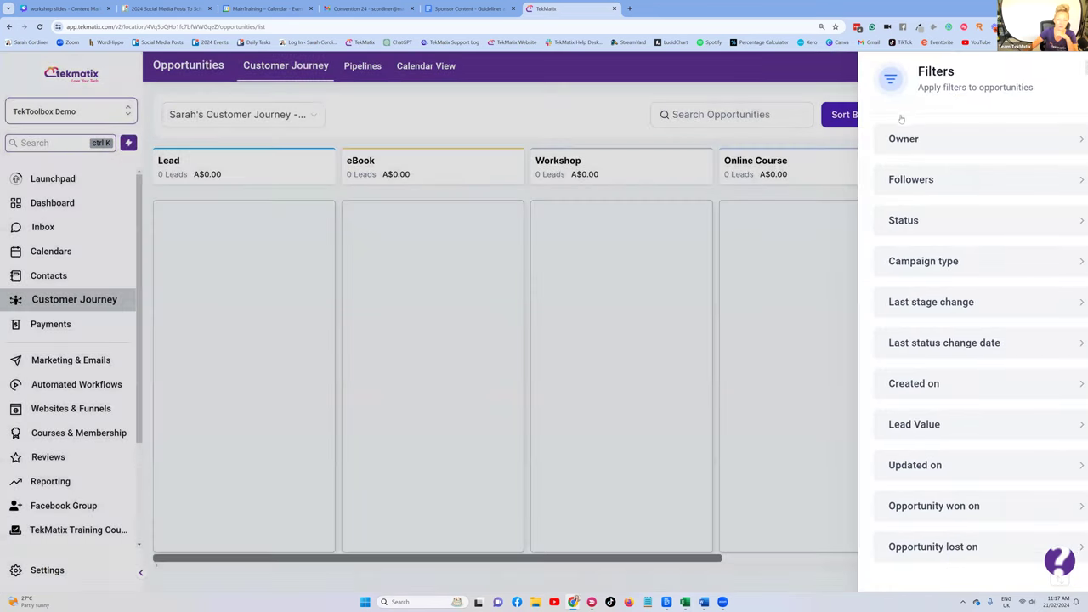
click(915, 119)
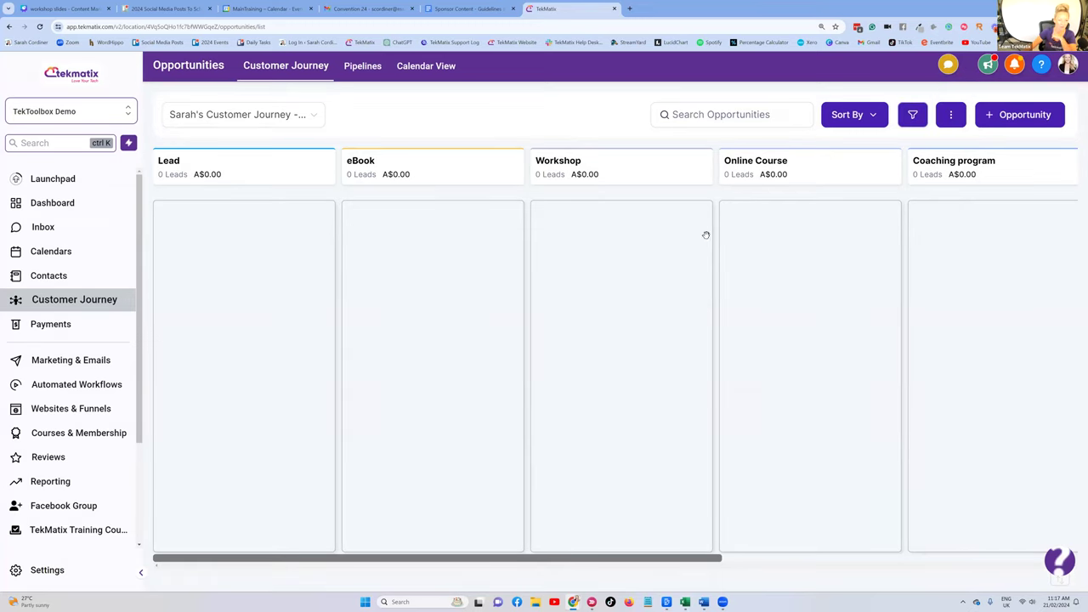
click(918, 115)
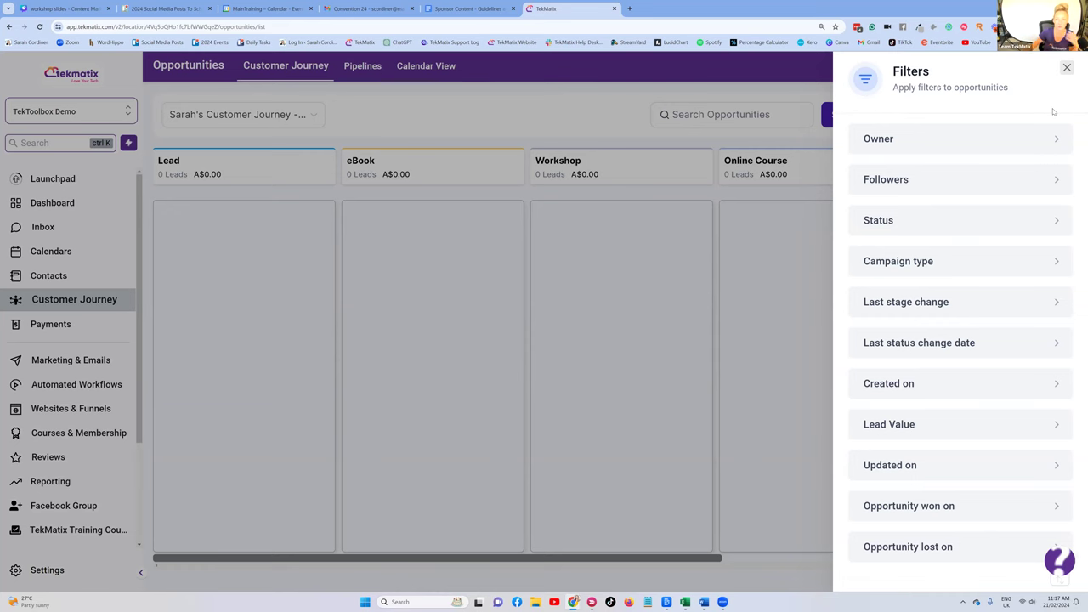
click(1068, 70)
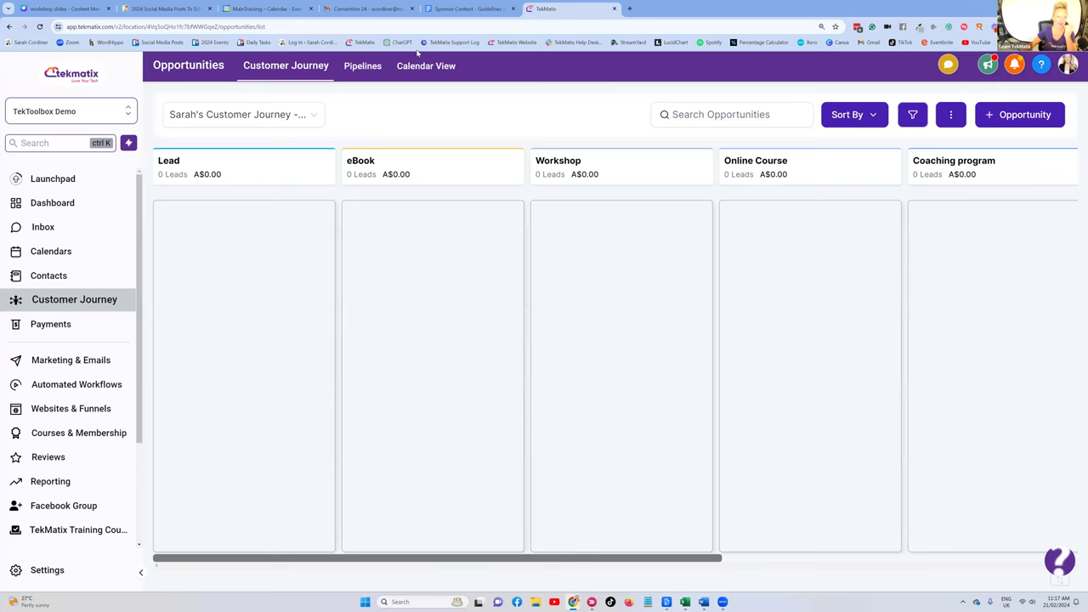
click(360, 66)
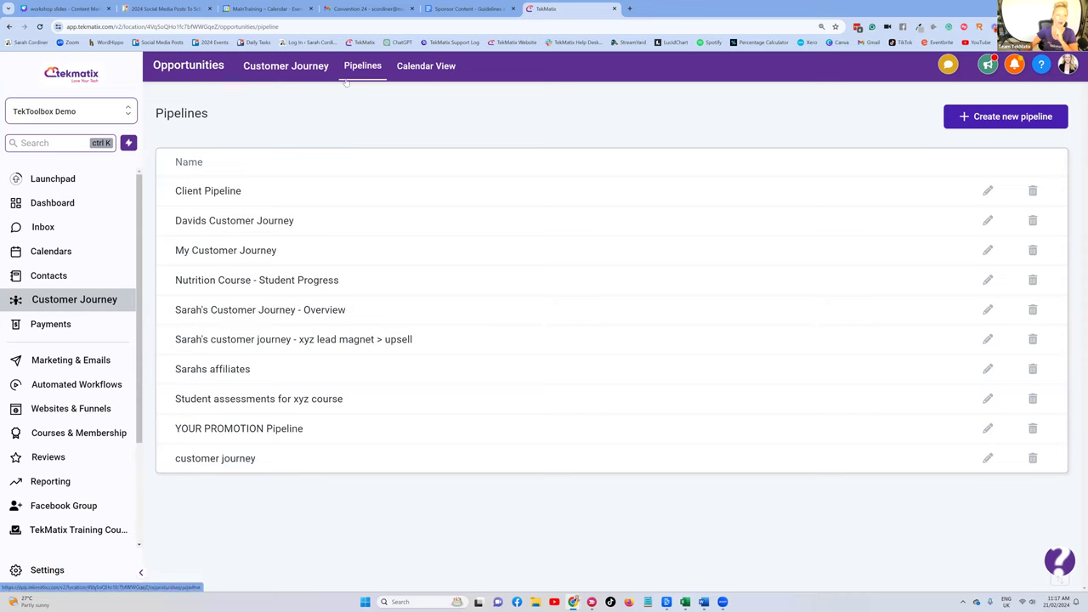
Start another pipeline named 'Project Management' with a first stage Lead
click(1003, 116)
click(412, 134)
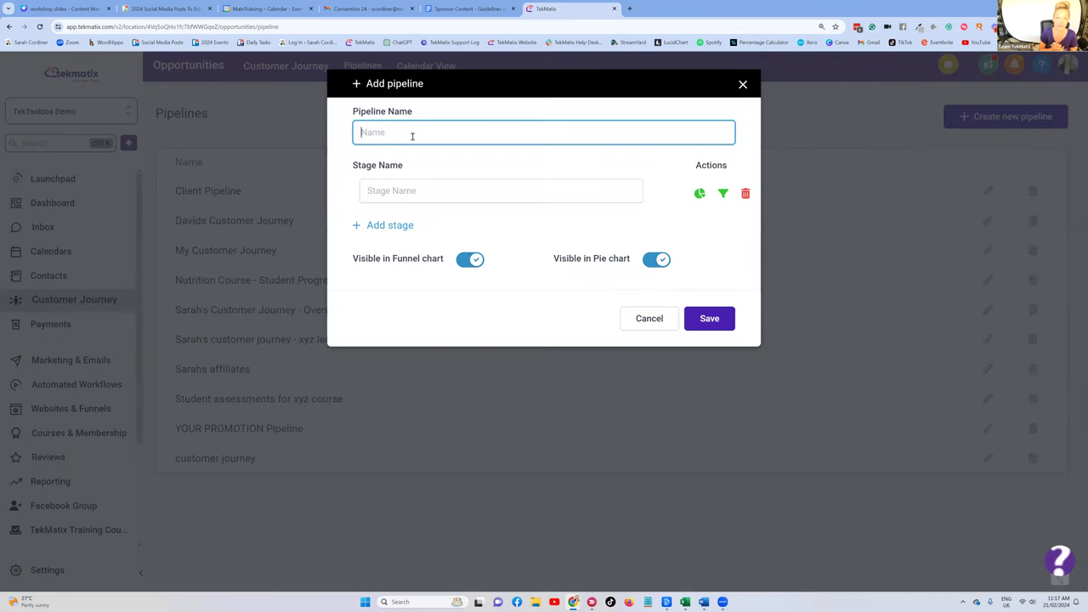
text(Proj)
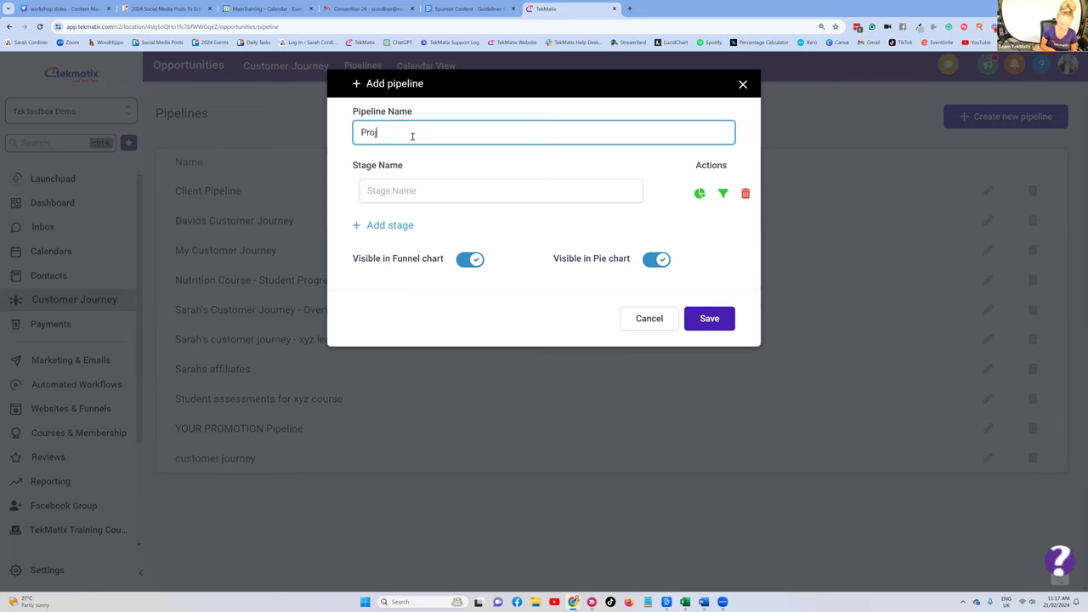
text(ect Management)
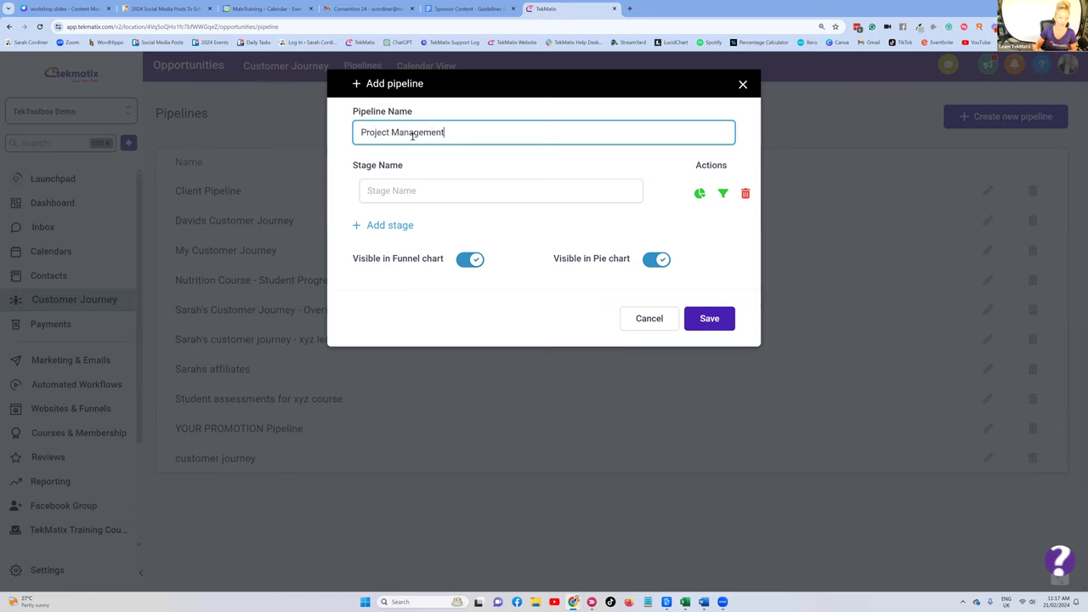
click(425, 183)
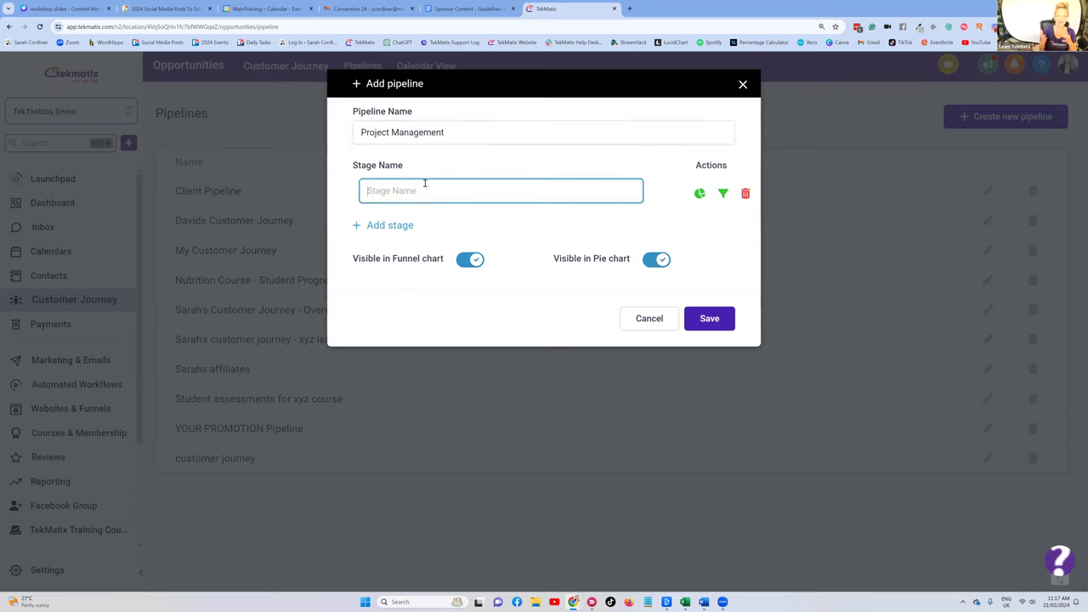
text(Lead / Enquiry)
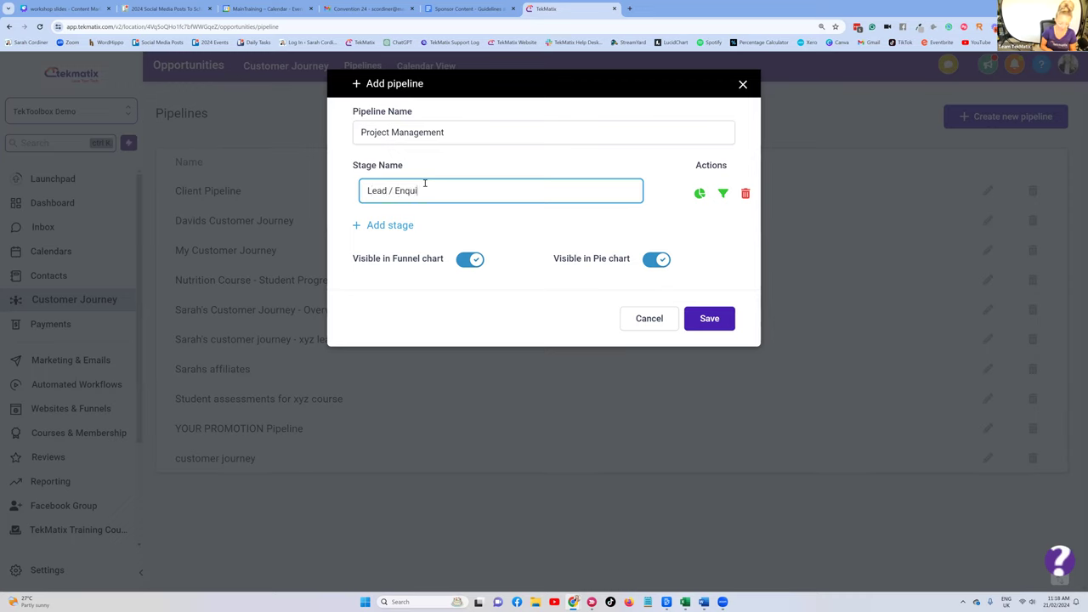
key(BackSpace)
key(BackSpace)
key(BackSpace)
key(BackSpace)
key(BackSpace)
key(BackSpace)
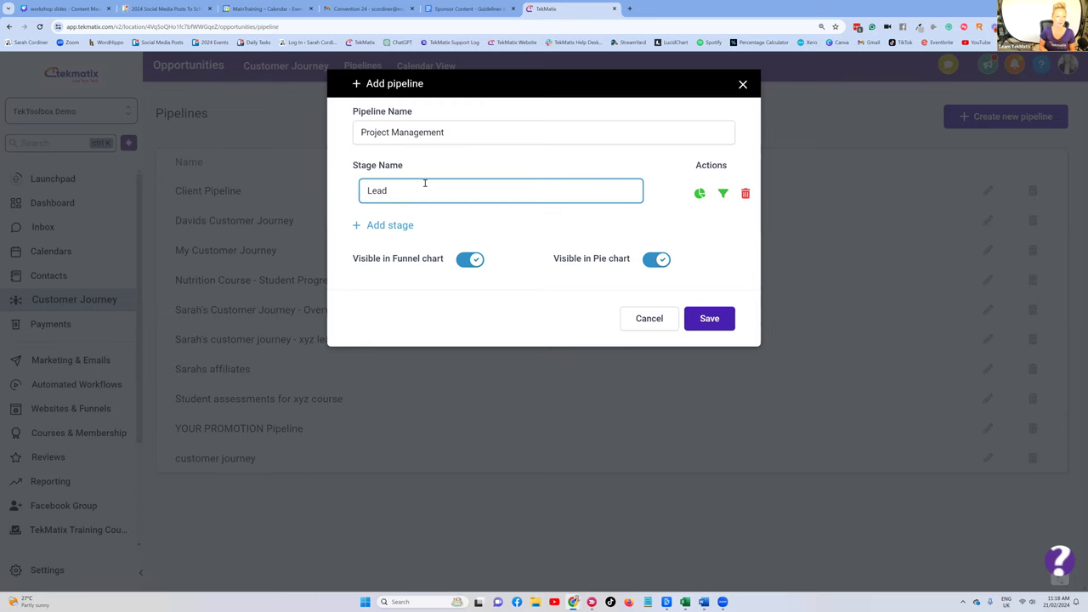
Add 'Quote Request Submitted' and 'Quote request sent' stages
click(400, 225)
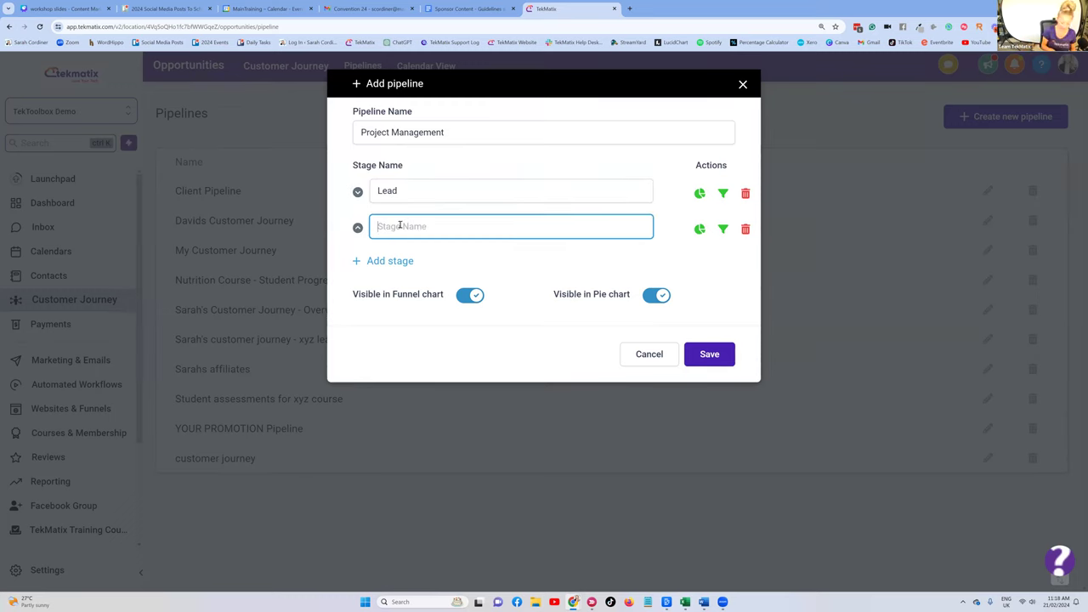
text(Quote Reques)
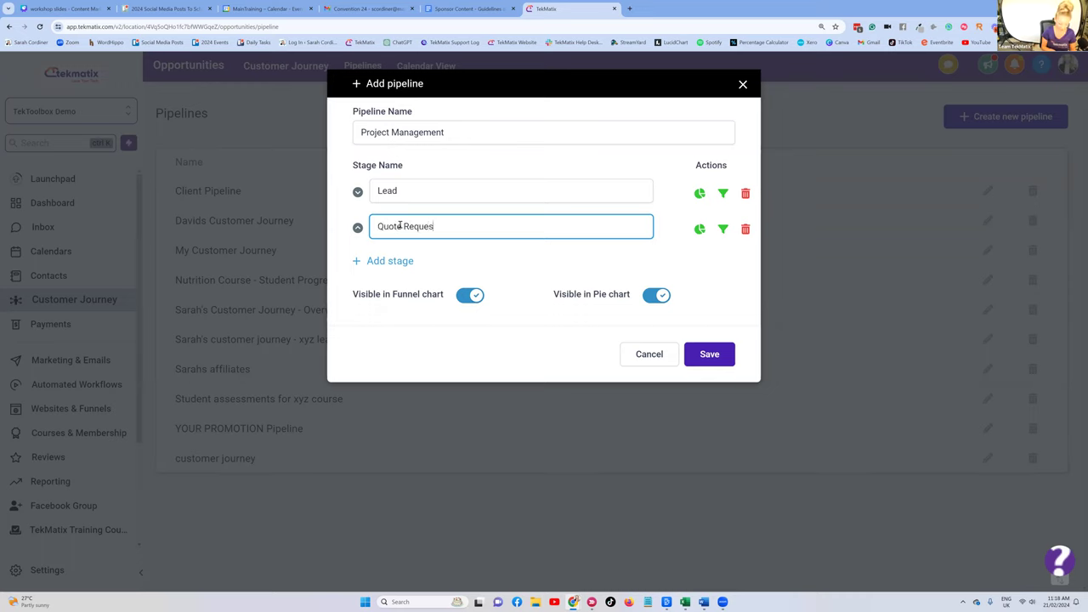
text(t Submitted)
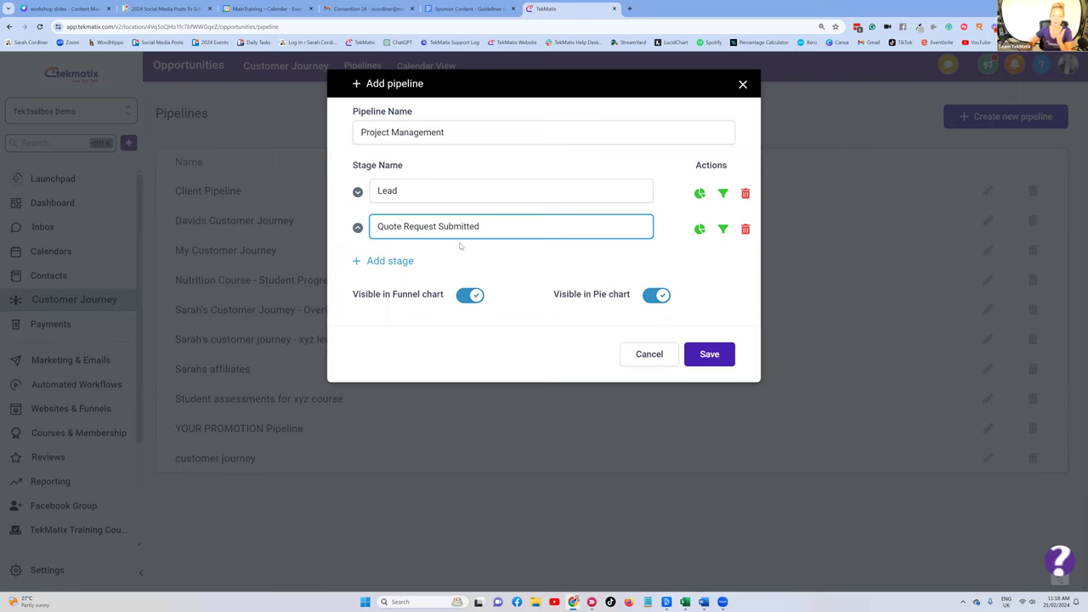
click(484, 261)
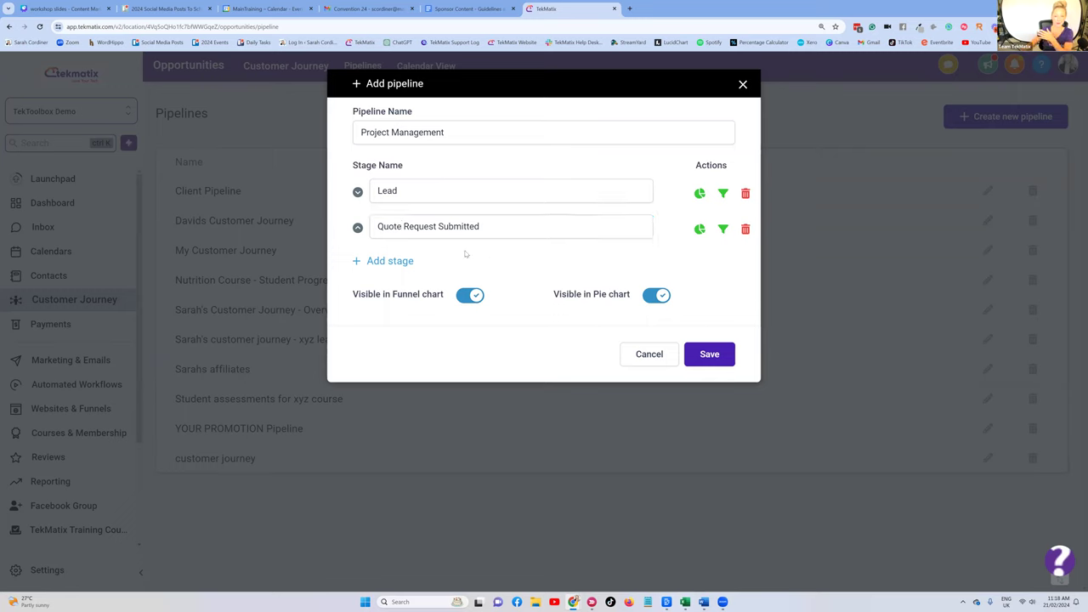
click(407, 263)
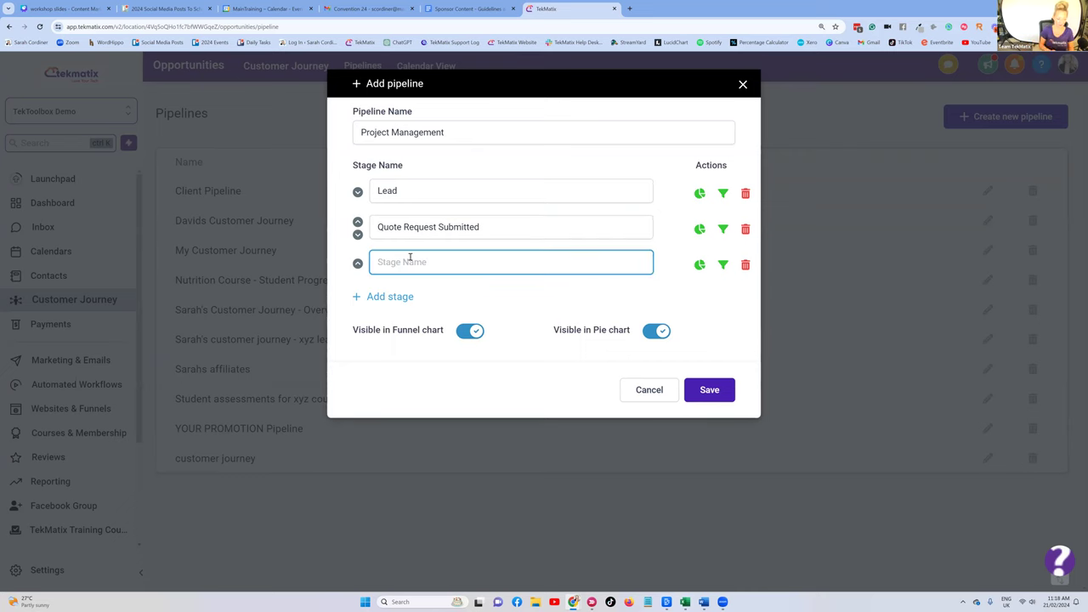
text(Quote r)
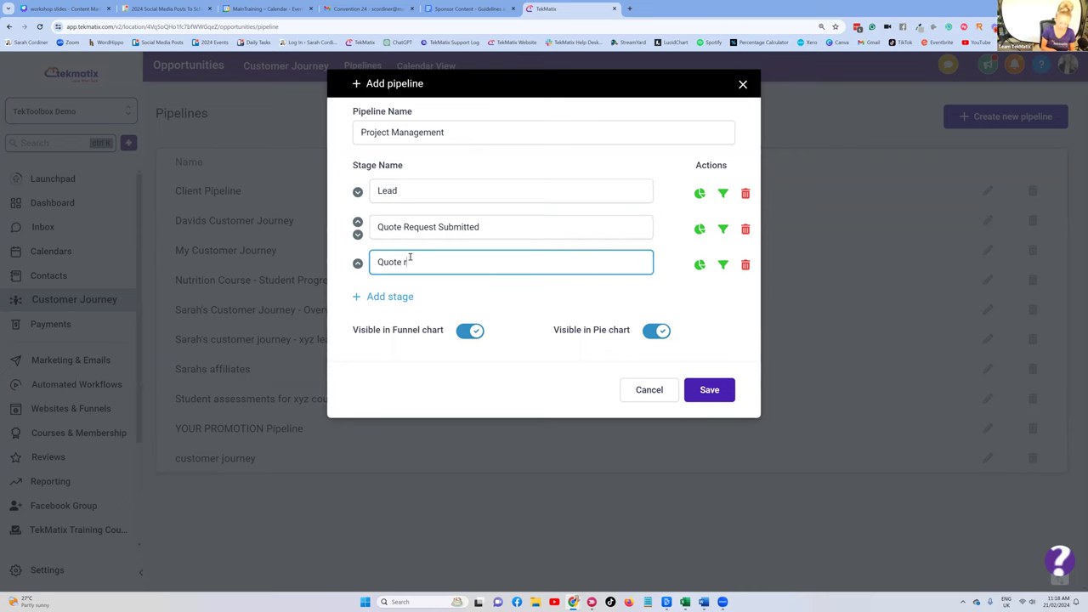
text(equest sent)
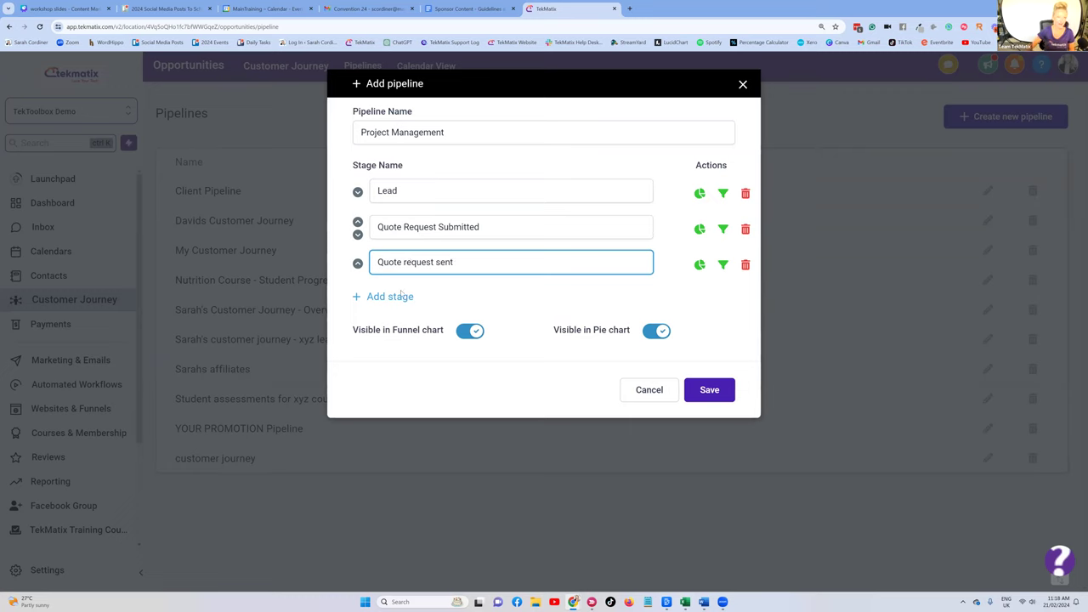
Add 'In communication' and 'Project Accepted - Waiting For Service Agreement Signature' stages, plus an empty sixth
click(399, 296)
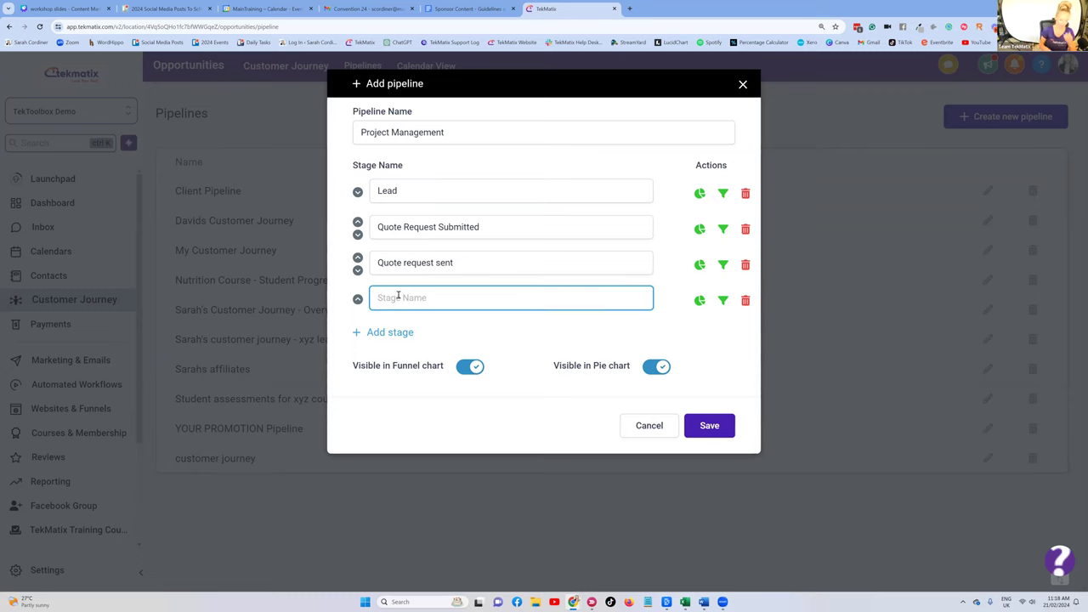
text(In communic)
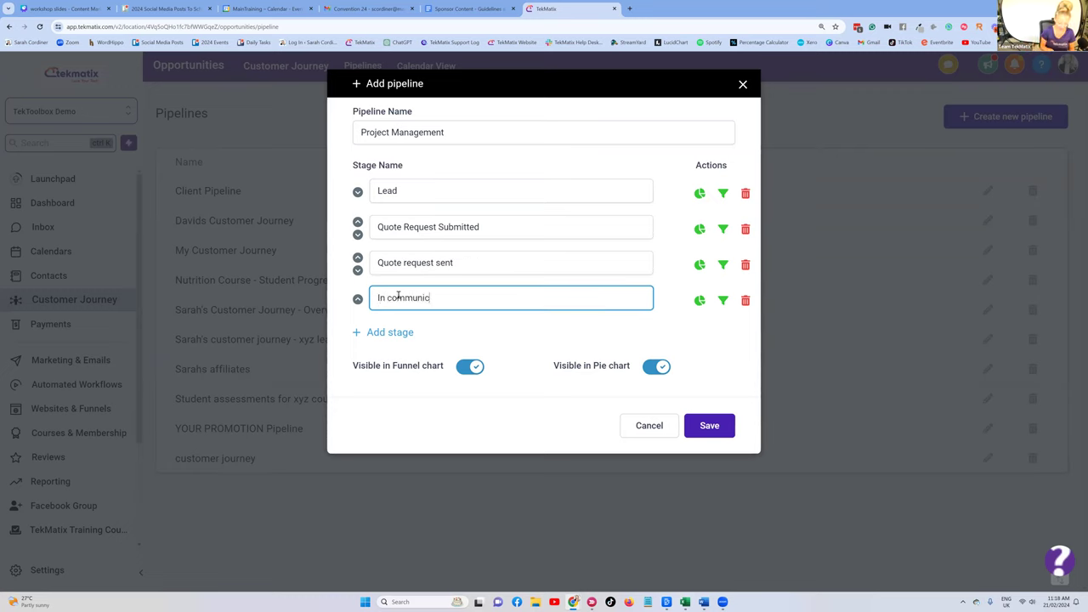
text(ation)
text(De)
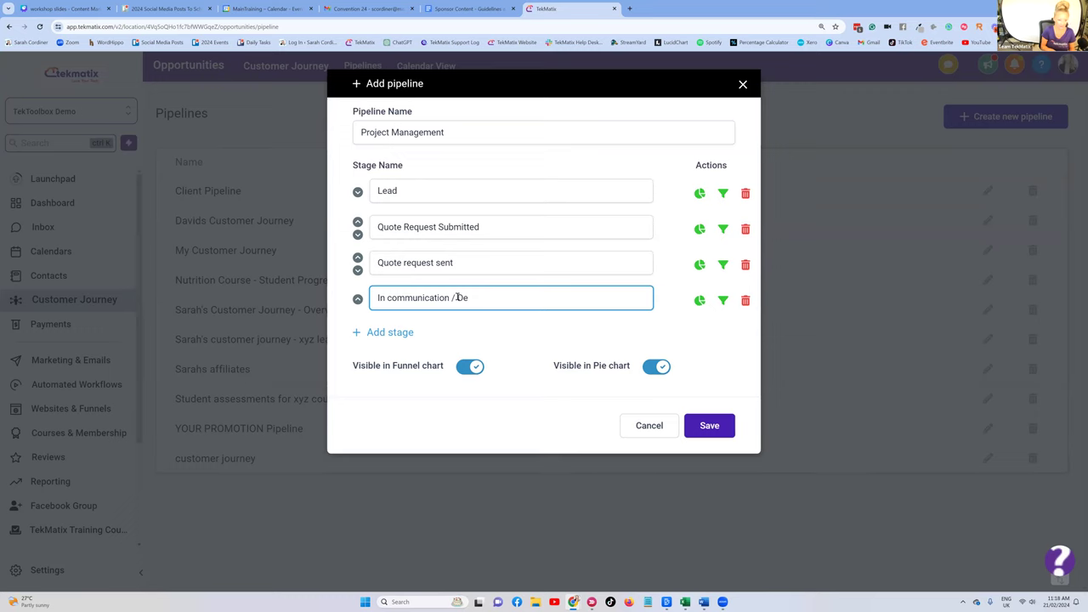
key(BackSpace)
key(BackSpace)
key(BackSpace)
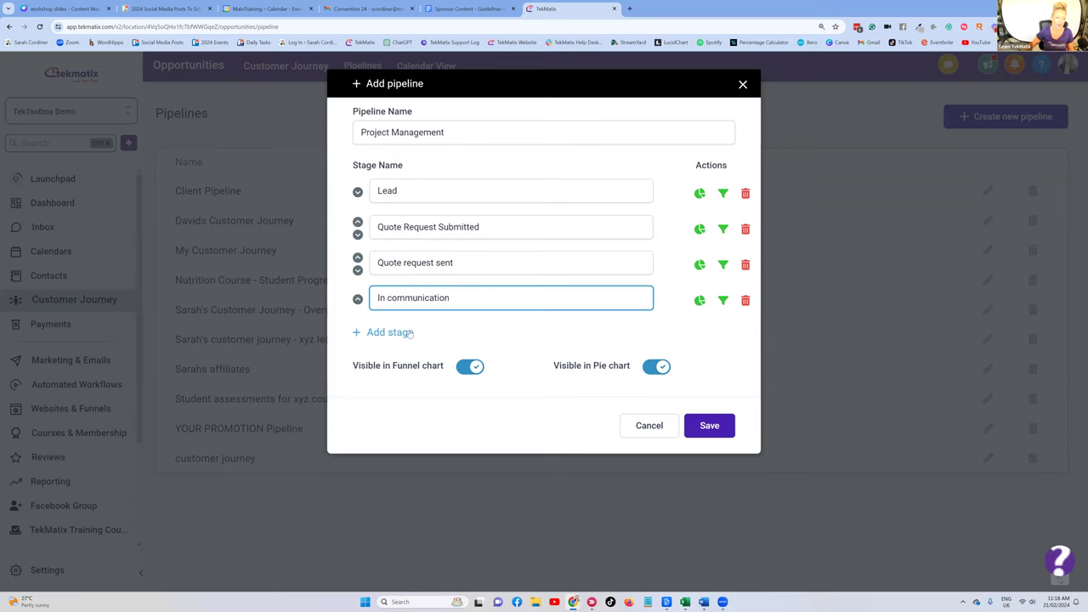
click(408, 332)
click(405, 334)
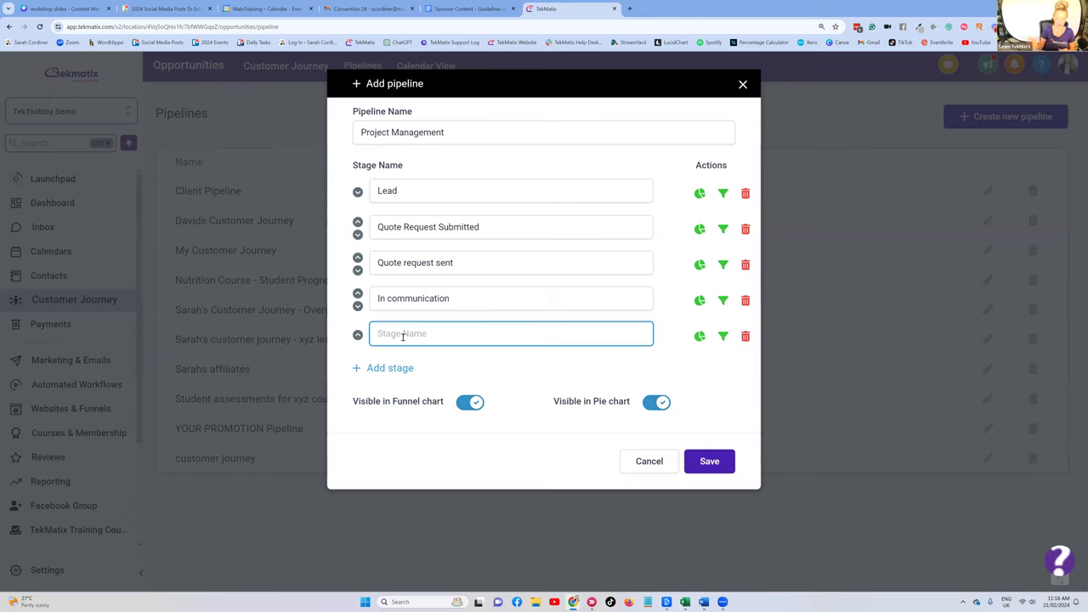
text(Project A)
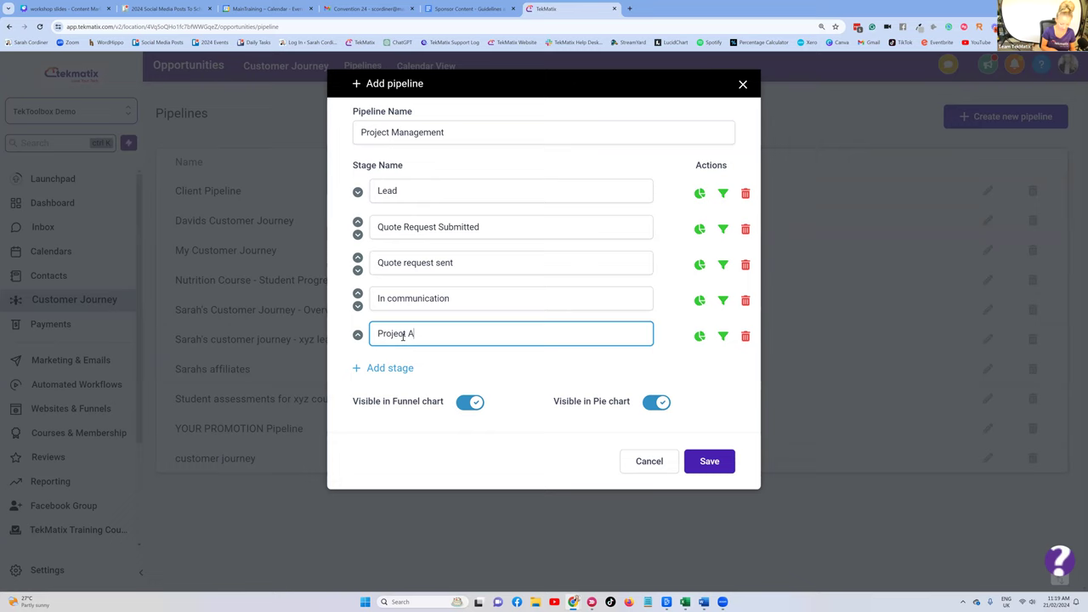
text(ccepted - Wau)
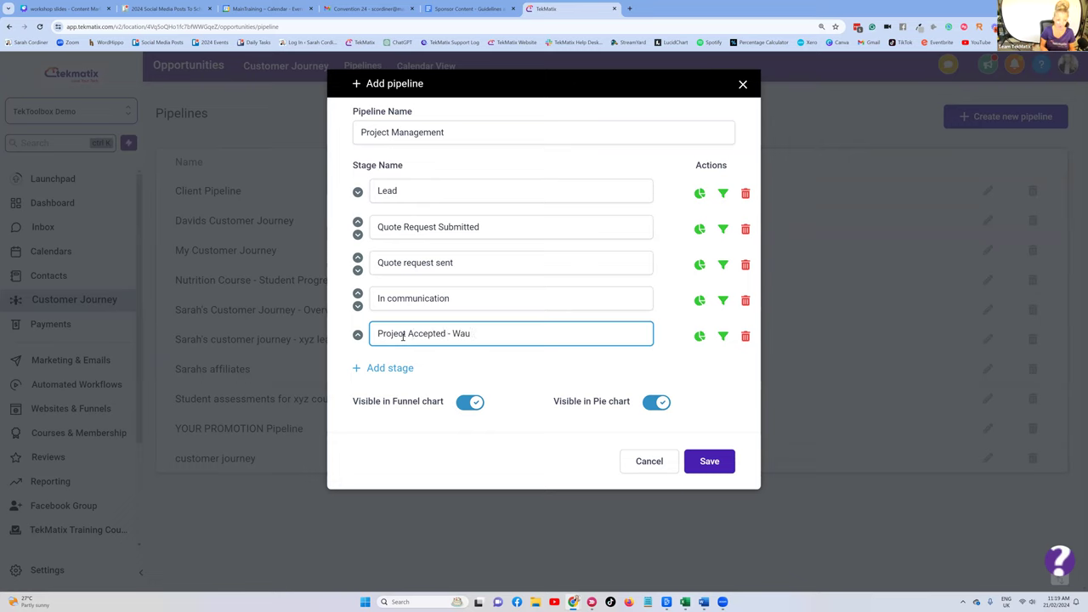
text(tiiting For Serviuce Agreement Siugnature)
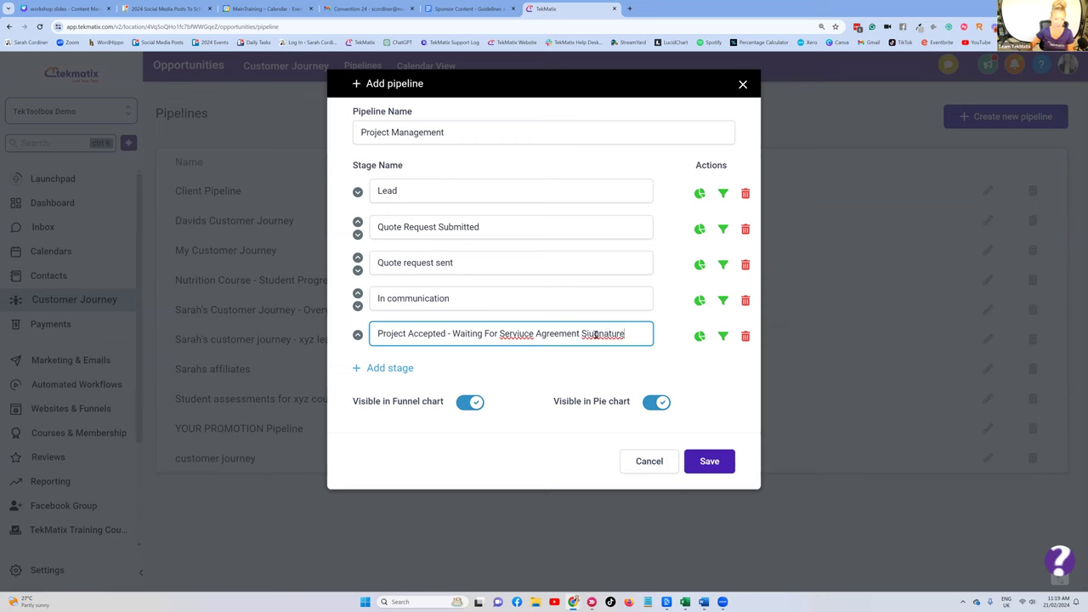
click(396, 368)
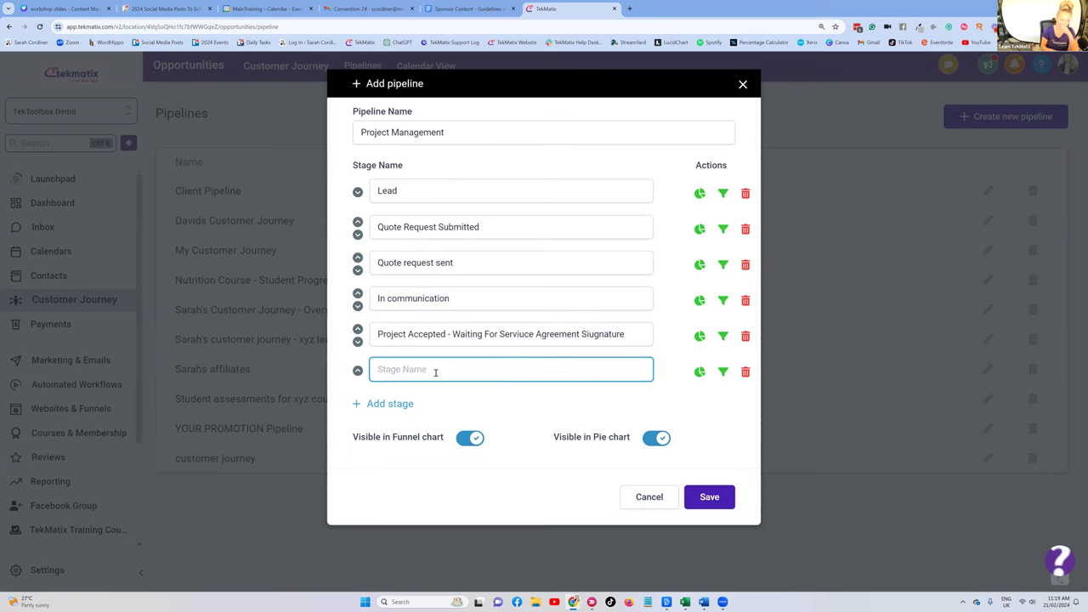
Add LIVE Project, Milestone 1 complete, Milestone 2 complete and Completed stages
text(LUVE Project)
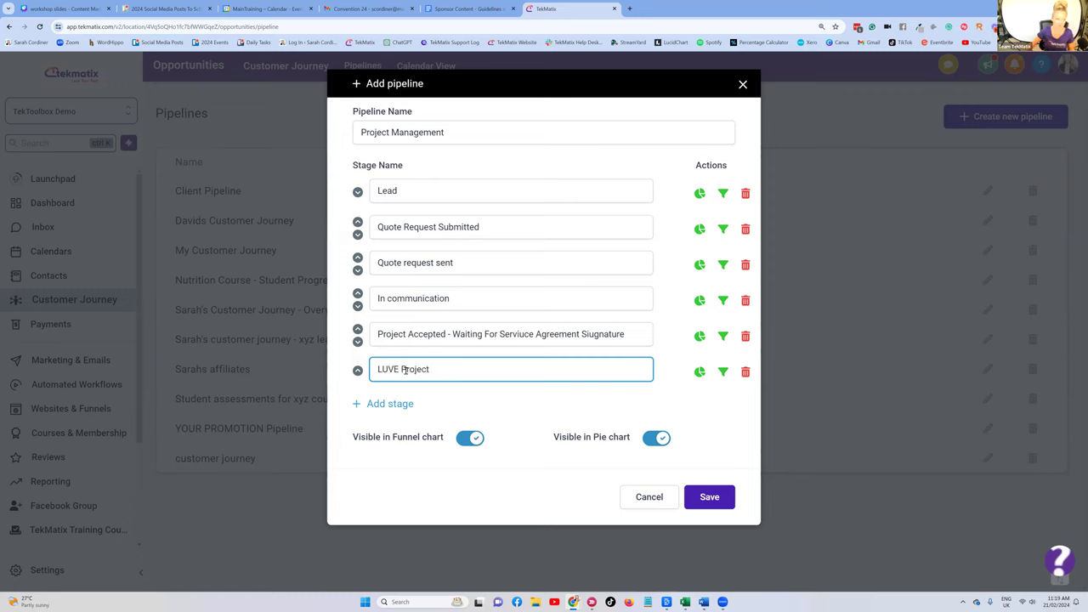
click(390, 368)
key(BackSpace)
text(I)
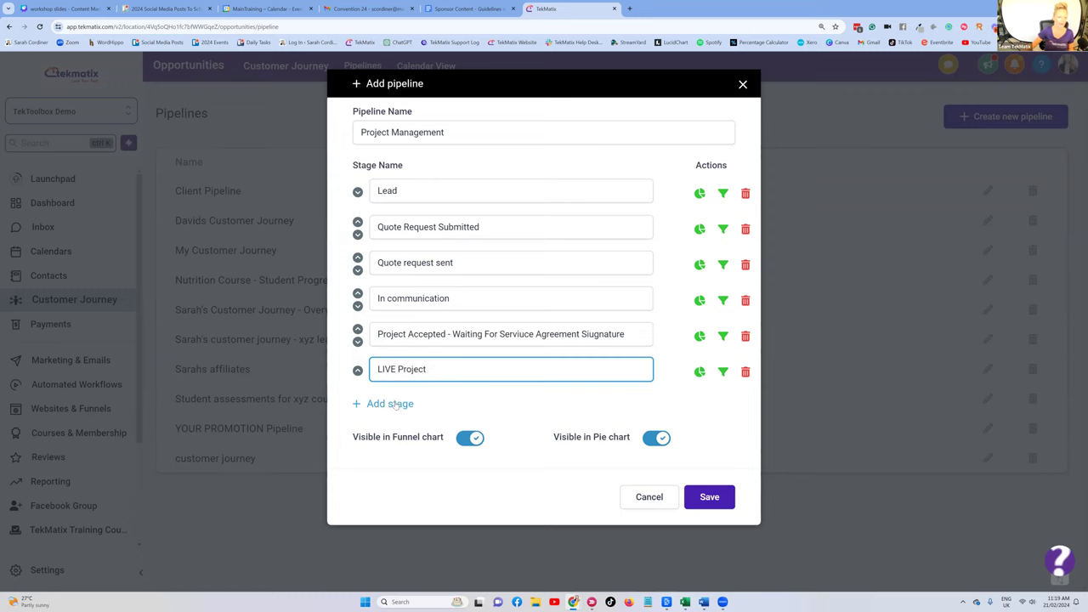
click(396, 404)
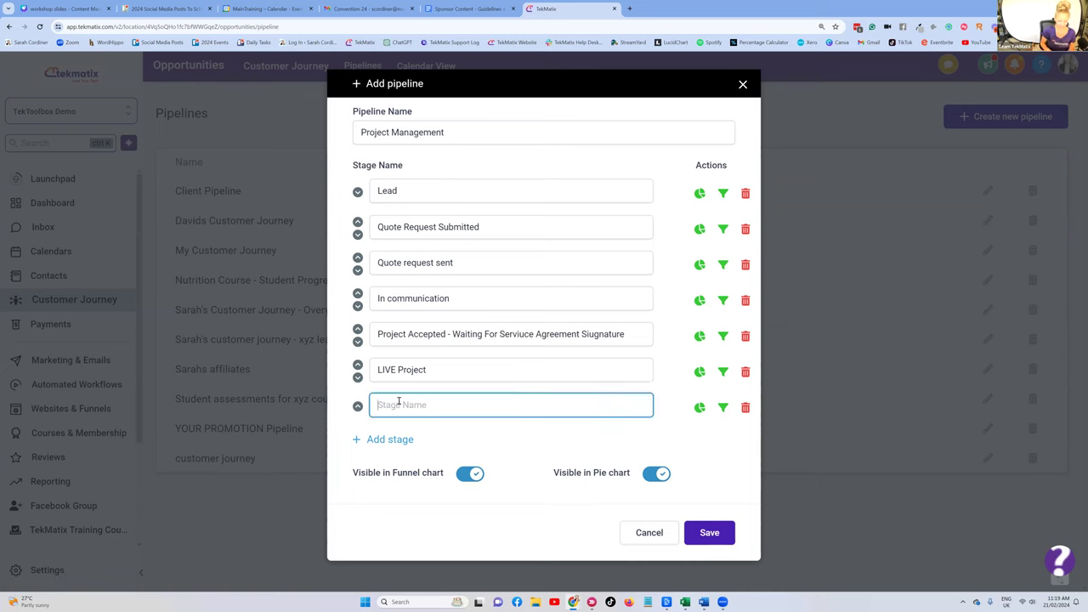
text(Mllestone 1 complete)
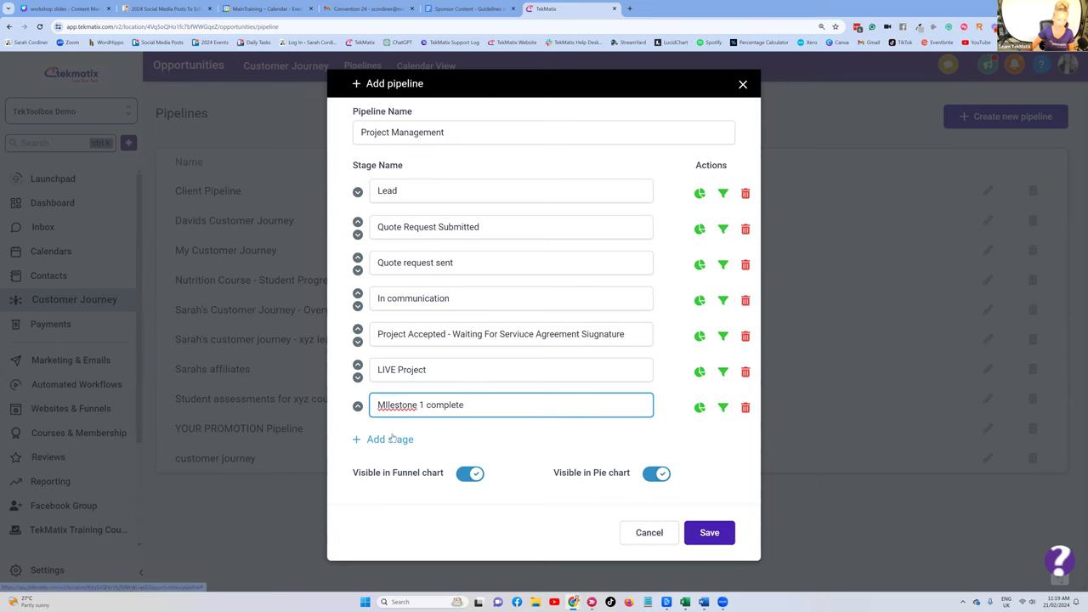
click(390, 439)
click(392, 439)
text(Milest)
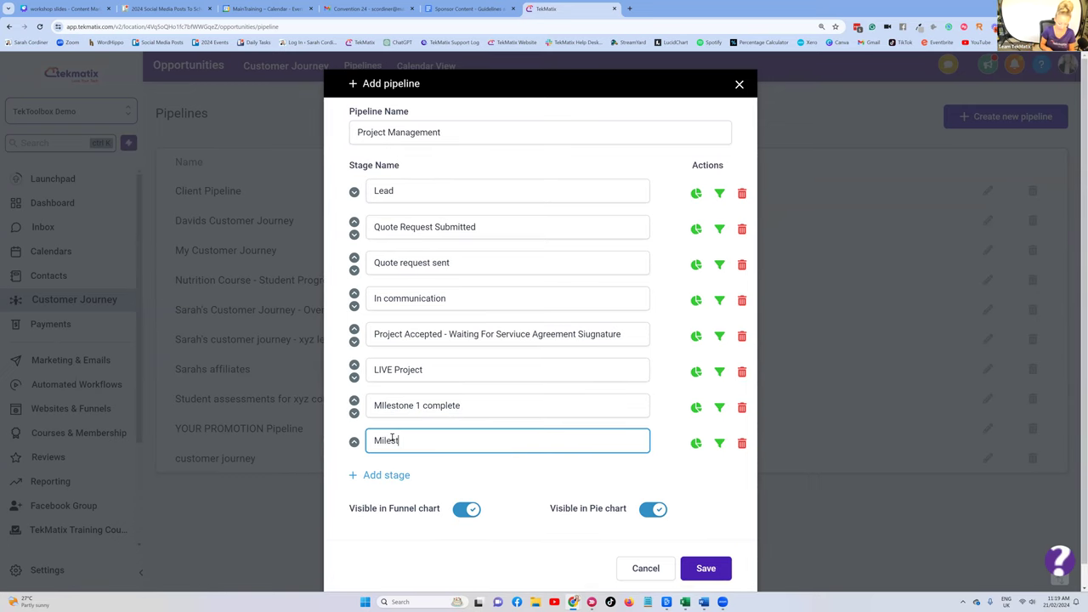
text(one 2 complete)
click(399, 477)
click(403, 475)
text(Completed)
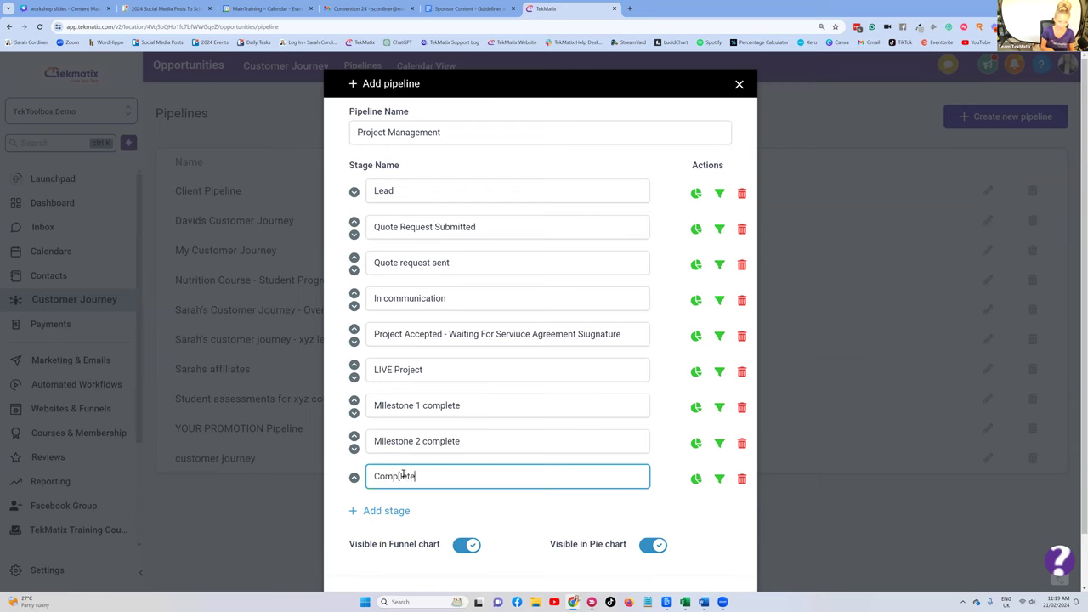
Add a final 'Declines / Did not accept quote' stage and save the pipeline
click(405, 510)
click(403, 512)
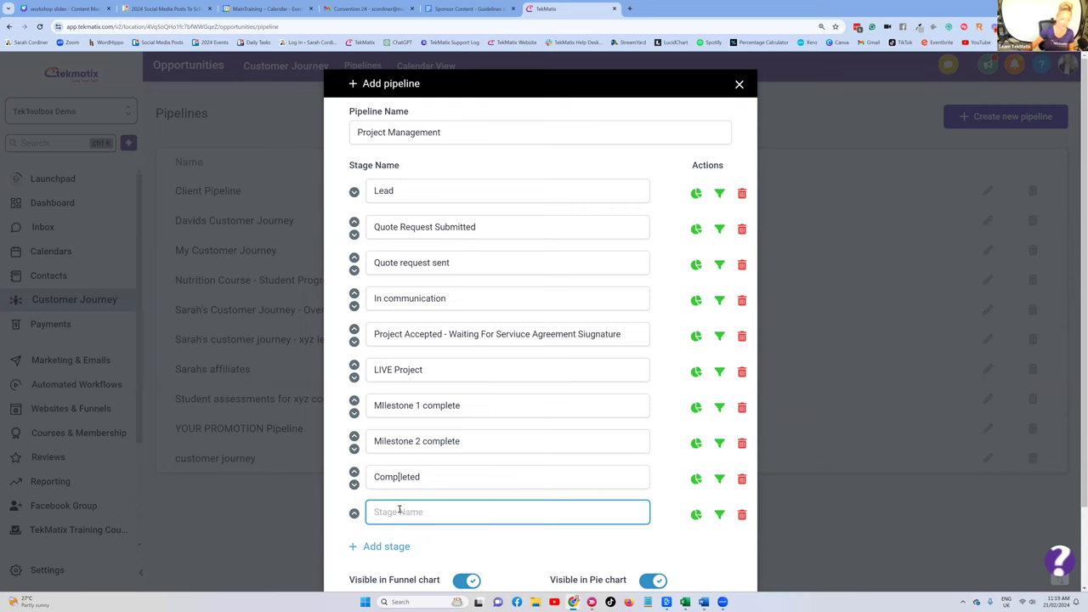
text(Decline)
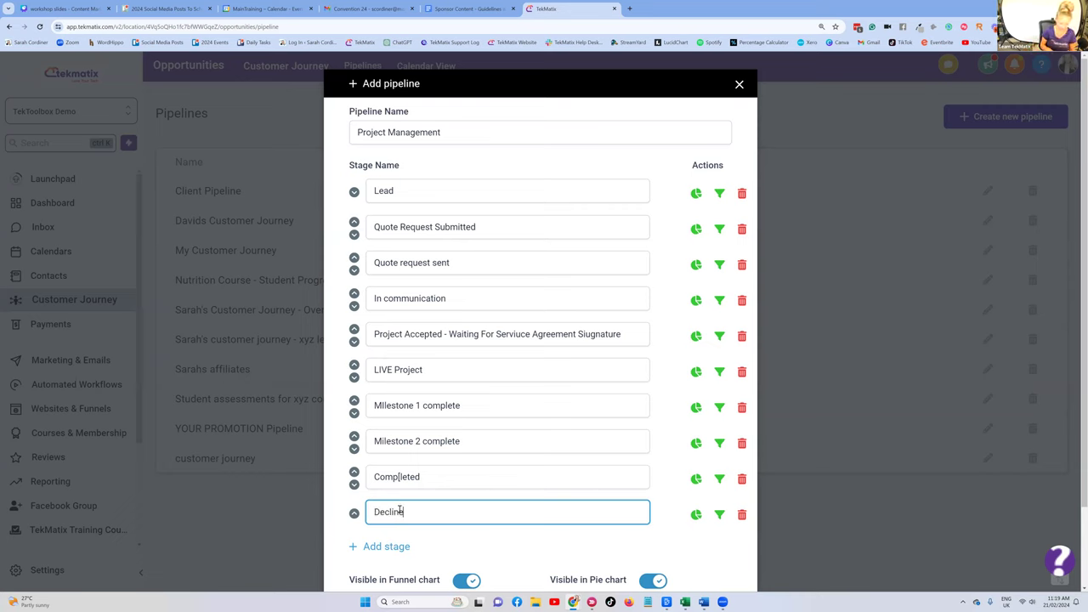
text(s / No go)
key(BackSpace)
key(BackSpace)
key(BackSpace)
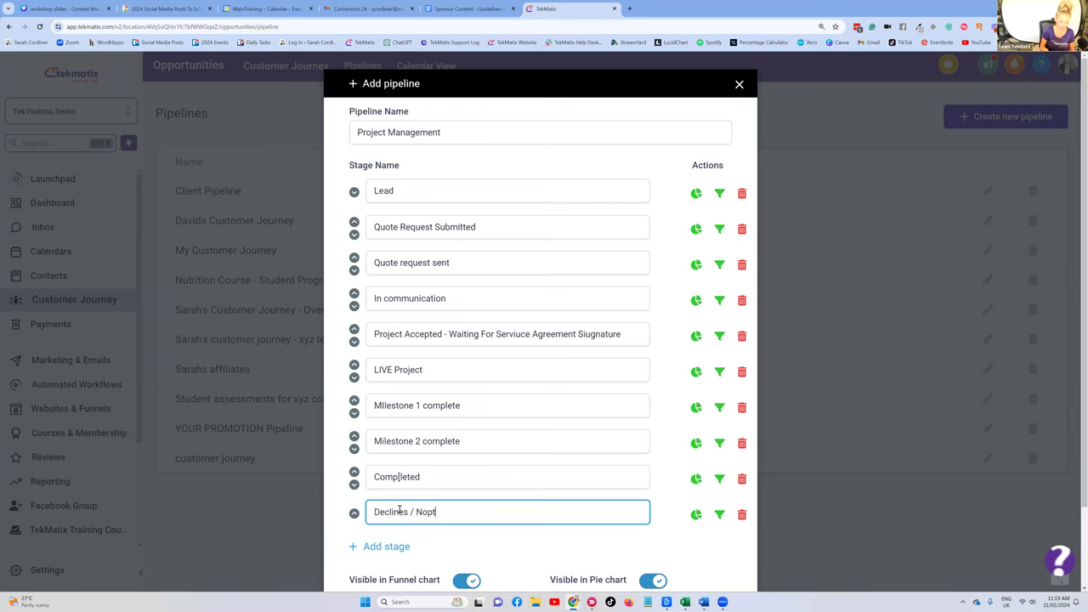
text(t Prio)
key(BackSpace)
key(BackSpace)
key(BackSpace)
key(BackSpace)
text(Did not accept quote)
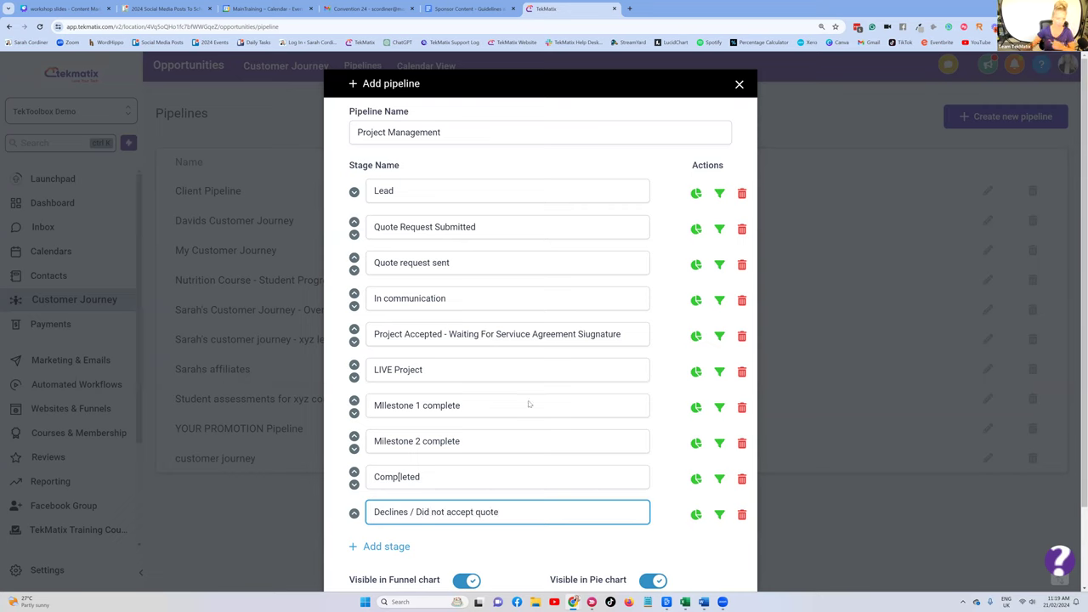
click(602, 458)
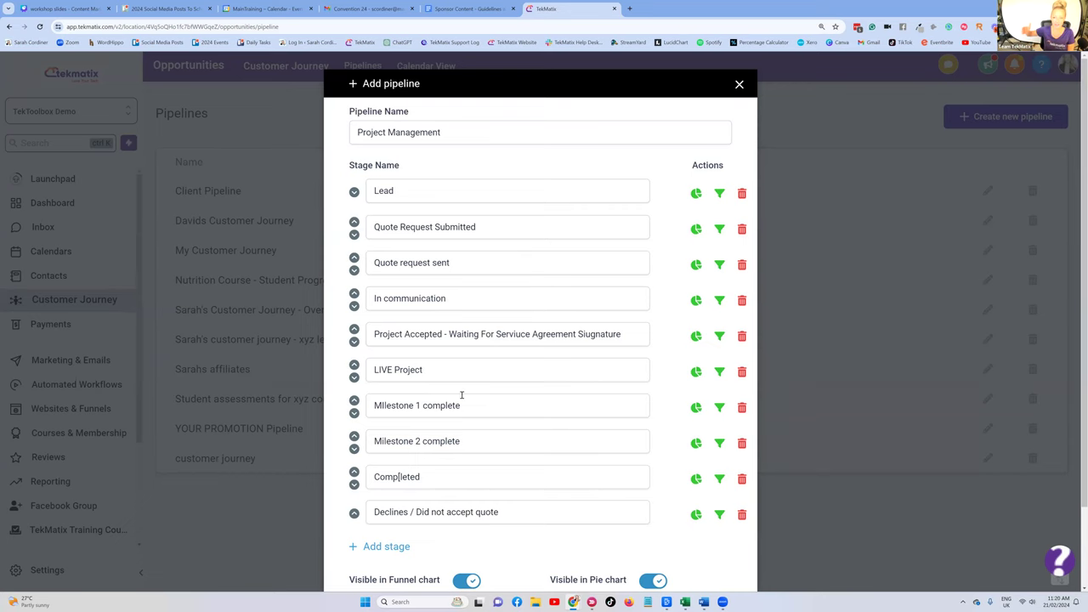
scroll(532, 370, down, 2)
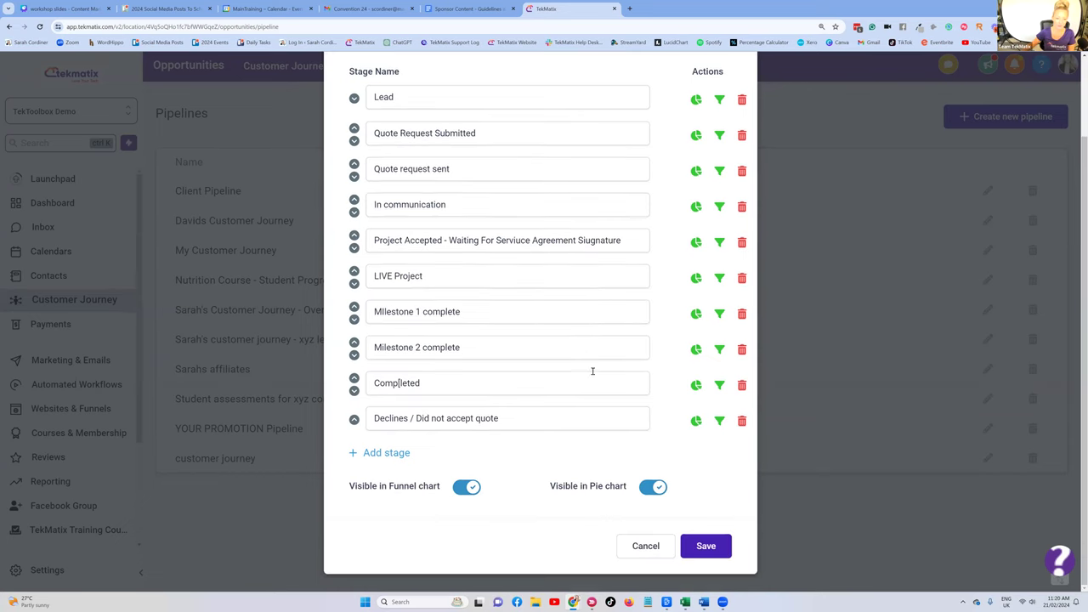
click(702, 545)
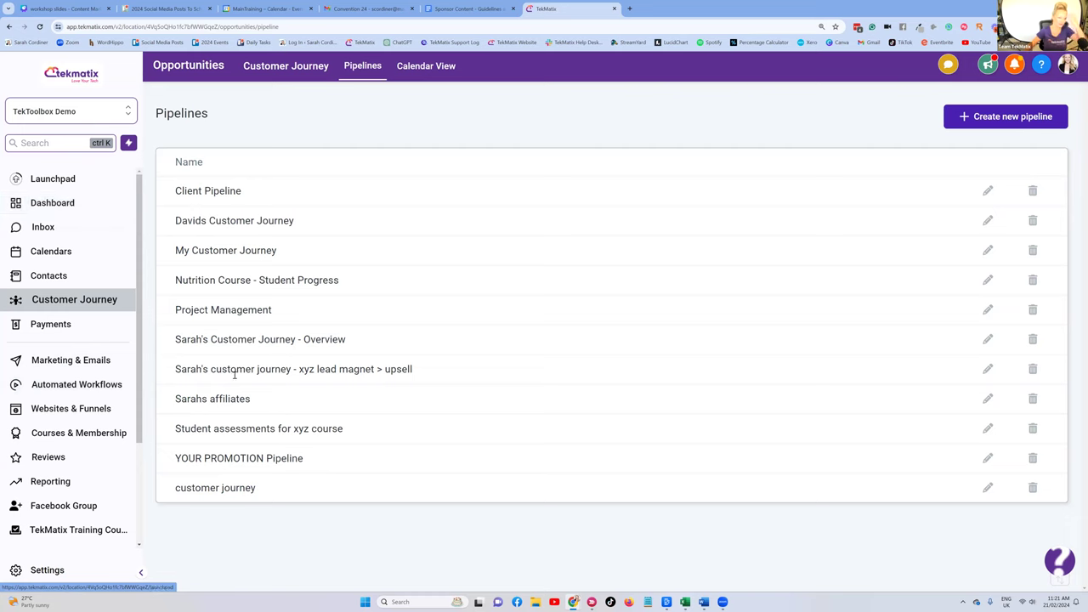
Open the Customer Journey tab to view the overview pipeline's opportunities board
click(306, 68)
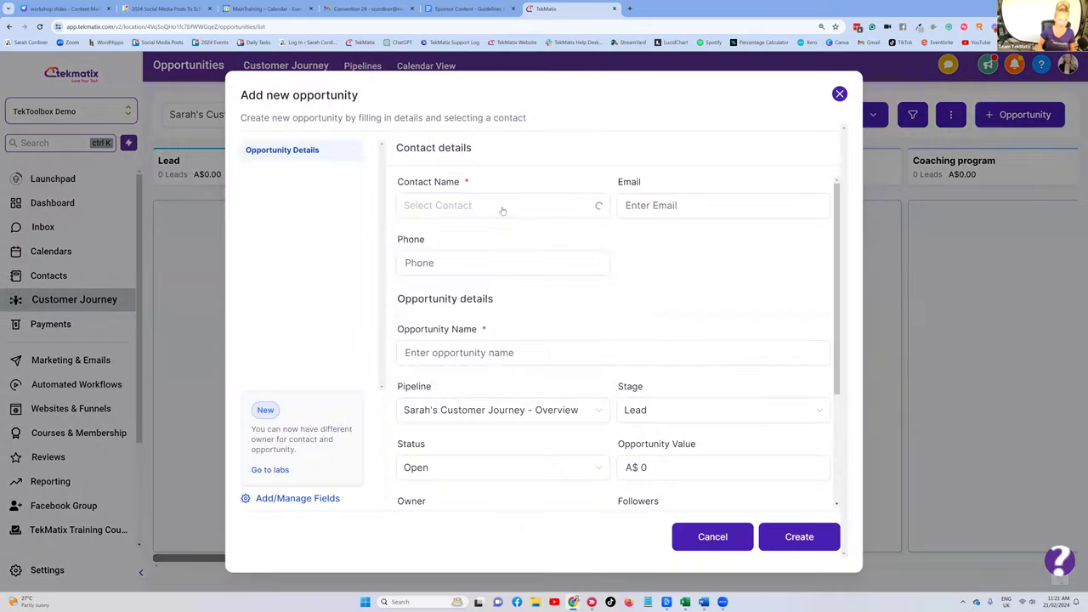
Choose the demo contact in Contact Name, auto-filling e-mail and opportunity name
click(500, 211)
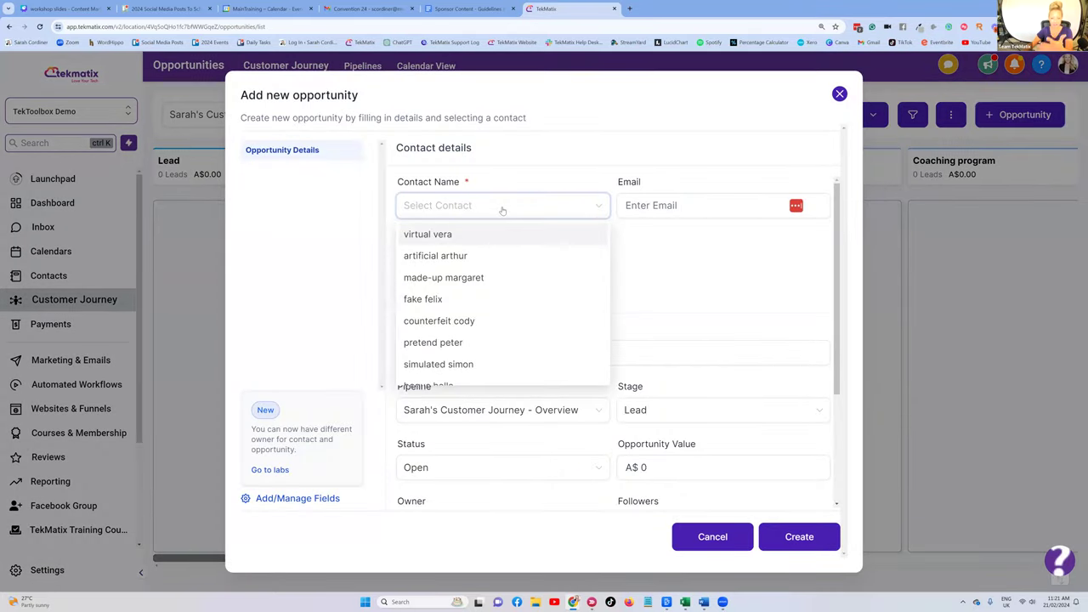
scroll(513, 255, down, 1)
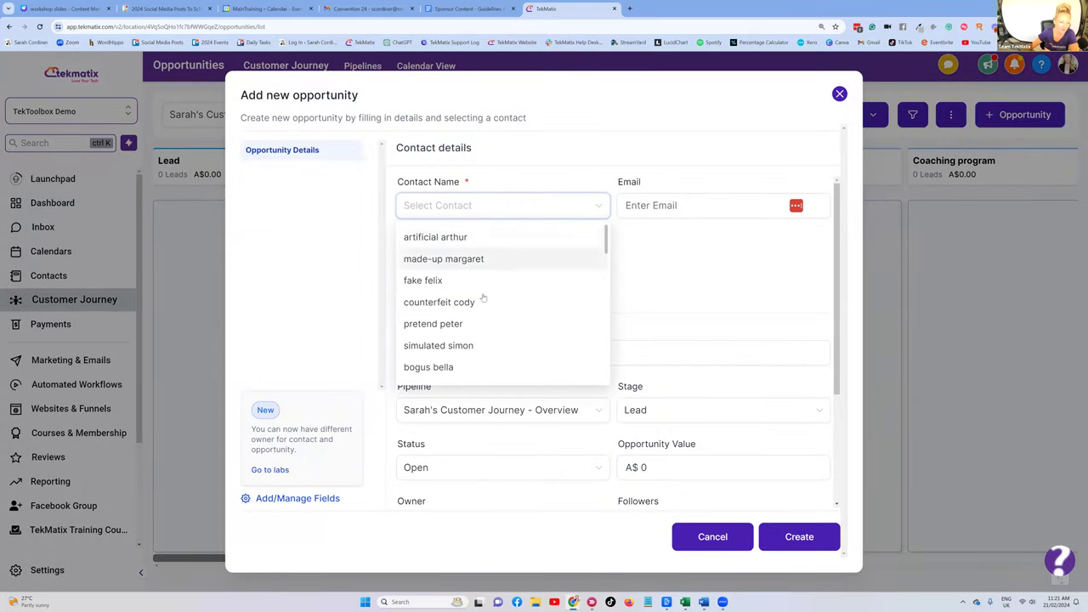
click(429, 328)
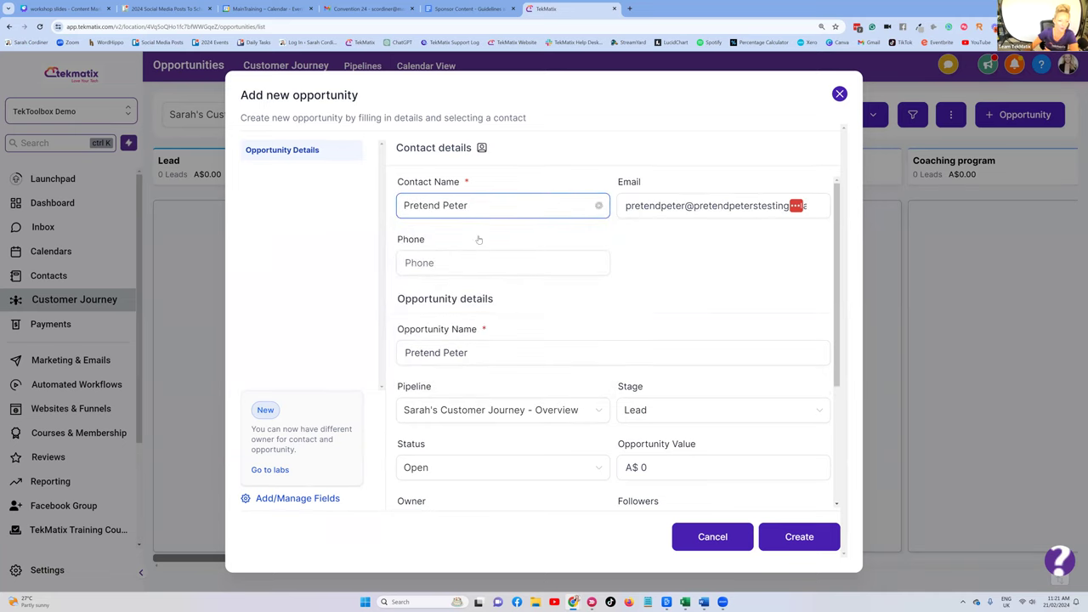
scroll(517, 224, down, 2)
scroll(510, 223, up, 1)
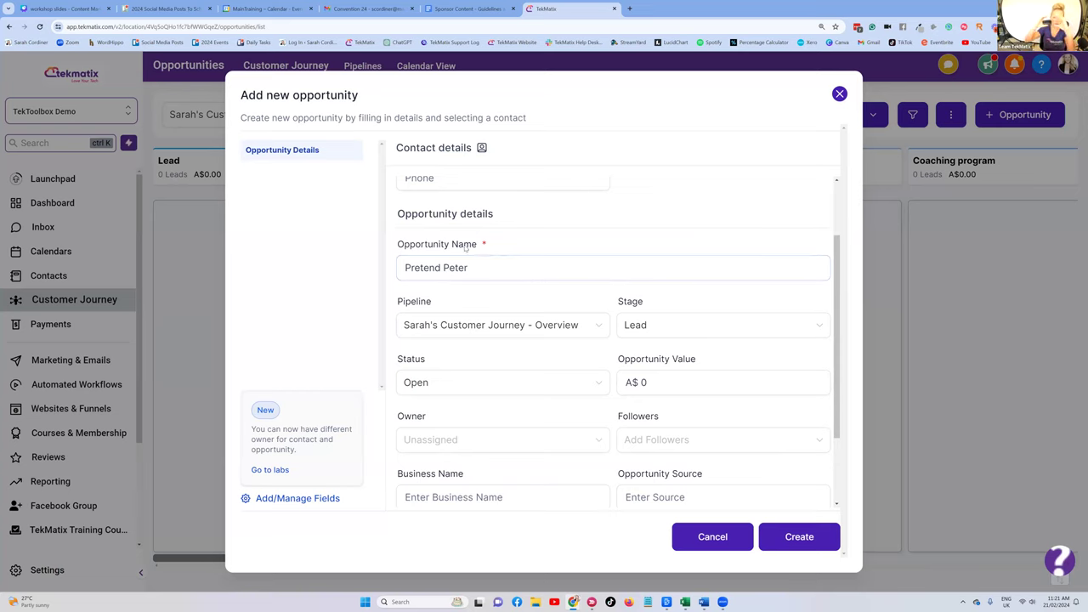
click(432, 267)
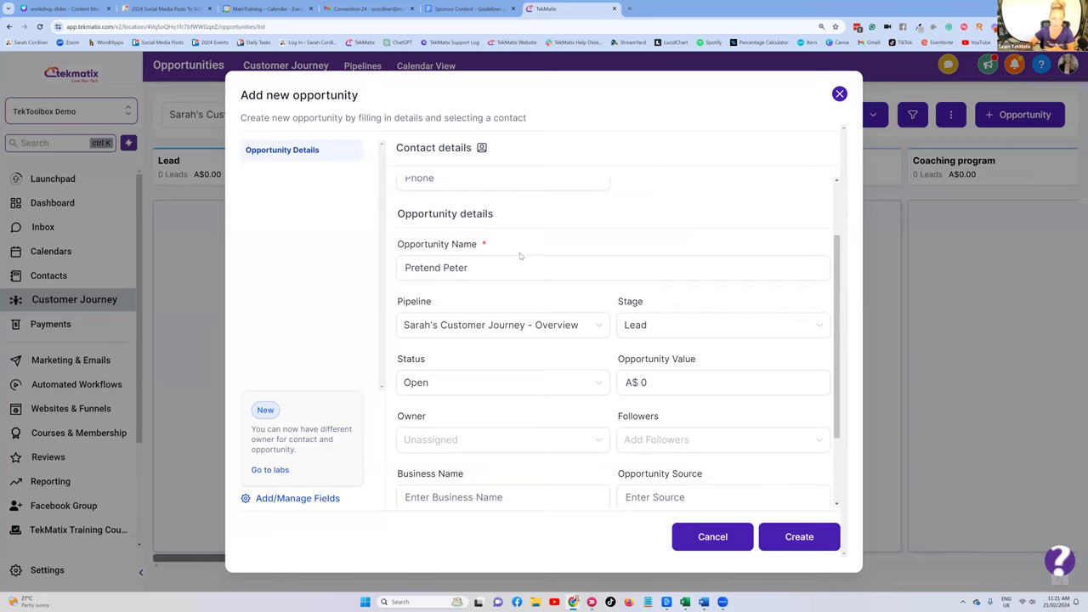
scroll(519, 314, down, 2)
Set the opportunity's stage to Online Course and its status to Won
click(541, 223)
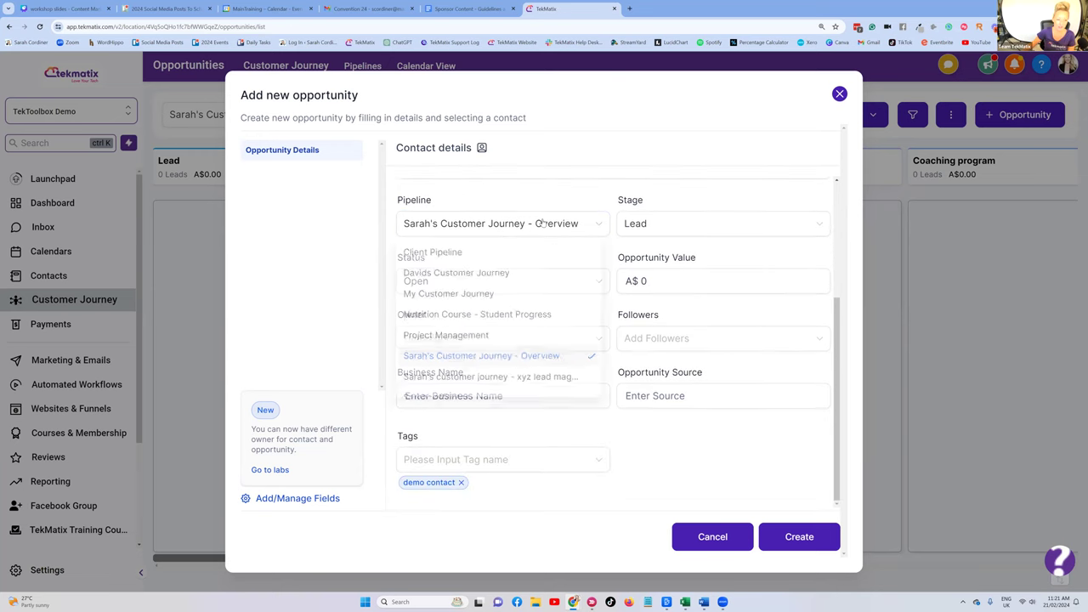
click(481, 362)
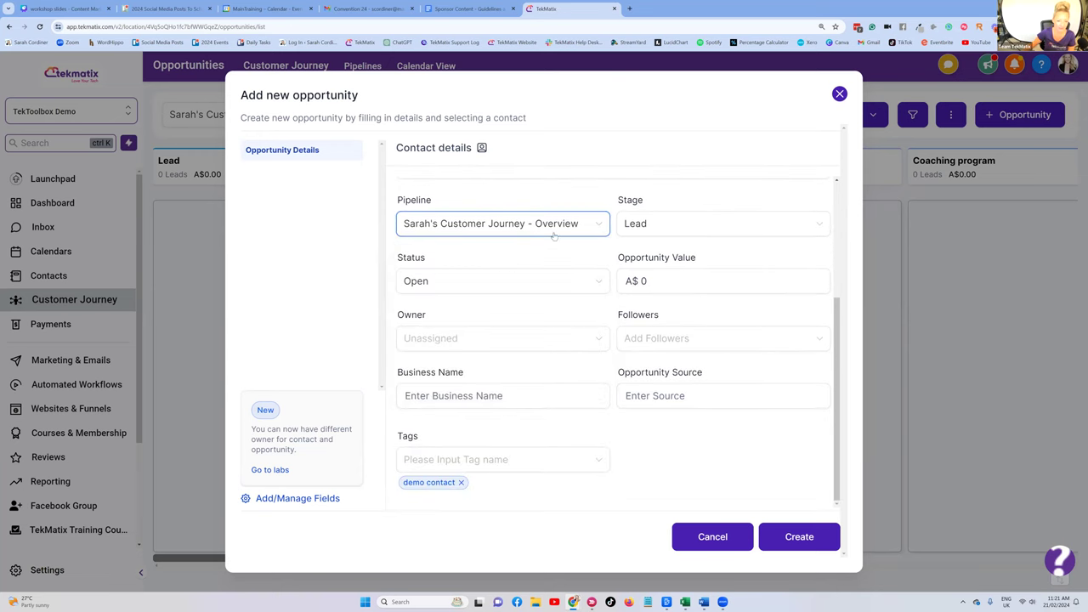
click(638, 225)
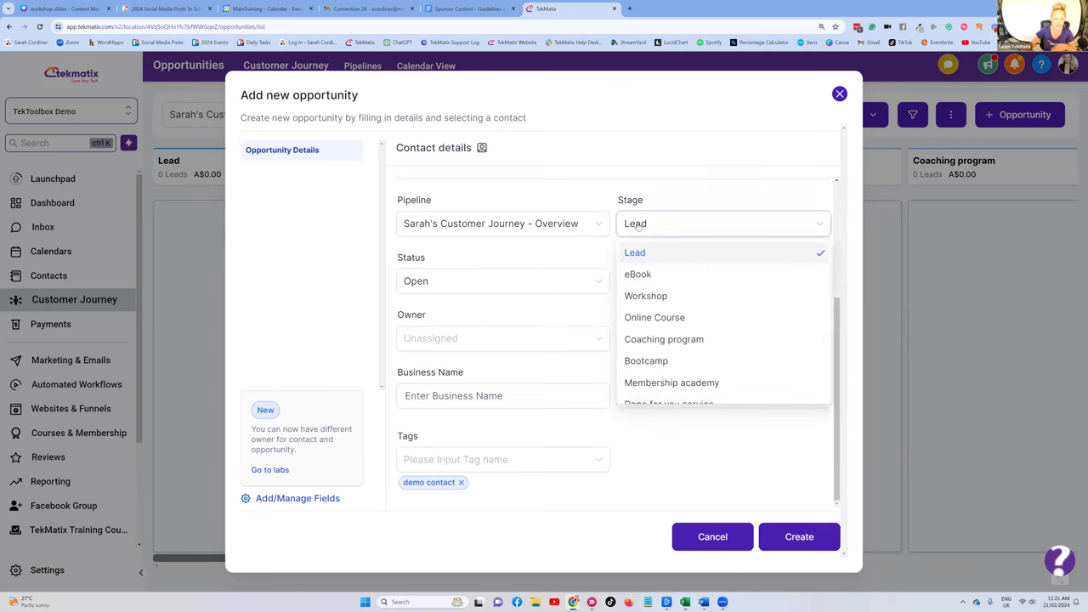
scroll(671, 281, down, 1)
scroll(667, 288, up, 1)
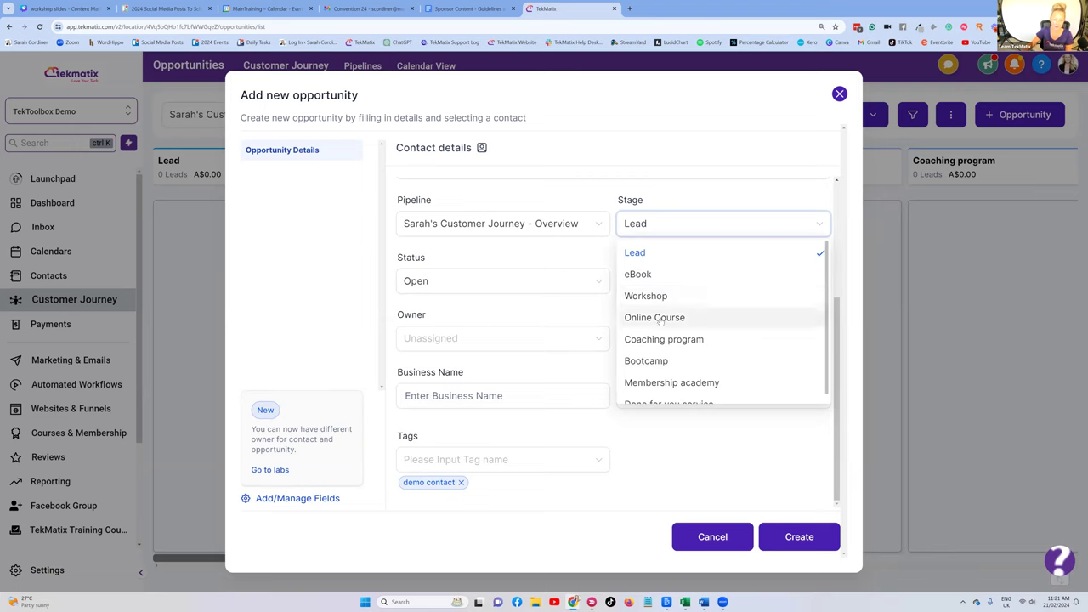
click(661, 317)
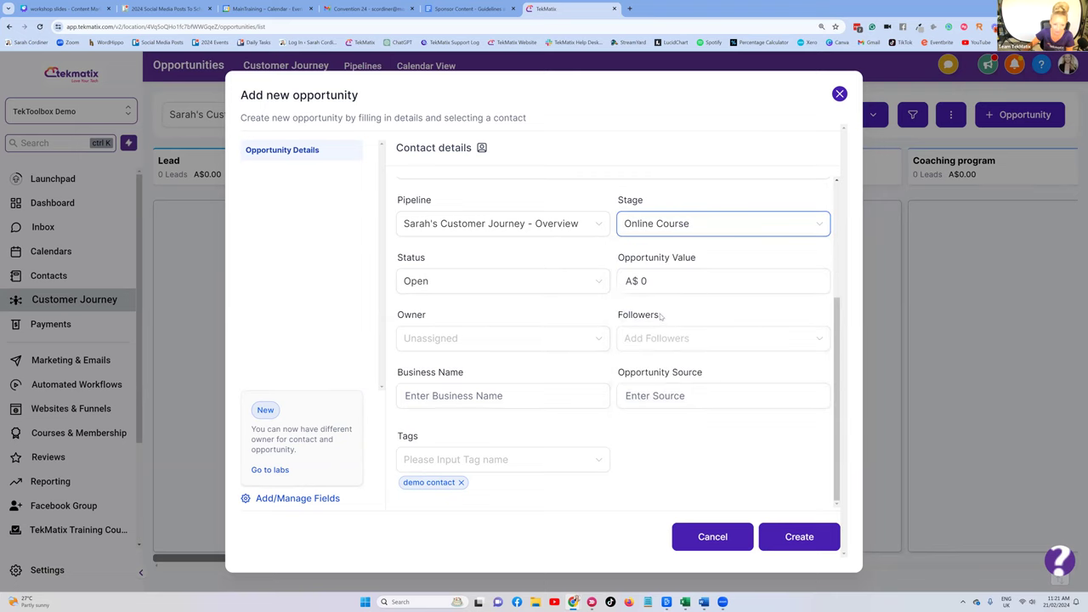
click(443, 286)
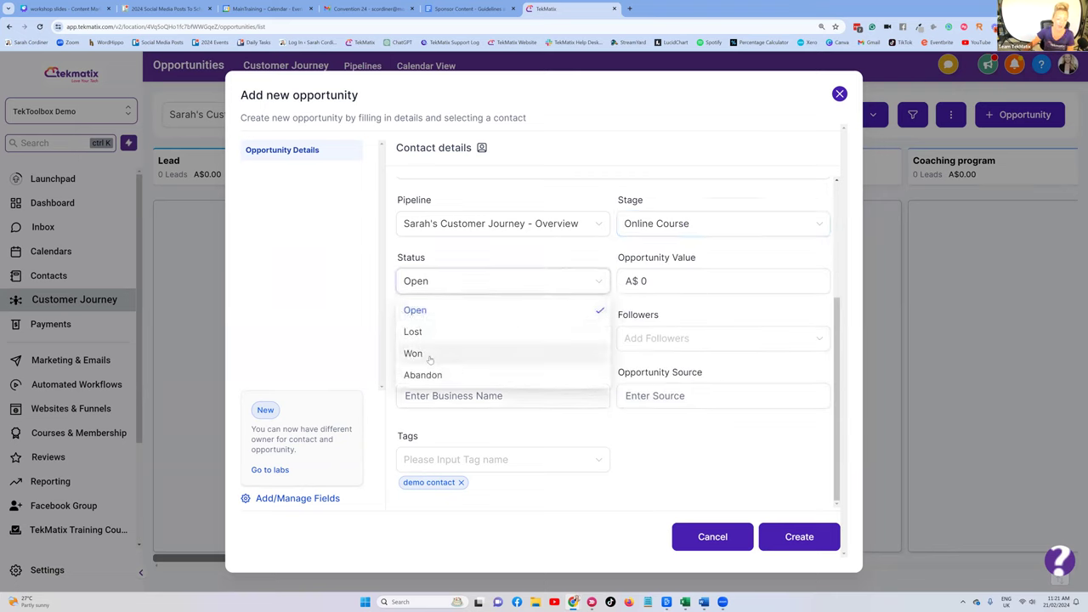
click(421, 357)
Enter an opportunity value of 197, create the opportunity and close the editor
click(671, 283)
key(BackSpace)
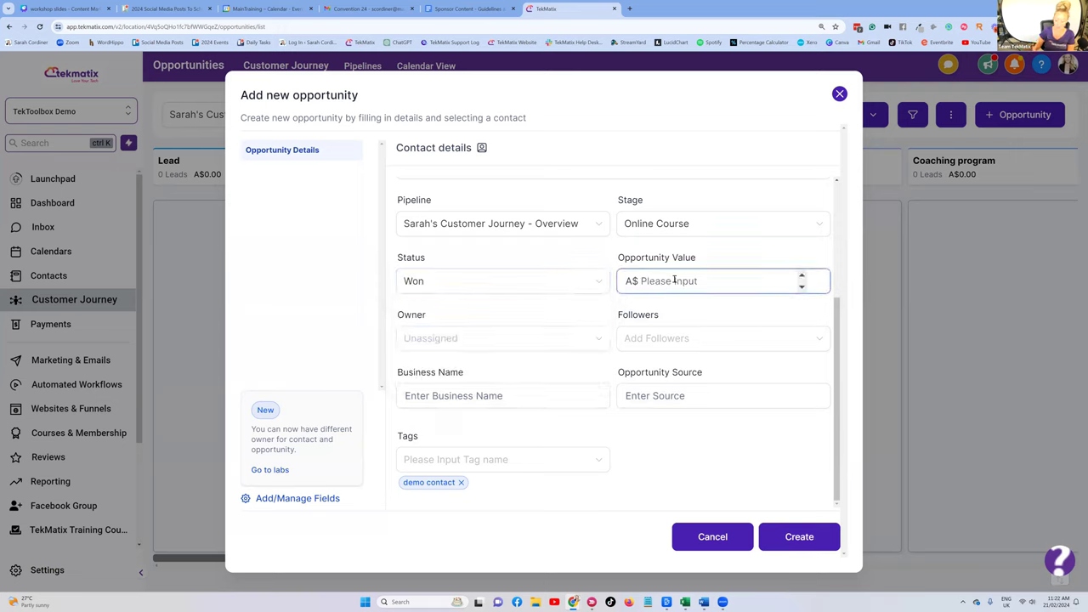
text(197)
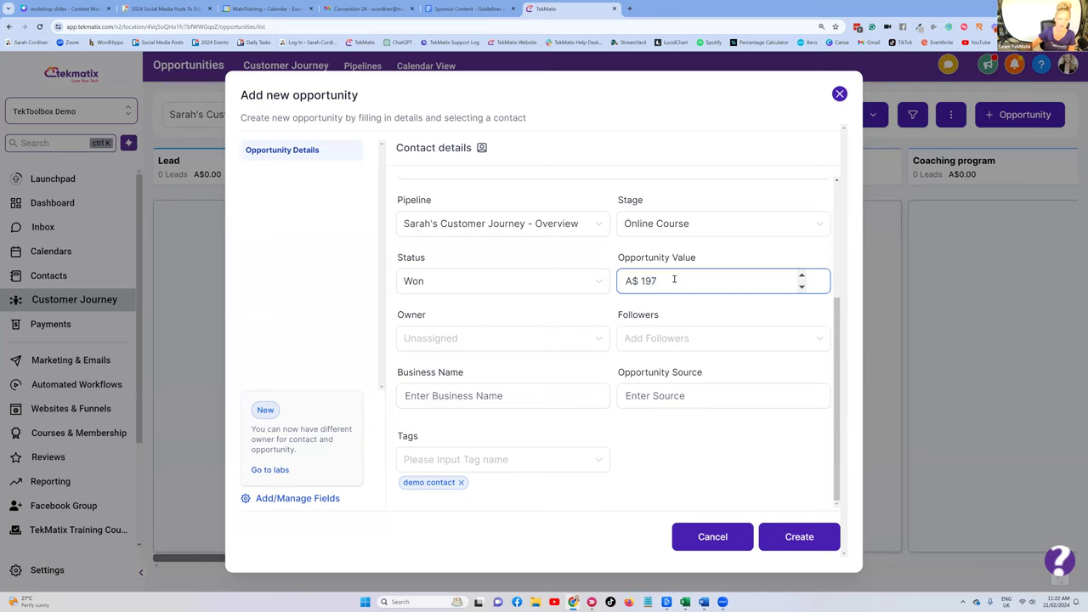
click(438, 323)
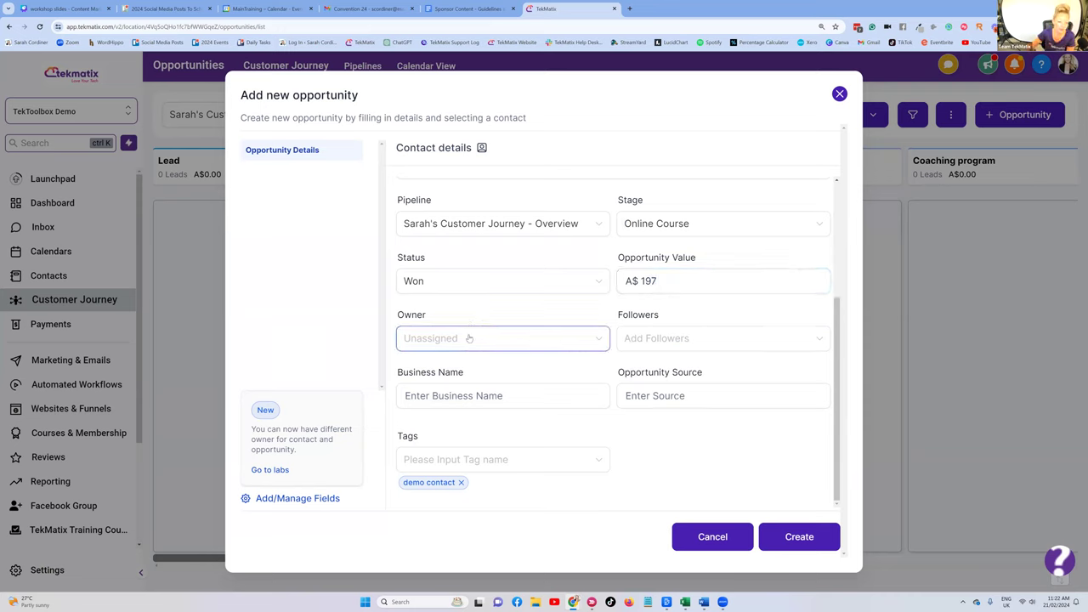
click(469, 339)
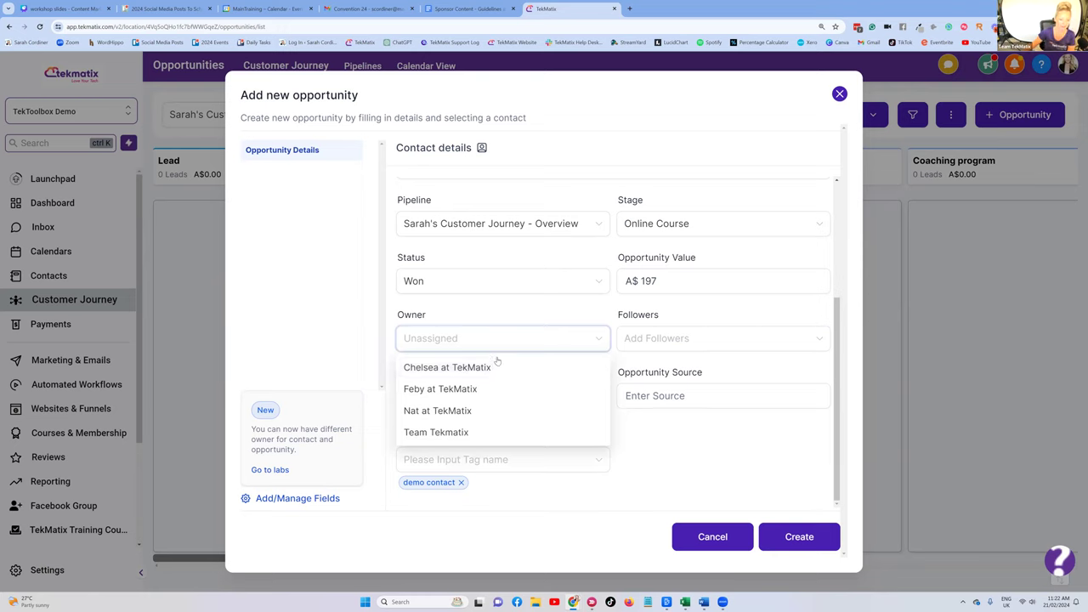
click(512, 319)
click(670, 340)
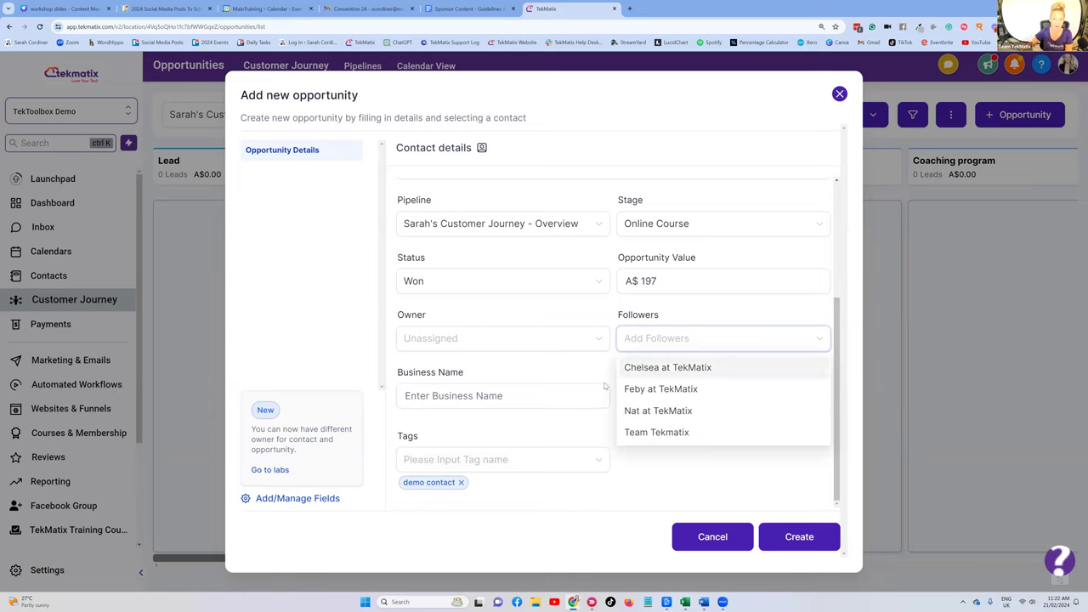
click(532, 387)
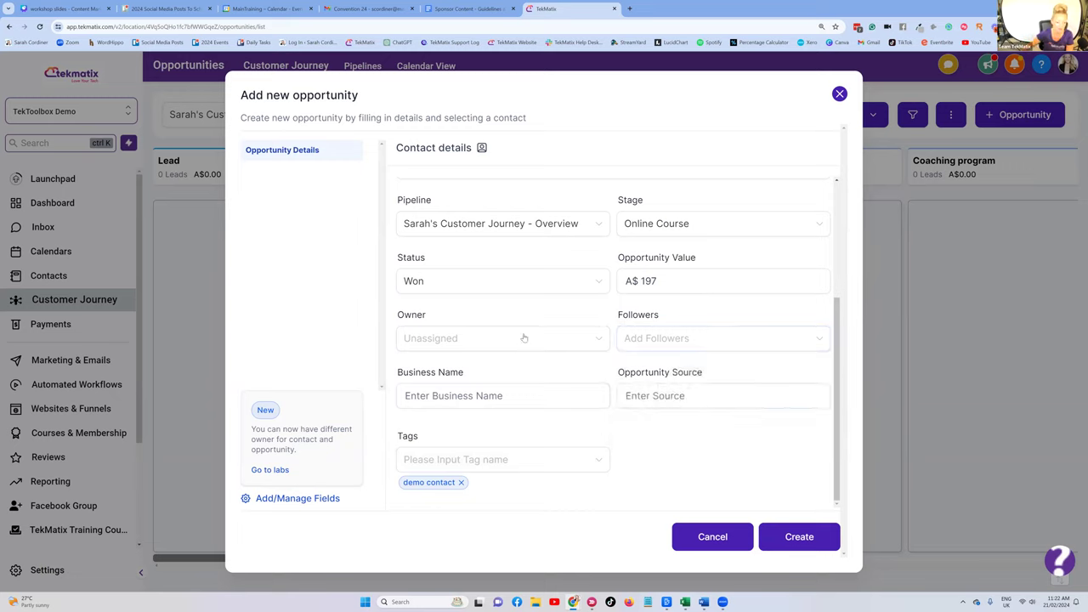
click(796, 539)
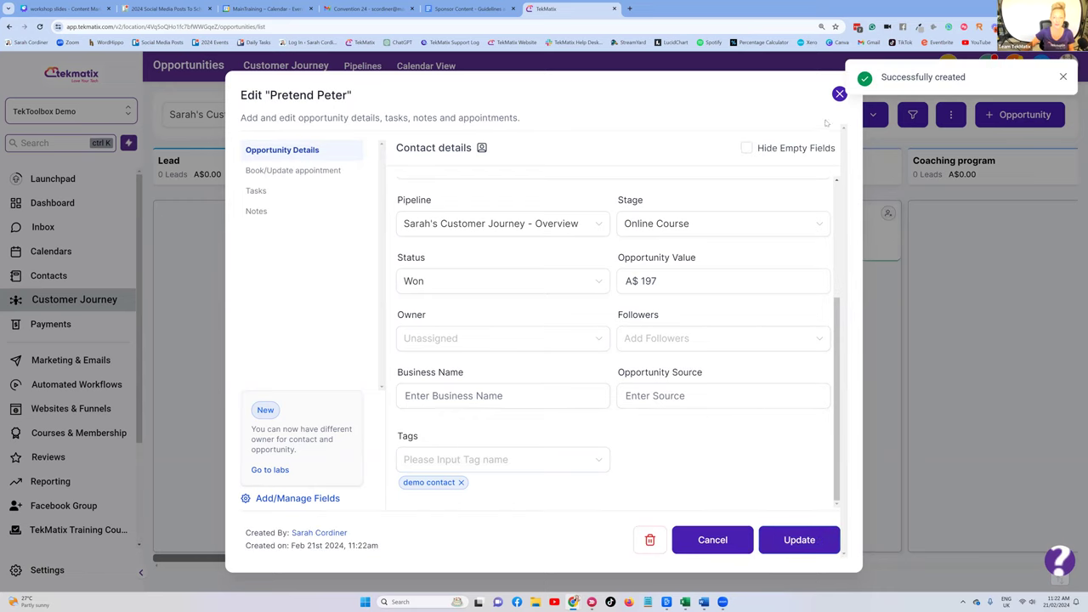
click(839, 94)
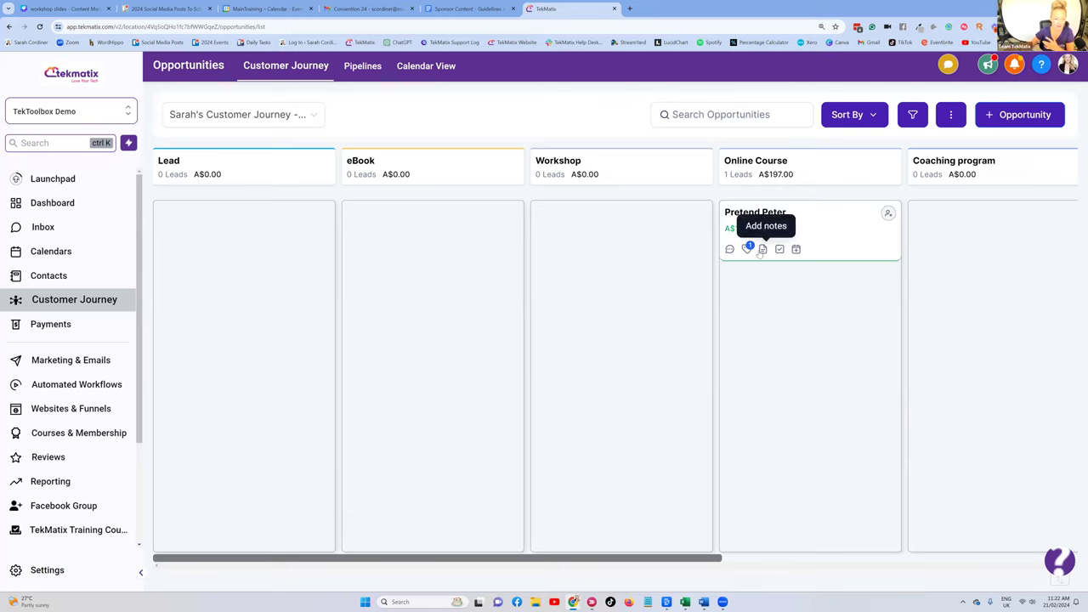
Open the Courses Offers list under Courses & Membership, showing offers like FREE Workshop and Annual Plan
click(86, 387)
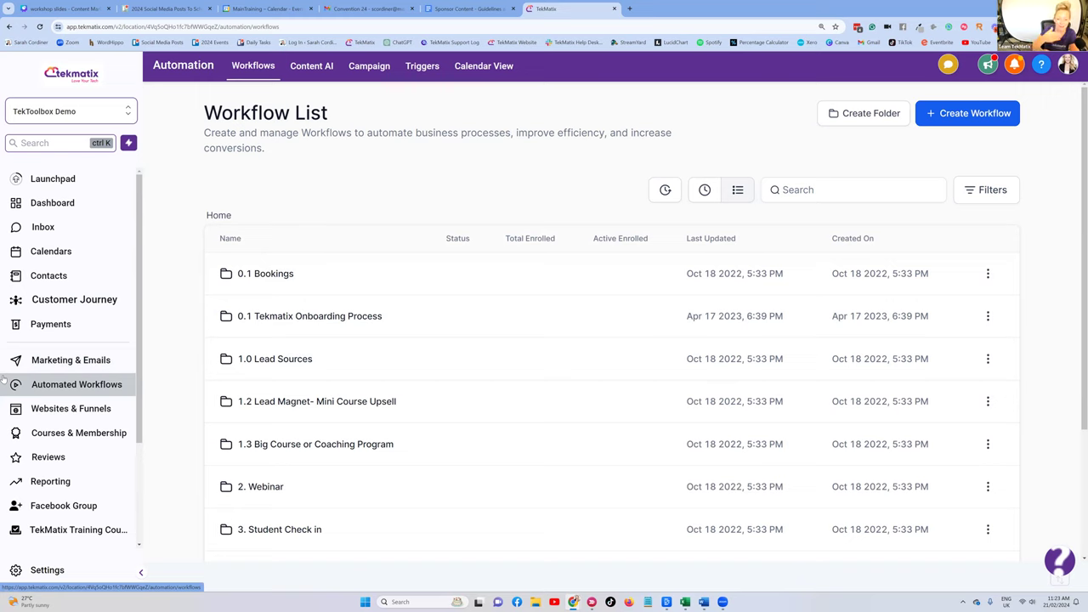
click(74, 441)
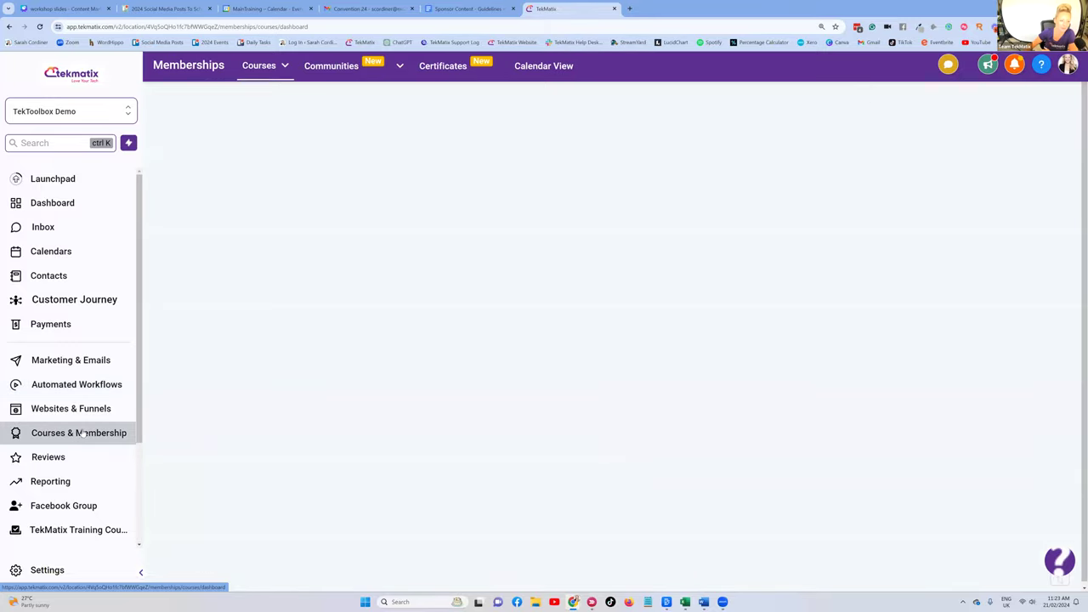
mouse_move(281, 79)
click(286, 155)
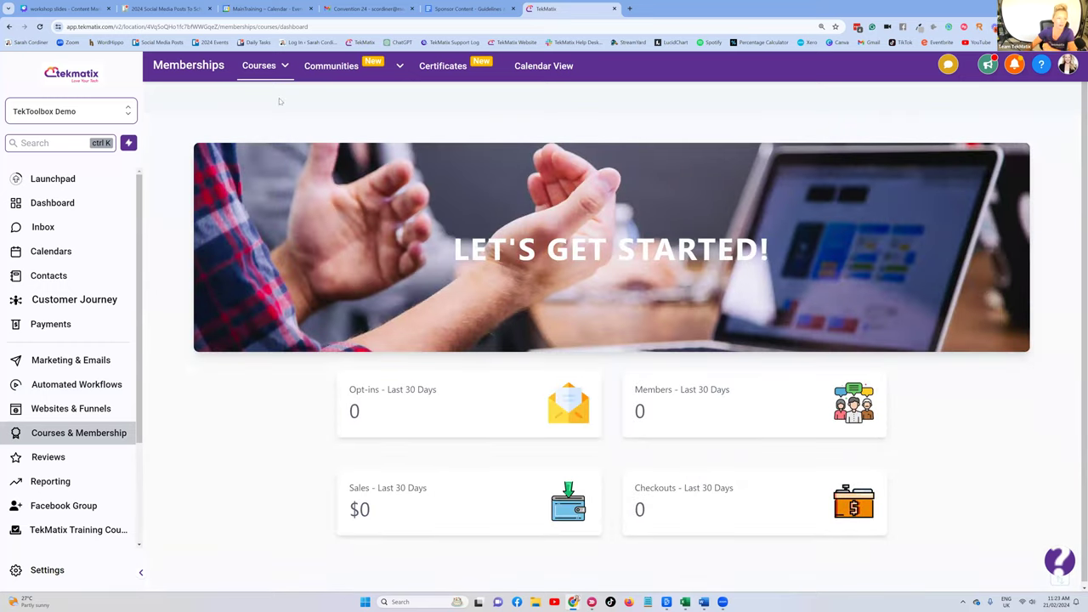
mouse_move(263, 72)
click(266, 136)
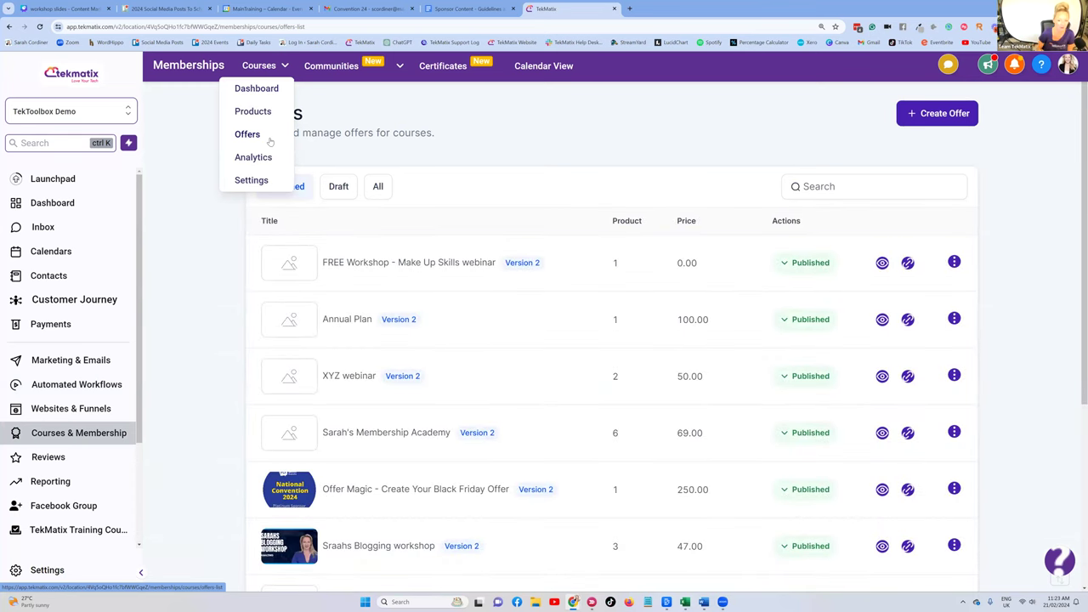
Start a new offer titled 'Online Course' and attach the Astrology Course product
click(927, 113)
click(477, 199)
text(ONline Course)
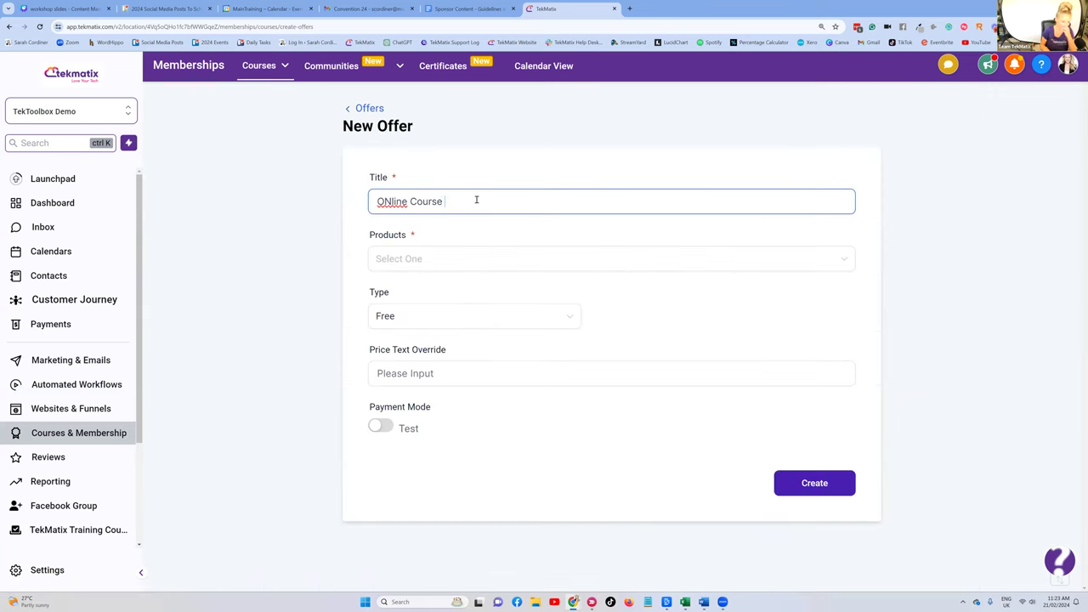
click(390, 204)
key(BackSpace)
text(n)
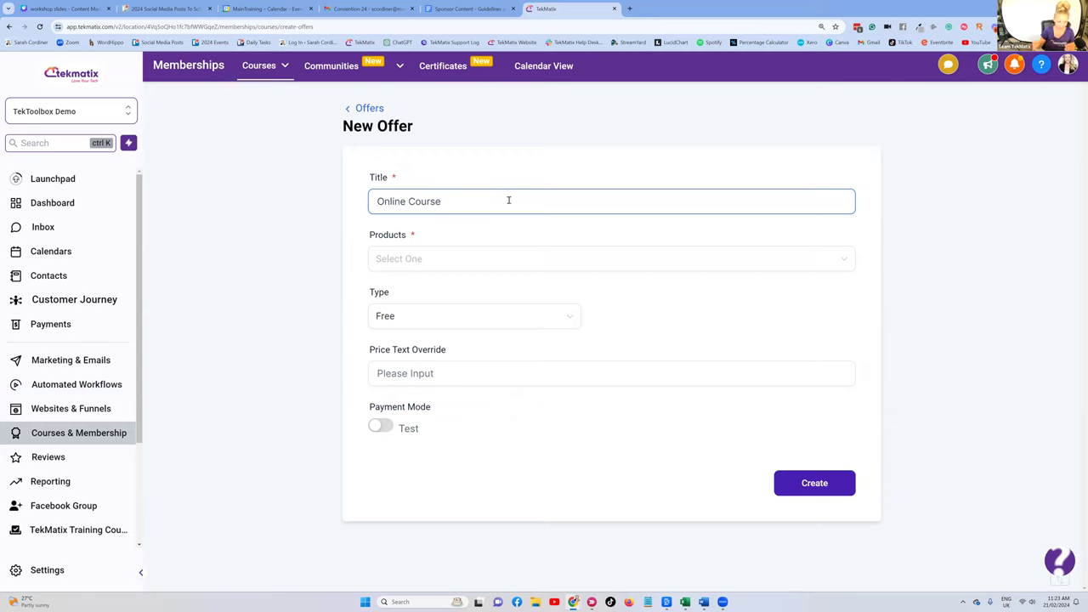
click(429, 259)
scroll(464, 357, down, 1)
scroll(464, 357, down, 4)
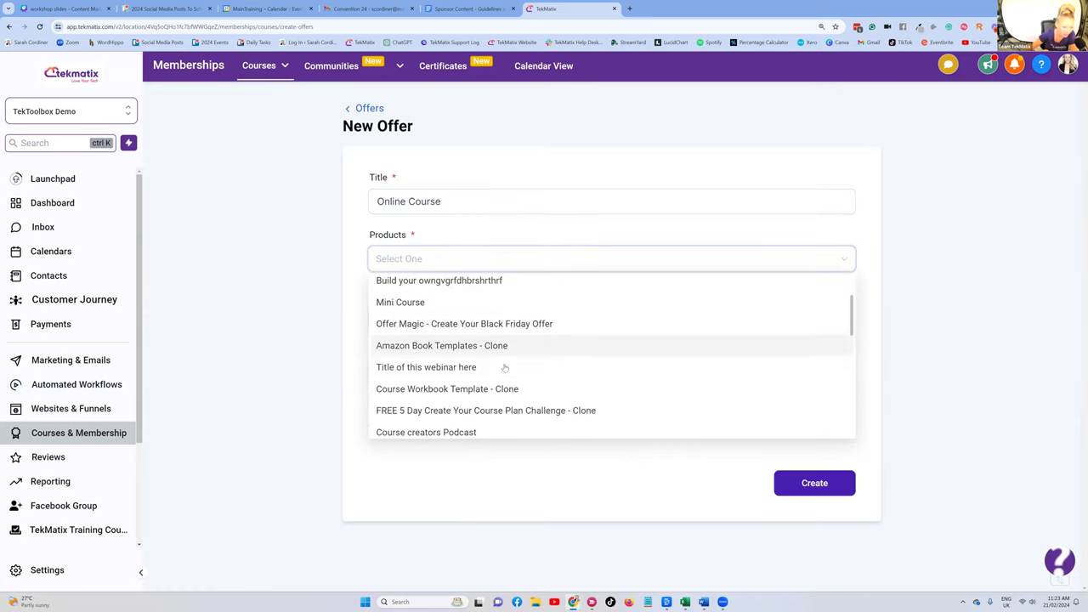
scroll(515, 371, down, 4)
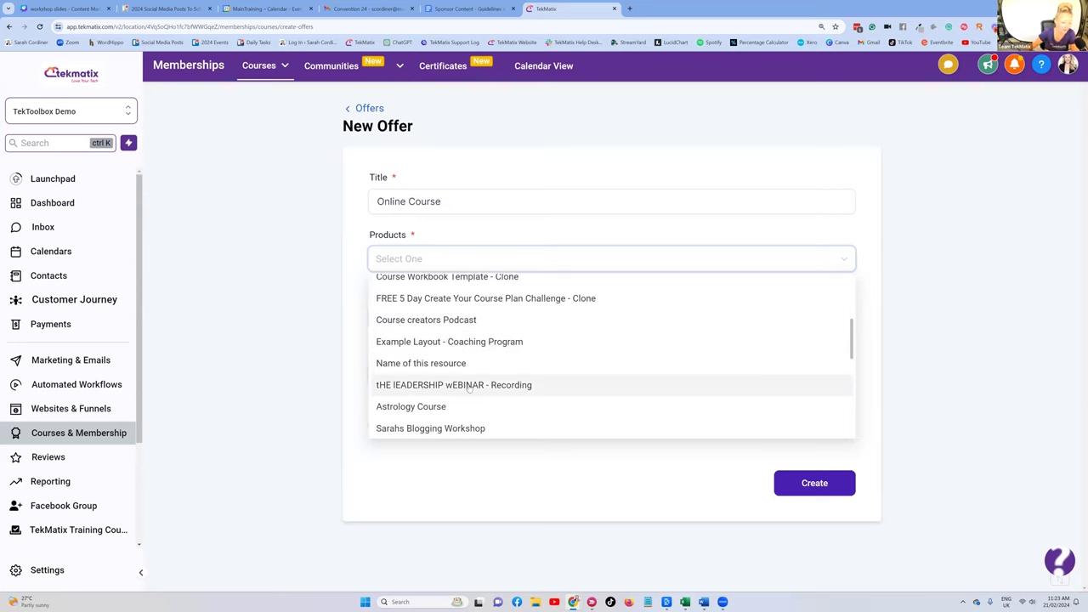
click(427, 407)
click(392, 475)
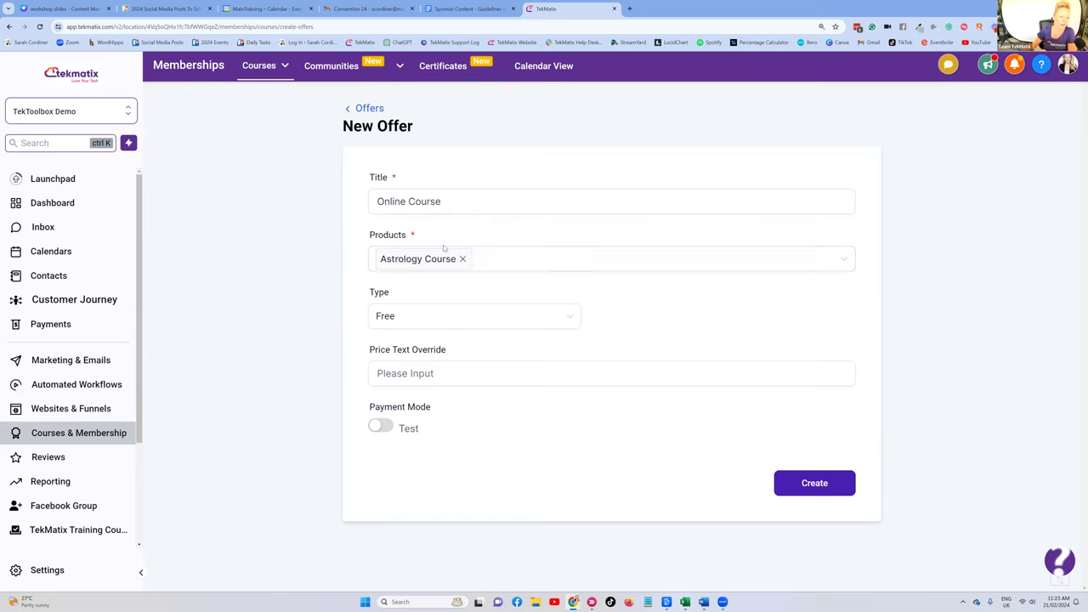
Prefix the title with 'Astrology', make it a one-time A$197 offer, and create it
click(432, 201)
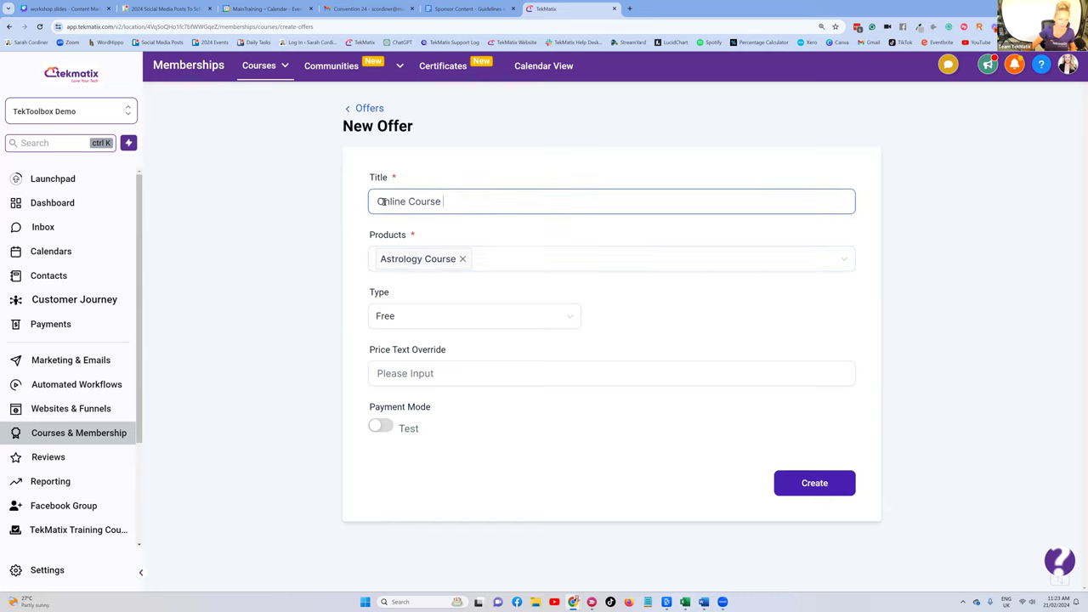
text(Astrology)
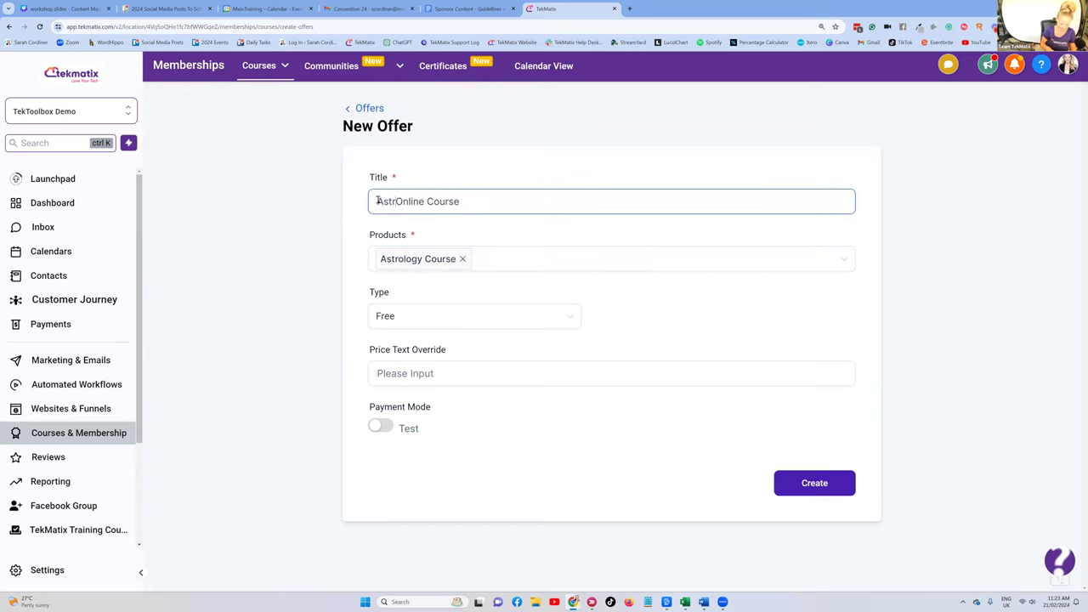
click(469, 241)
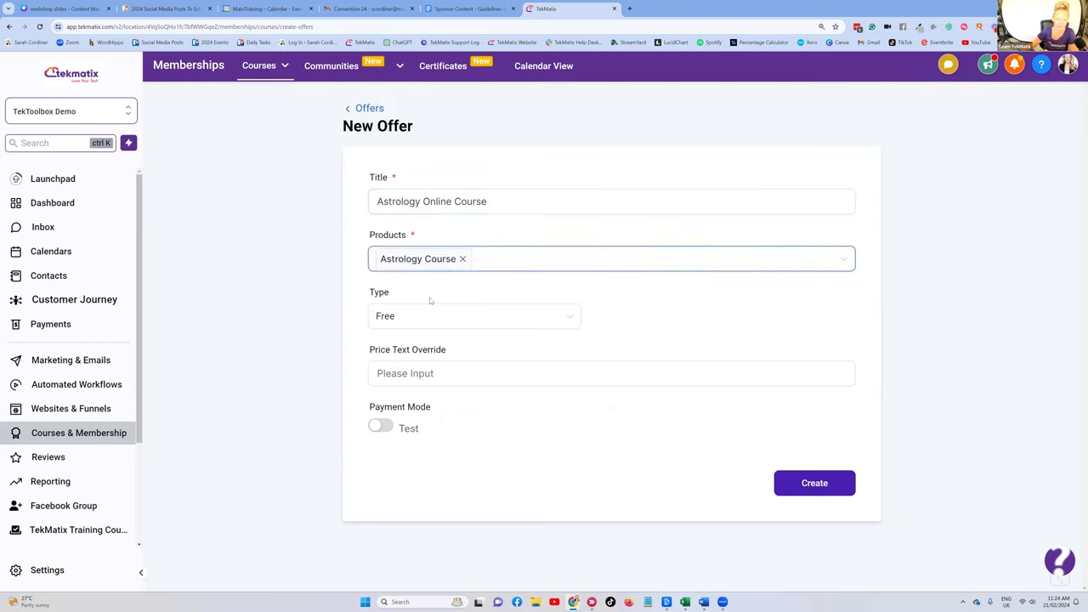
click(432, 315)
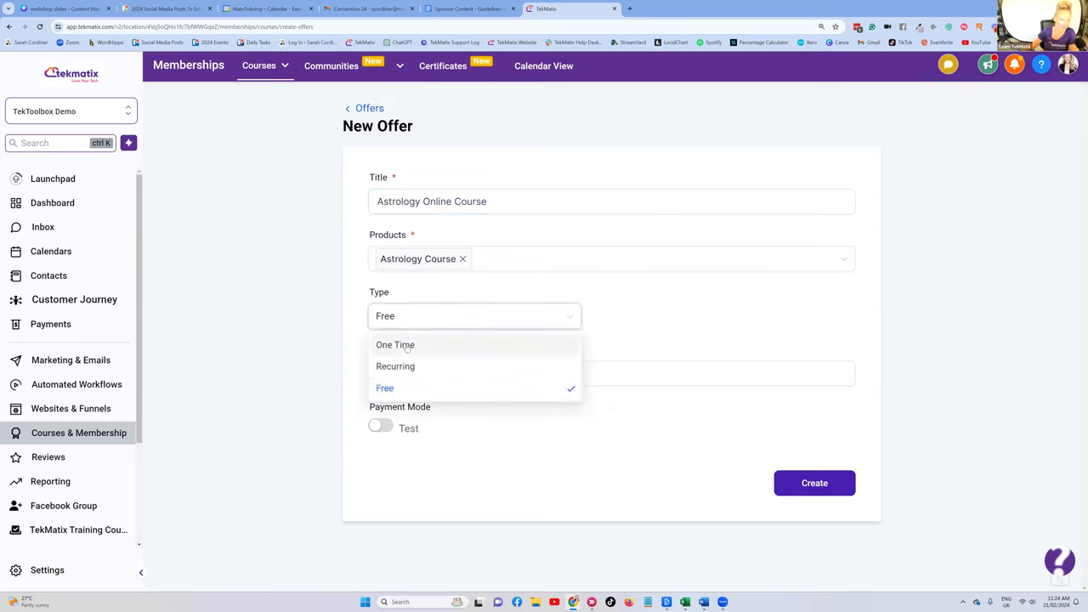
click(408, 345)
click(639, 314)
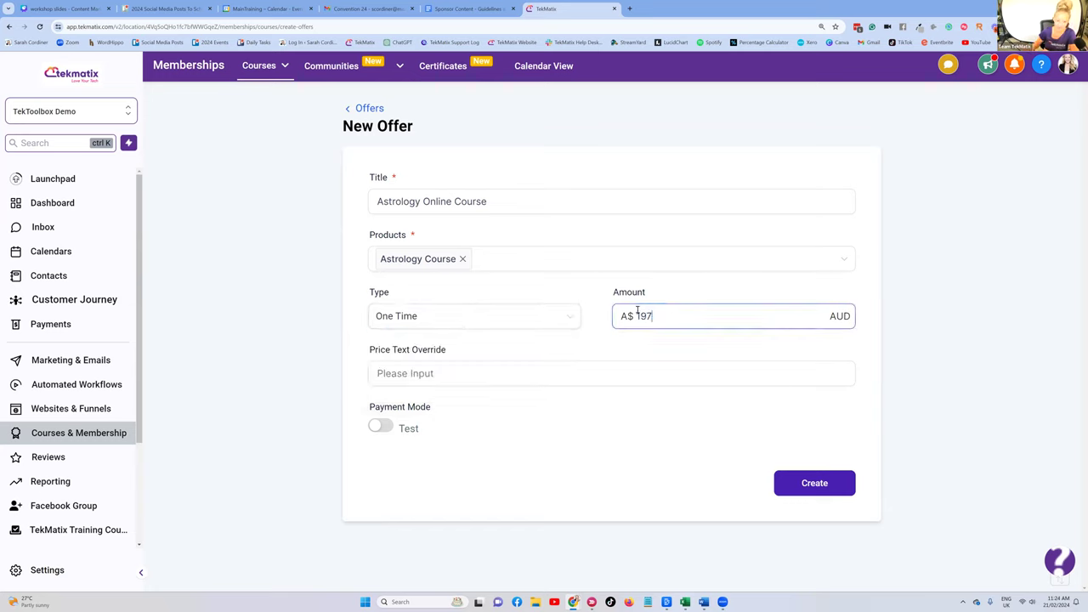
click(826, 483)
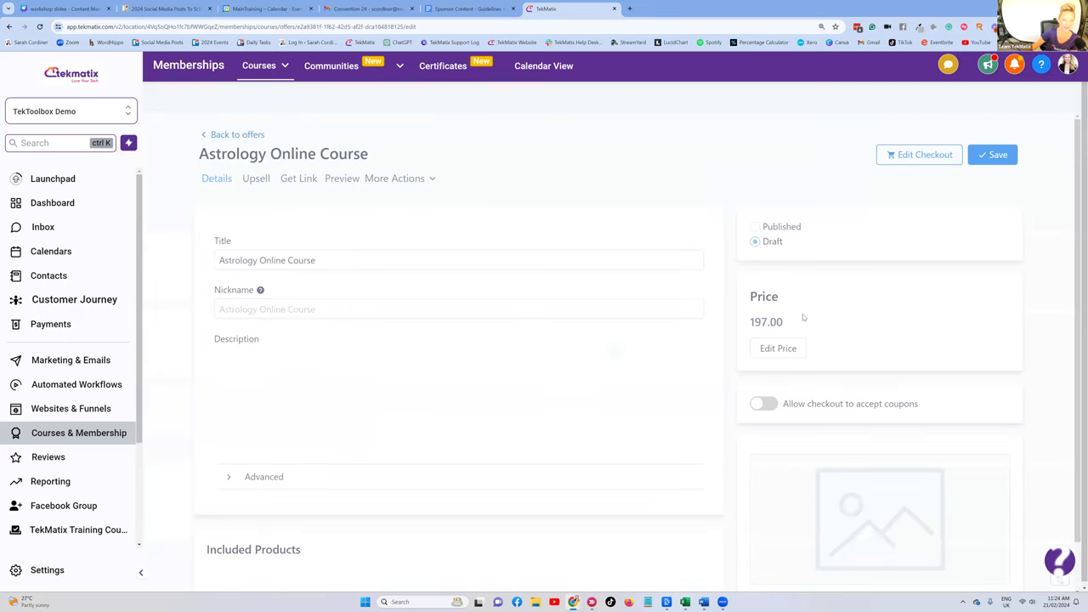
Switch the Astrology Online Course offer to Published, save, and preview its AU$197.00 checkout page
click(755, 227)
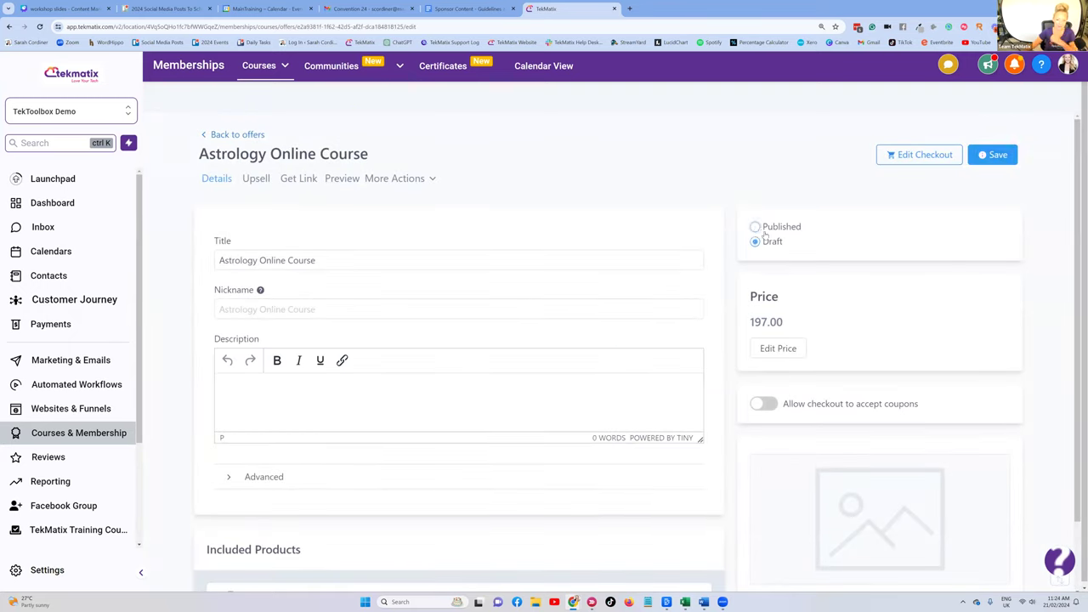
click(1006, 155)
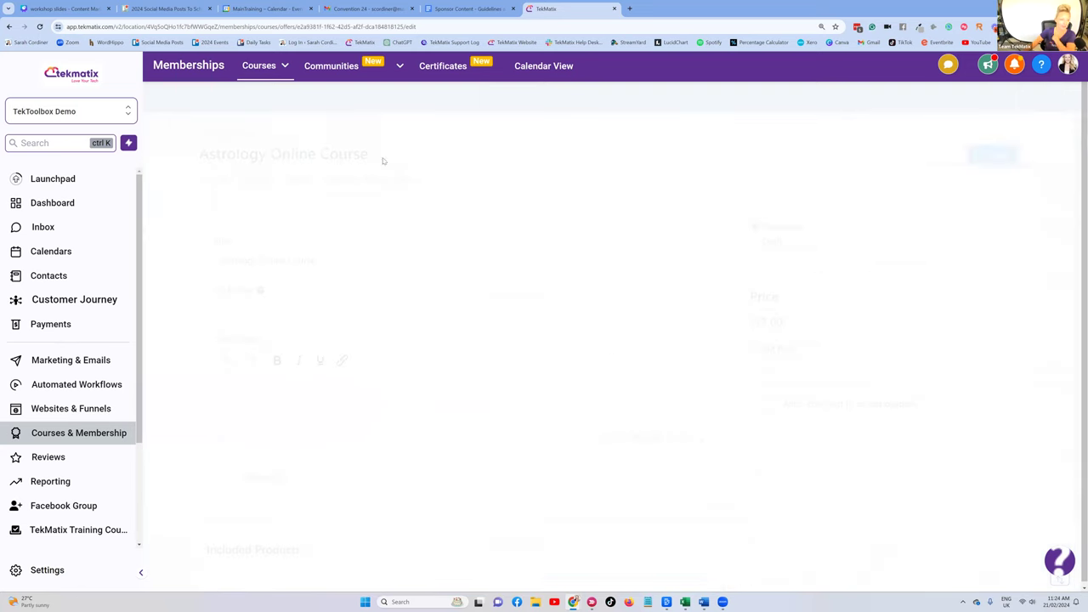
click(345, 179)
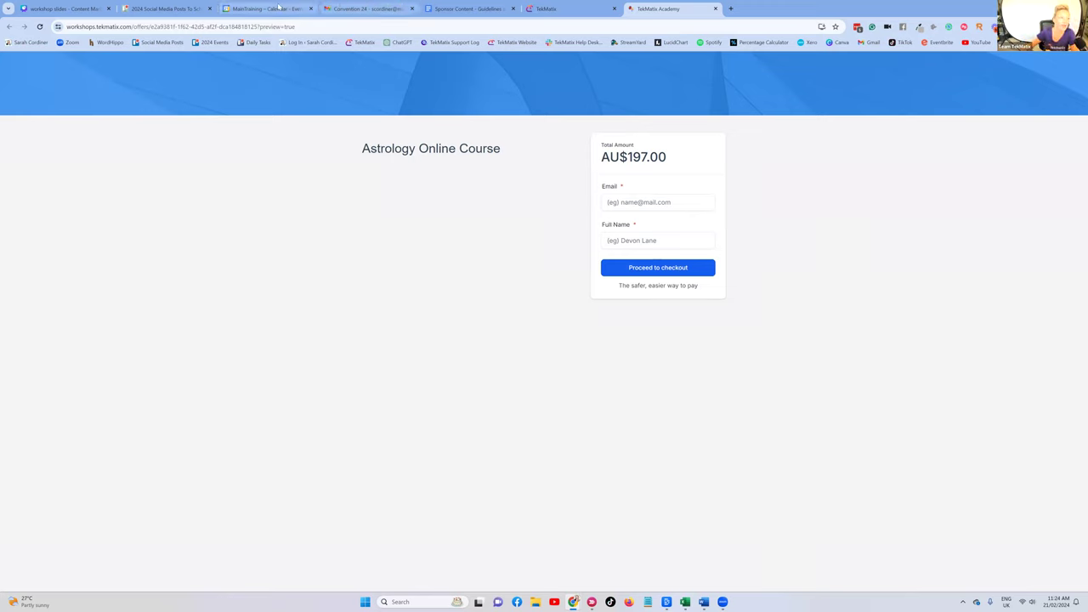
click(560, 8)
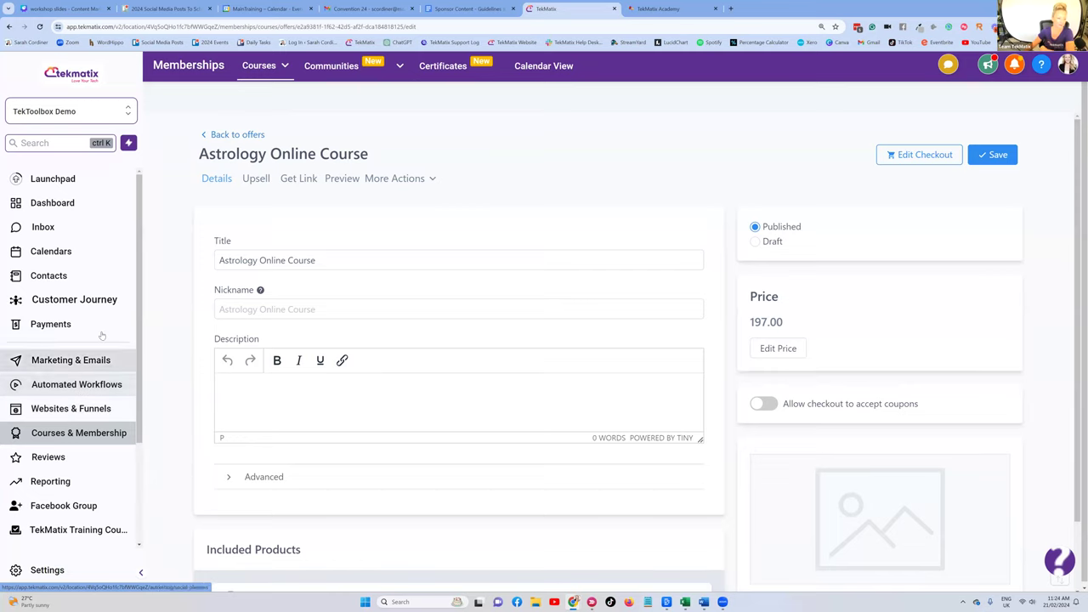
Create a new blank Draft workflow using the Start from scratch option
click(86, 388)
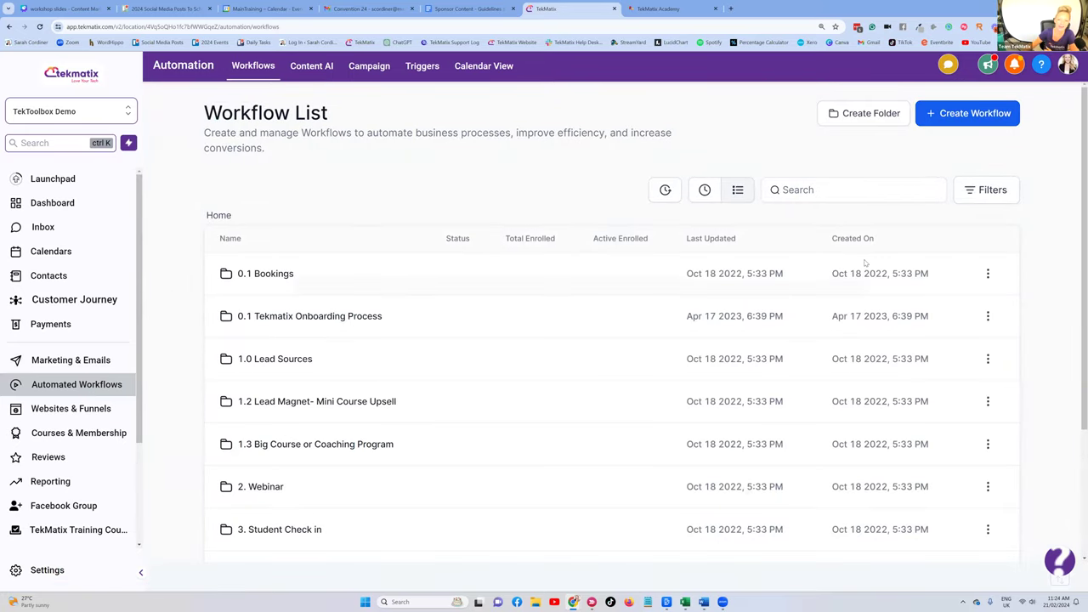
click(971, 113)
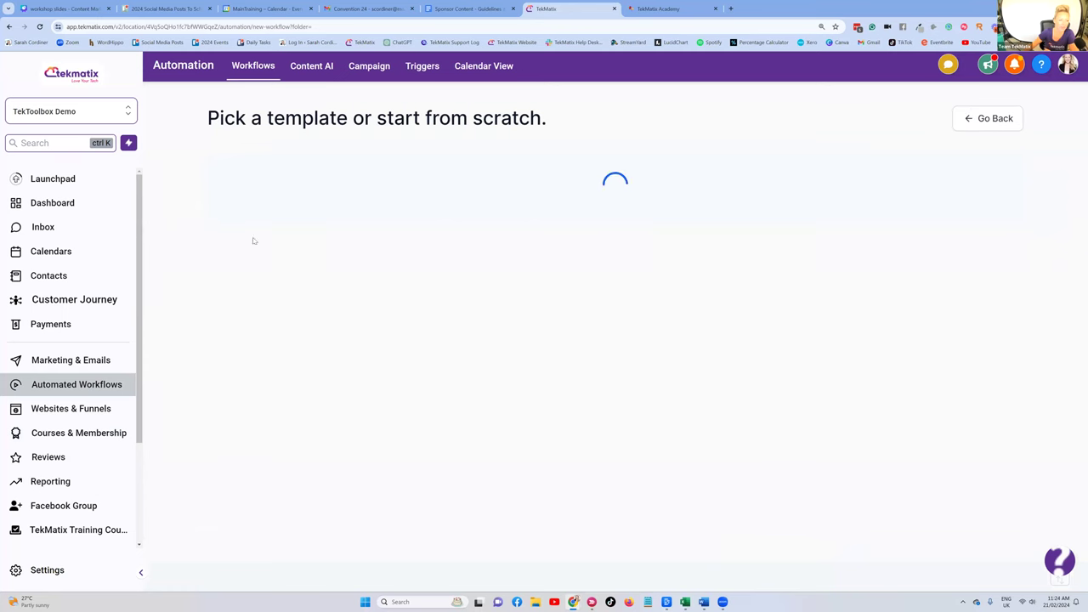
click(416, 299)
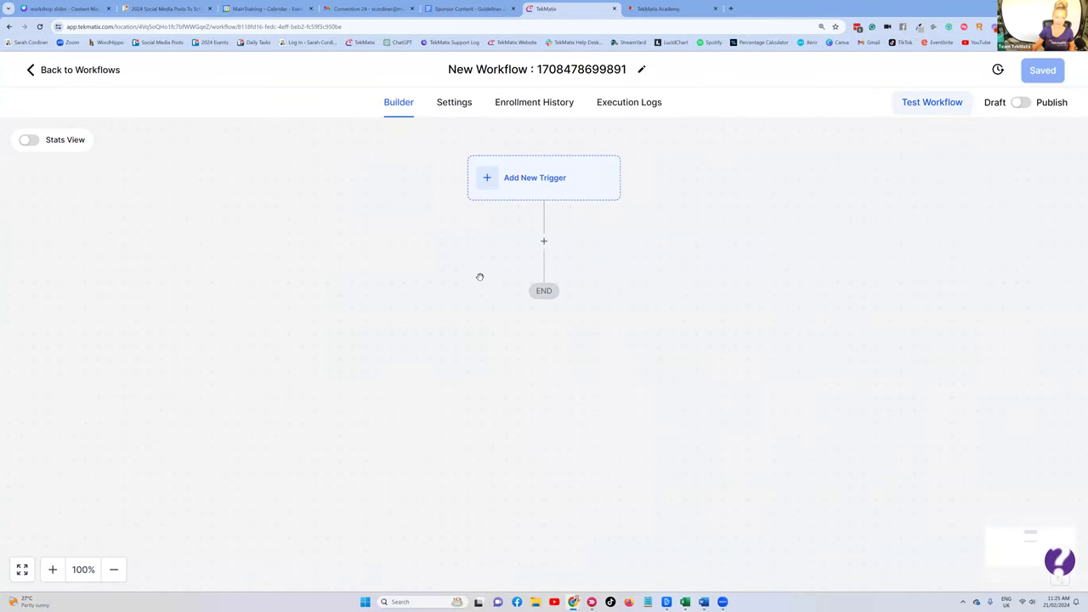
key(ctrl+plus)
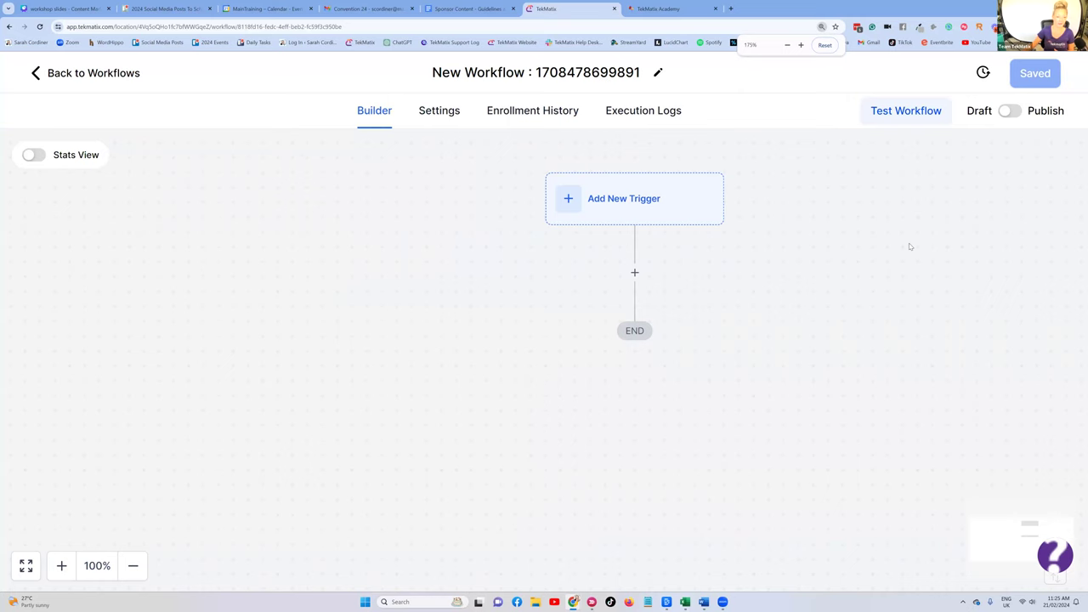
Browse the trigger list to the Courses section and choose New Signup as the trigger
click(634, 197)
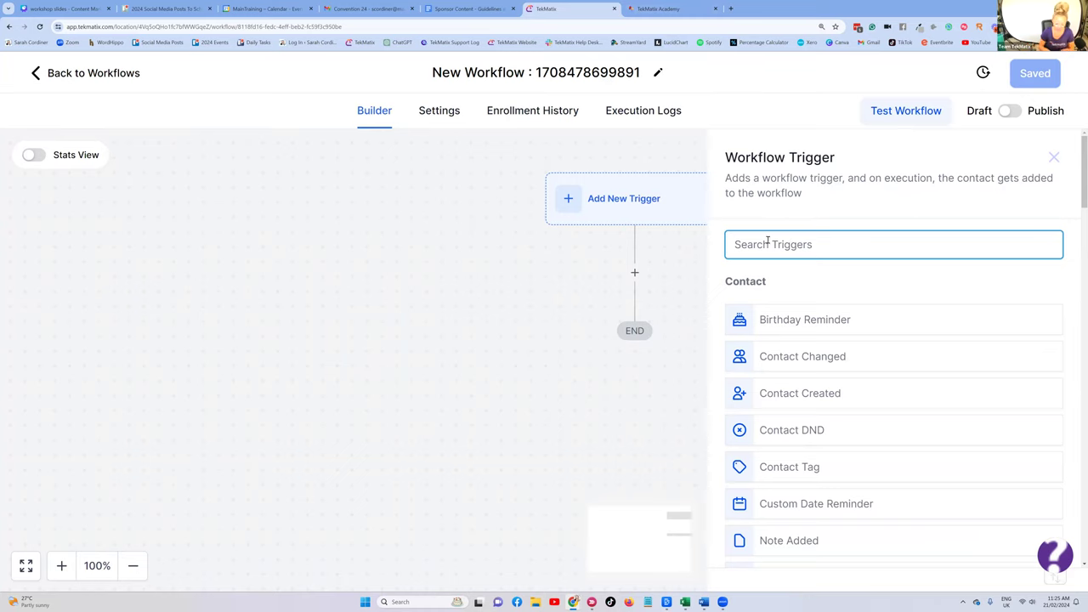
text(offer)
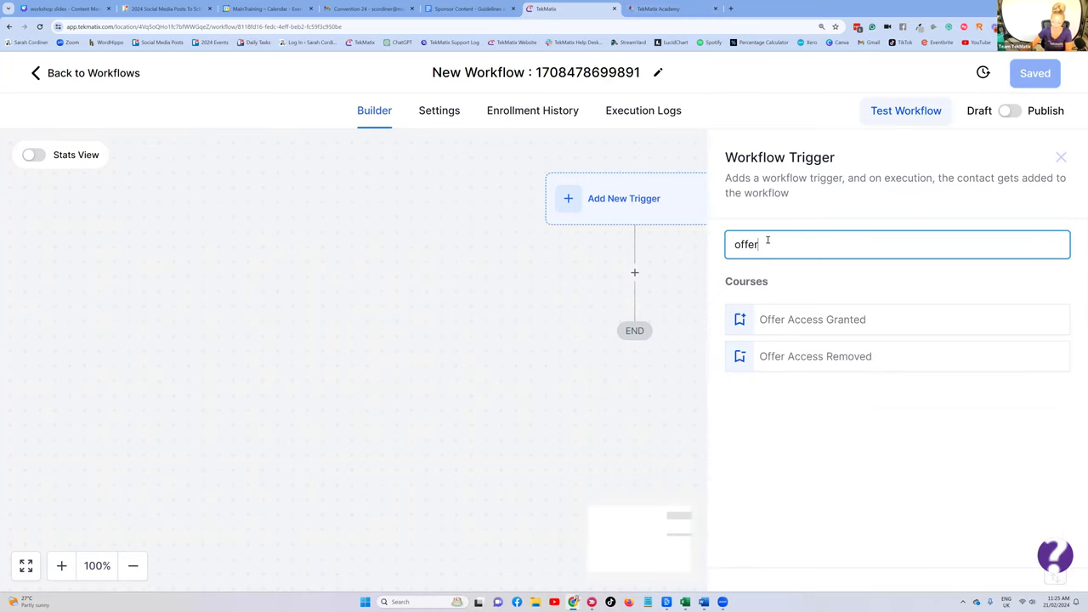
key(BackSpace)
key(BackSpace)
scroll(820, 273, down, 6)
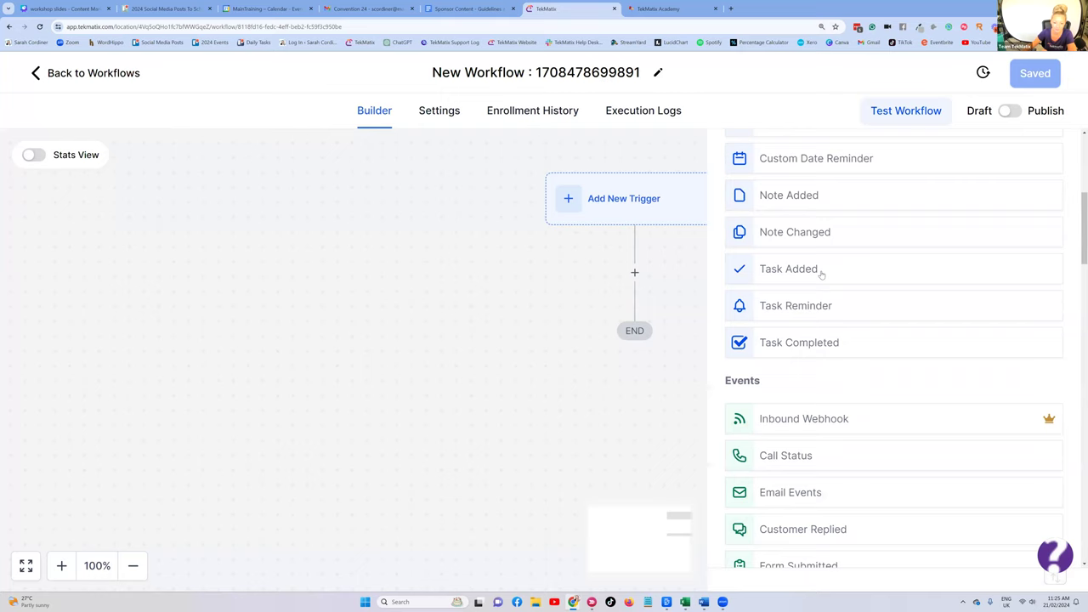
scroll(808, 245, down, 5)
scroll(820, 255, up, 3)
scroll(816, 259, down, 10)
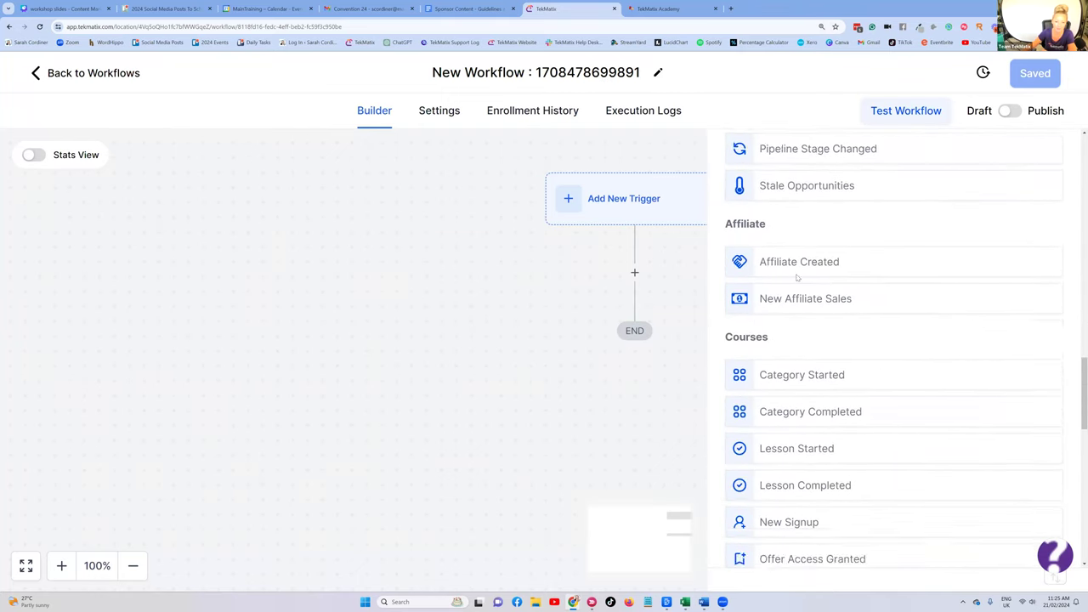
scroll(796, 278, up, 3)
drag(778, 252, 720, 252)
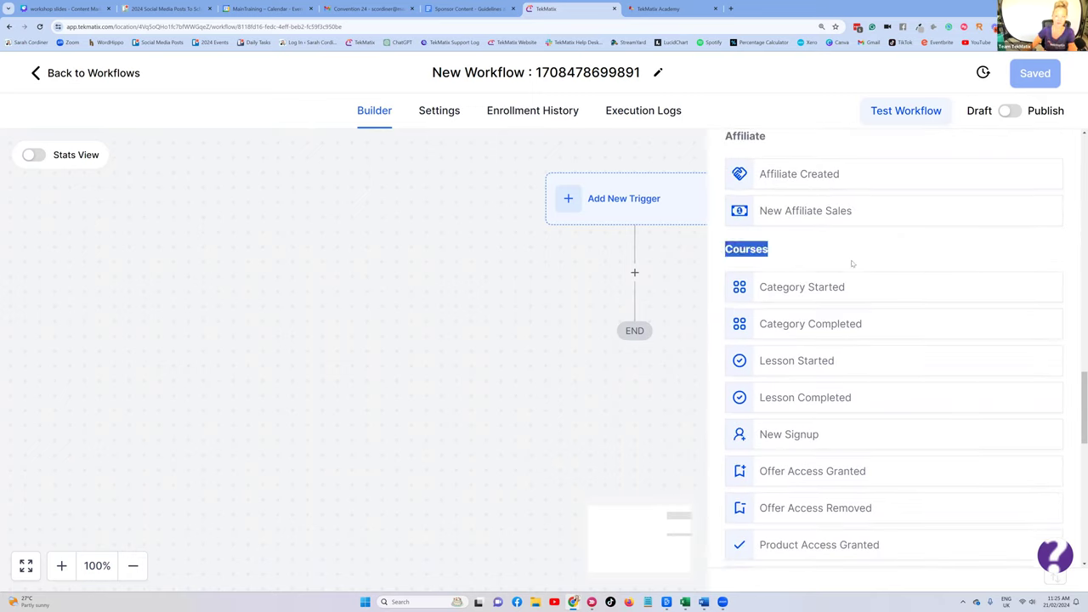
scroll(853, 264, down, 3)
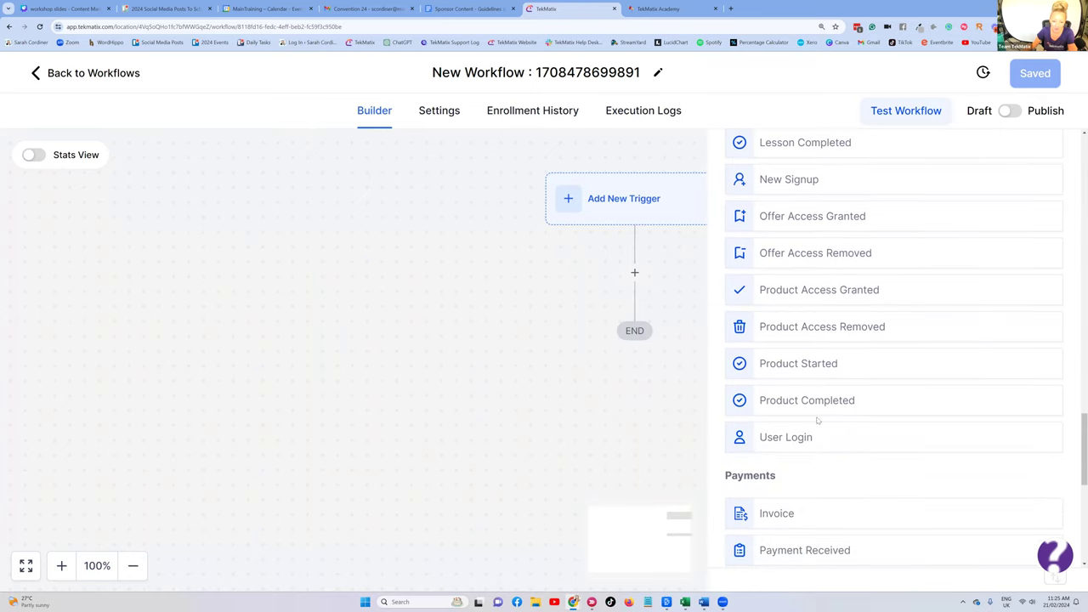
scroll(812, 352, up, 1)
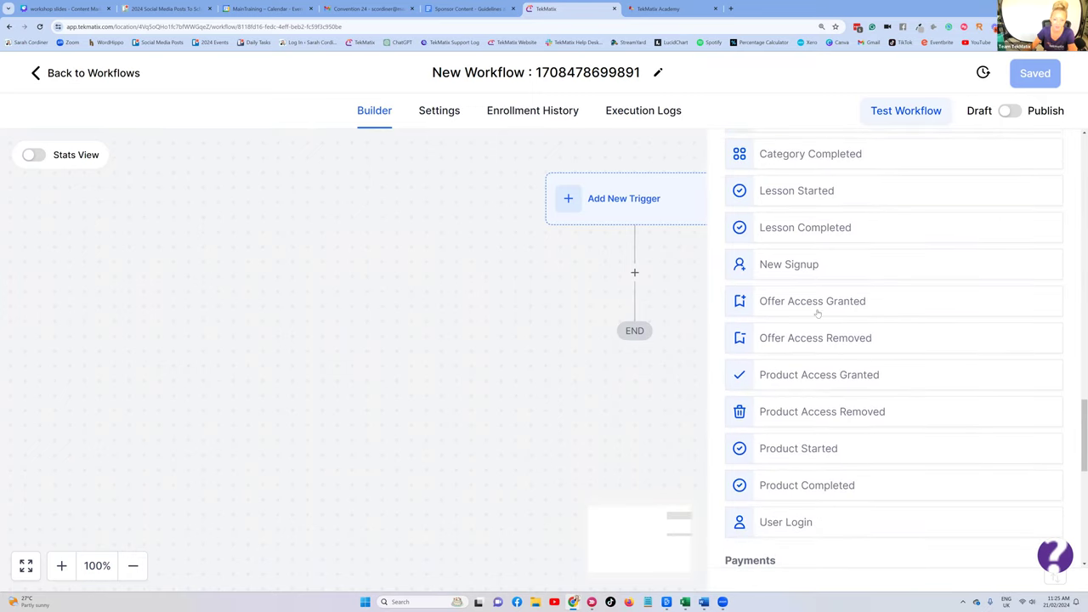
scroll(791, 281, up, 1)
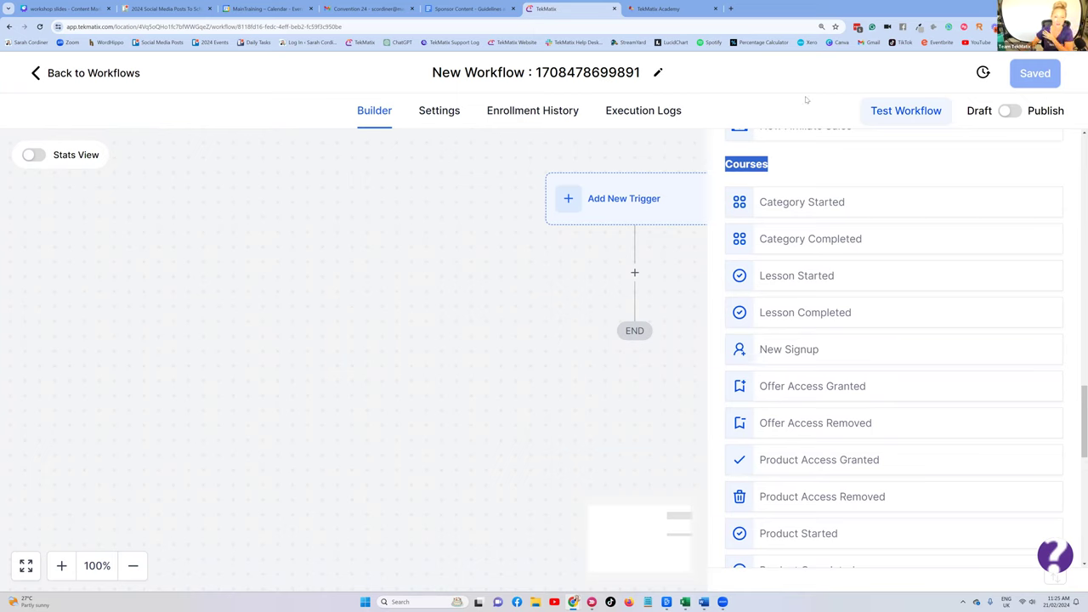
click(769, 163)
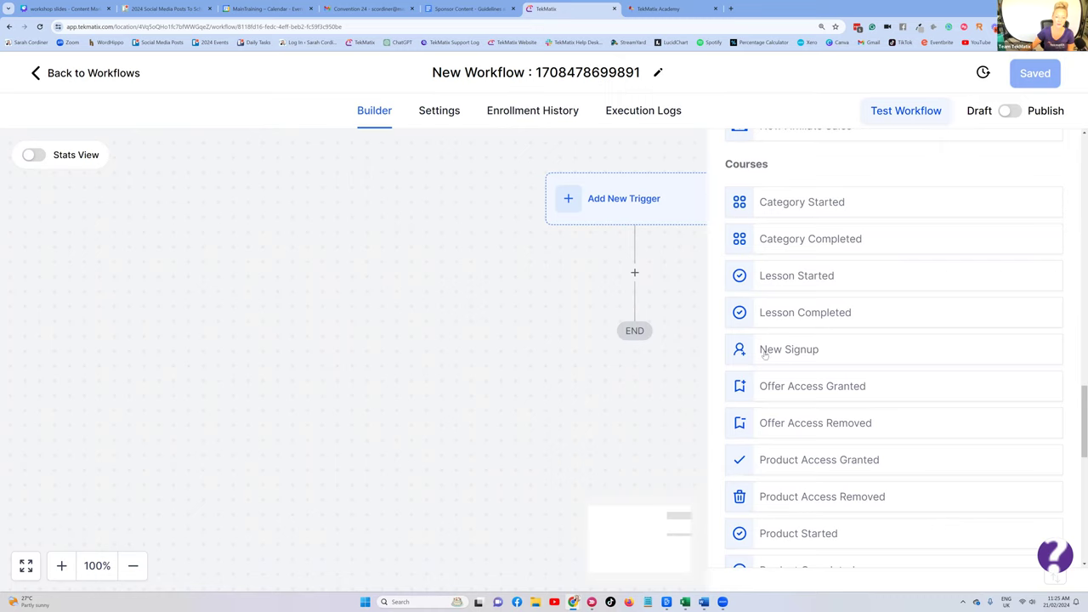
click(794, 350)
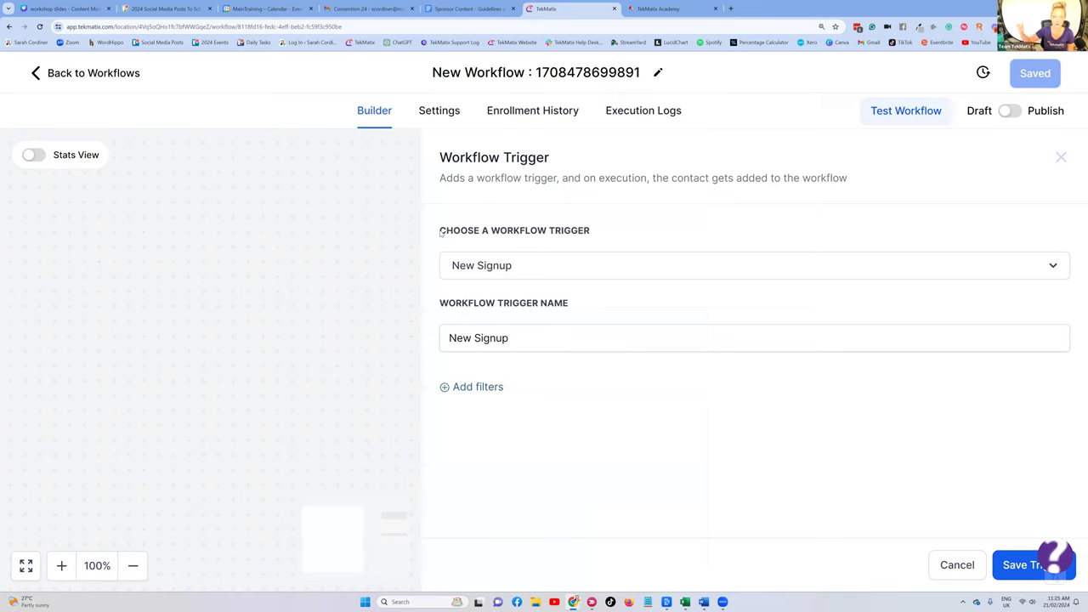
Rename the trigger to 'New Signup - to astrology course'
click(507, 266)
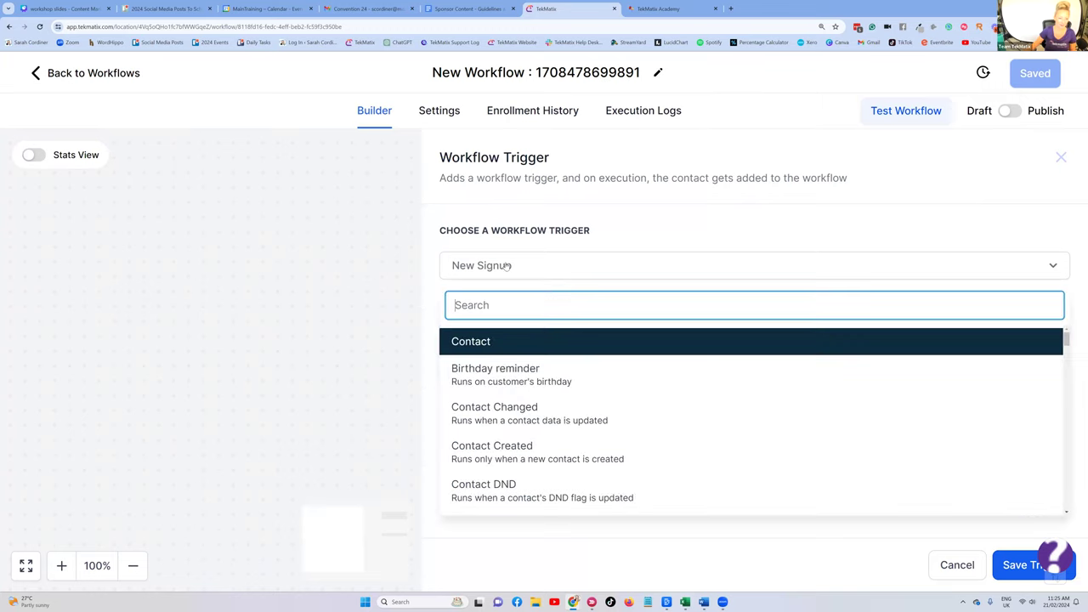
click(548, 259)
click(527, 340)
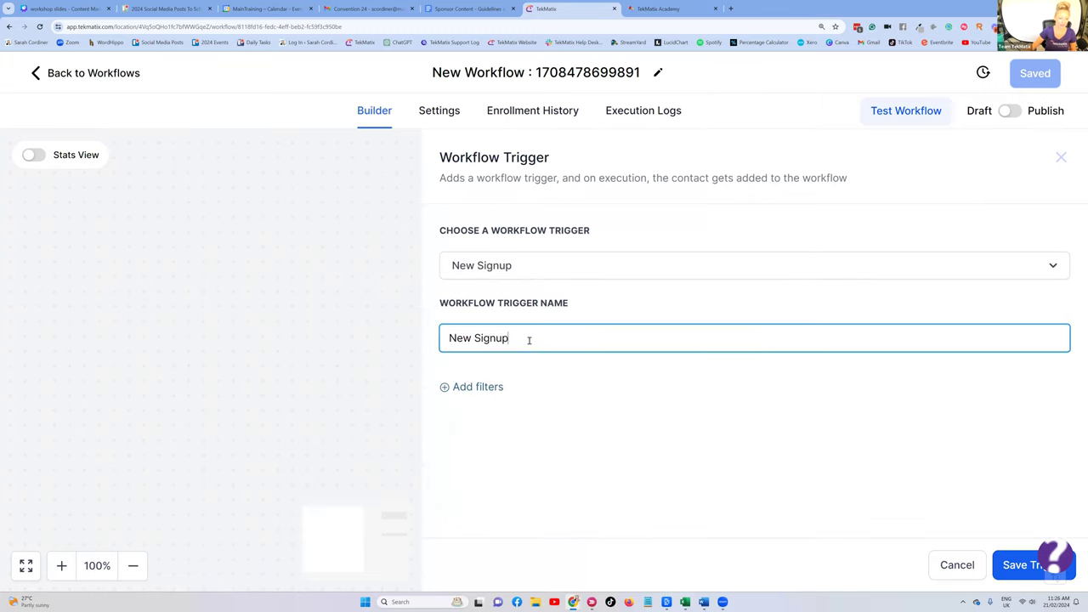
text(- to)
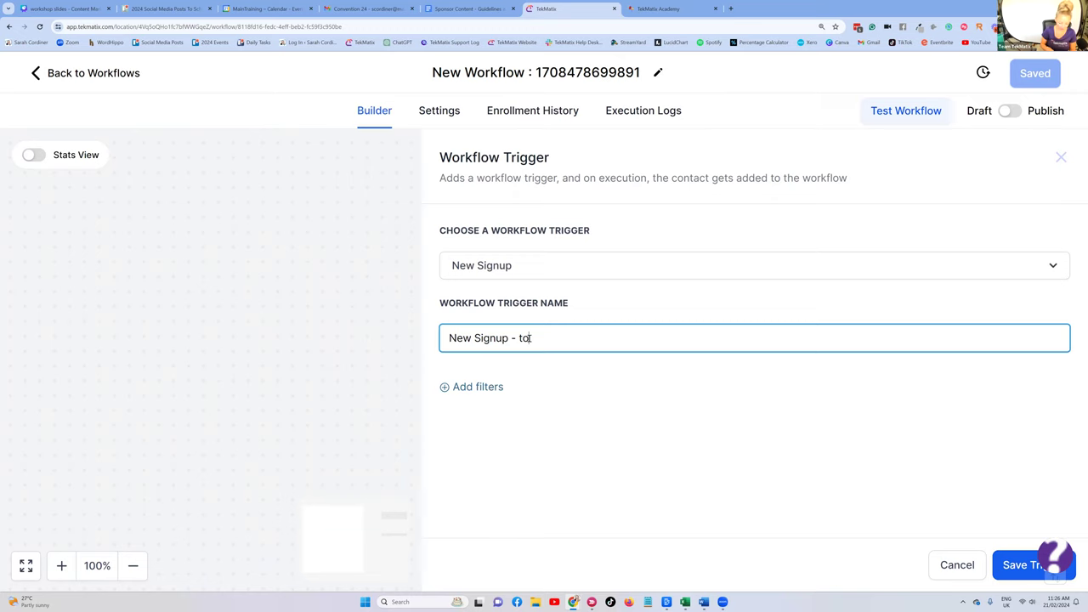
text( astrology course)
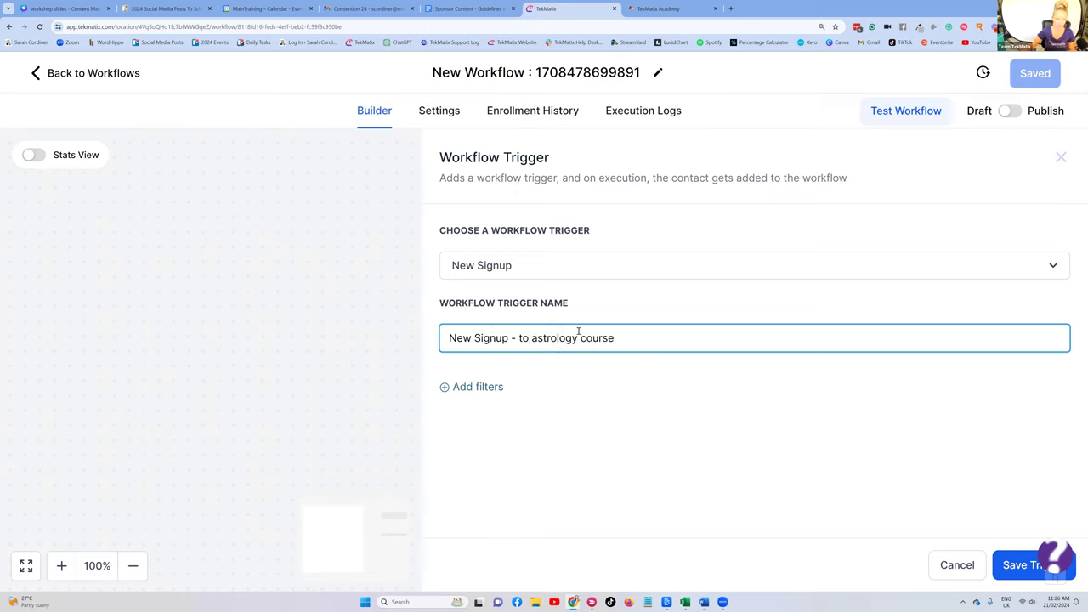
triple_click(553, 337)
click(600, 315)
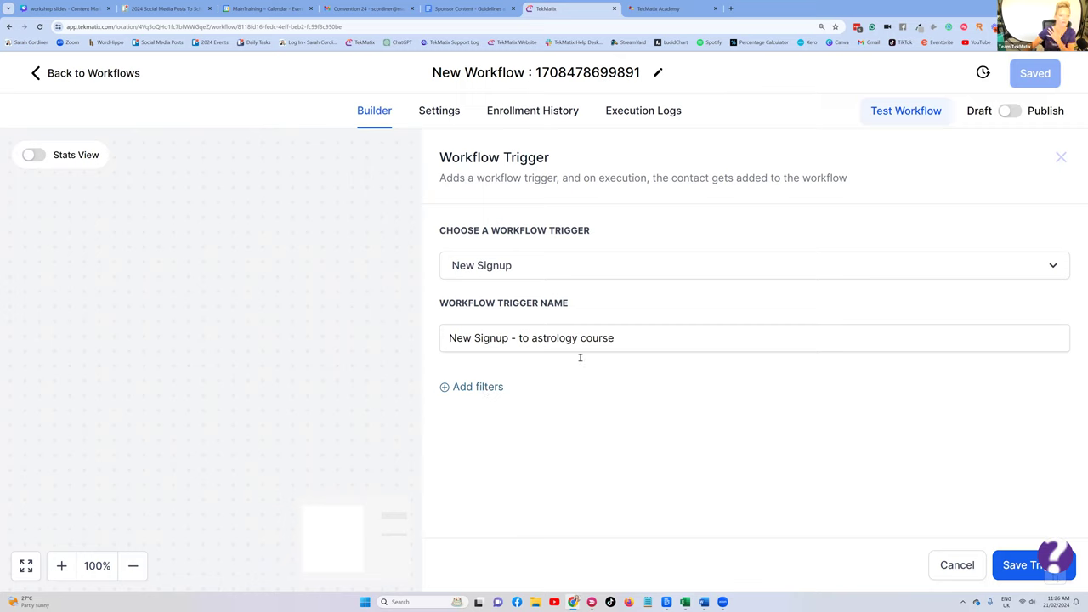
Filter the trigger by Offer to Astrology Online Course and save it to the workflow
click(490, 388)
click(489, 406)
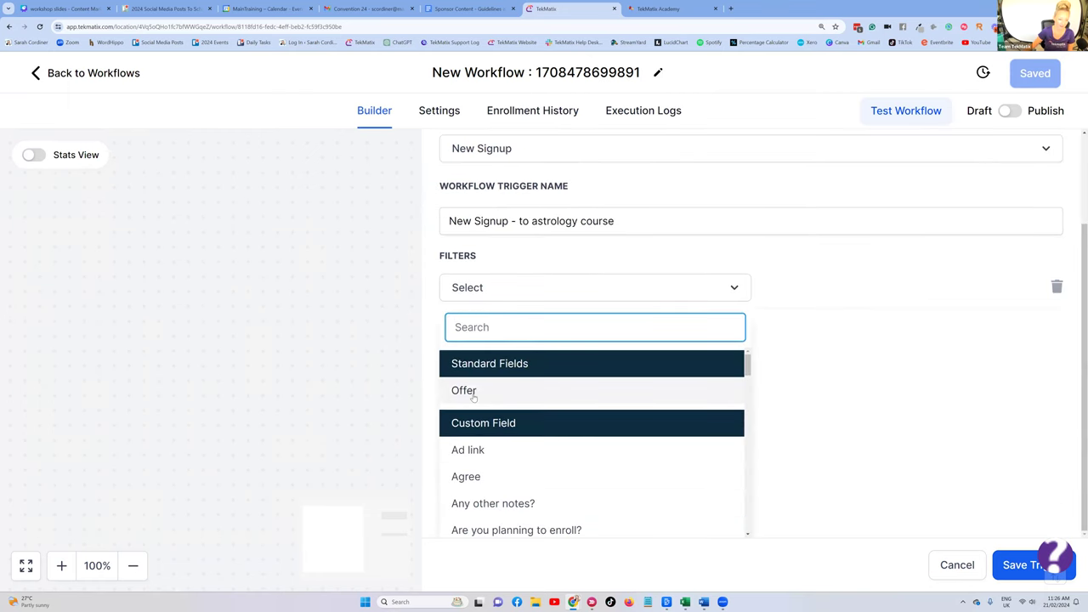
click(468, 391)
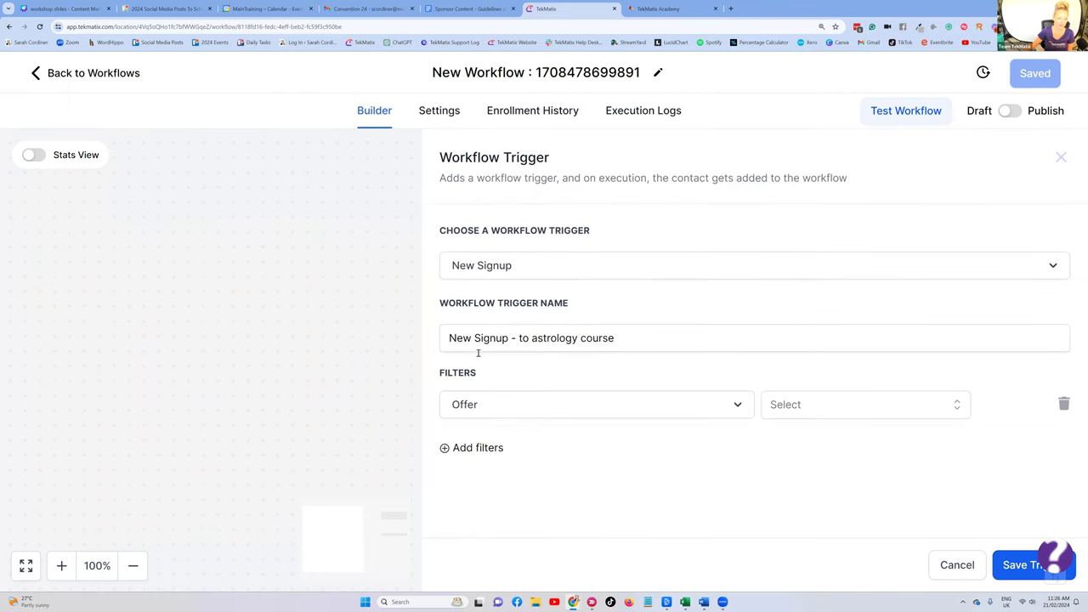
click(782, 408)
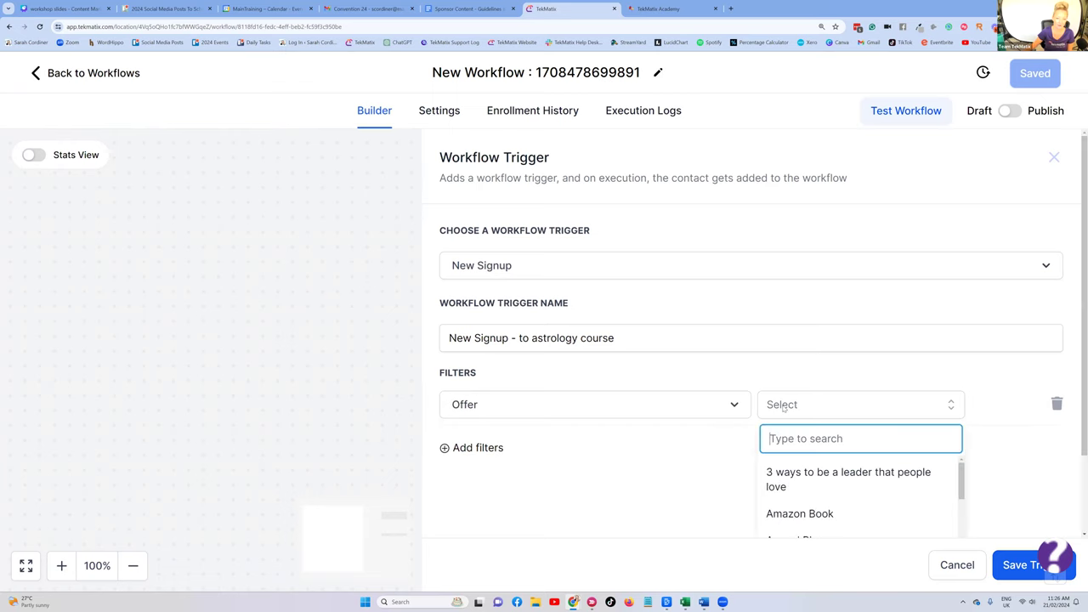
text(ast)
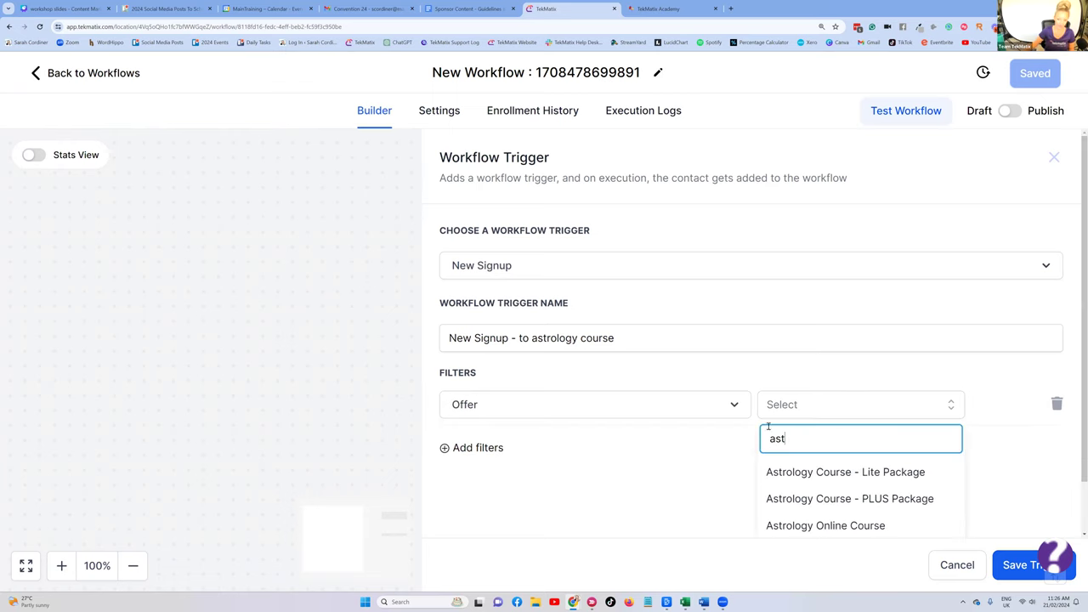
scroll(842, 465, down, 1)
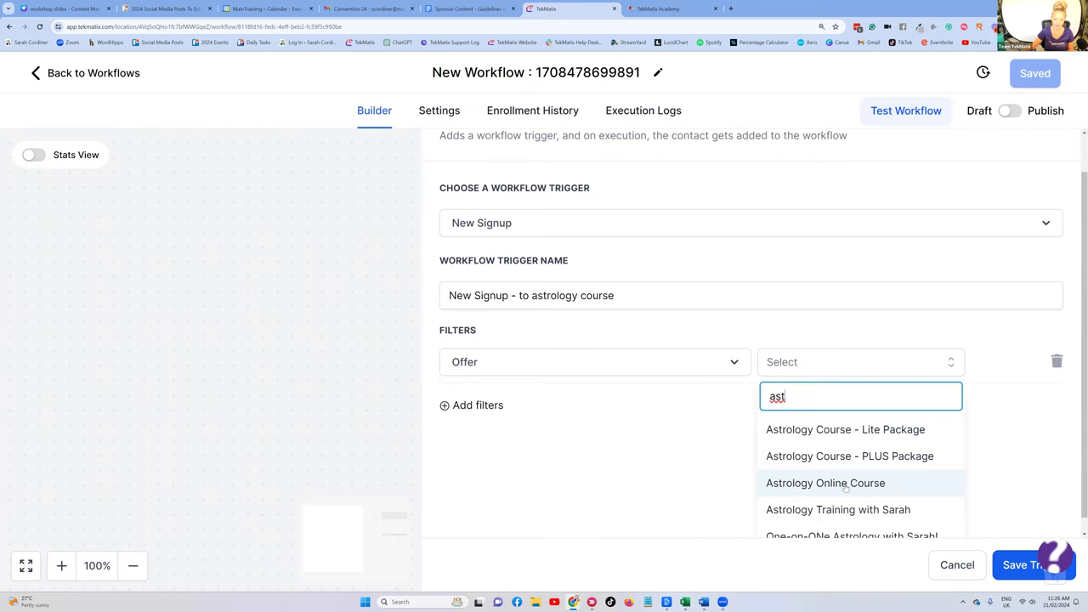
click(860, 482)
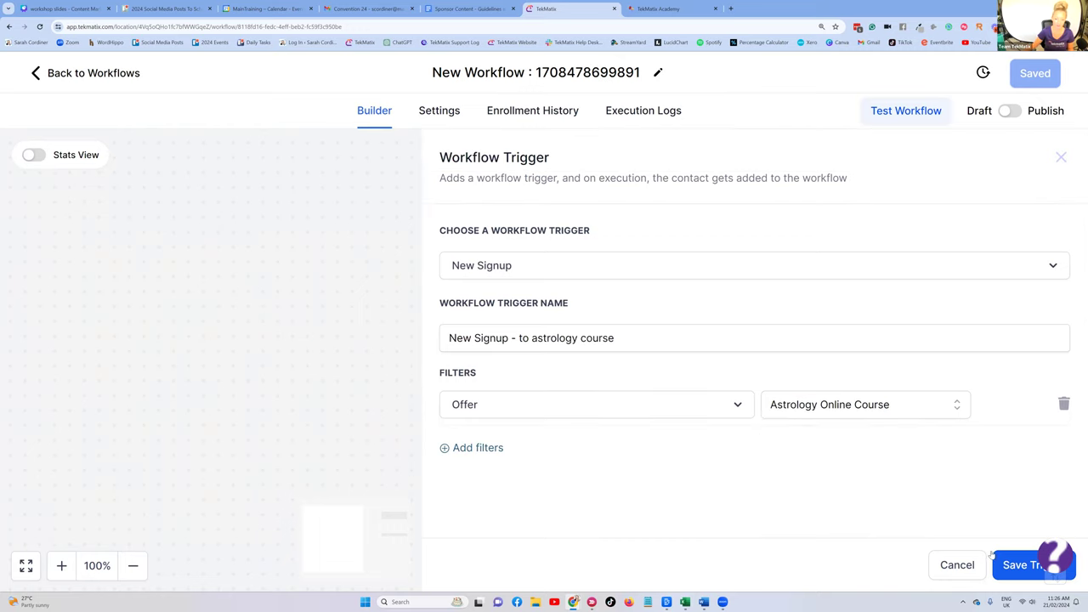
click(1015, 565)
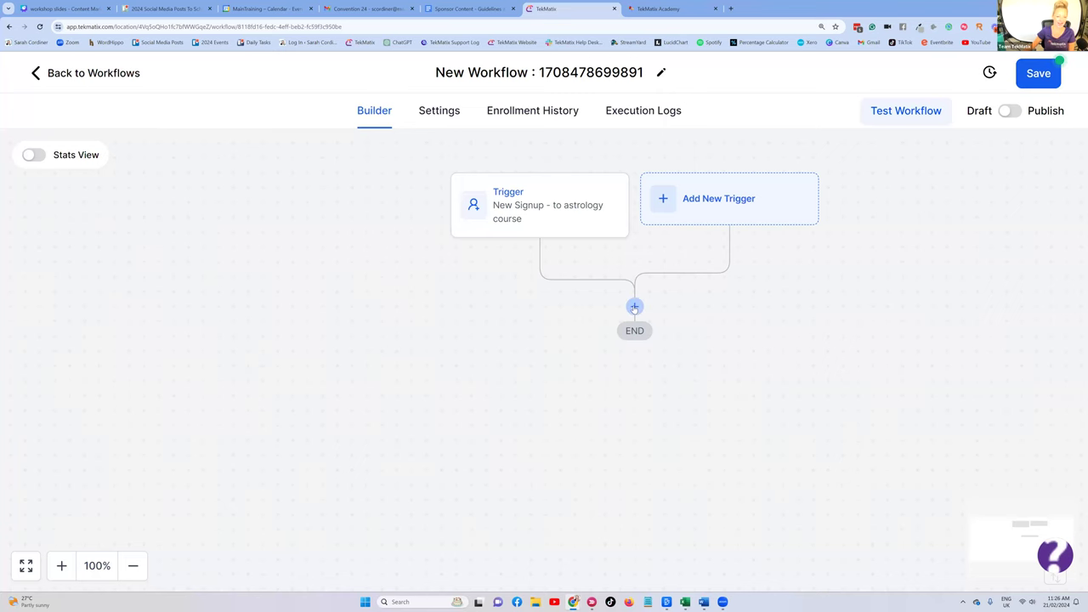
Add an action after the trigger, searching 'opp' and choosing Create/Update Opportunity
click(635, 308)
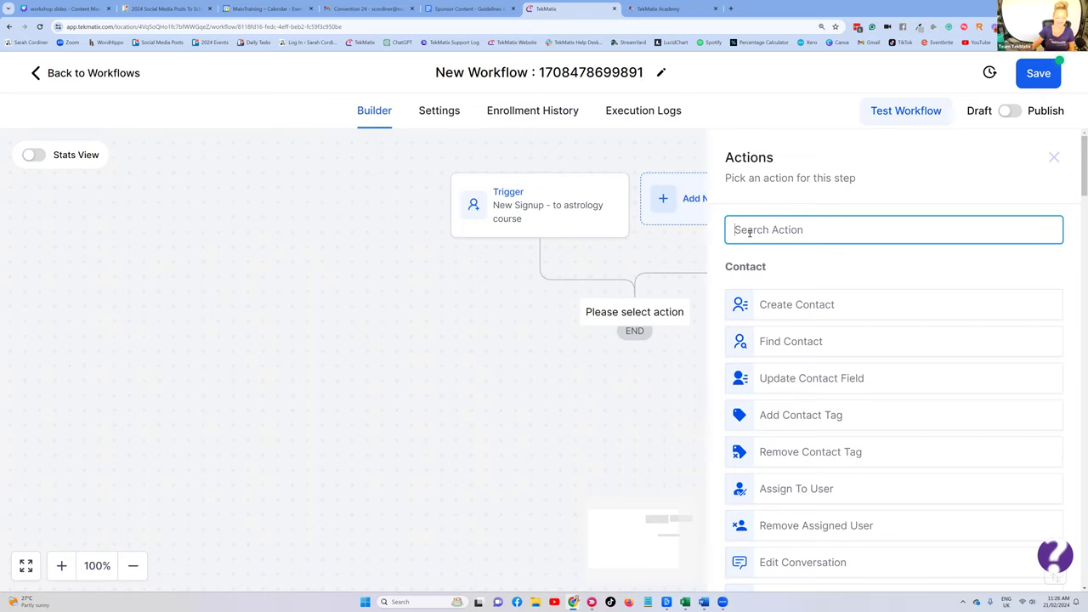
text(opp)
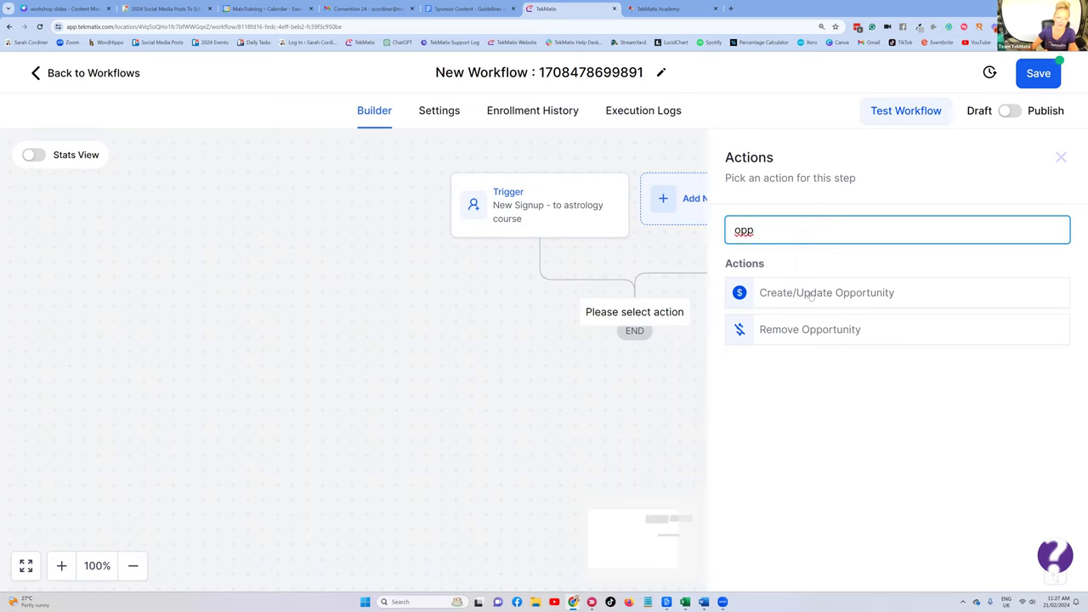
click(855, 294)
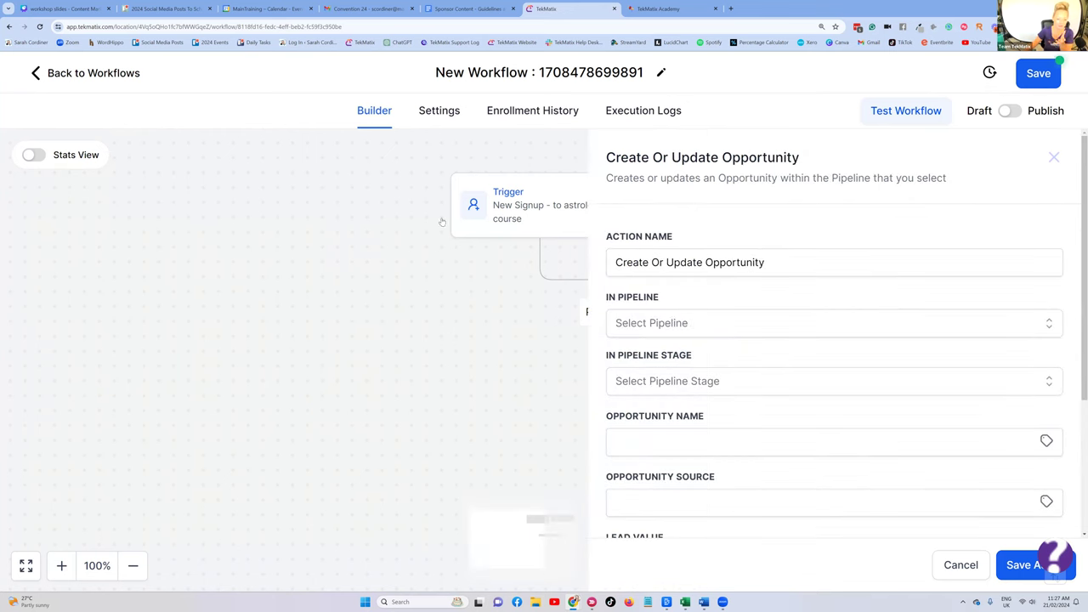
Point the action at the Customer Journey - Overview pipeline and its Online Course stage
scroll(697, 247, down, 1)
scroll(723, 251, up, 1)
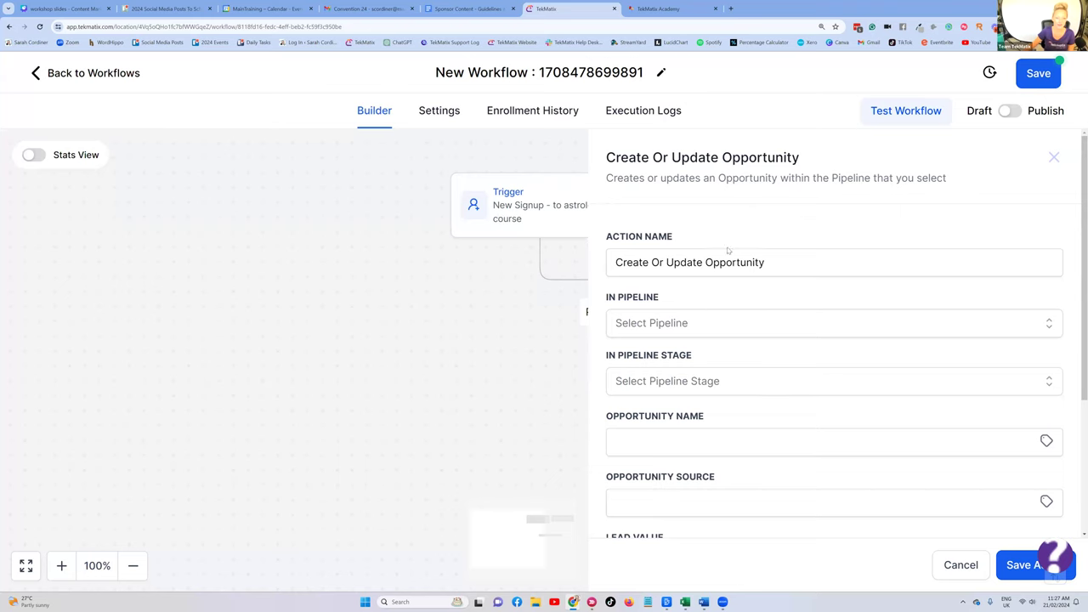
scroll(665, 309, down, 1)
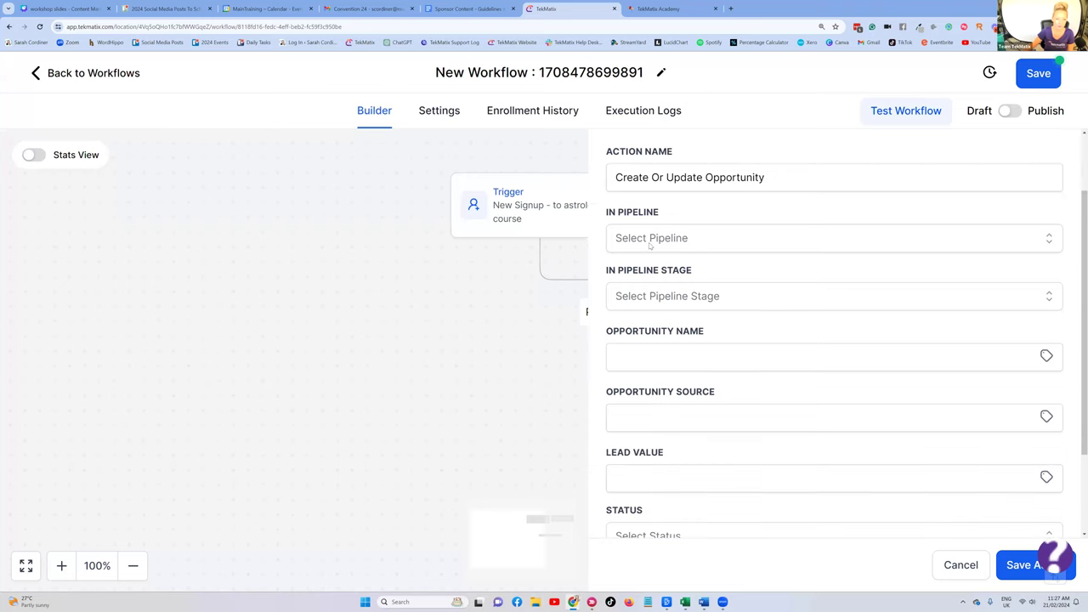
click(671, 242)
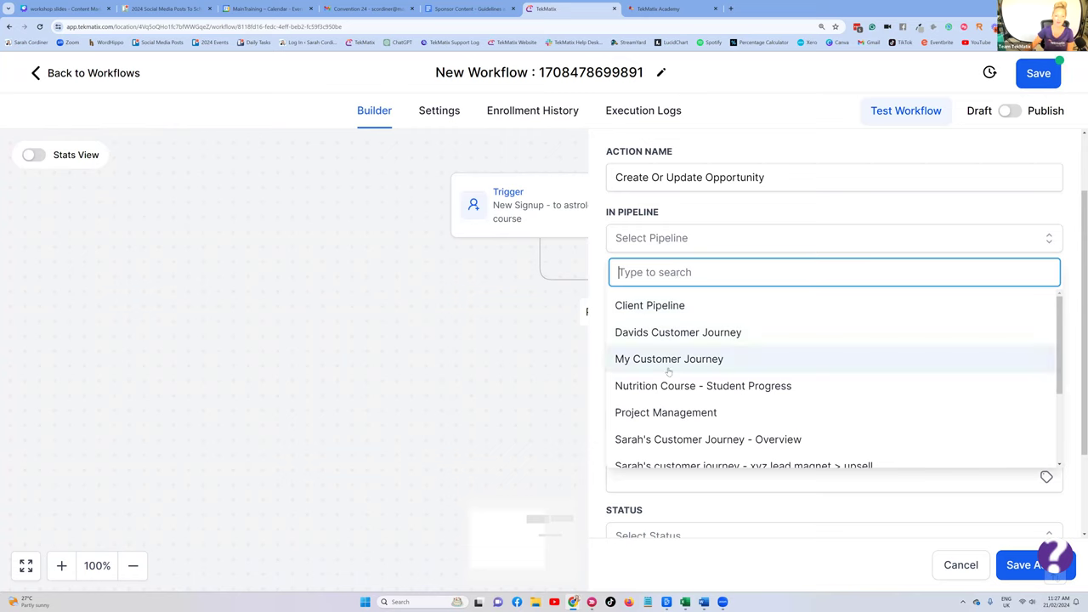
scroll(663, 374, down, 1)
scroll(661, 399, down, 1)
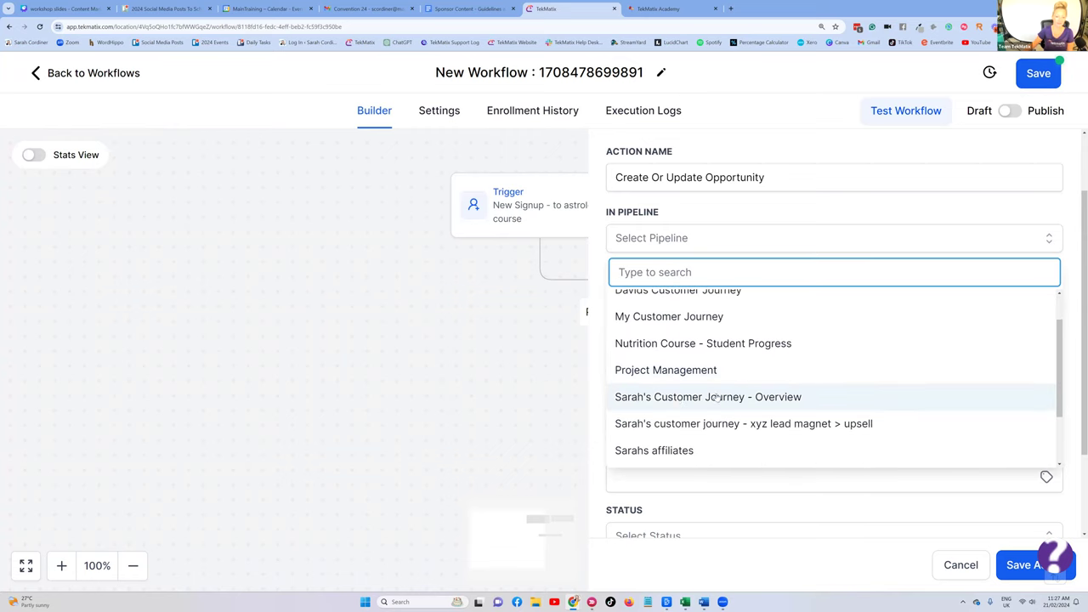
click(772, 397)
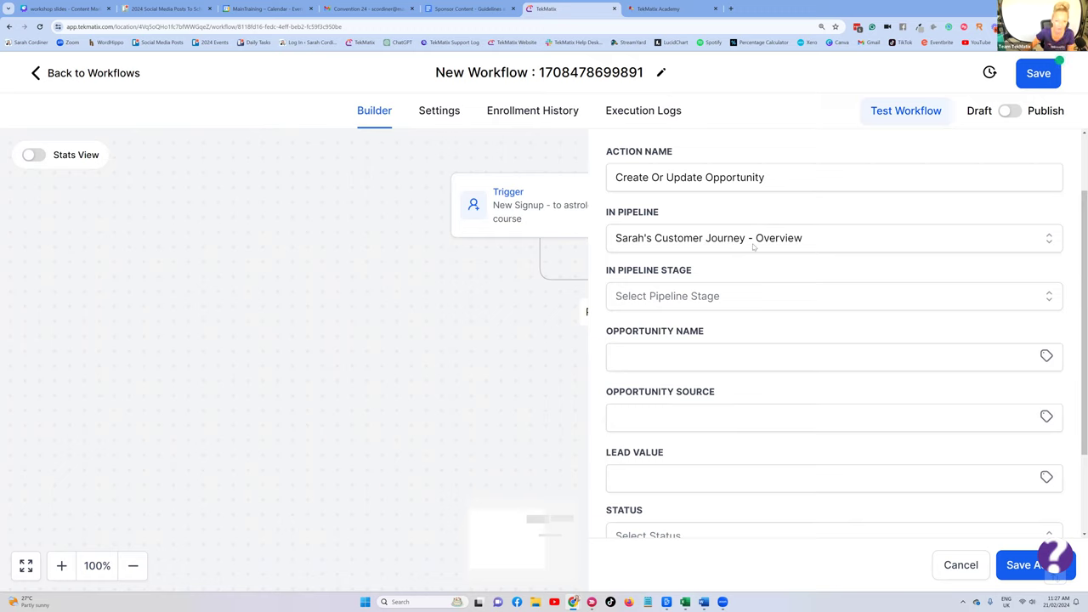
click(679, 299)
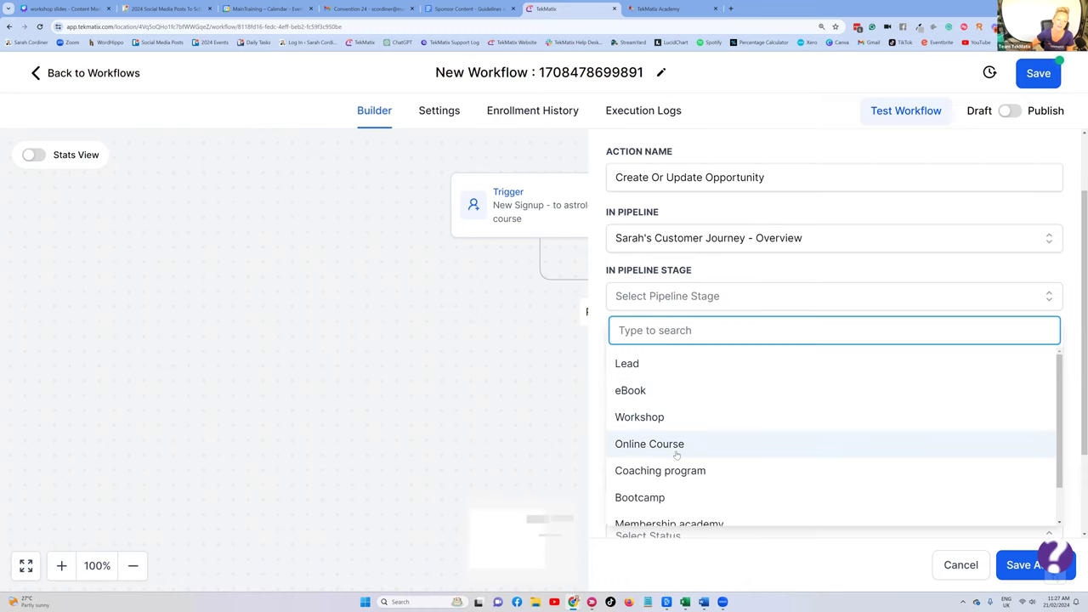
click(649, 451)
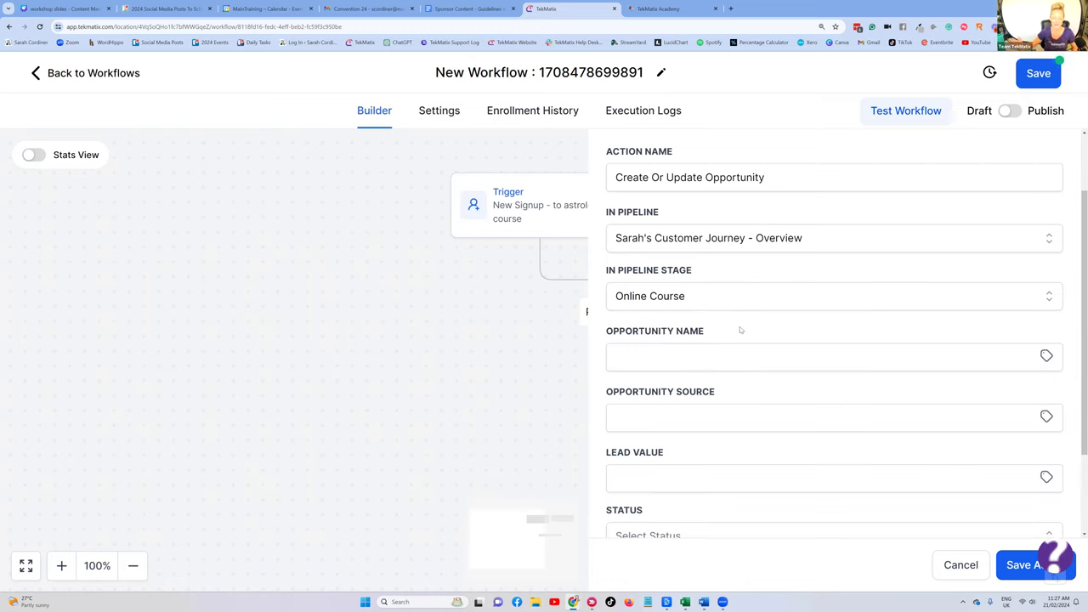
scroll(680, 336, down, 1)
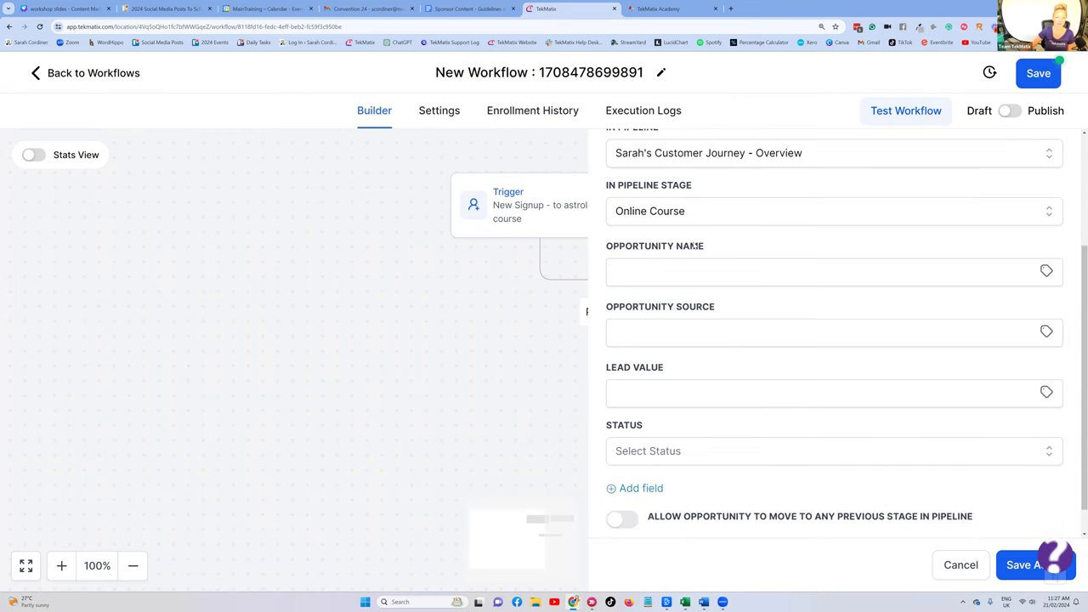
drag(705, 247, 607, 248)
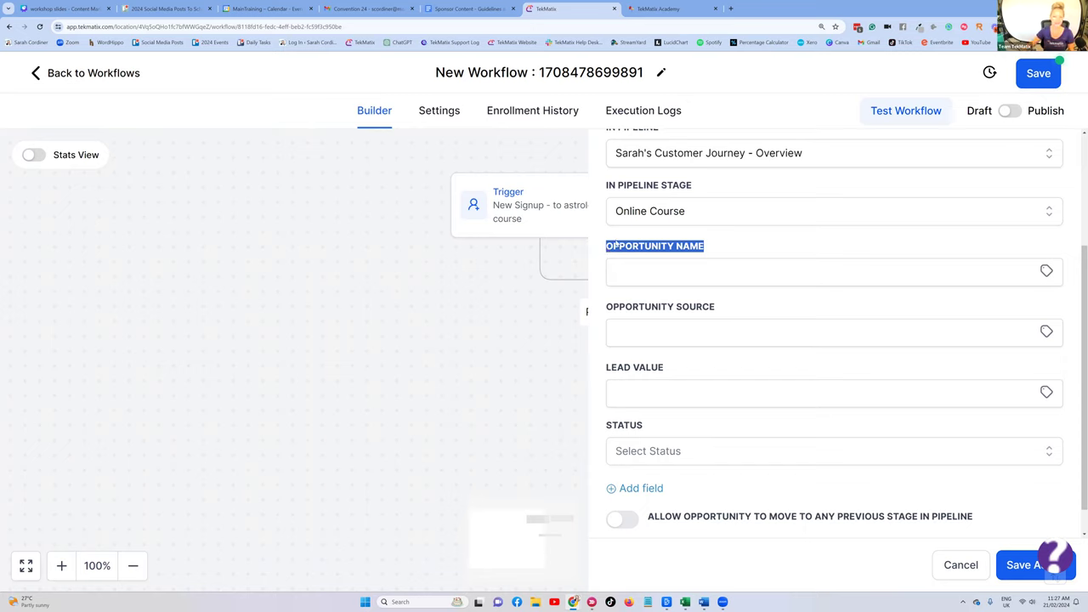
click(725, 266)
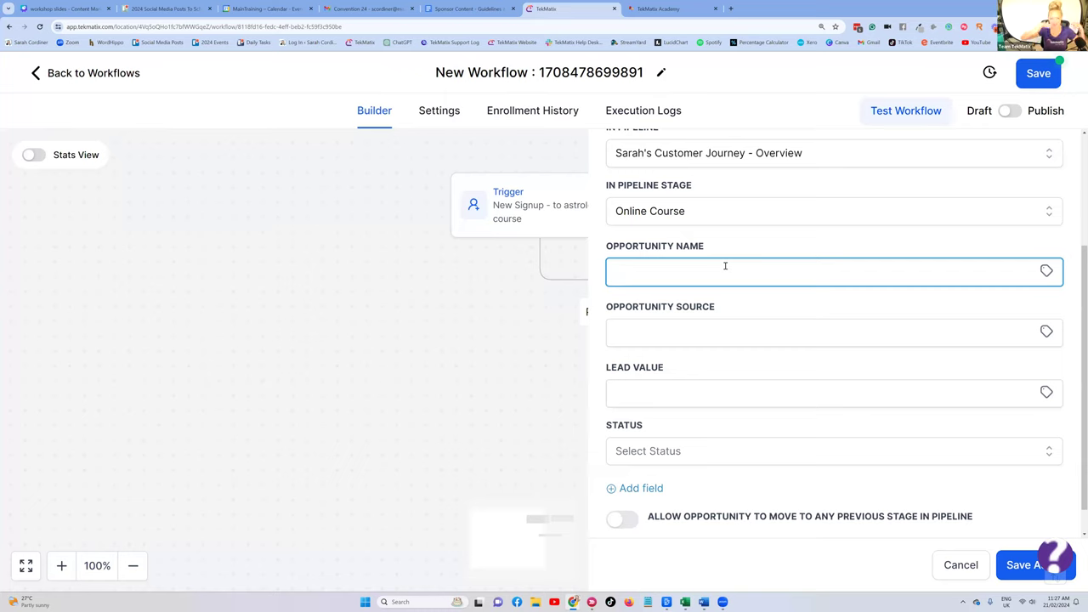
Set the Opportunity Name to the contact's full name custom value, {{contact.name}}
click(1046, 270)
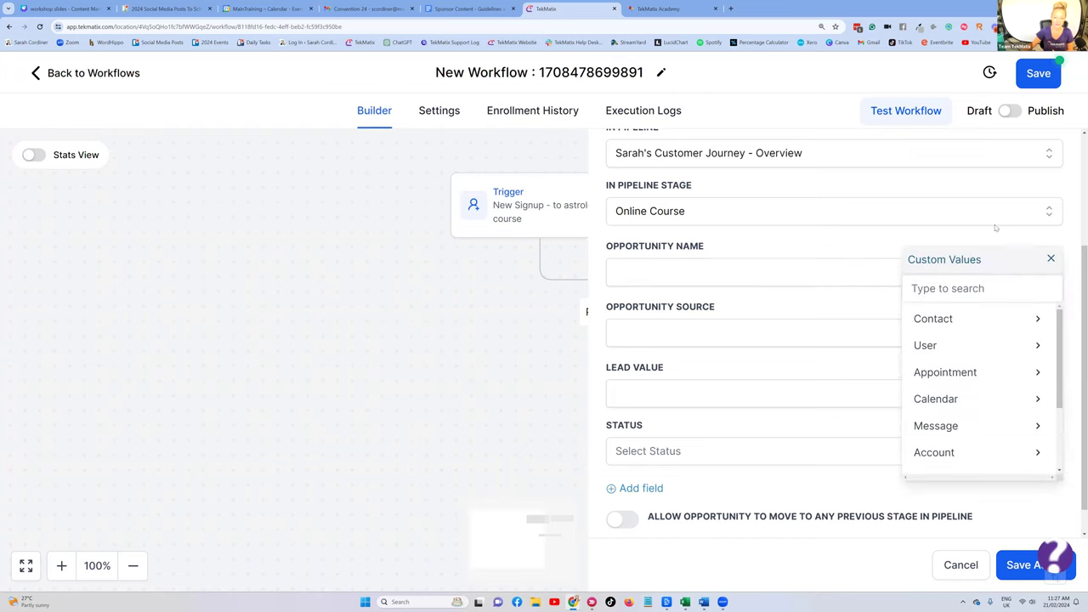
click(952, 321)
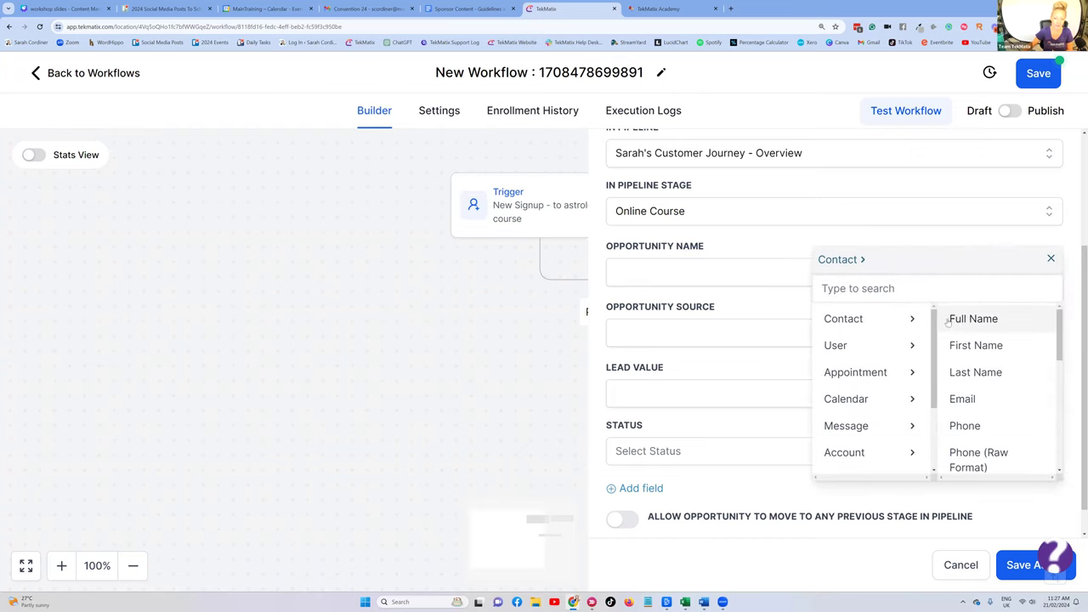
click(989, 321)
click(753, 241)
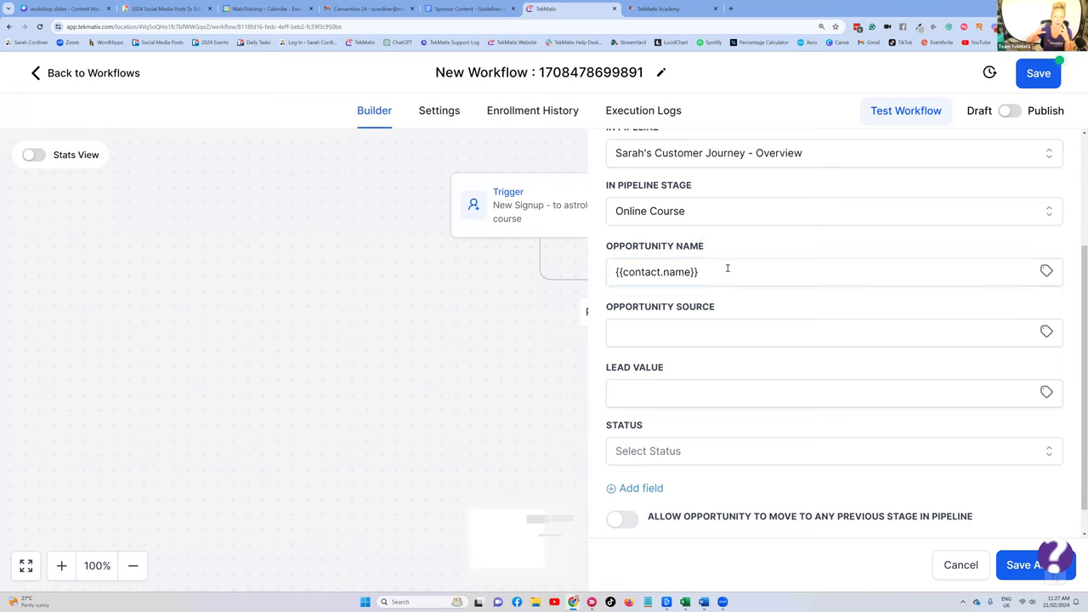
drag(668, 309, 745, 307)
click(657, 324)
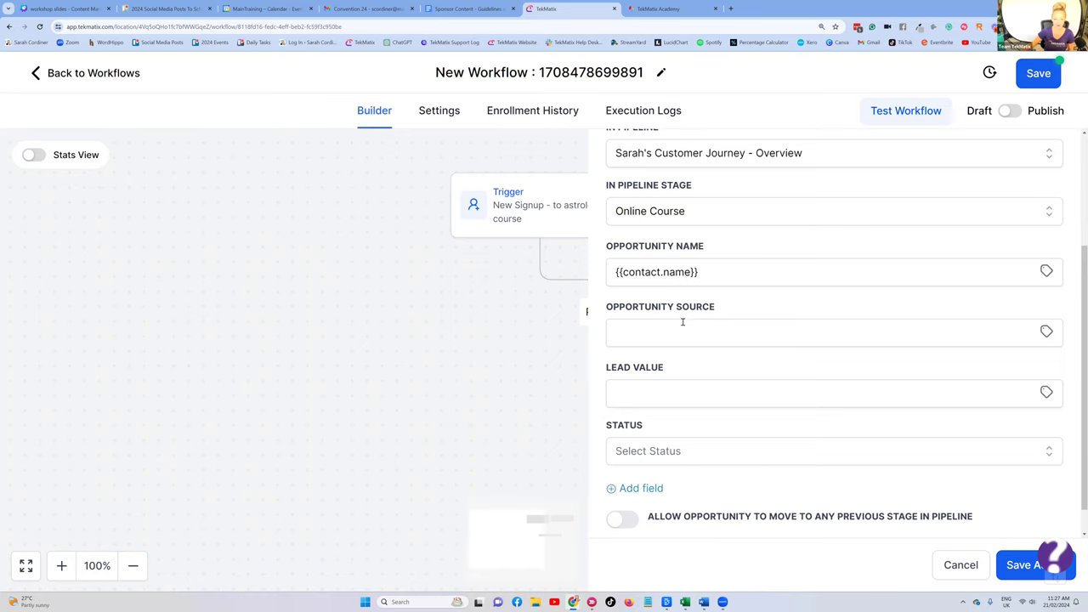
Enter lead value 197, set the status to won, and save the opportunity action
scroll(680, 347, down, 1)
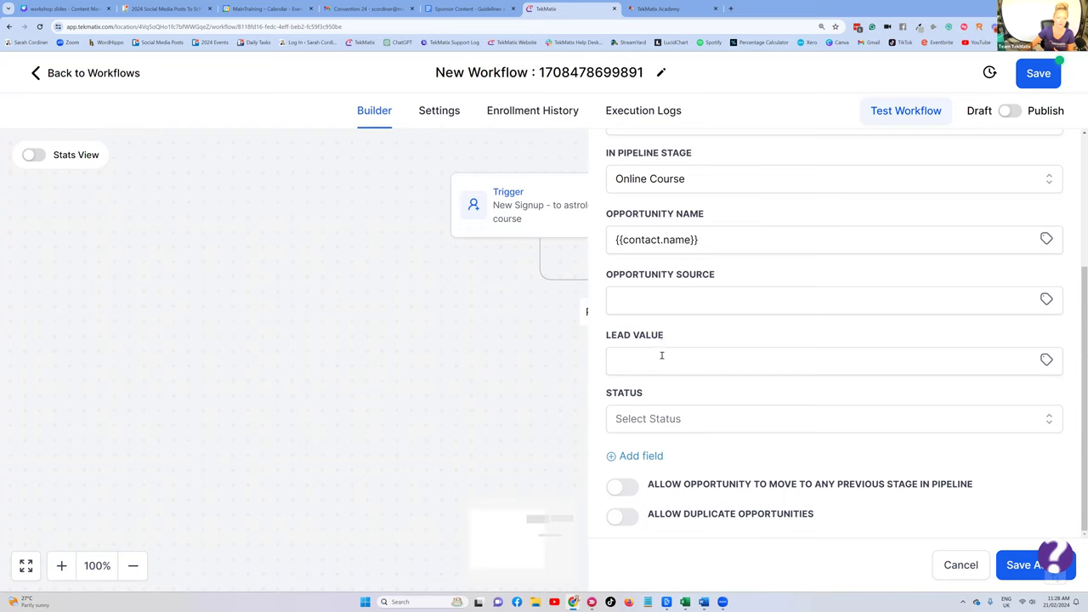
drag(667, 337, 607, 338)
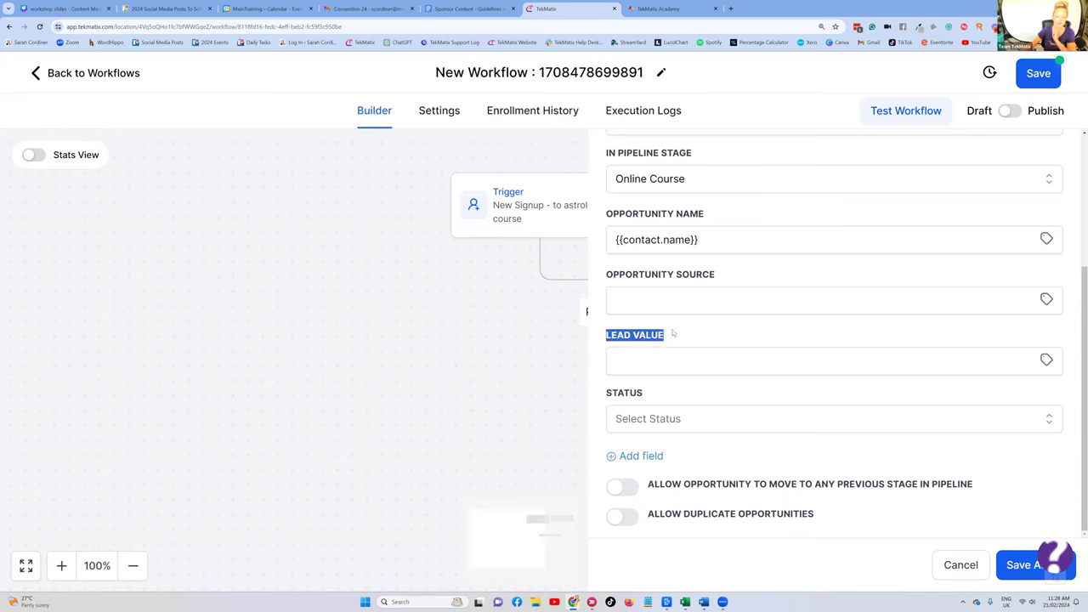
click(661, 364)
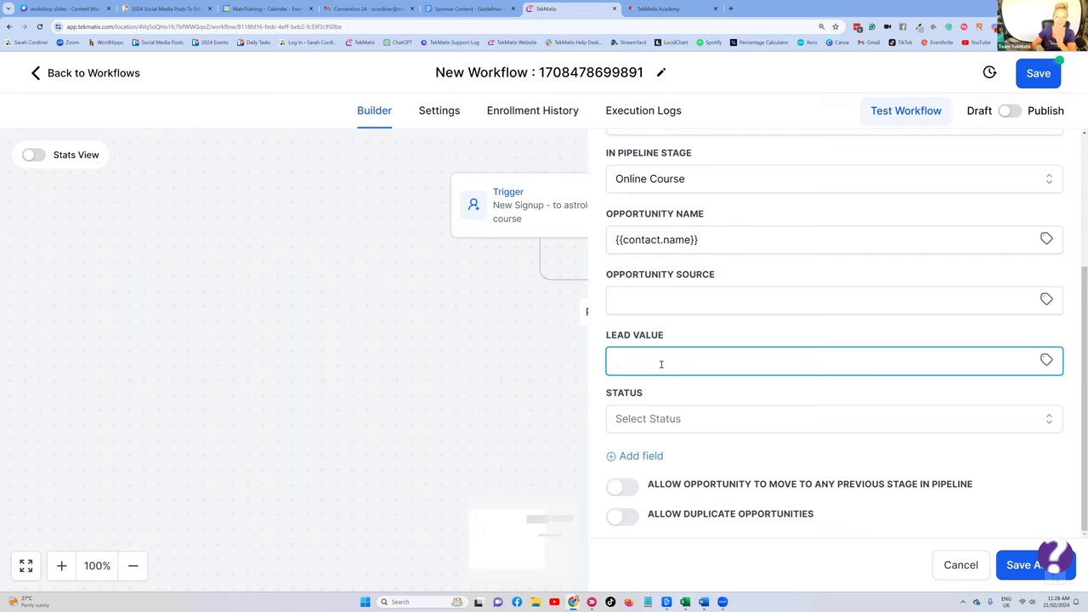
text(197)
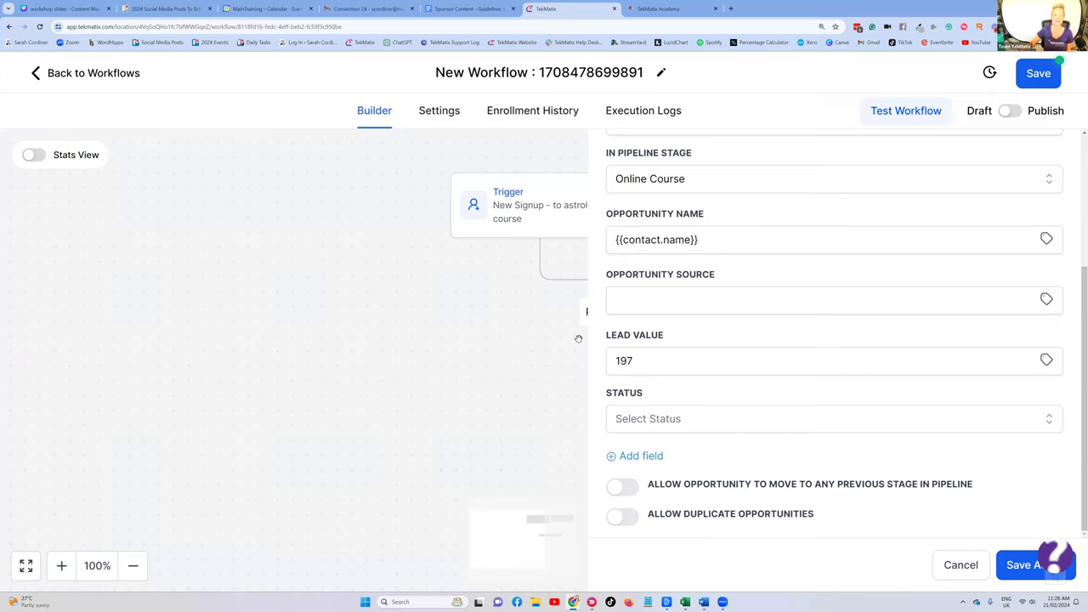
click(668, 419)
click(646, 481)
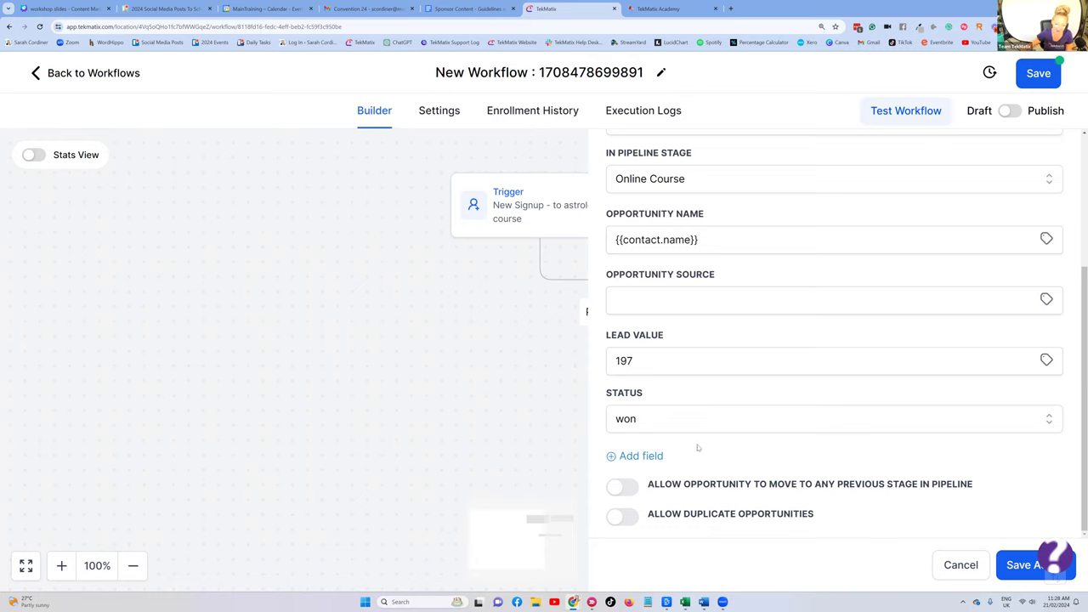
click(1011, 565)
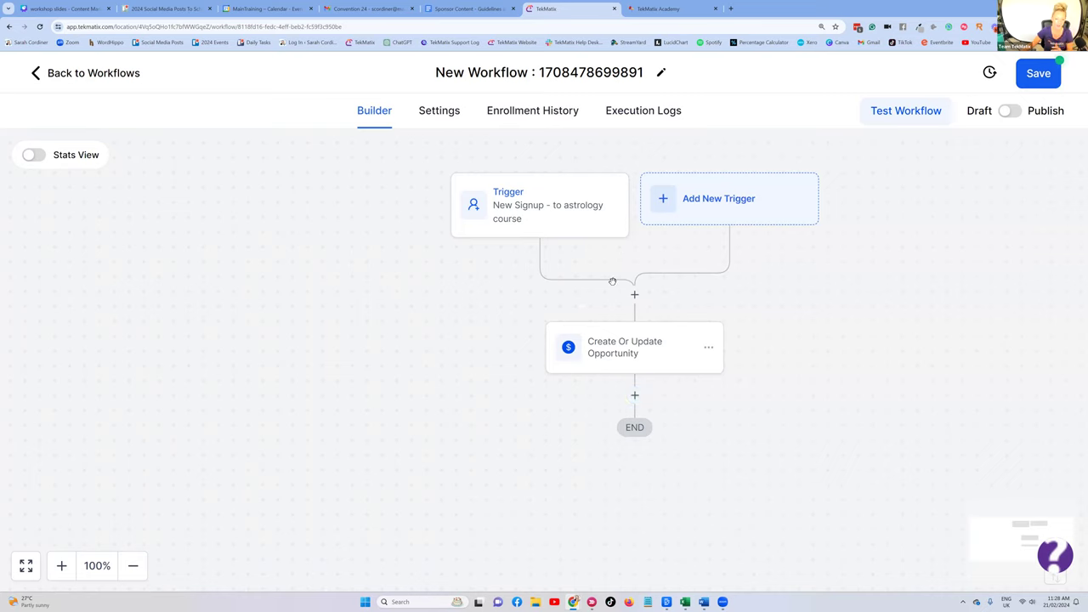
Replace the timestamp workflow title with 'Astrology course', capitalising the first letter
click(541, 72)
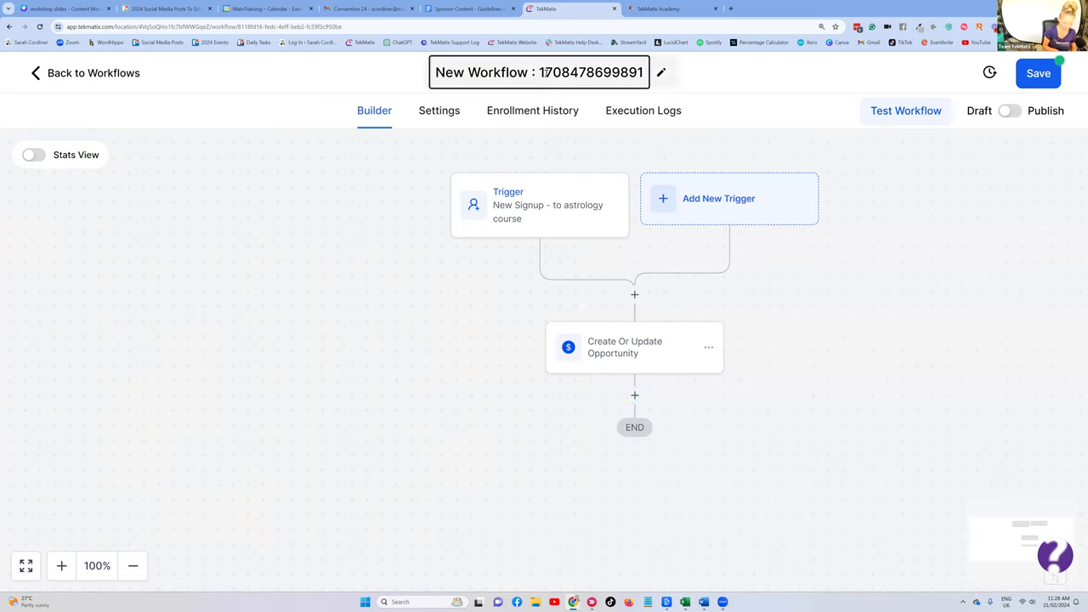
key(ctrl+a)
text(astrol)
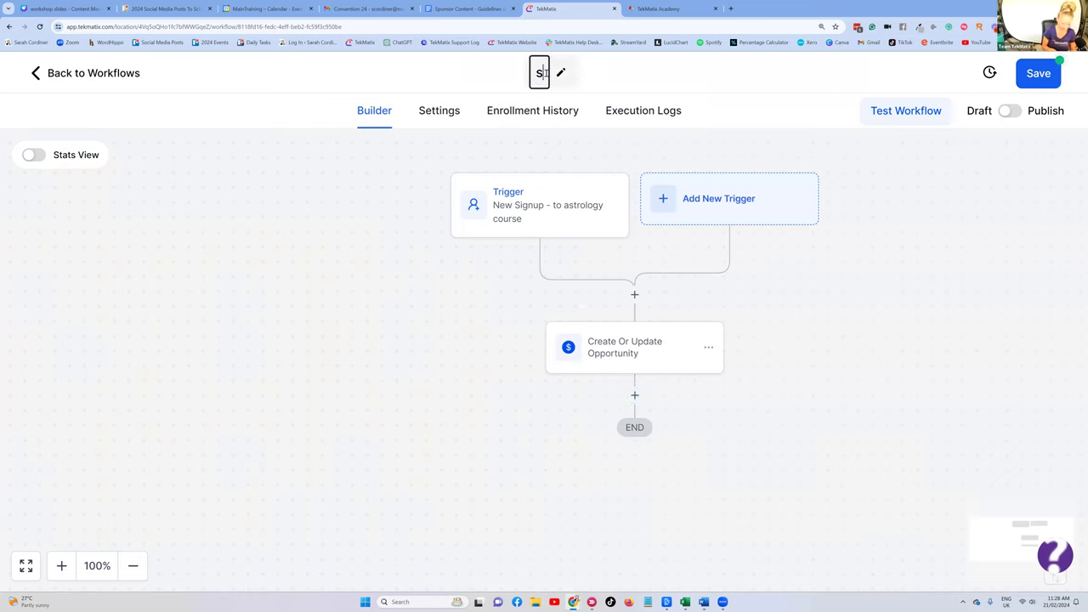
text(ogy course)
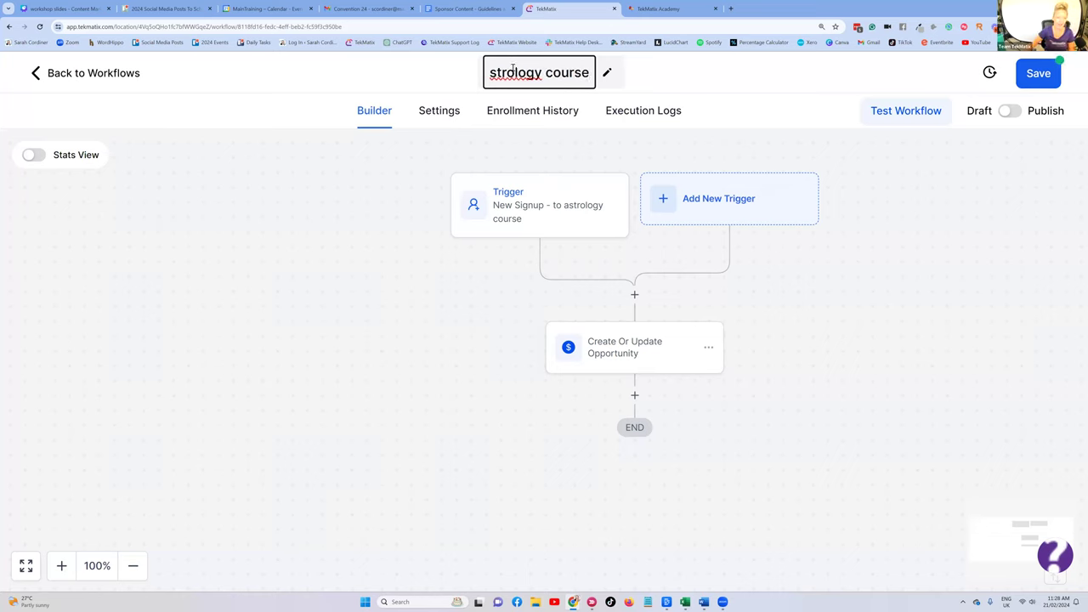
key(Home)
key(Delete)
text(A)
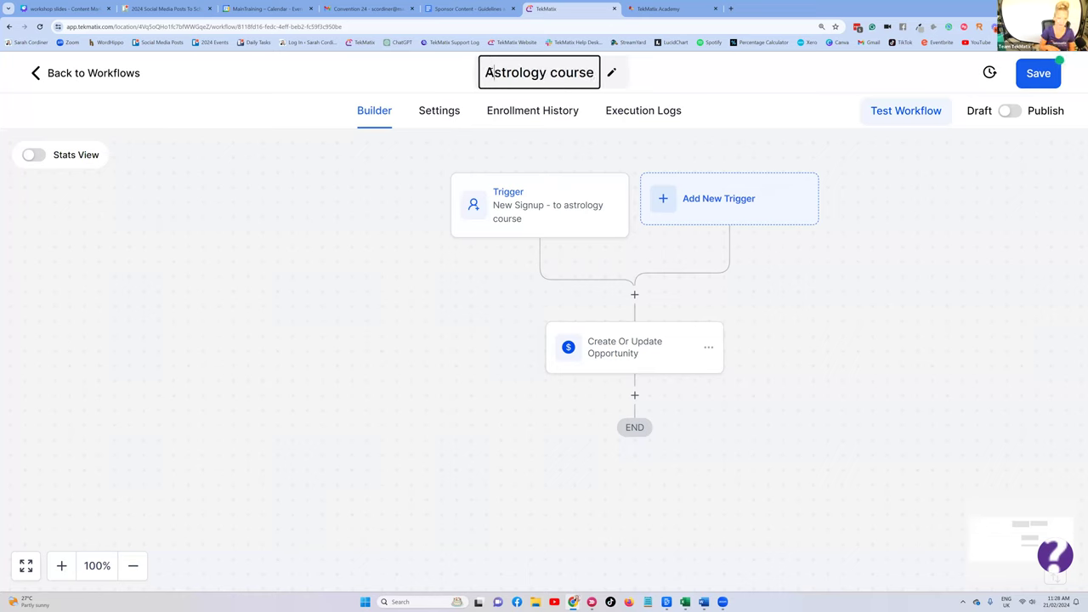
click(430, 156)
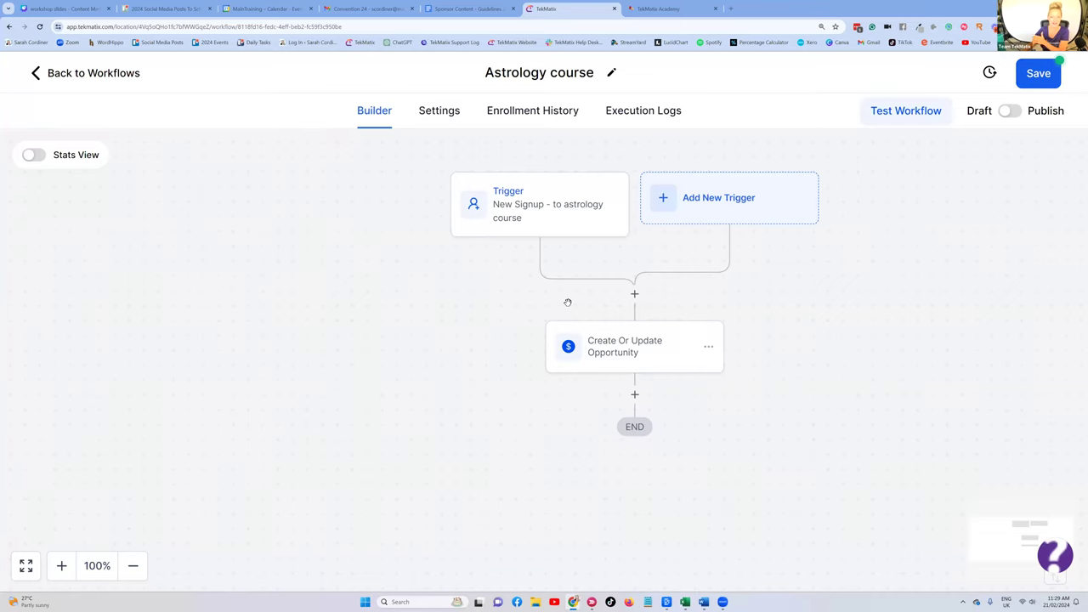
scroll(568, 302, down, 1)
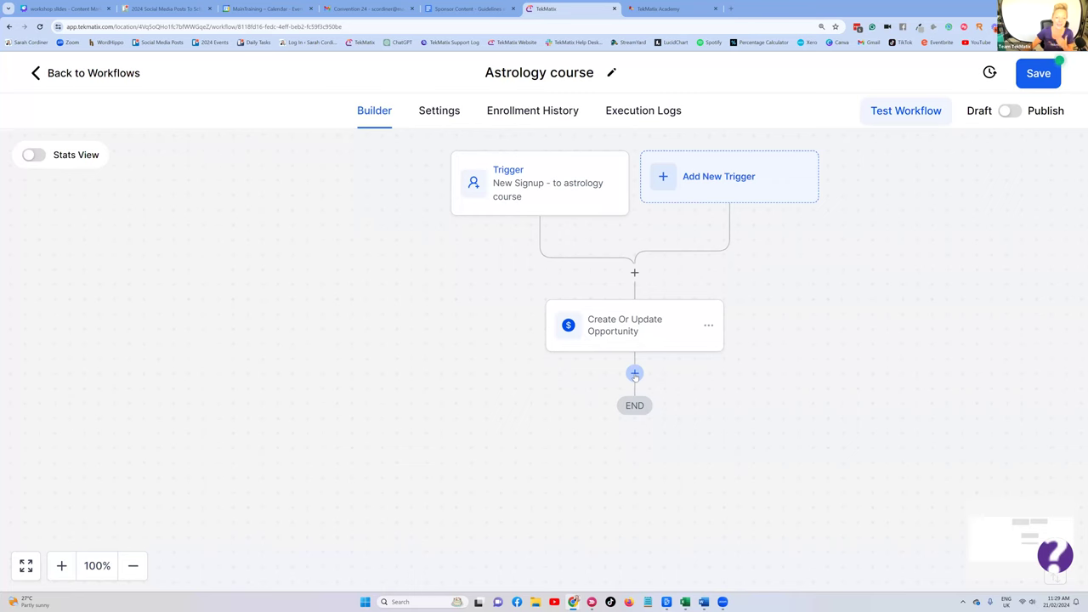
Add a Contact Tag step after the opportunity, creating and applying the new tag 'bought the astrology course'
click(634, 373)
text(tag)
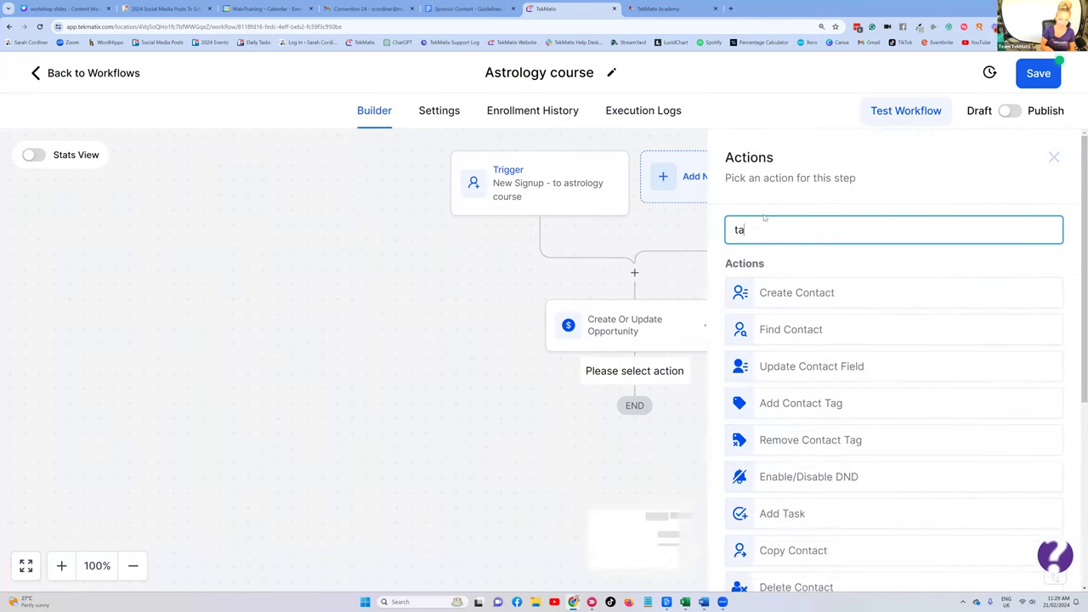
click(813, 298)
click(801, 262)
text(- bought)
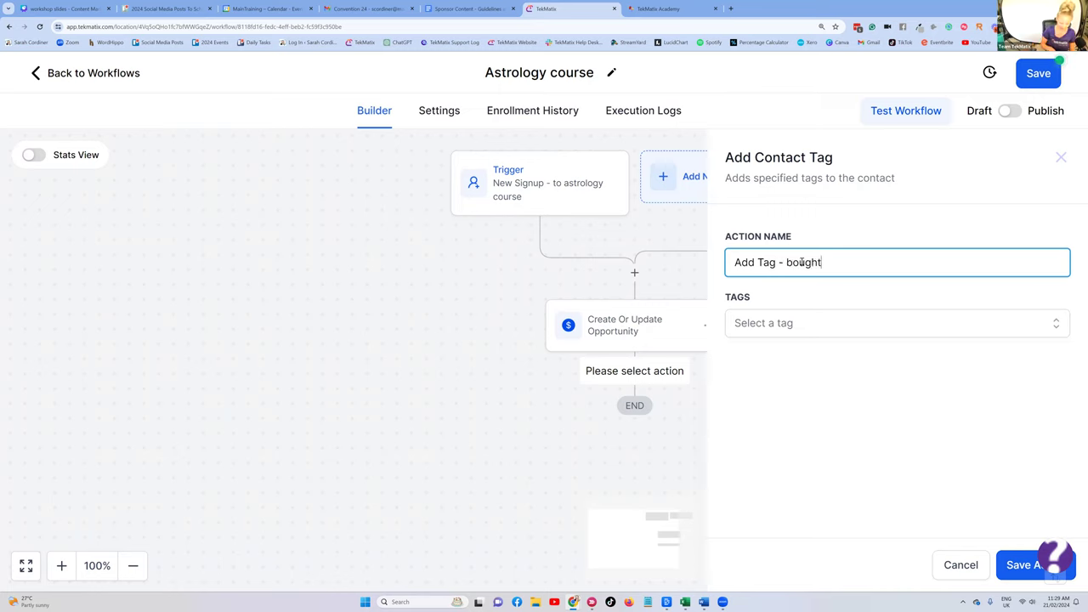
text( the astrology course)
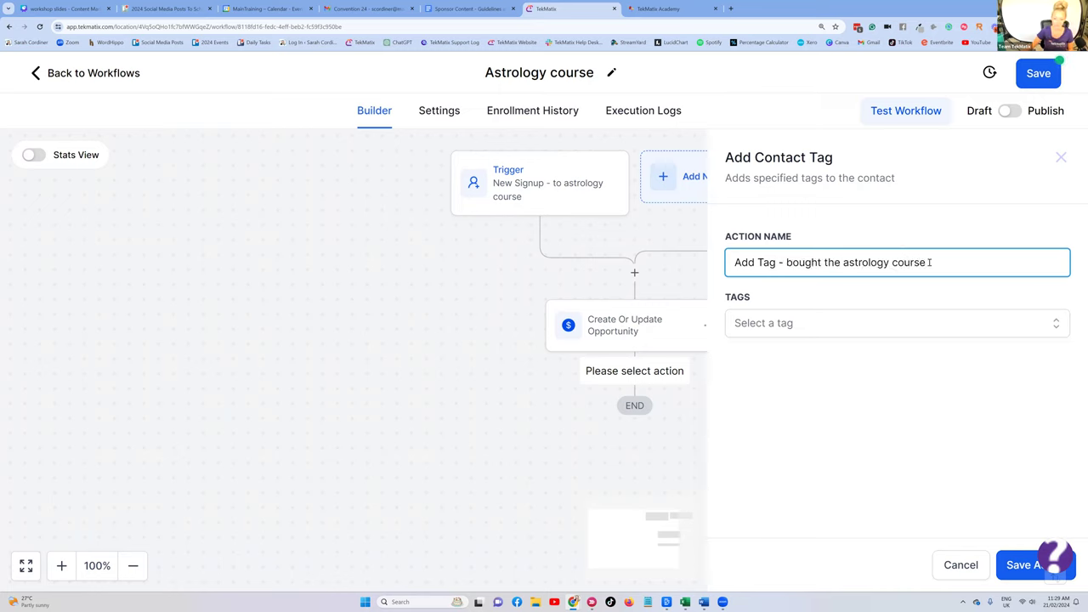
drag(929, 262, 788, 259)
key(ctrl+c)
click(788, 331)
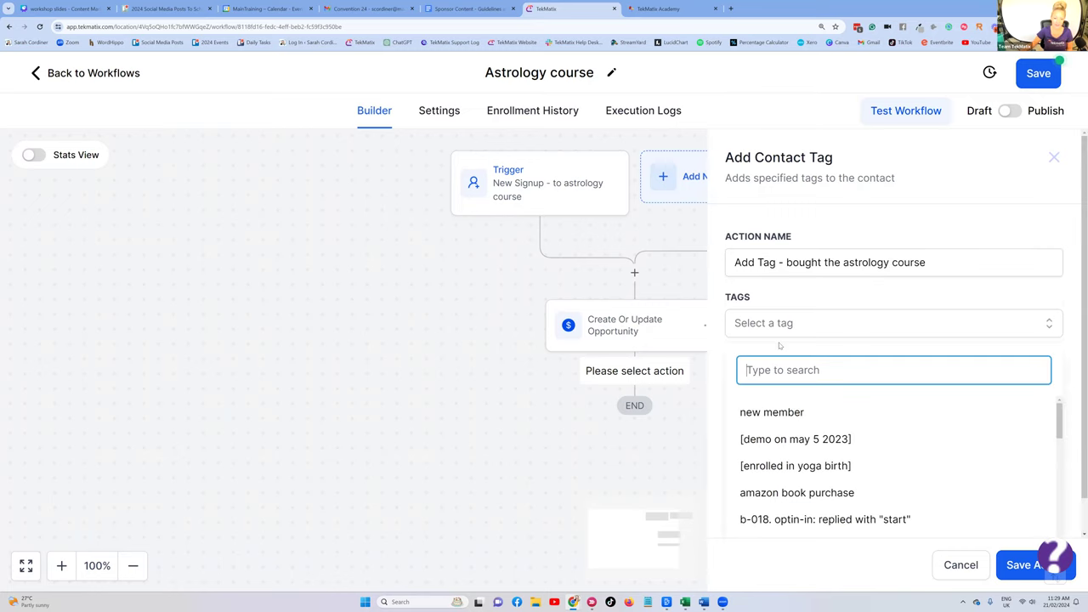
key(ctrl+v)
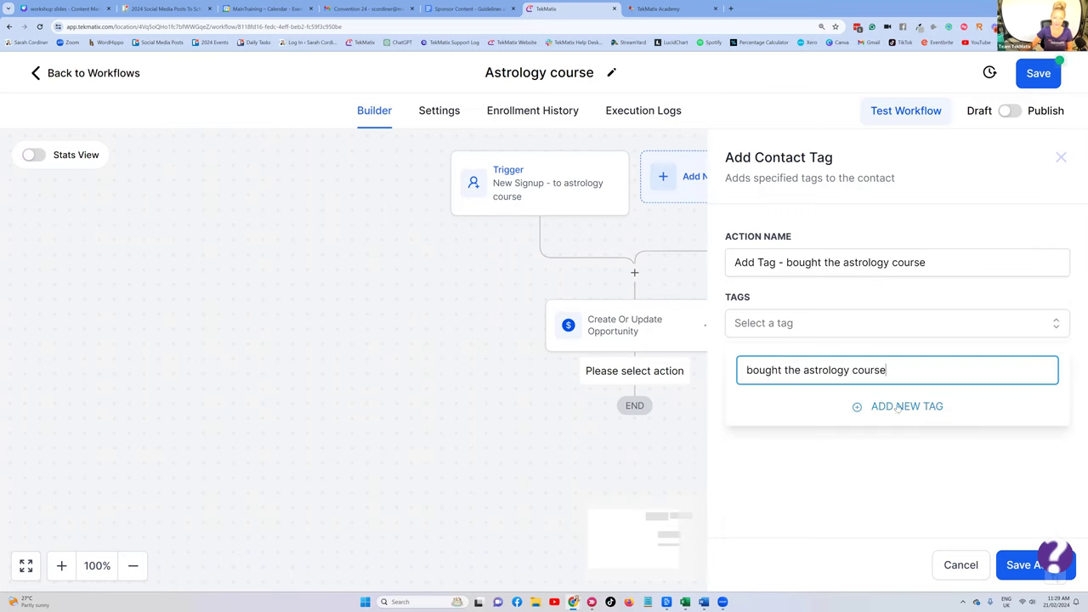
click(886, 407)
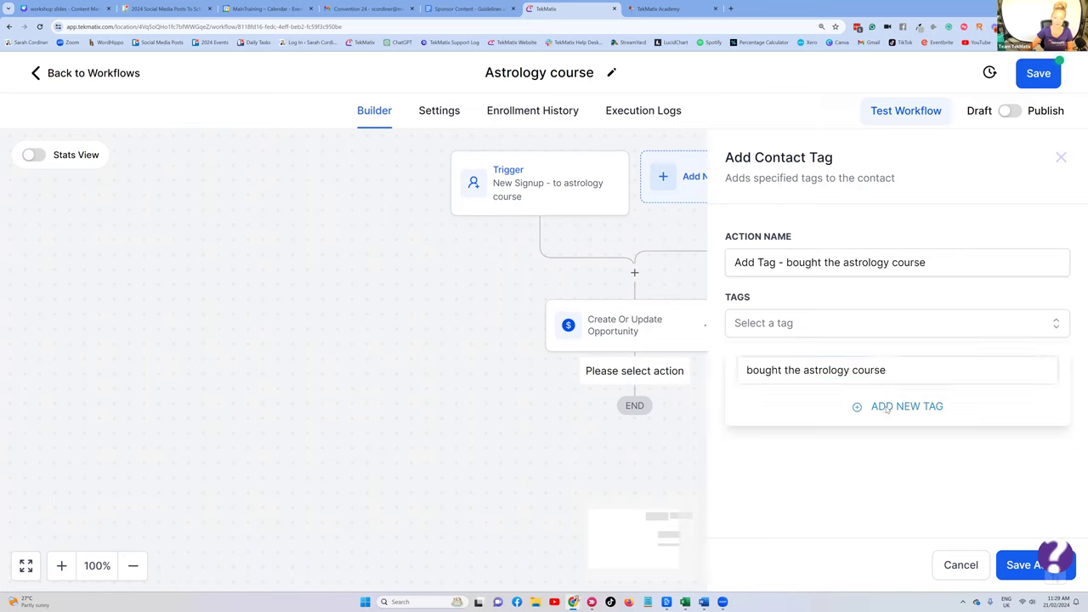
click(1017, 565)
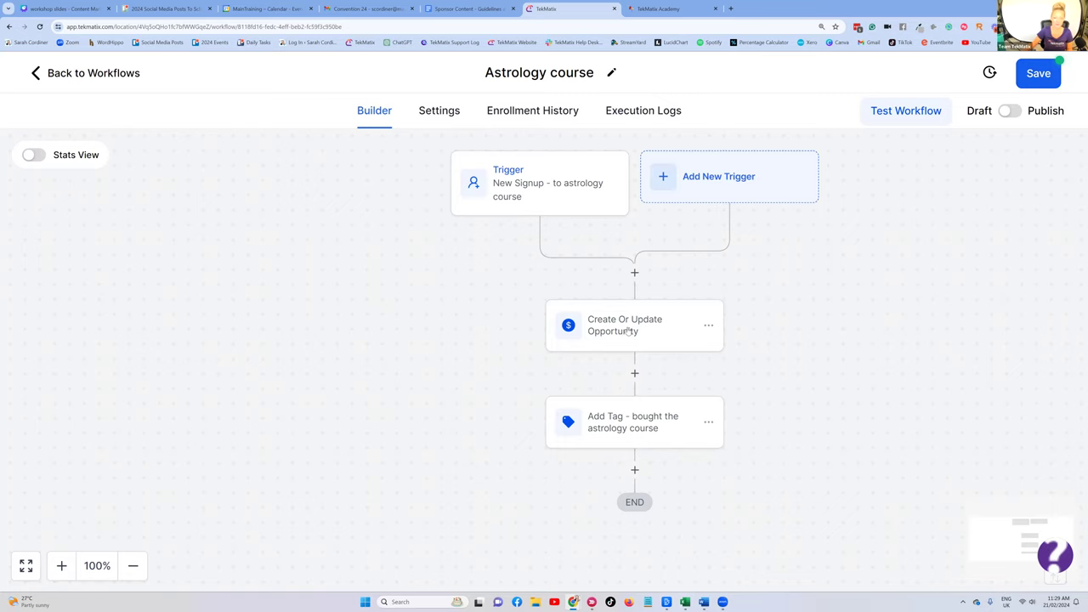
Add a Course Grant Offer step after the tag step, selecting the Astrology Online Course offer
scroll(623, 323, down, 1)
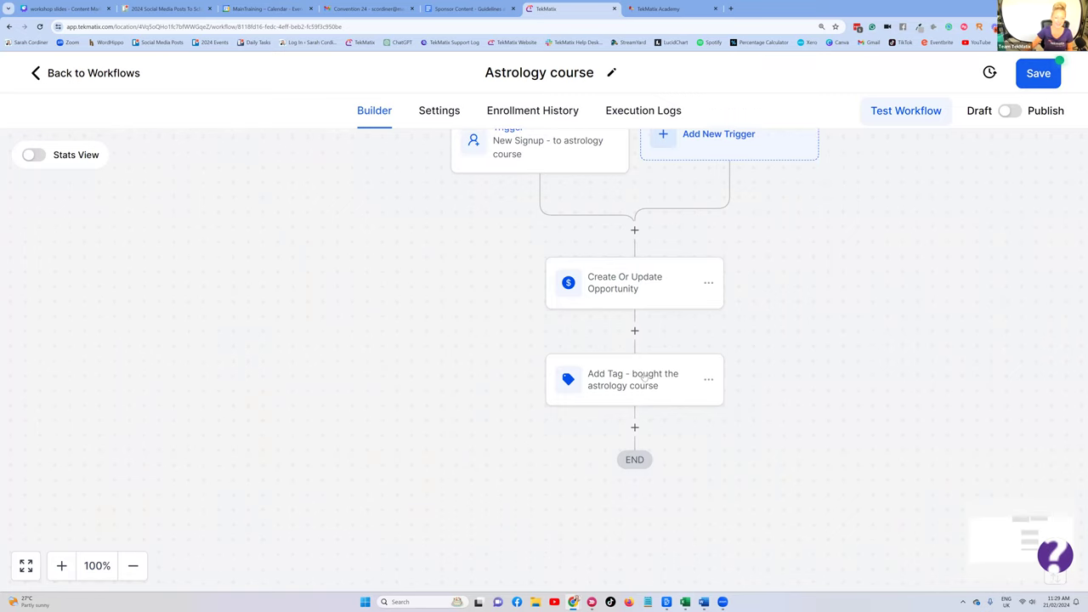
scroll(620, 388, up, 1)
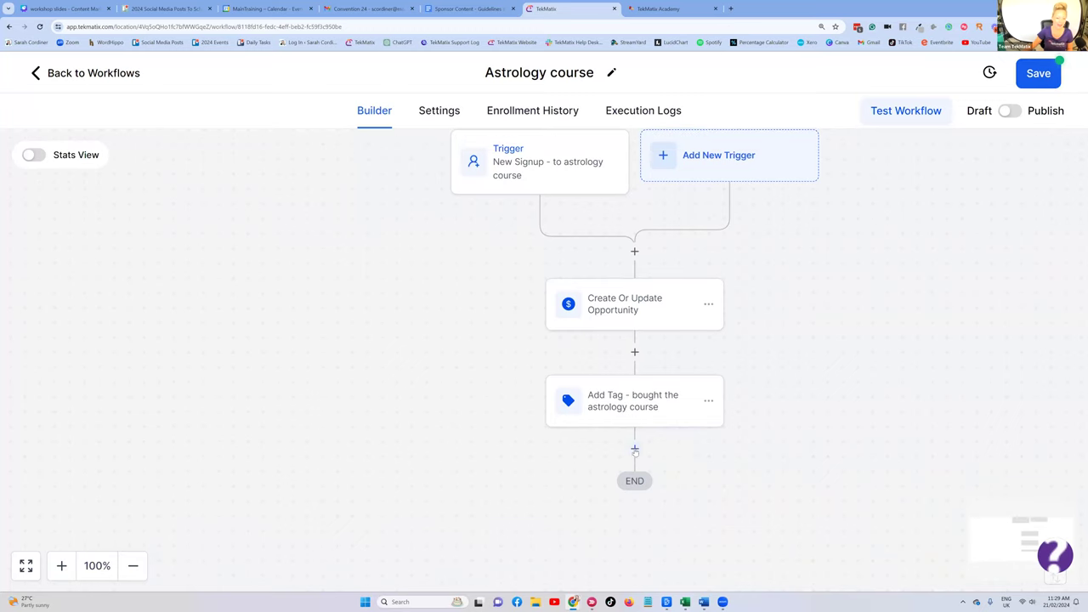
click(634, 448)
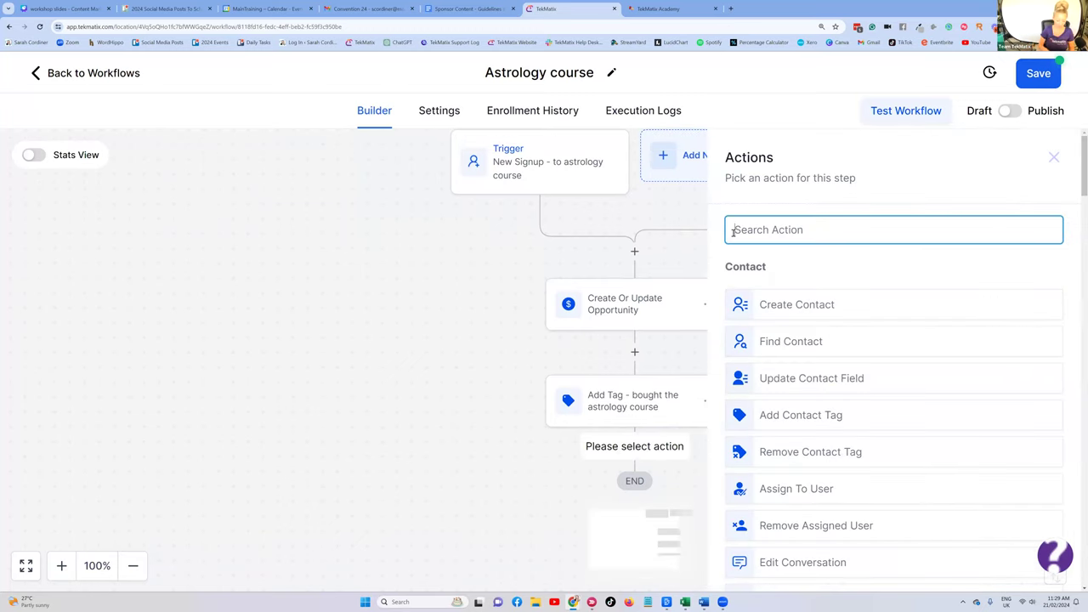
text(grant)
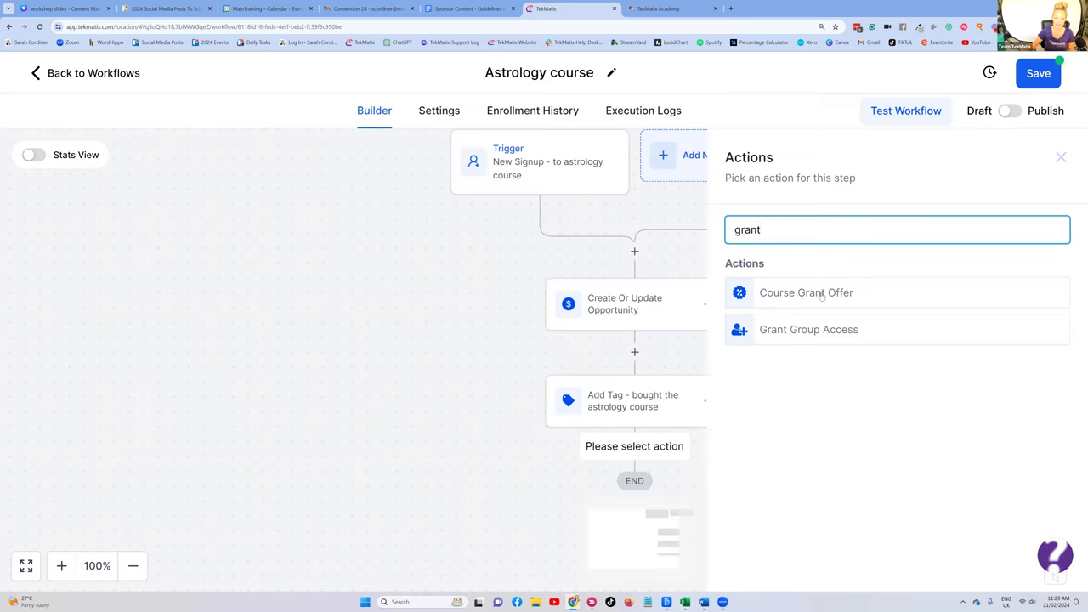
click(796, 292)
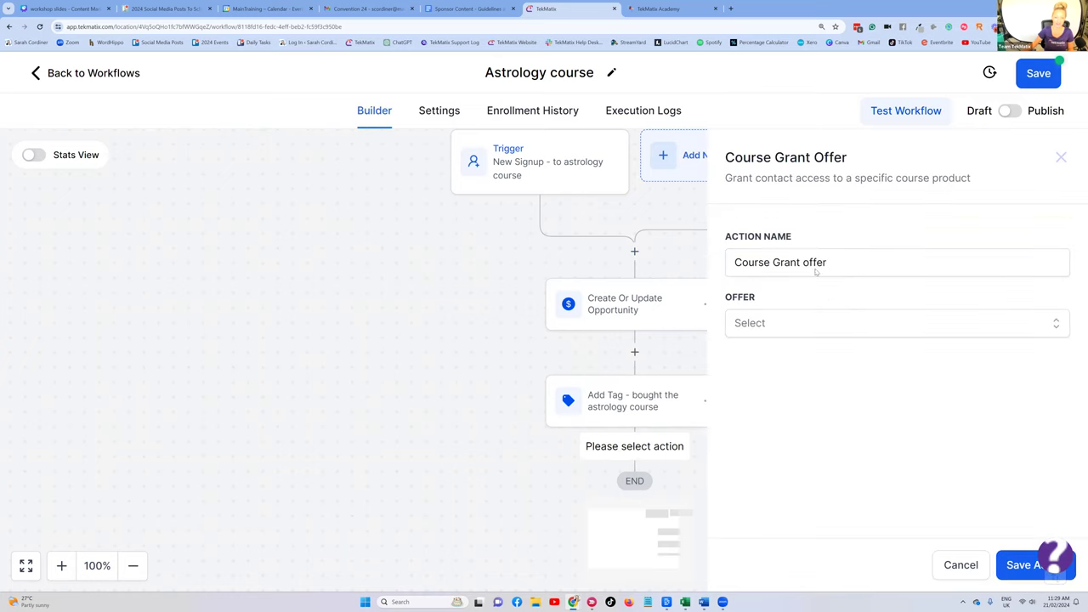
click(775, 323)
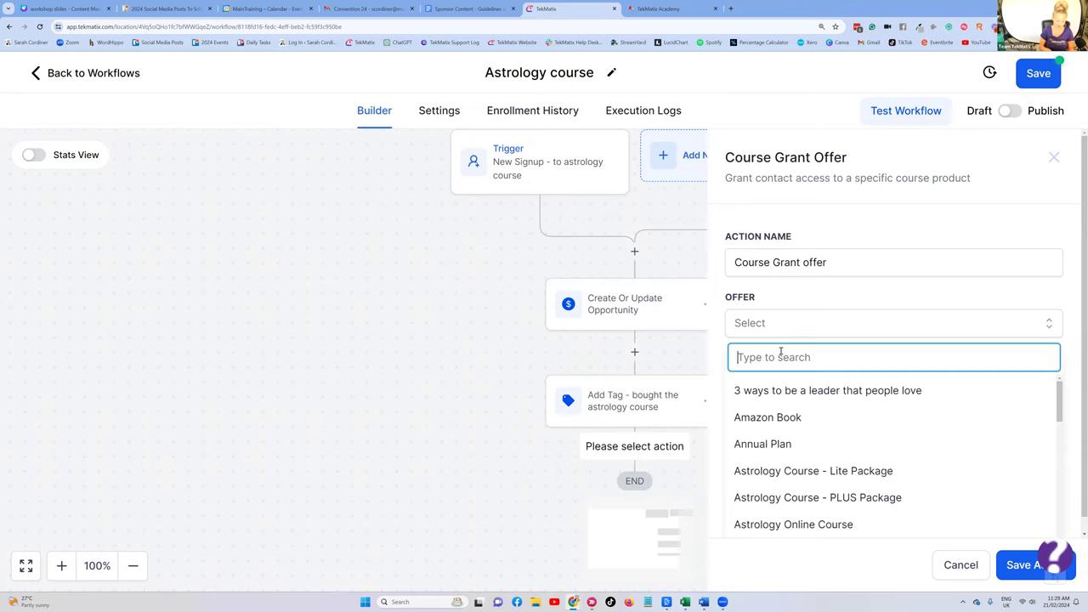
text(astr)
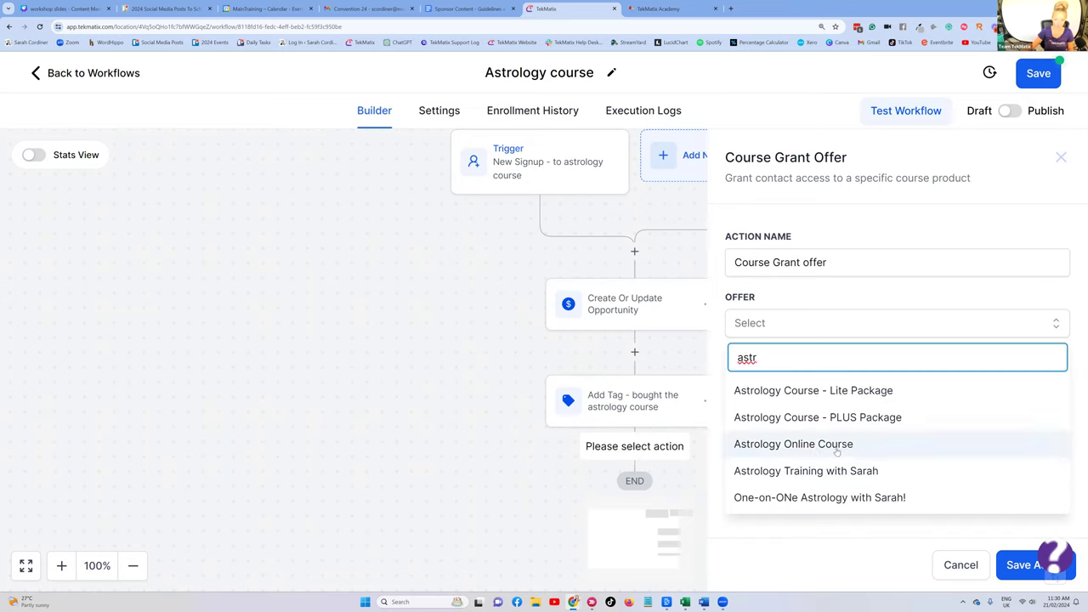
click(833, 445)
Rename the action to 'Grant access to astrology course' and save it
drag(834, 260, 715, 268)
text(Grant)
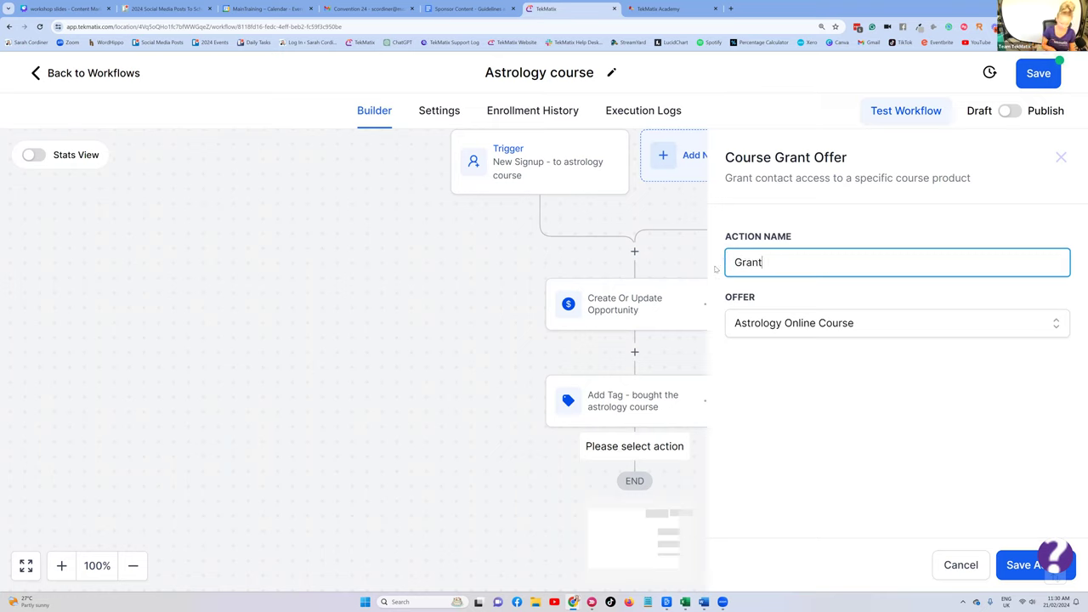
text( access to astrology course)
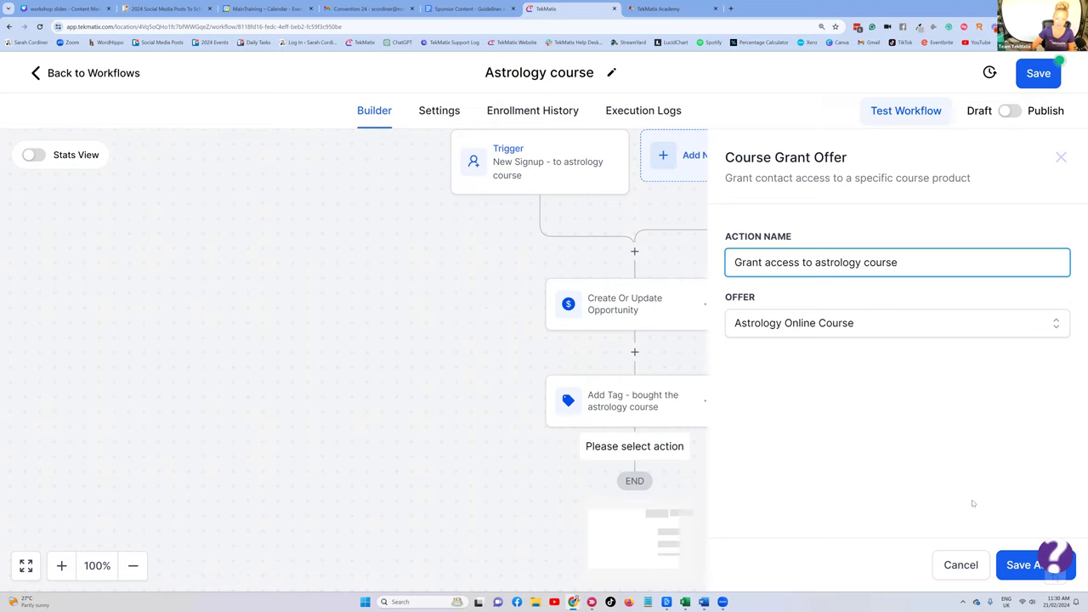
click(1017, 568)
scroll(637, 374, down, 2)
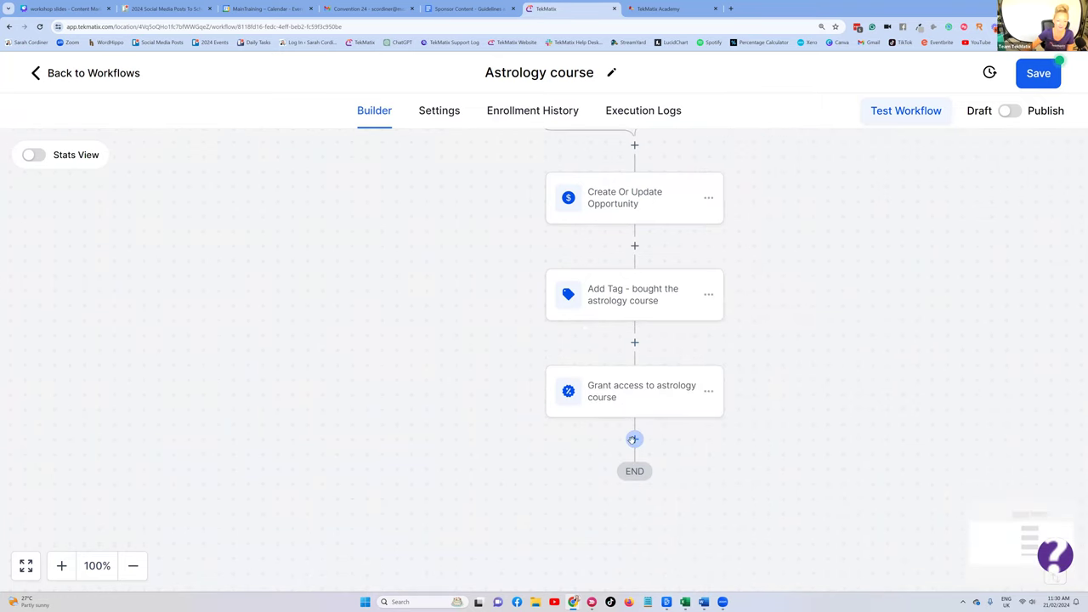
Add a Send Email step after the course access step and go to its message body
click(633, 440)
text(email)
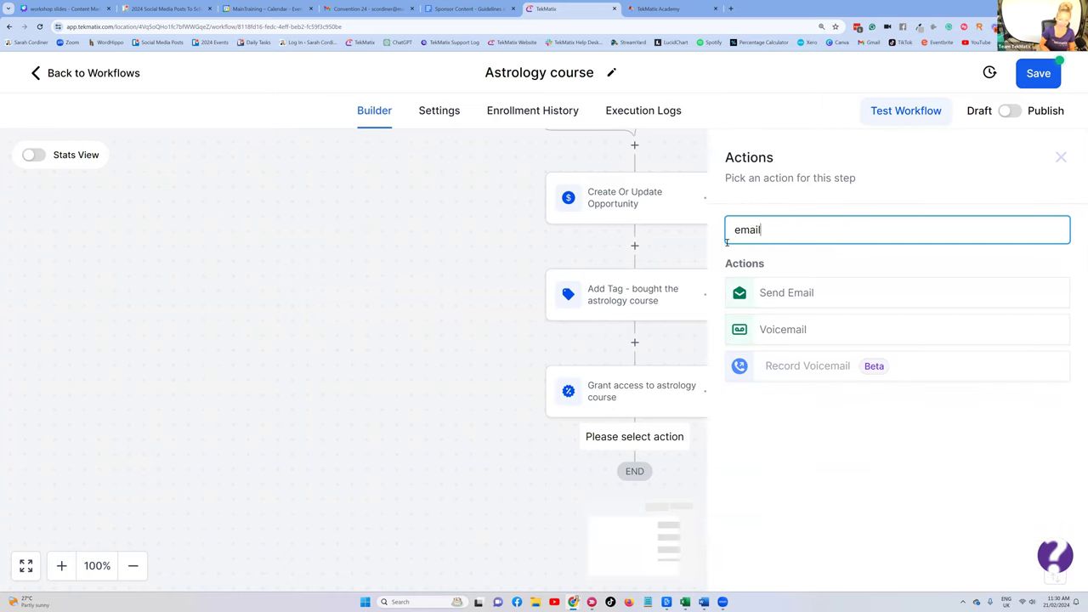
click(796, 295)
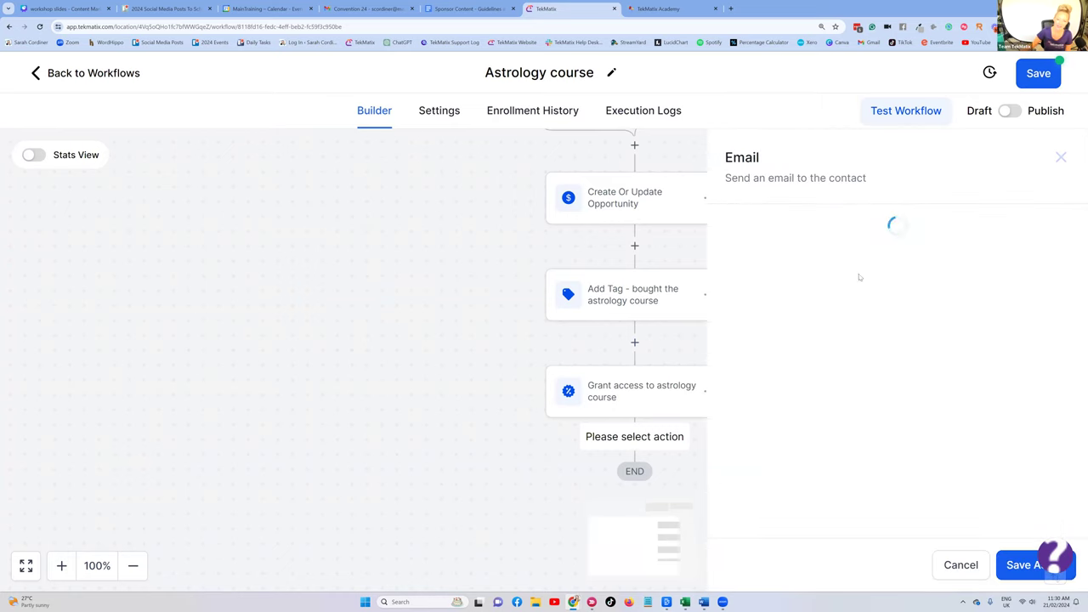
scroll(838, 309, down, 4)
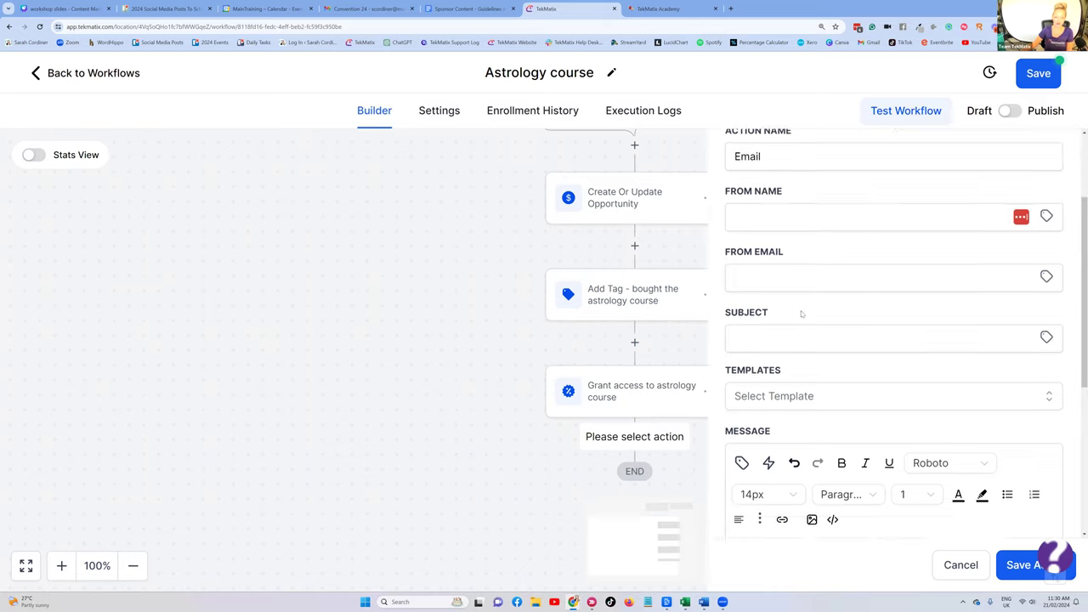
click(769, 388)
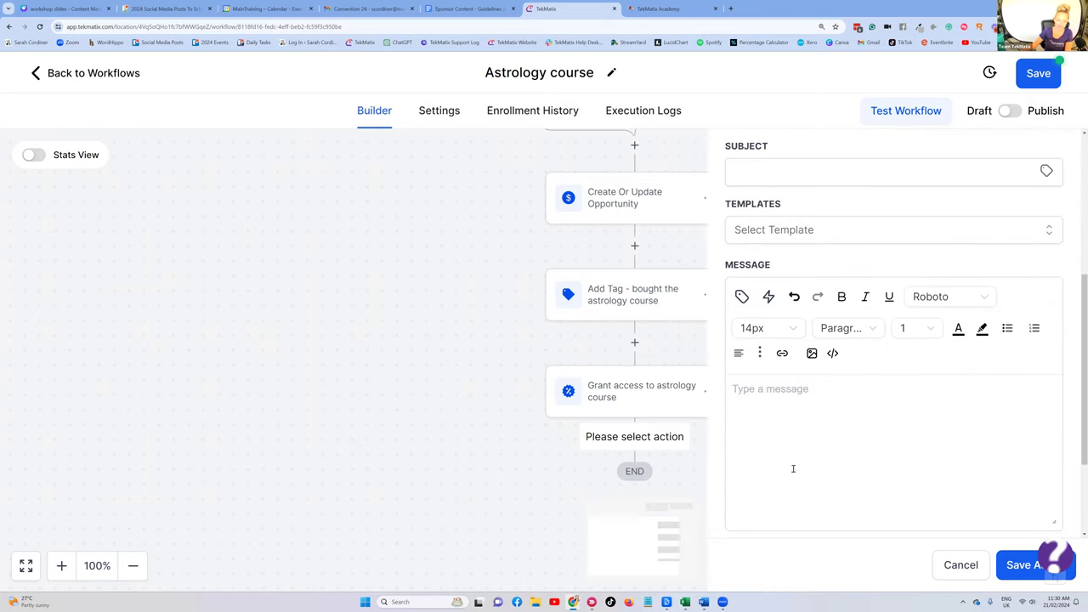
scroll(832, 436, up, 1)
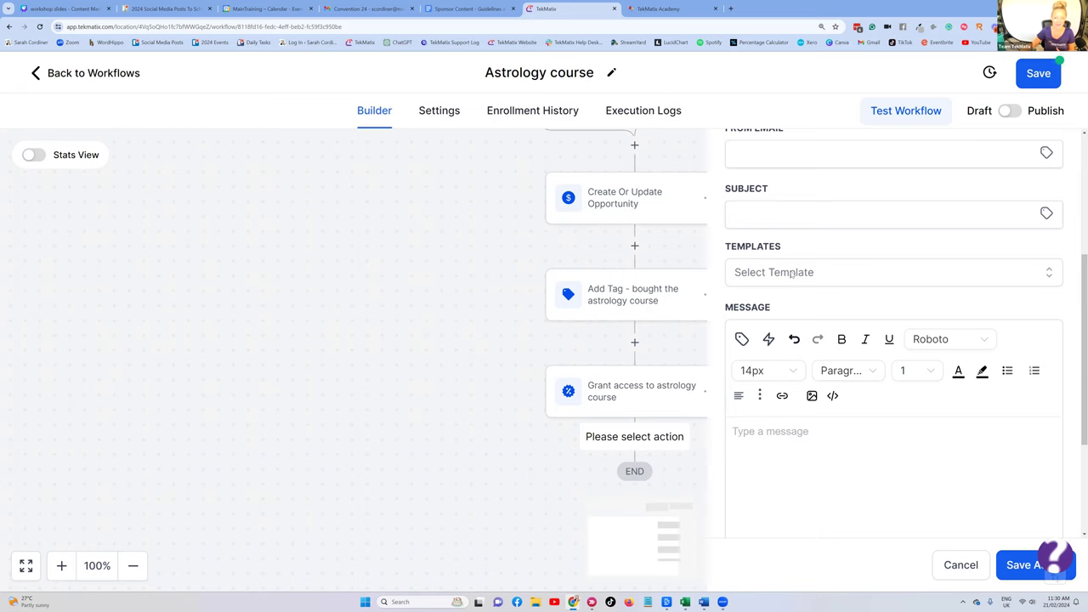
Browse the email template list for 'ast' but close it without choosing a template
click(792, 273)
text(ast)
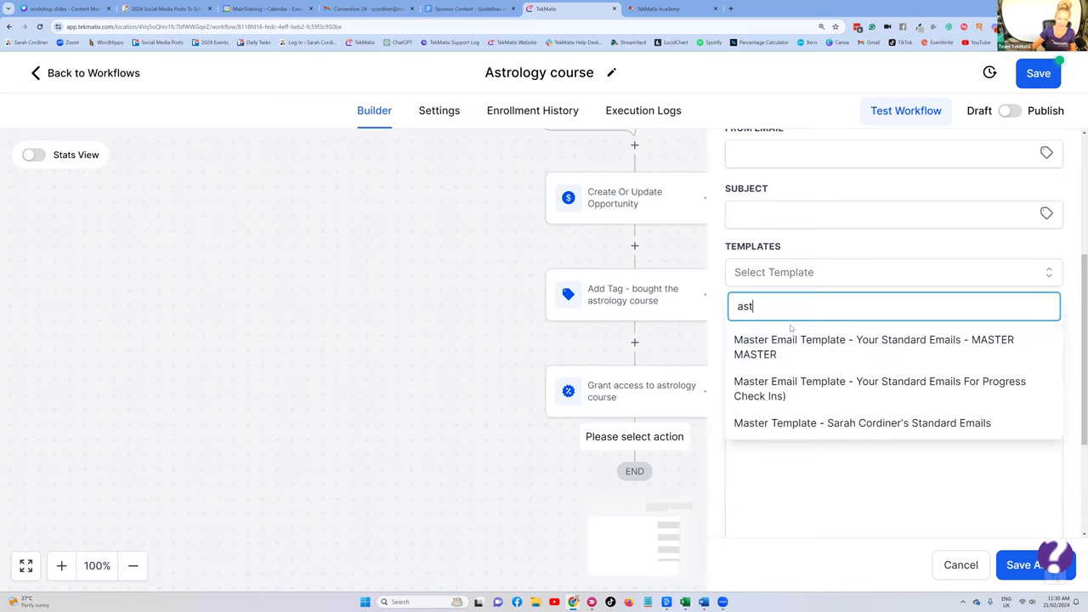
key(BackSpace)
click(829, 468)
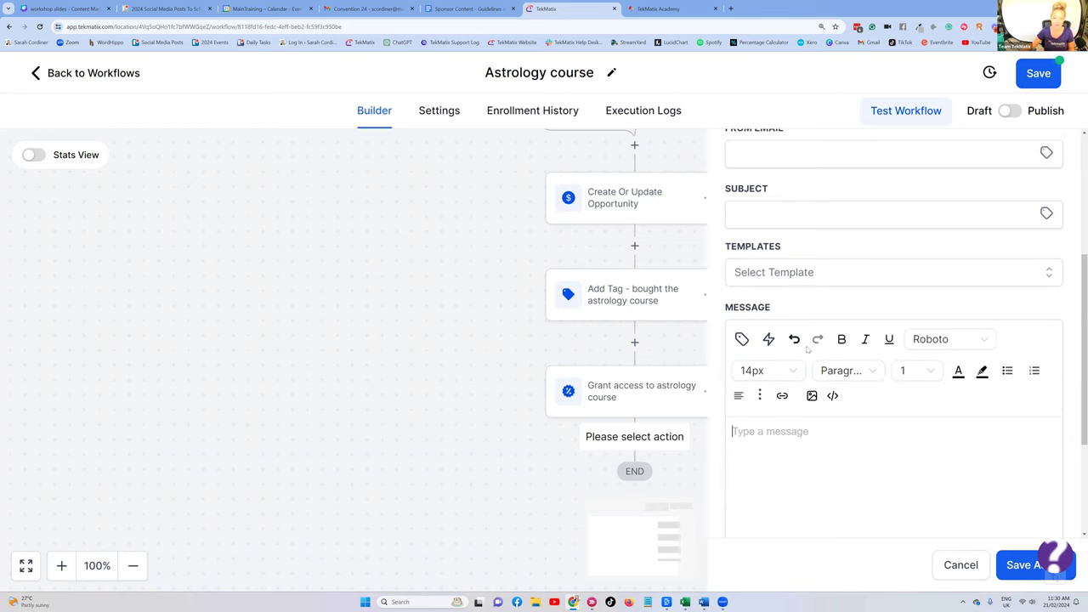
click(809, 272)
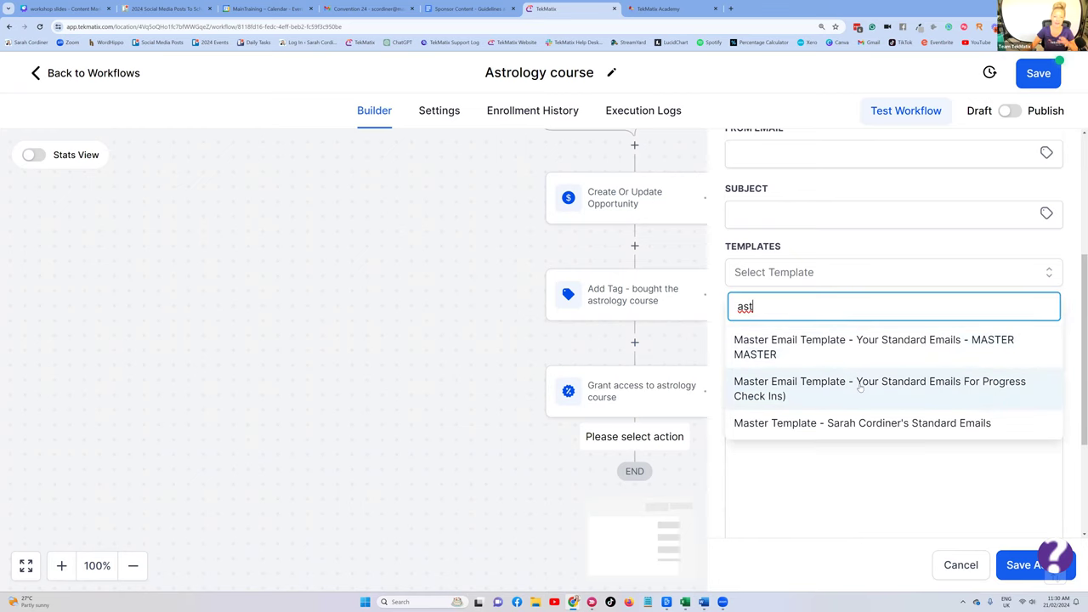
click(803, 459)
Write 'Hi', insert the contact's First Name merge field, then type the welcome-to-the-astrology-course line
click(765, 431)
text(Hi)
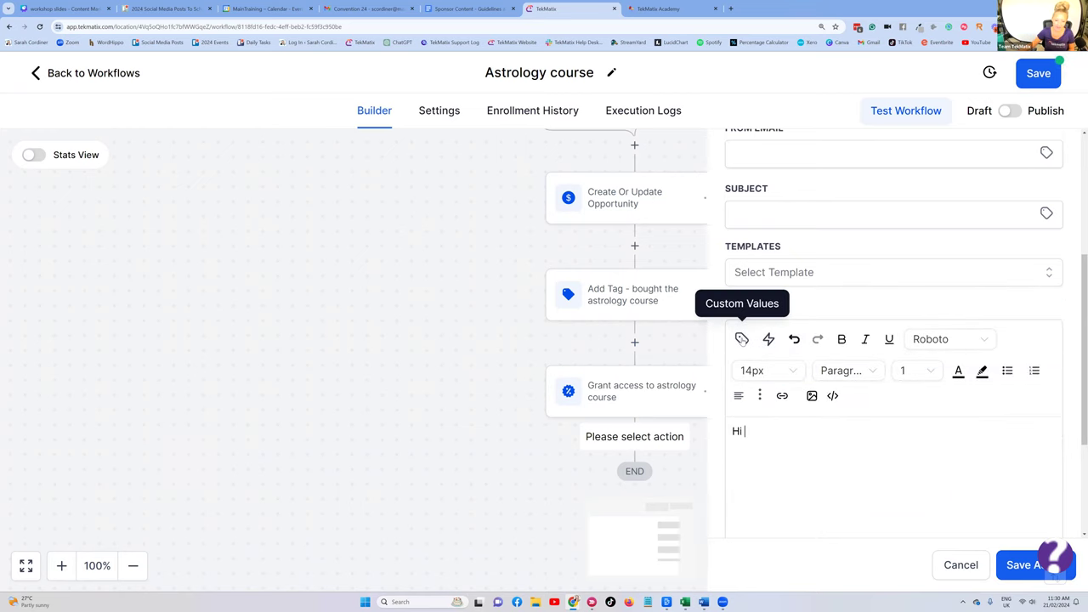
click(741, 340)
click(706, 98)
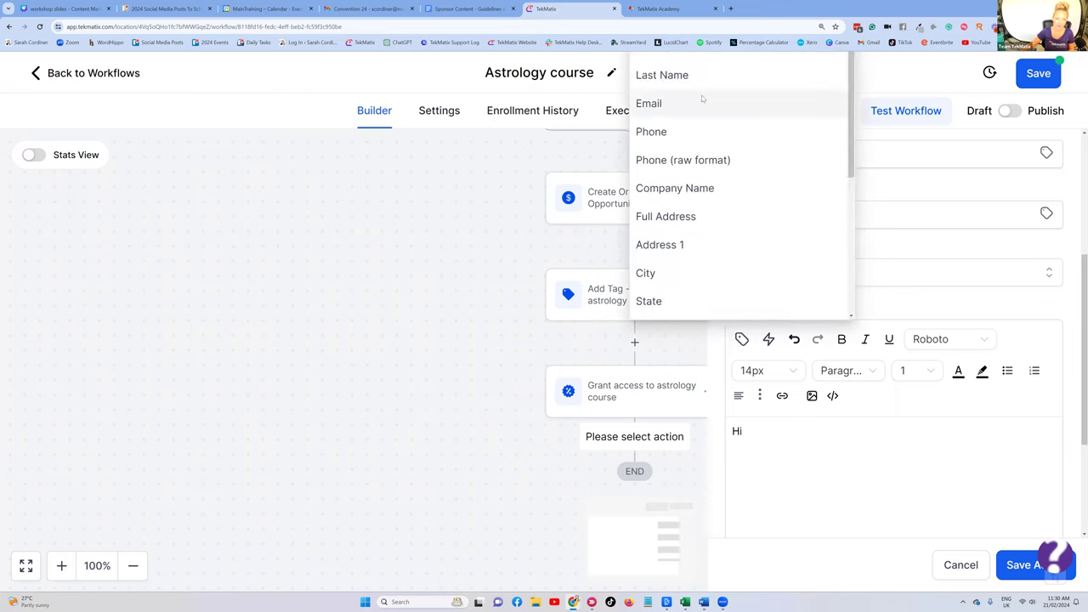
key(ctrl+minus)
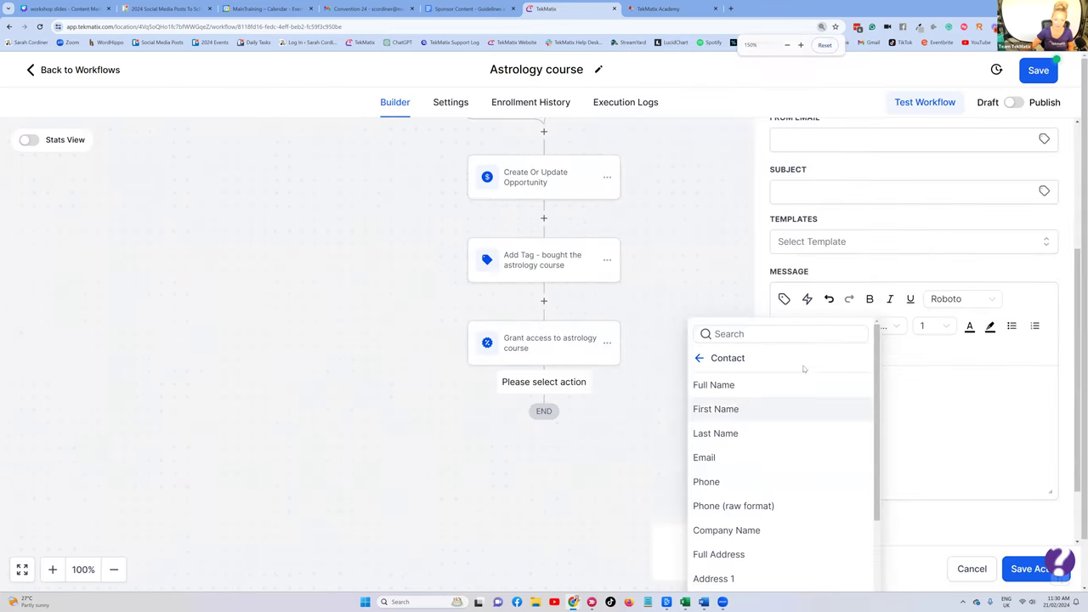
click(799, 408)
text(welcome to the astrology course.)
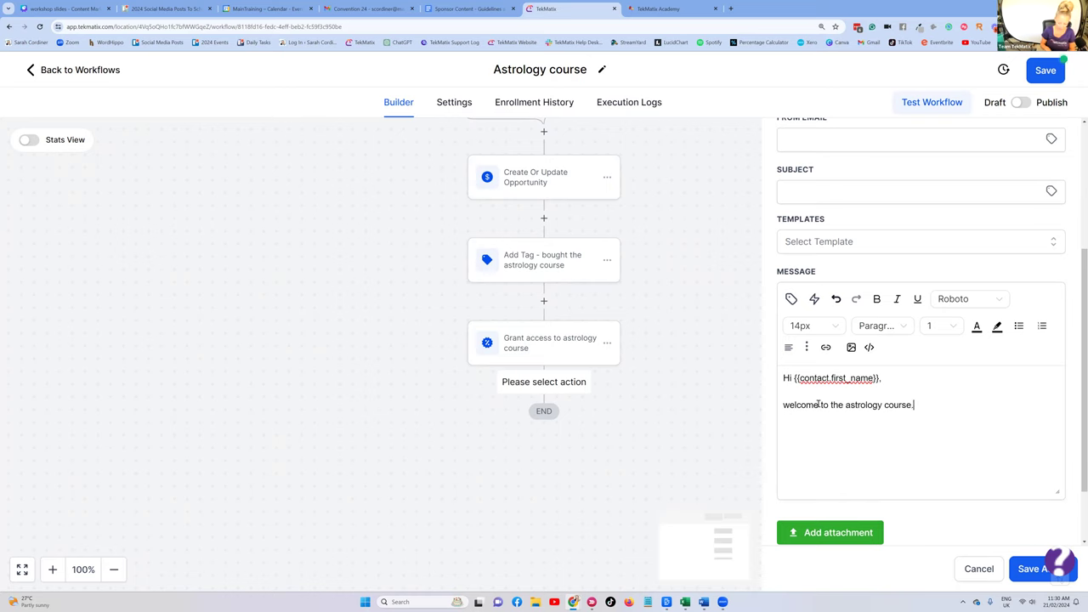
text(sdsdfs)
Enter the sender's email address in the From Email field, removing it from From Name
scroll(833, 322, up, 5)
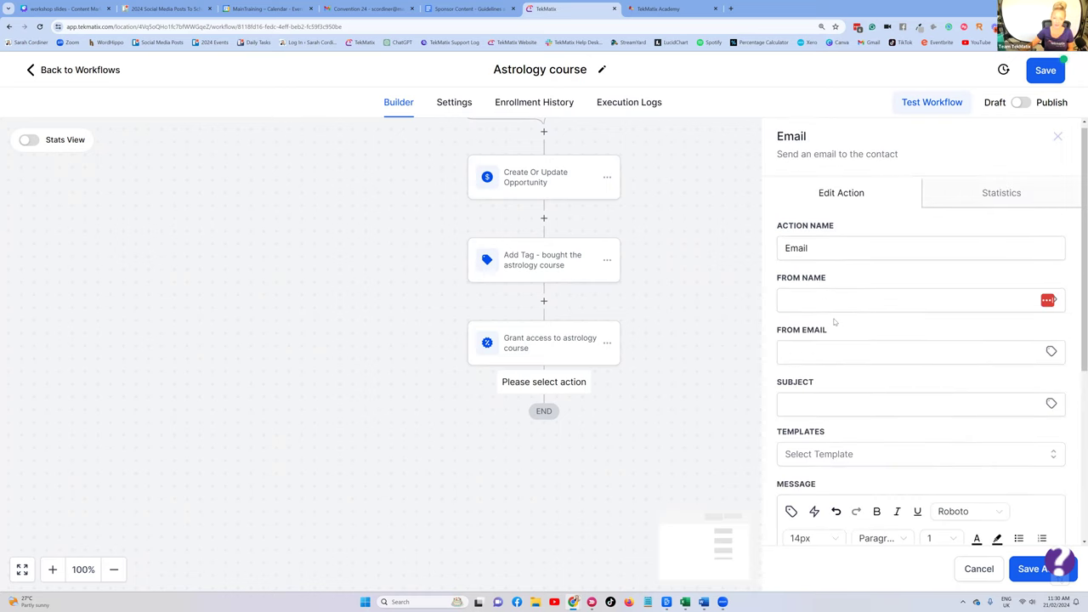
click(813, 293)
text(sara)
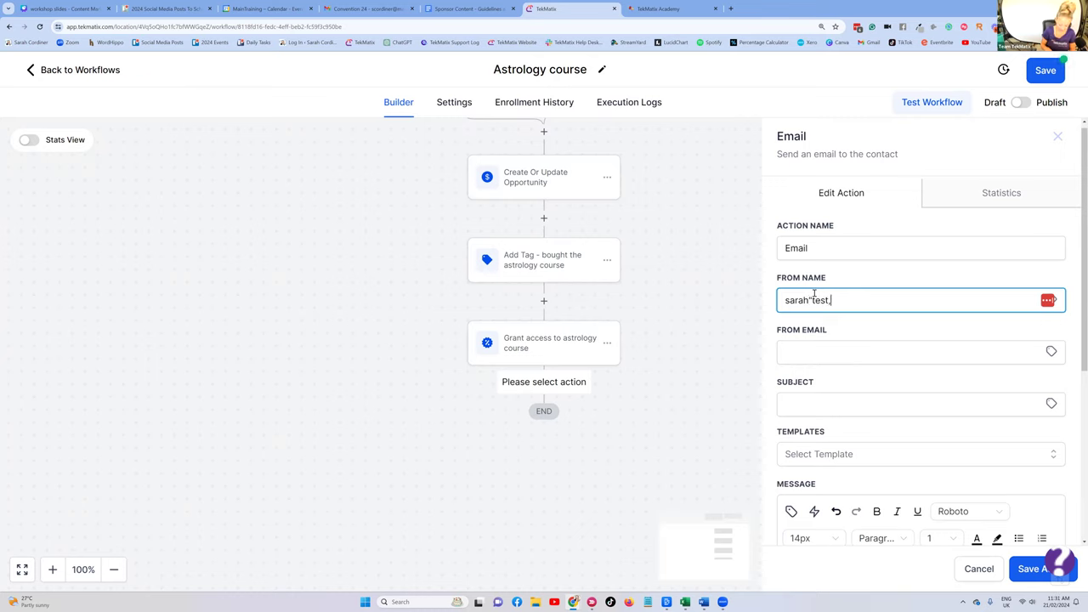
text(h"test.com)
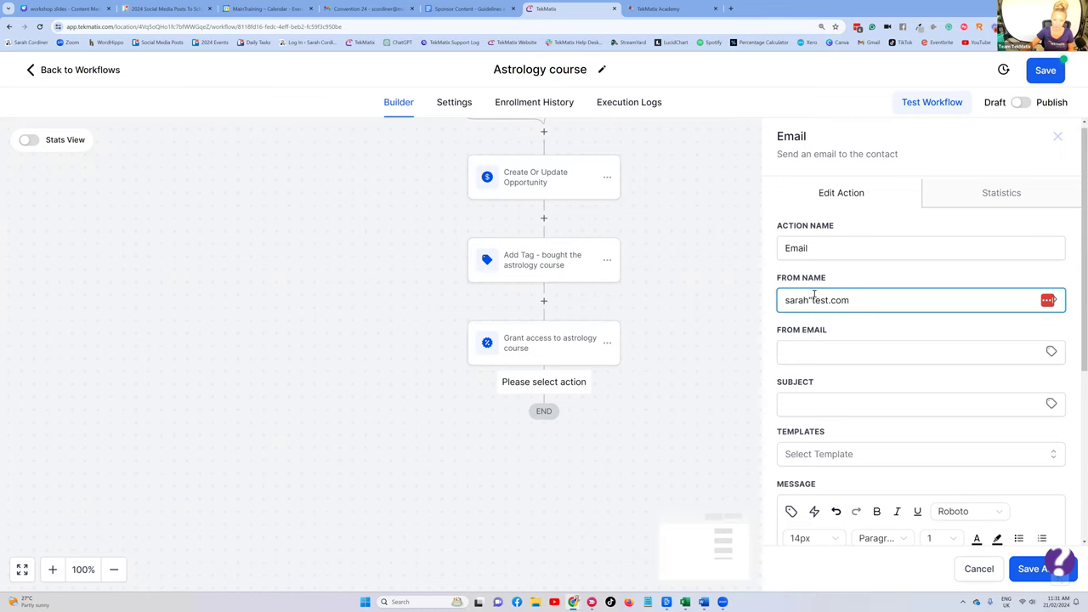
key(BackSpace)
text(@)
click(805, 351)
drag(859, 301, 779, 299)
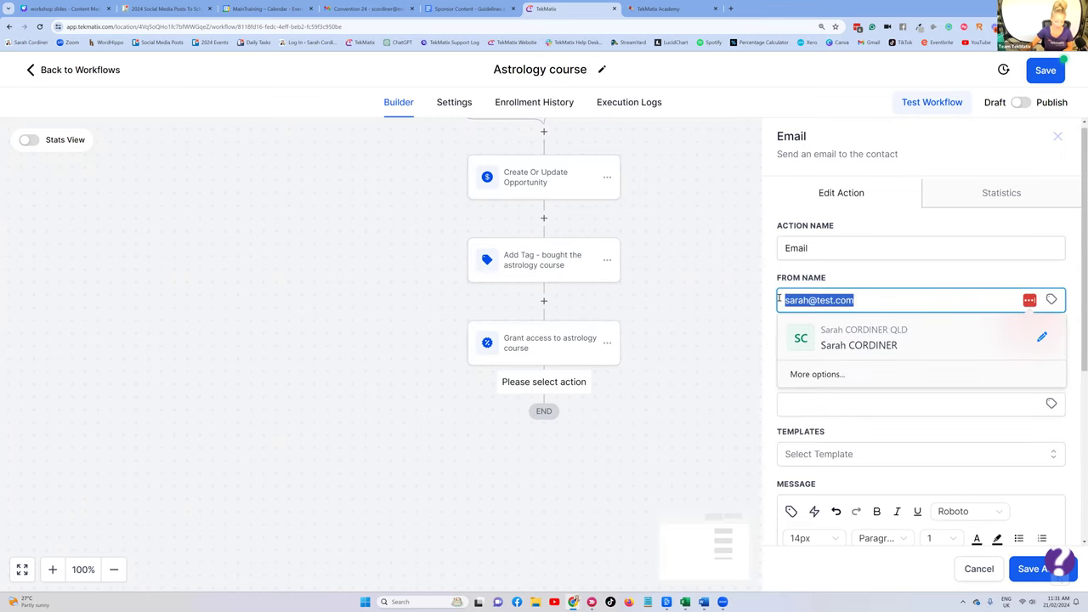
key(BackSpace)
click(811, 401)
click(809, 351)
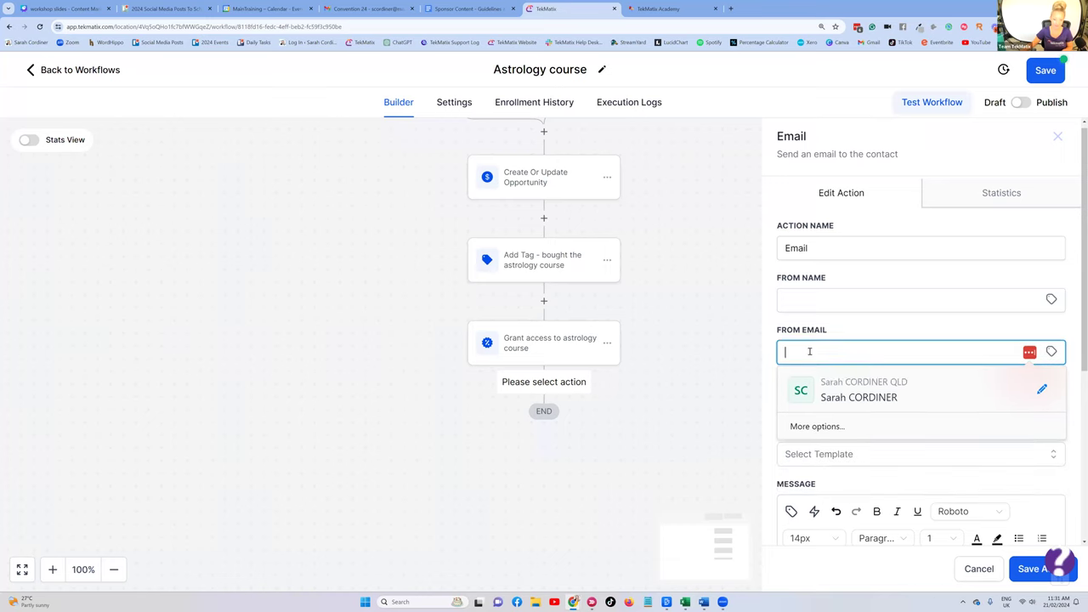
Set the From Name to 'dddd' and the subject to 'ddddd', then save the email action
click(819, 302)
text(dddd)
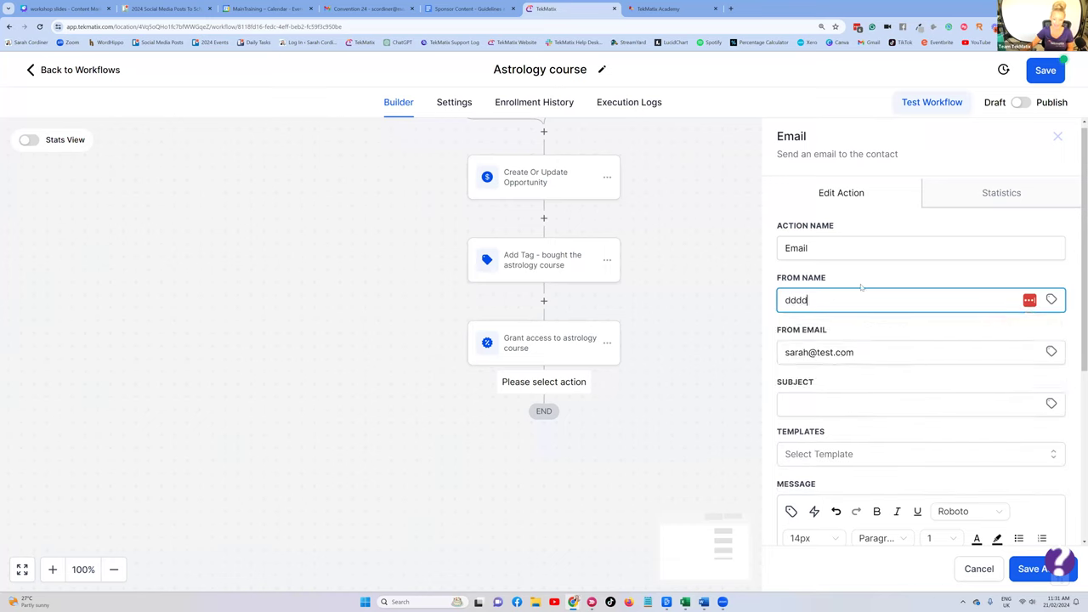
click(1031, 570)
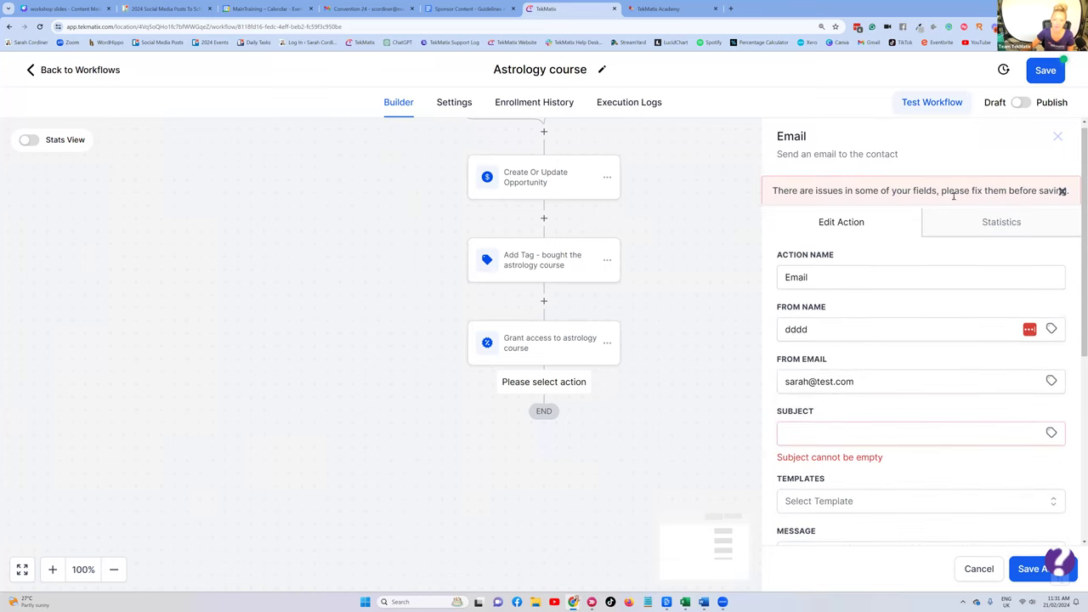
click(828, 443)
text(ddddd)
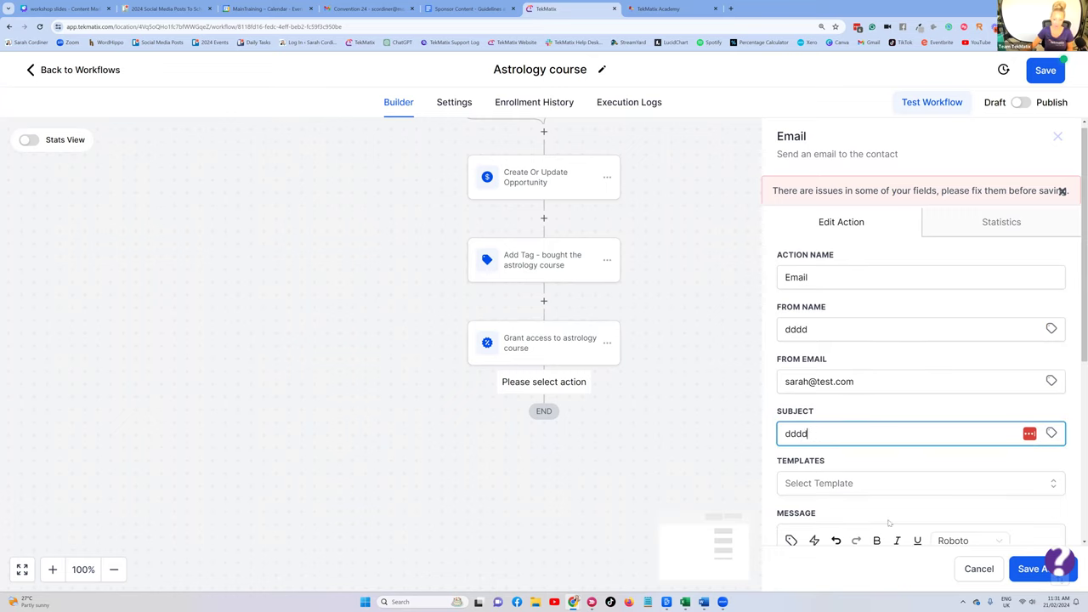
click(1015, 569)
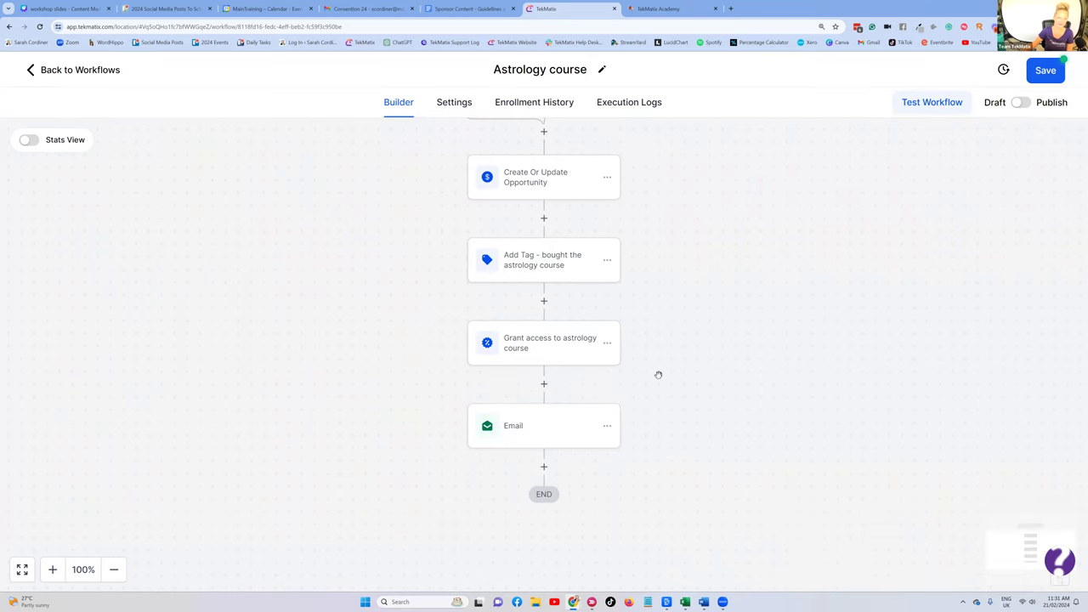
scroll(432, 129, up, 2)
scroll(432, 129, up, 1)
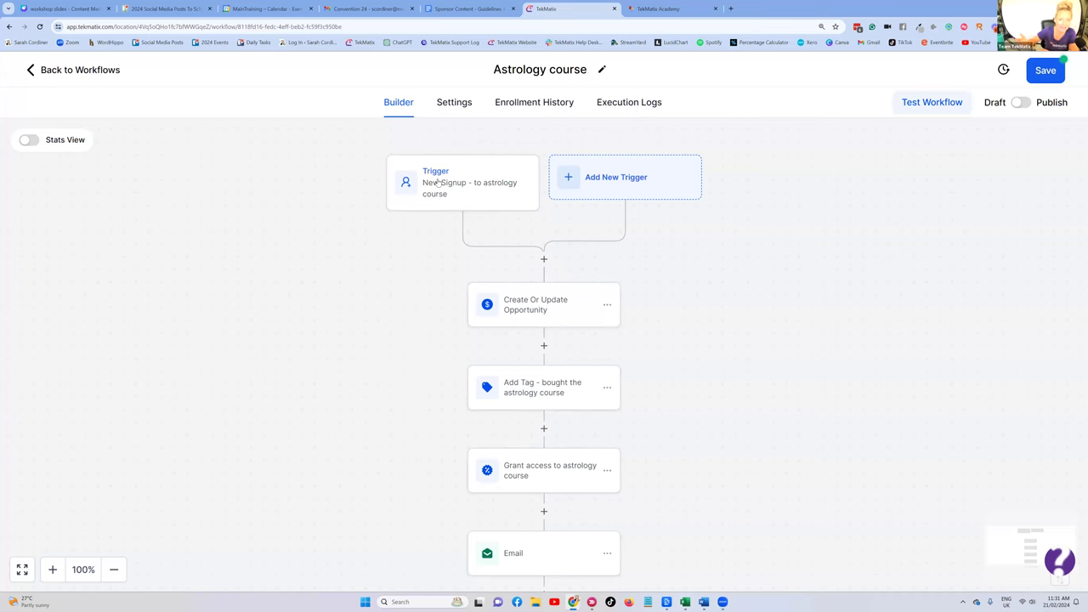
Add a second trigger, Customer Booked Appointment, found by searching 'app'
click(651, 173)
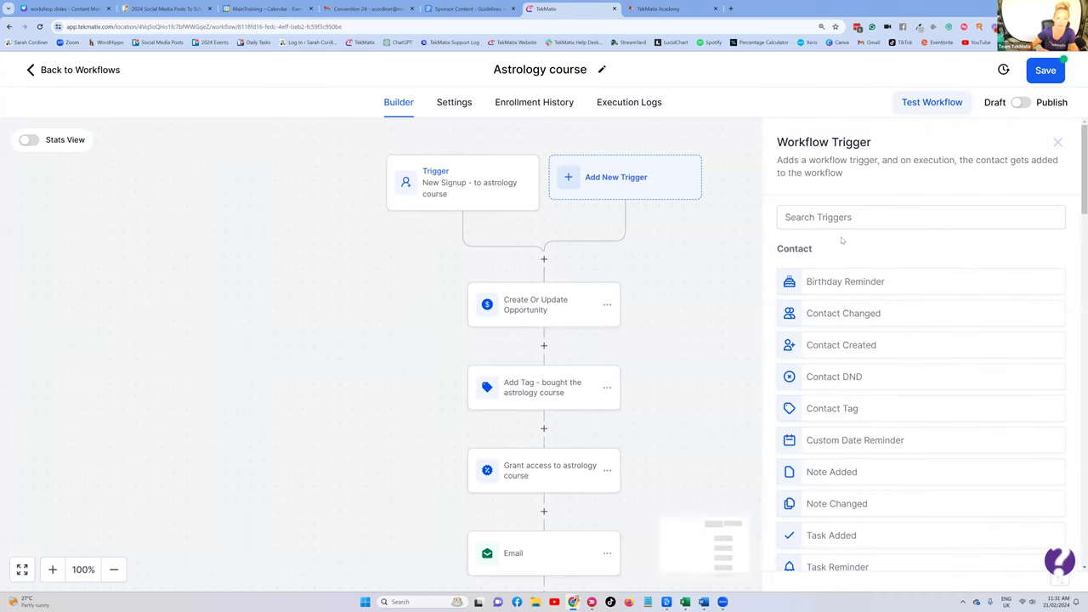
scroll(818, 322, down, 4)
scroll(815, 284, up, 4)
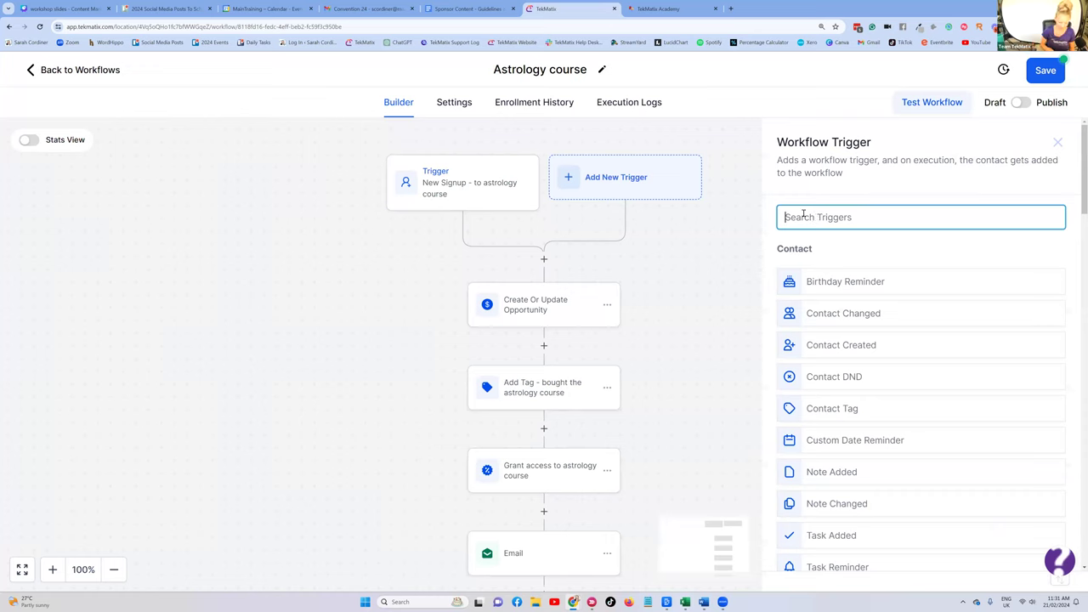
text(e)
key(BackSpace)
text(app)
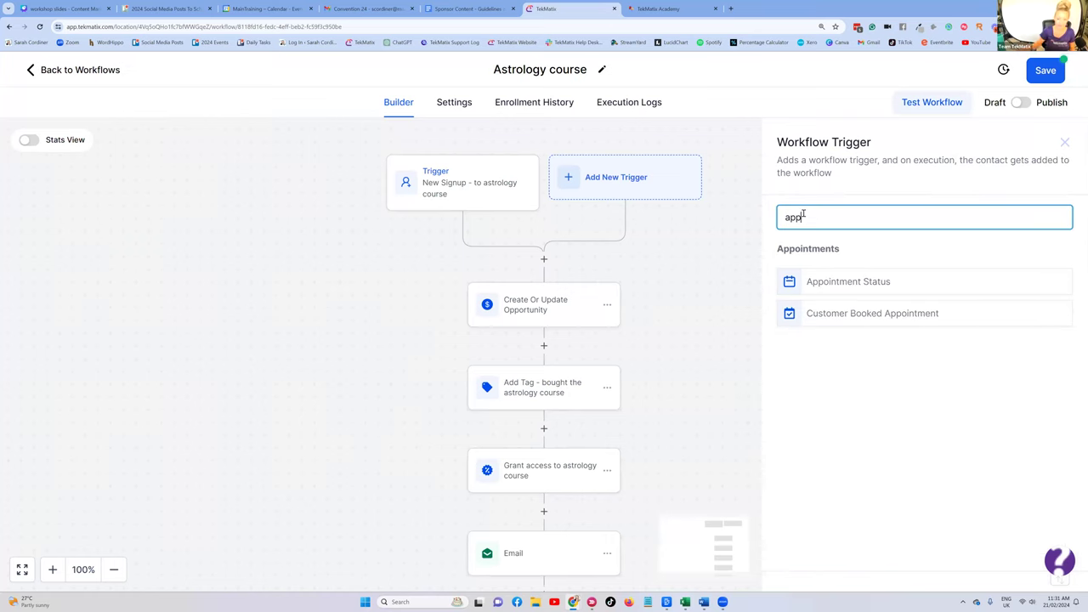
click(837, 314)
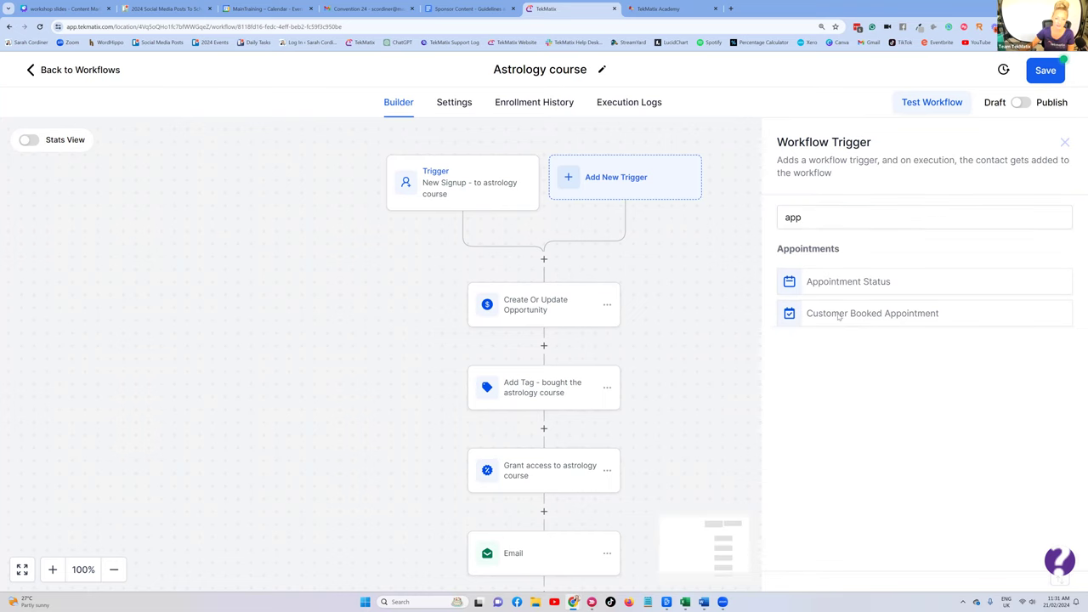
Filter the trigger to the 60 Min Consult Booking calendar and save it
click(568, 340)
click(602, 355)
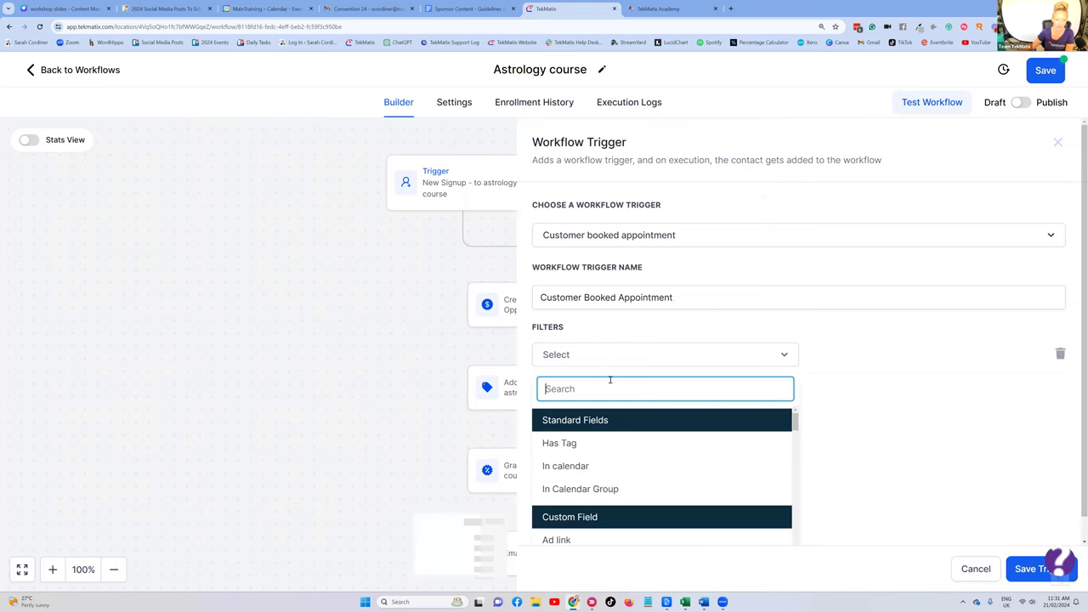
scroll(633, 425, down, 2)
scroll(633, 425, up, 2)
click(595, 465)
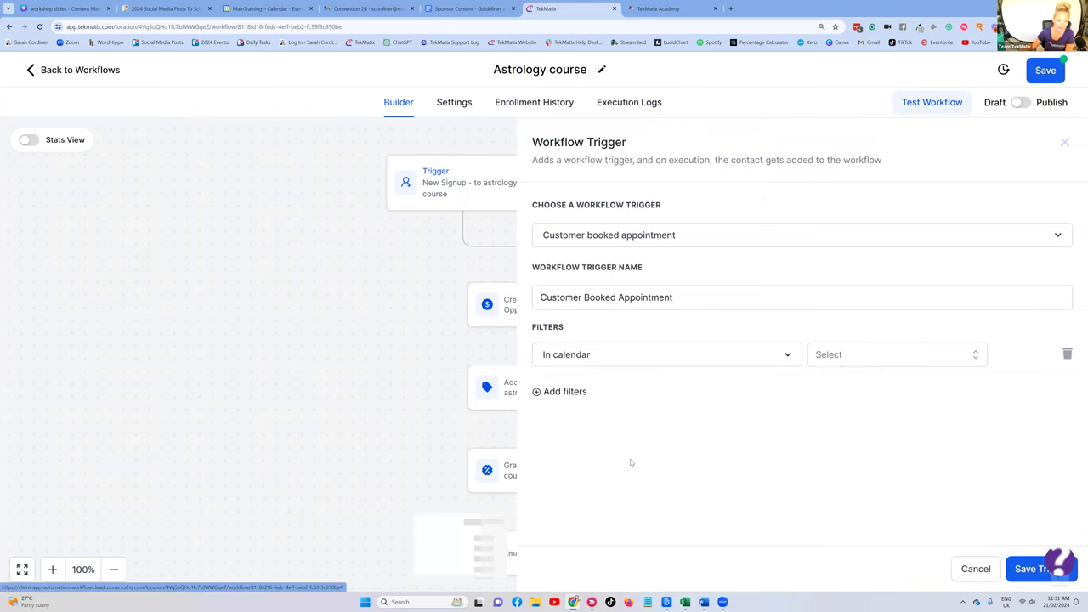
click(843, 360)
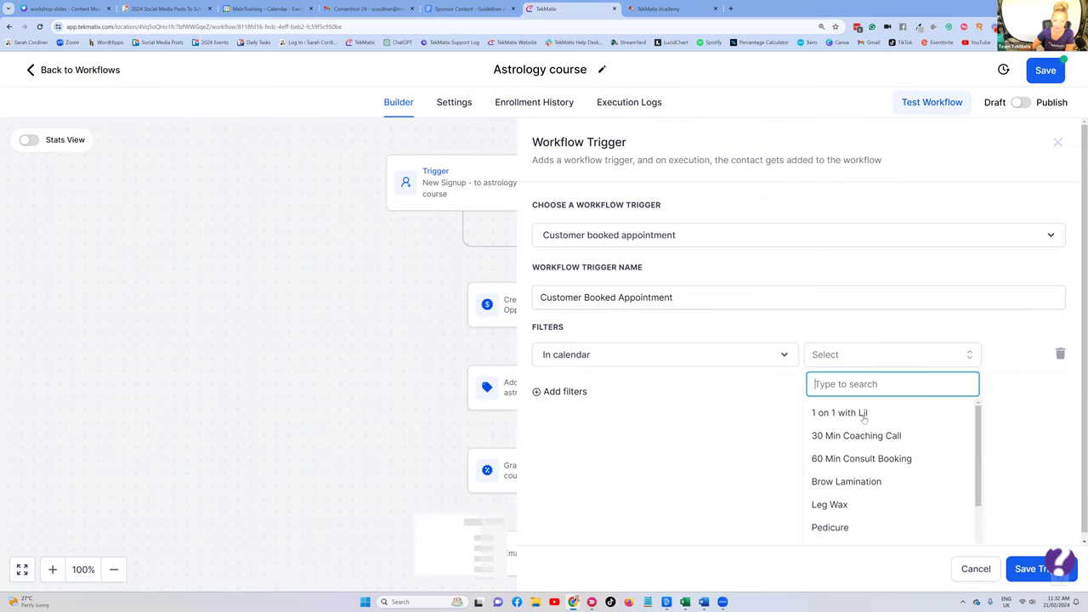
click(869, 461)
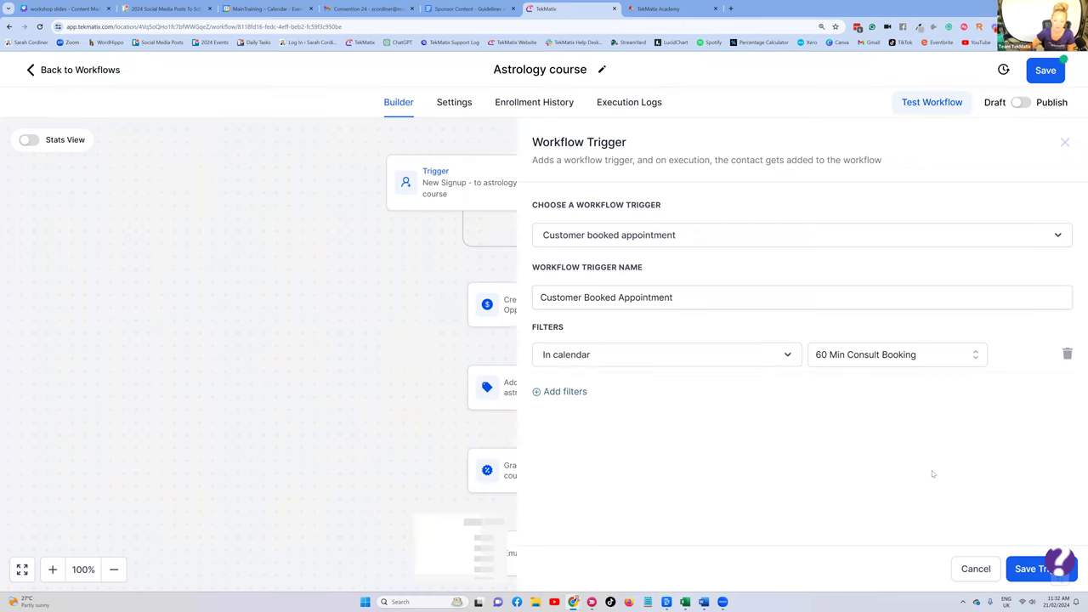
click(1020, 568)
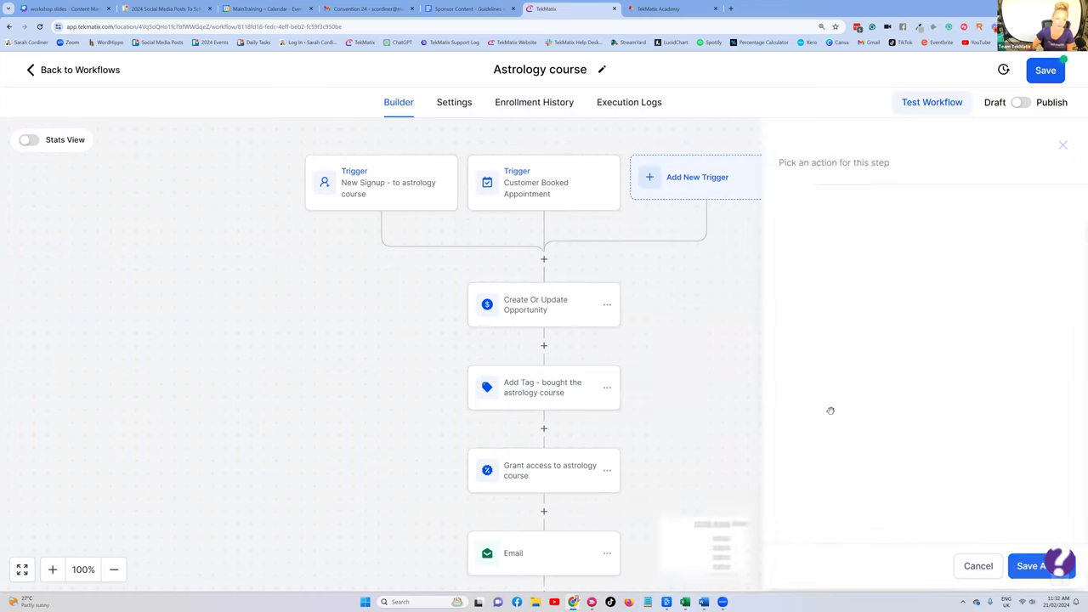
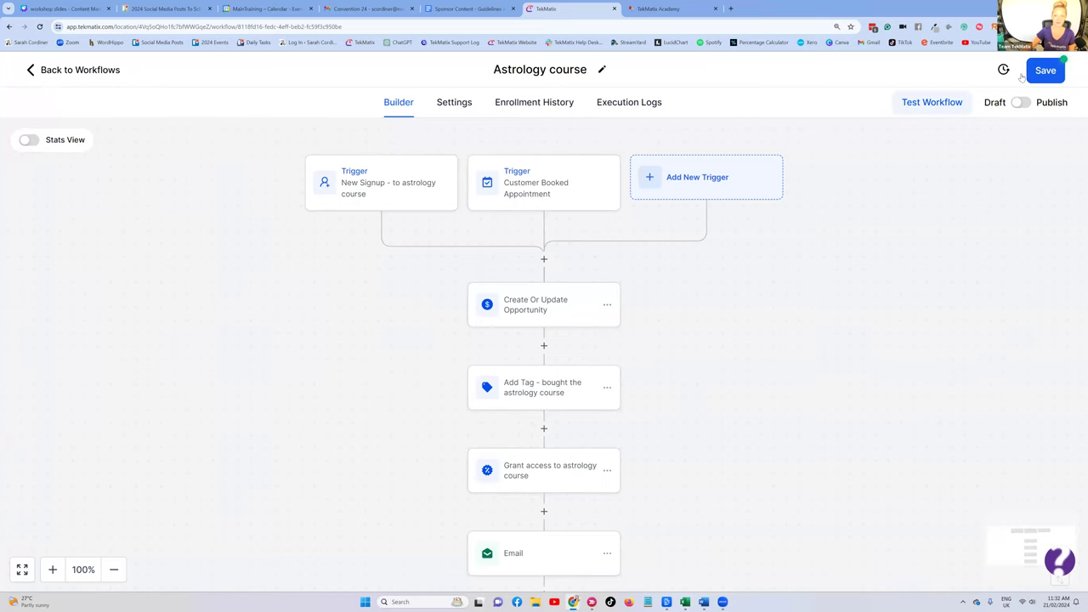
Leave the Astrology course builder and save on exit, then reach the 52-record Contacts list via Customer Journey
click(52, 72)
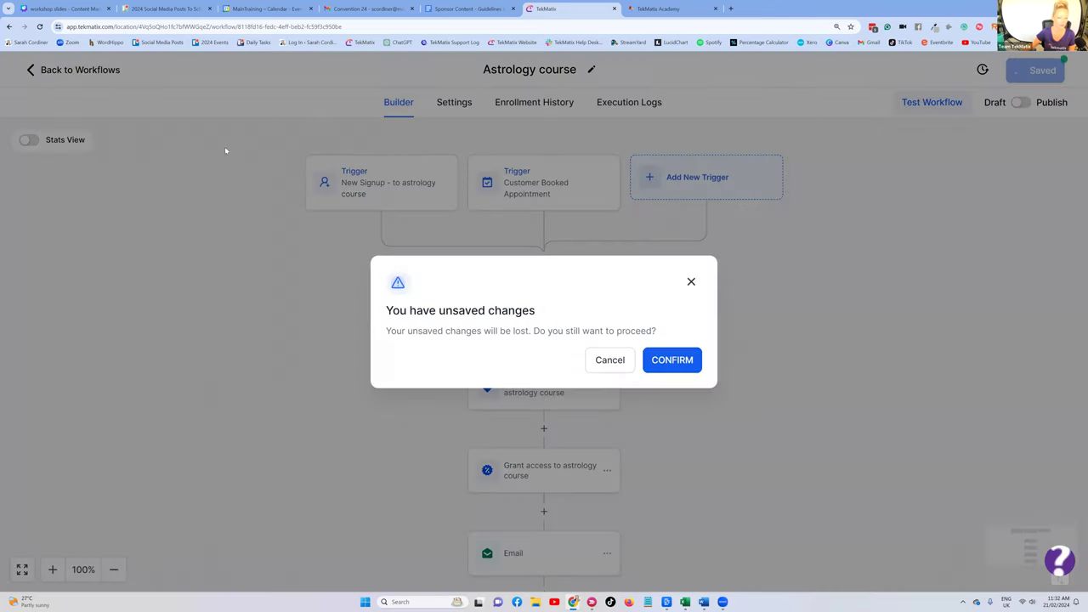
click(1048, 87)
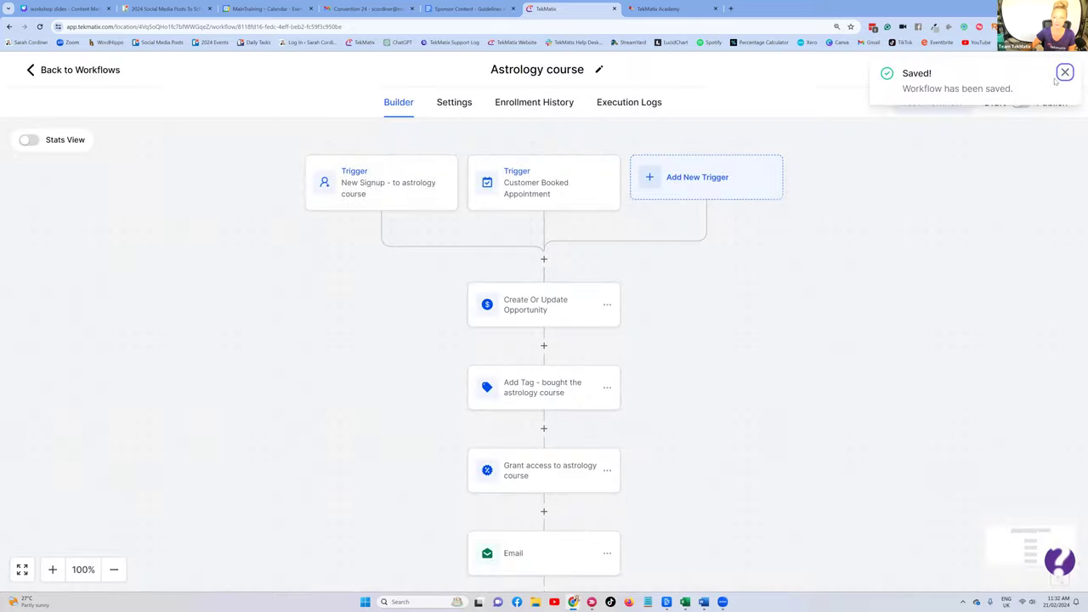
click(48, 73)
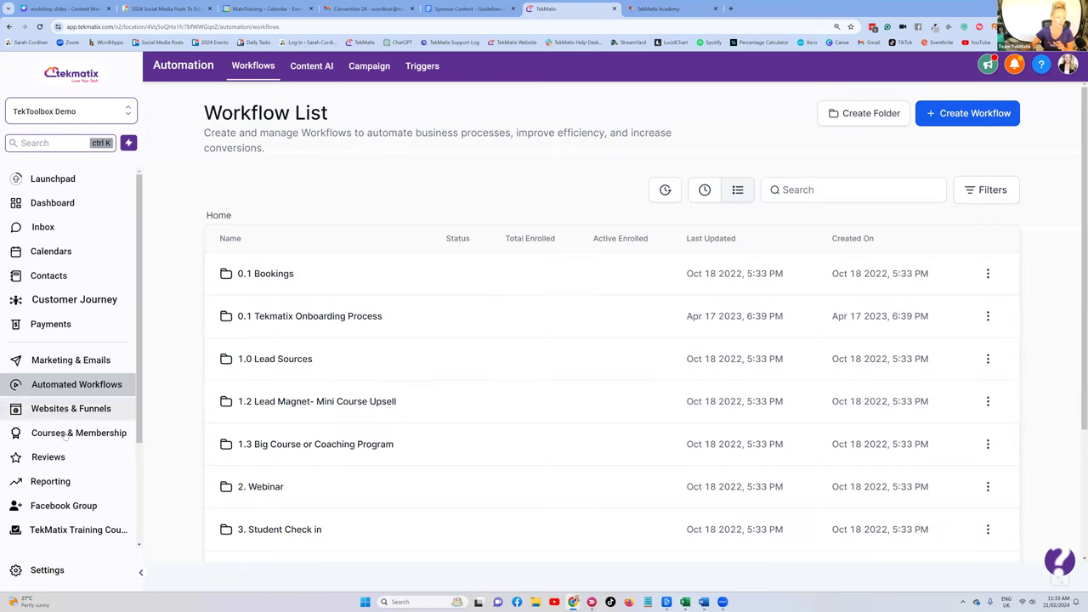
click(89, 304)
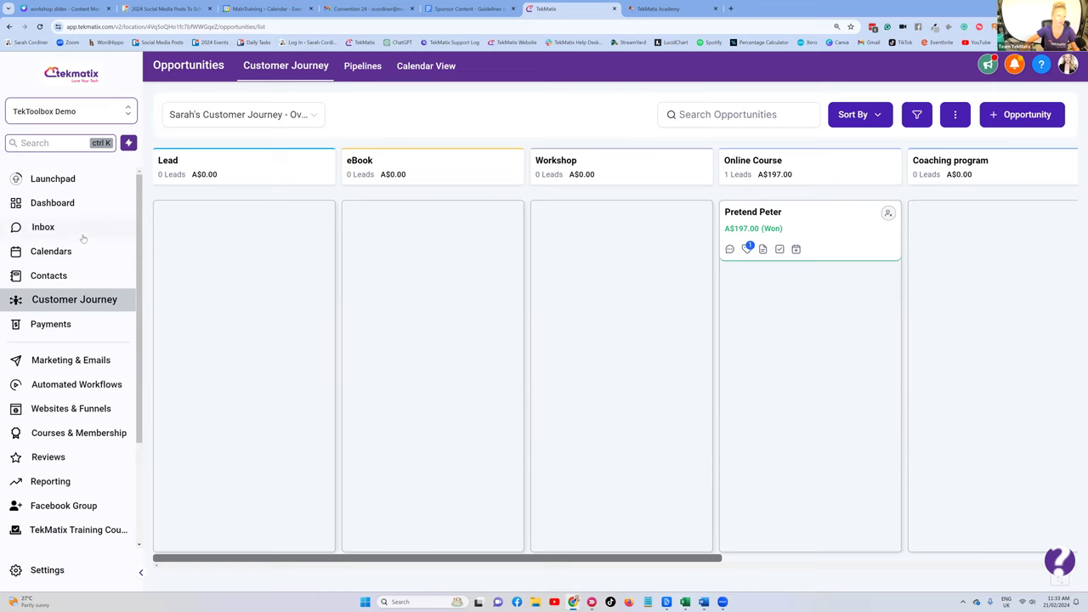
click(50, 277)
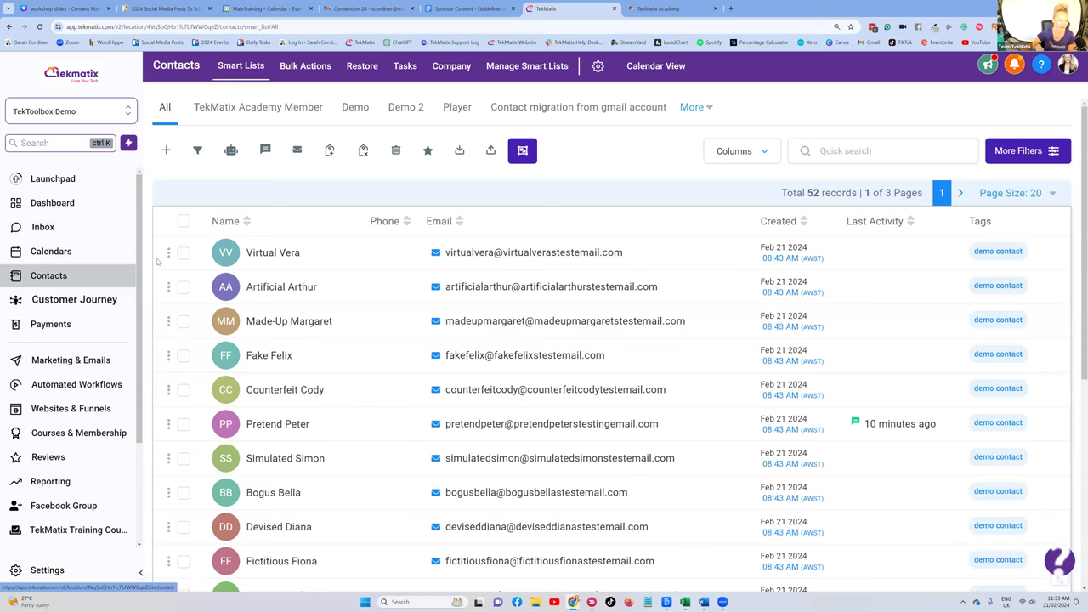
Select the first three demo contacts and open the first contact's record
click(182, 253)
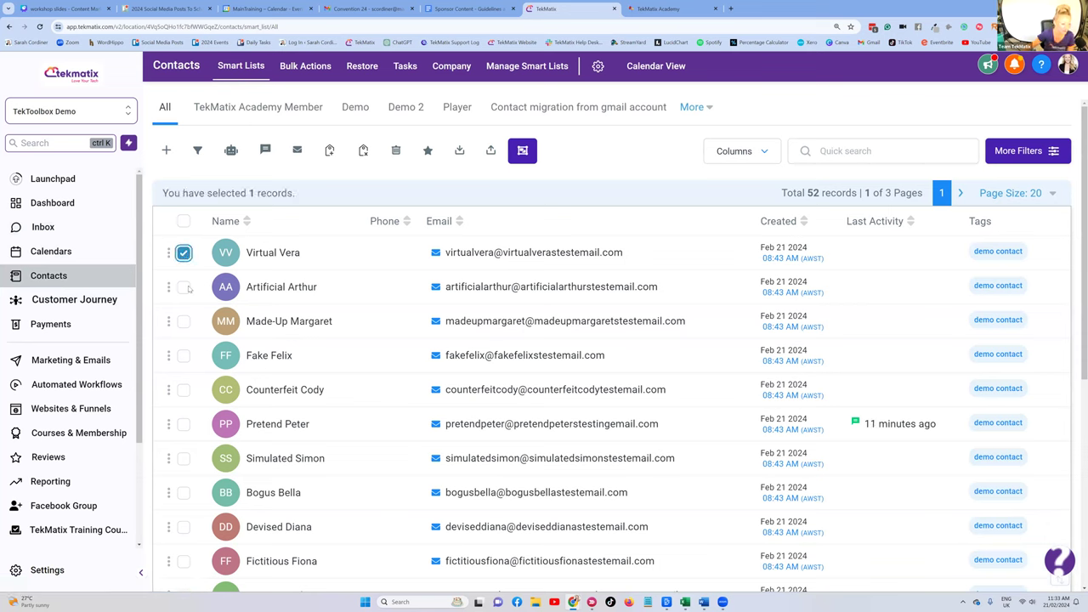
click(184, 287)
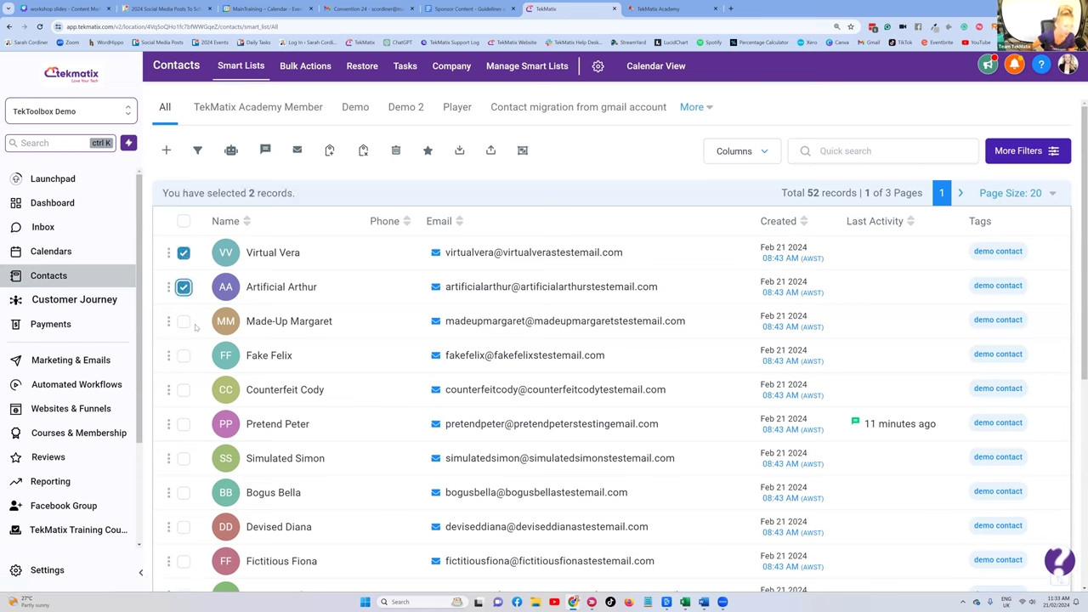
click(183, 322)
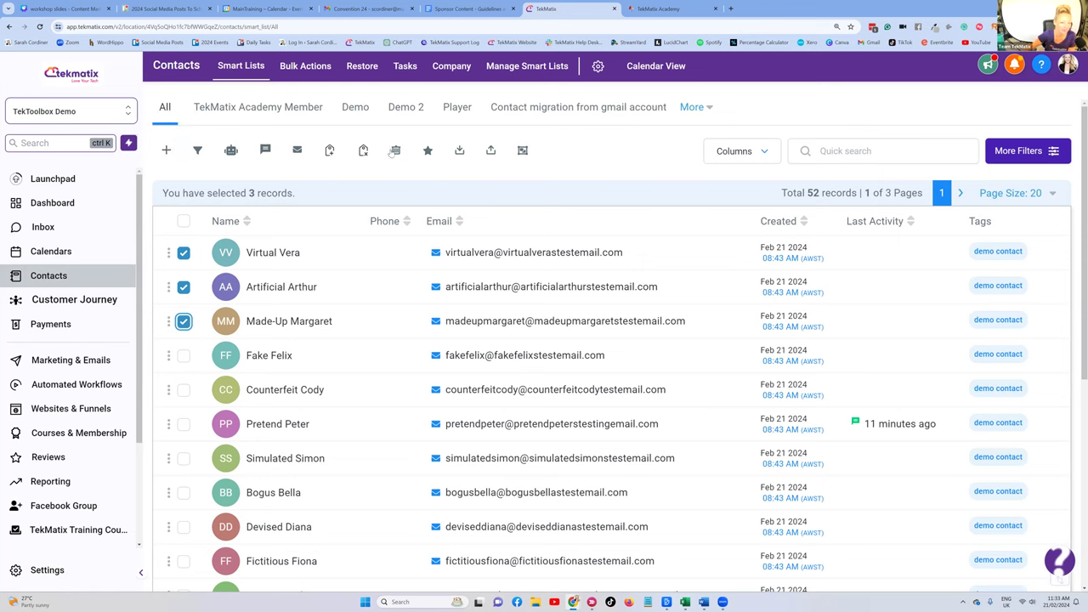
click(283, 257)
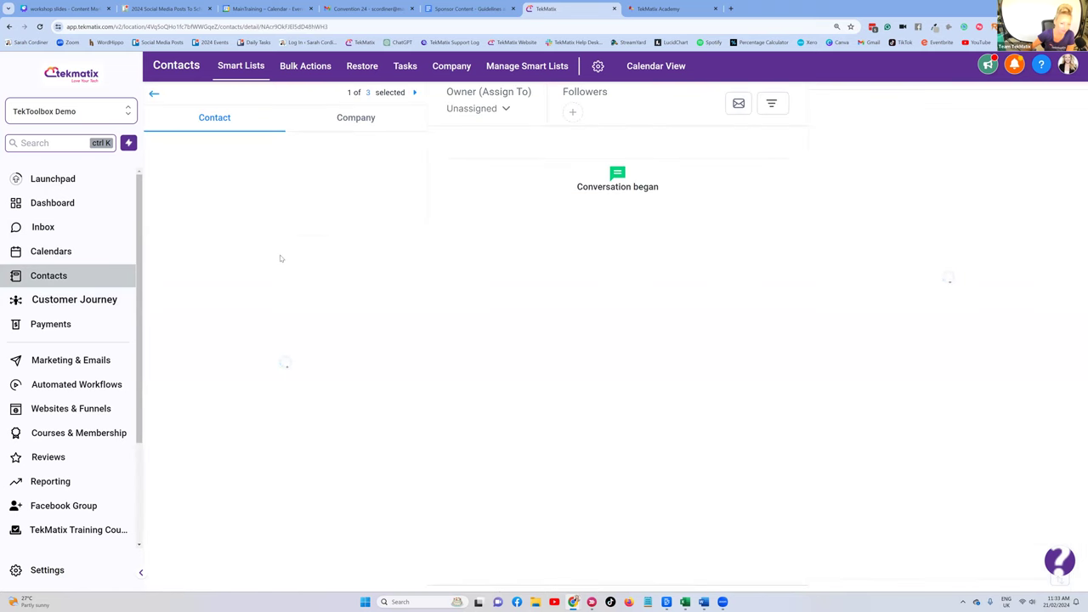
Assign the Astrology Online Course offer to the contact and return to Automated Workflows
scroll(284, 243, down, 10)
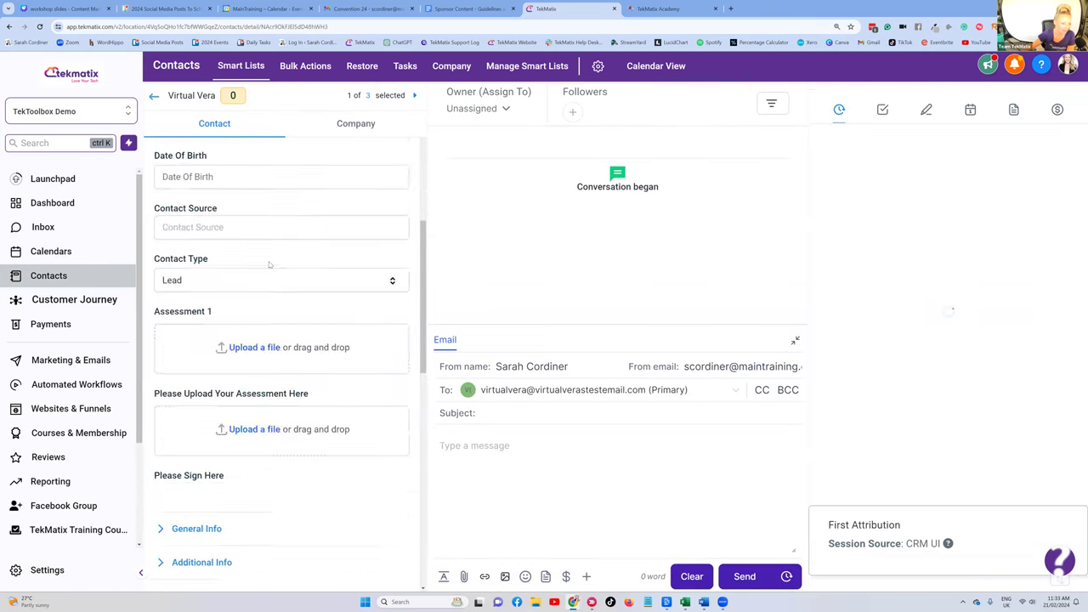
scroll(284, 241, down, 5)
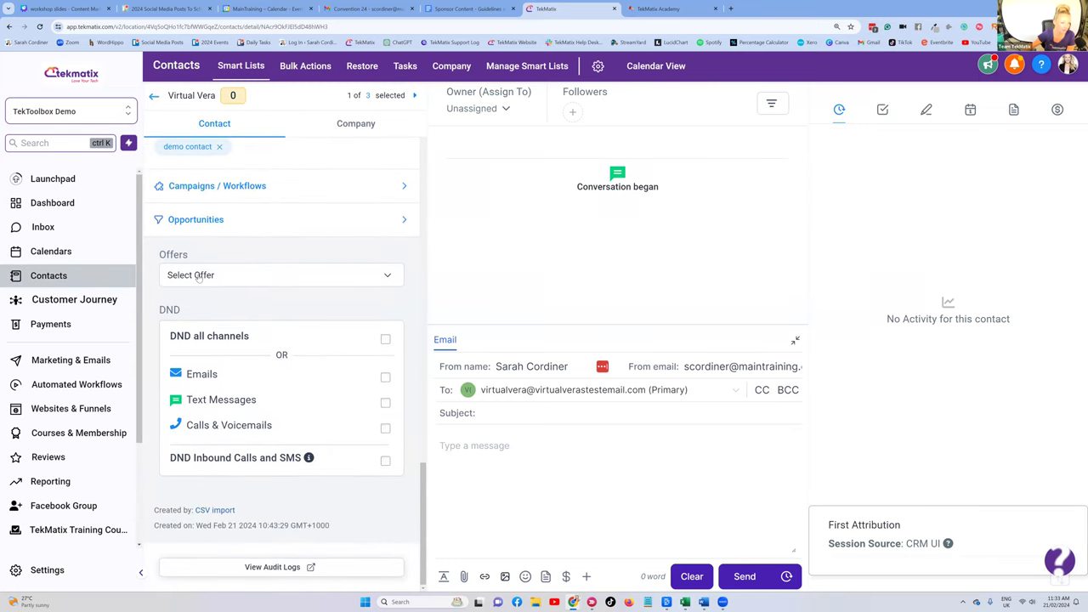
click(199, 277)
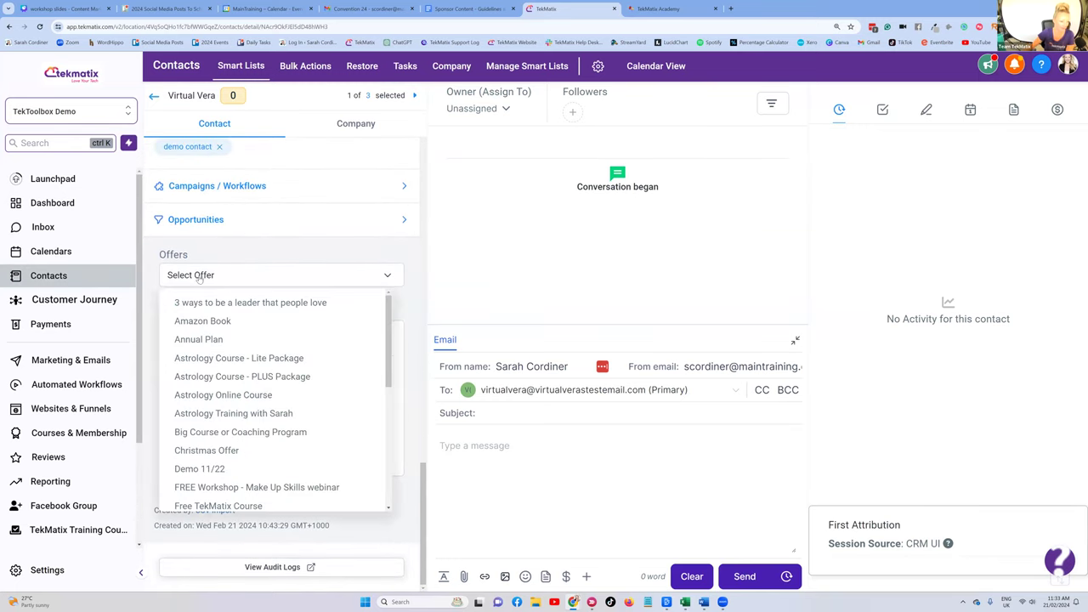
click(261, 396)
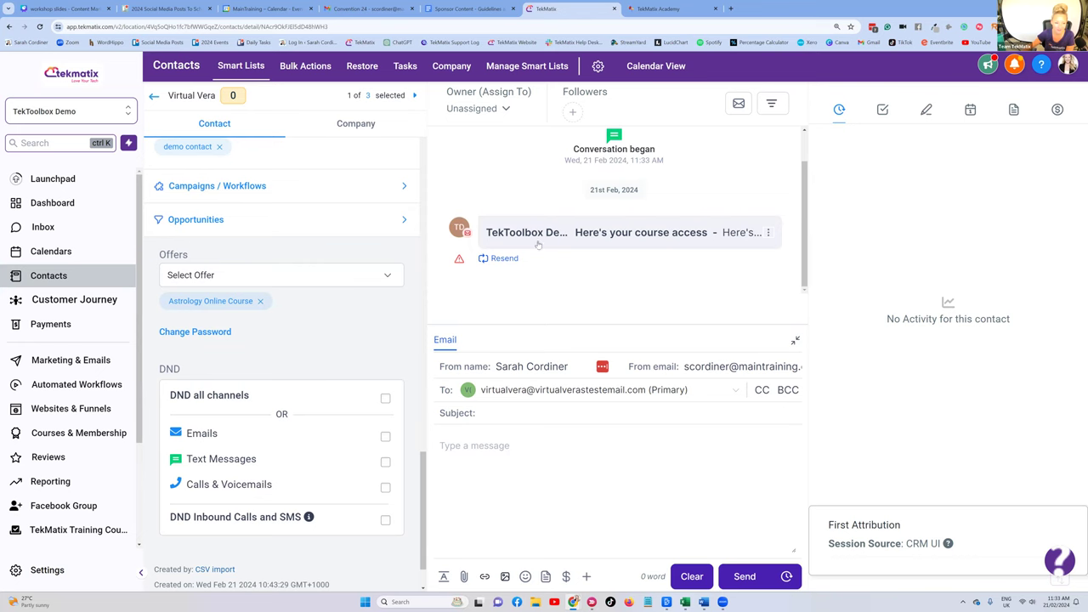
scroll(320, 417, up, 3)
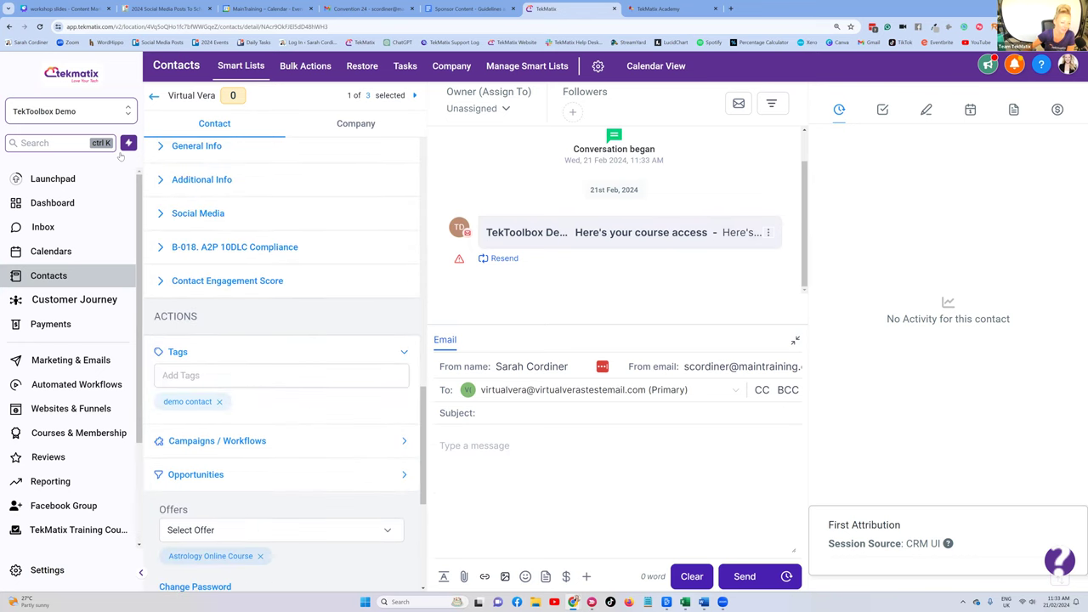
click(77, 387)
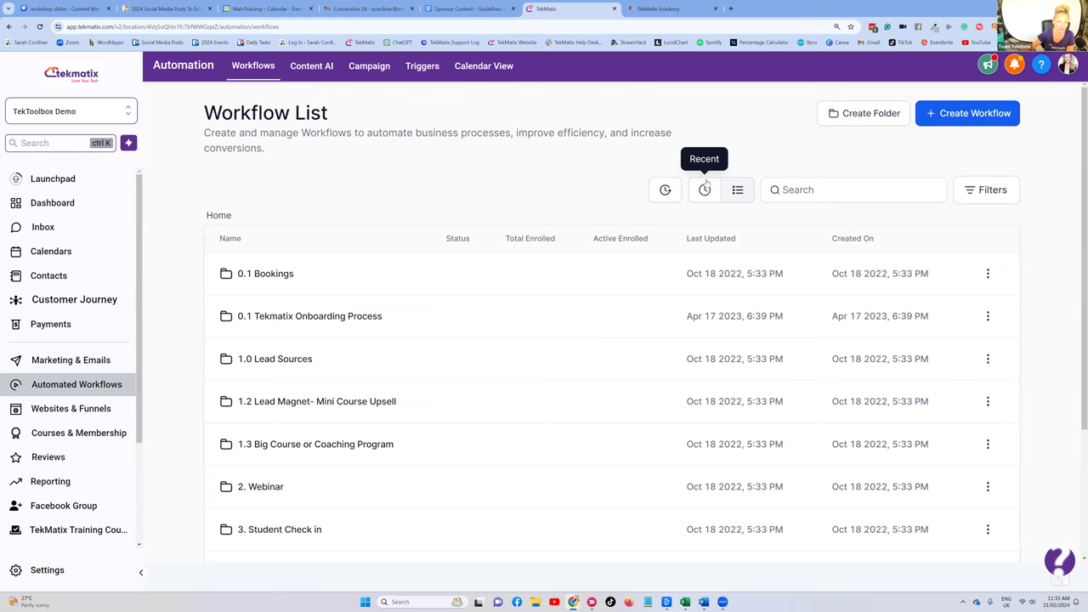
Open Astrology course from the Recent workflows and switch it from Draft to Publish
click(704, 191)
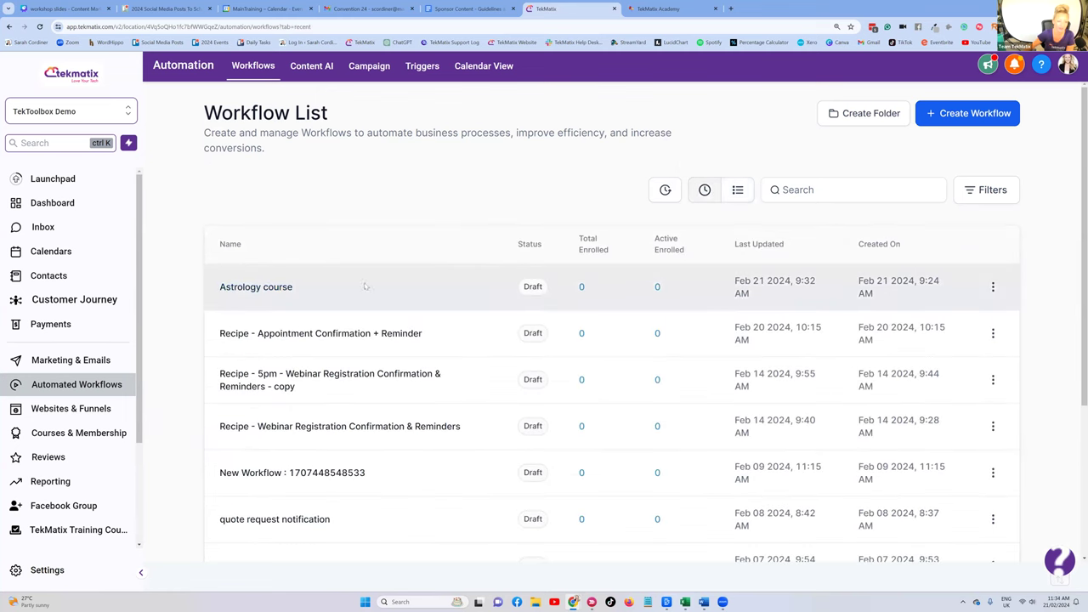
click(281, 291)
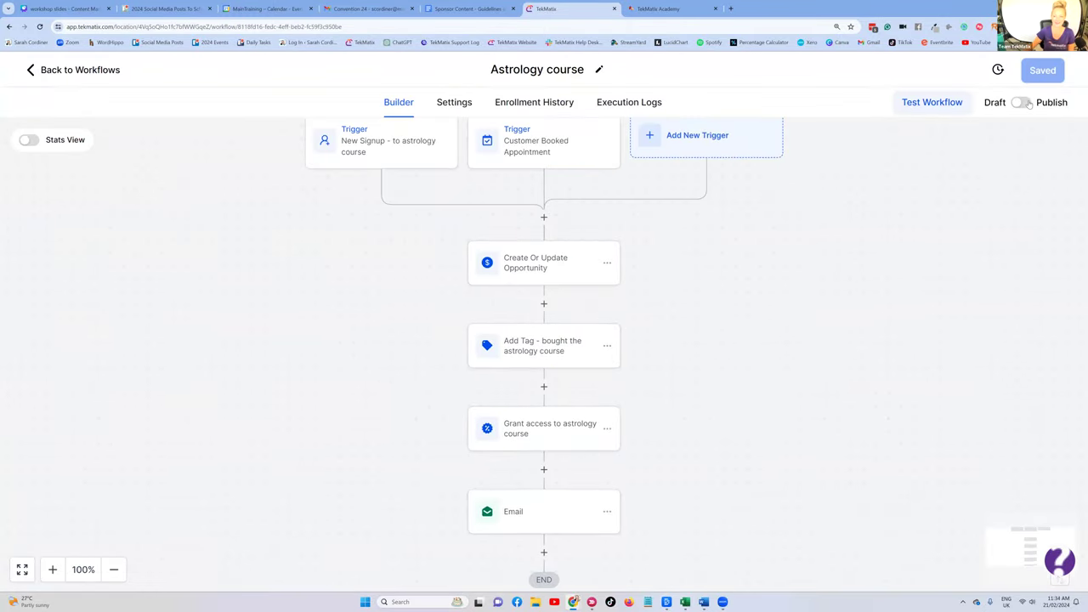
click(1027, 103)
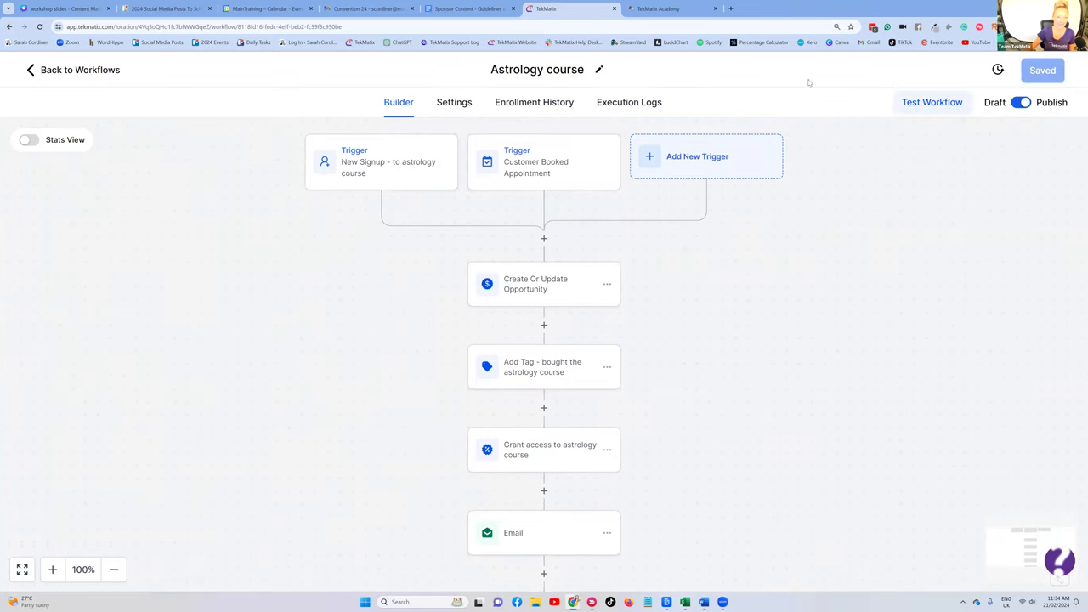
Switch to the other TekMatix tab and open the Contacts list
right_click(590, 9)
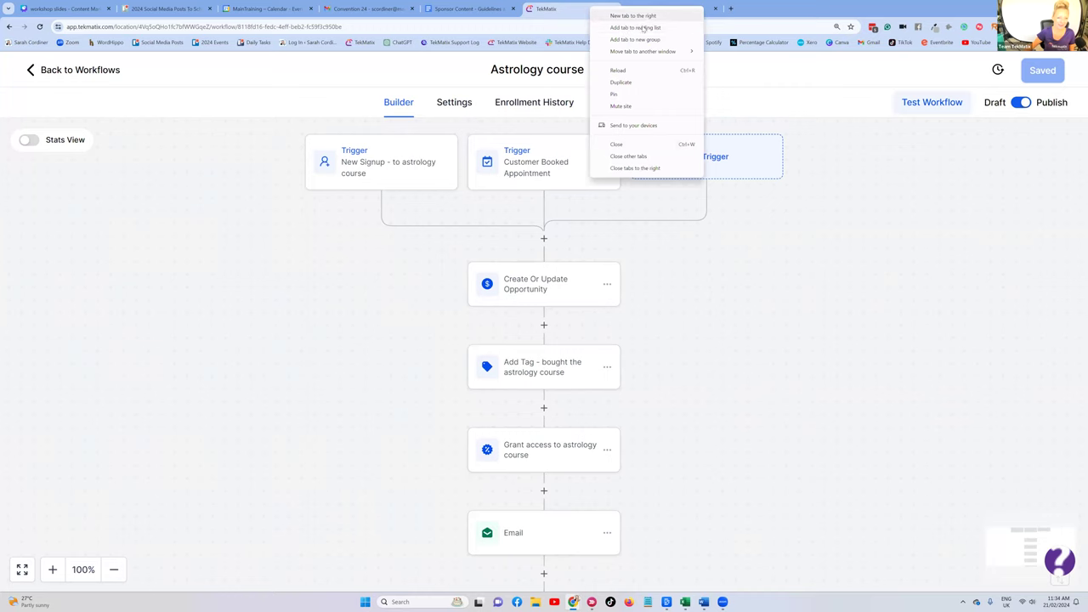
key(Escape)
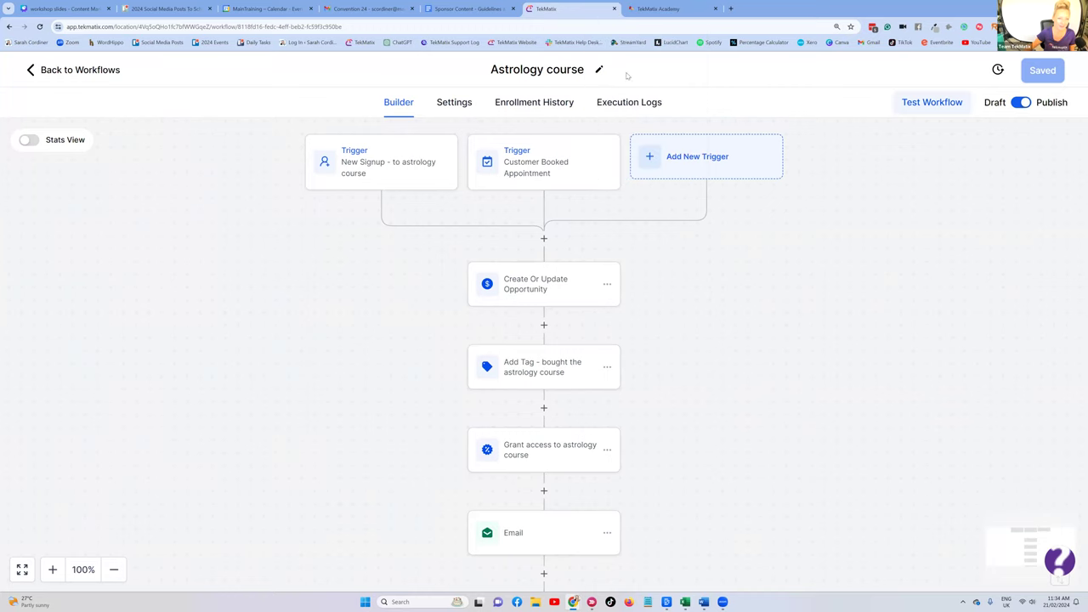
click(535, 9)
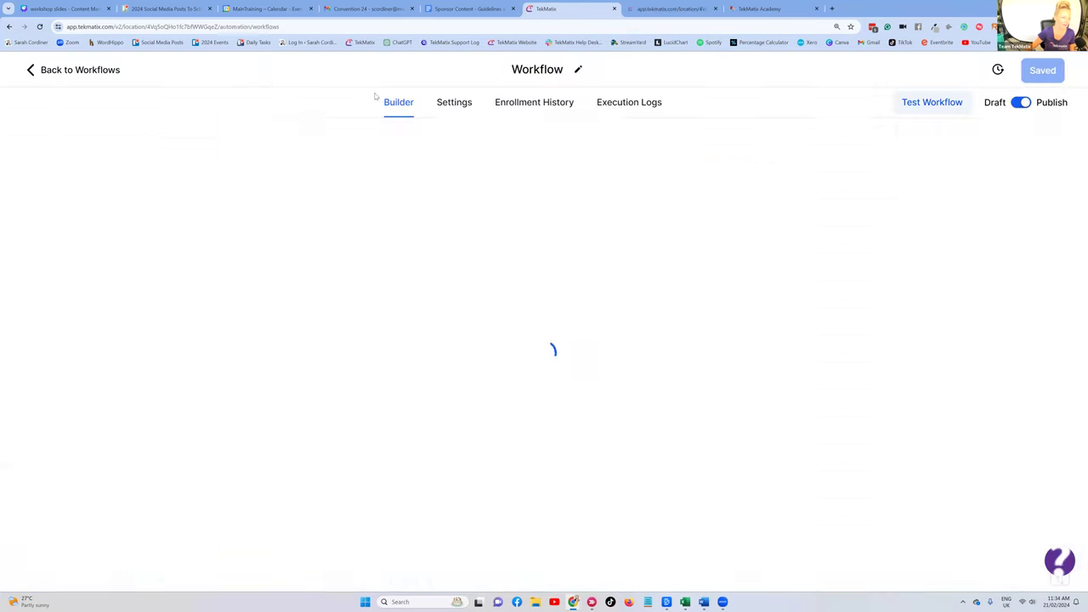
click(59, 278)
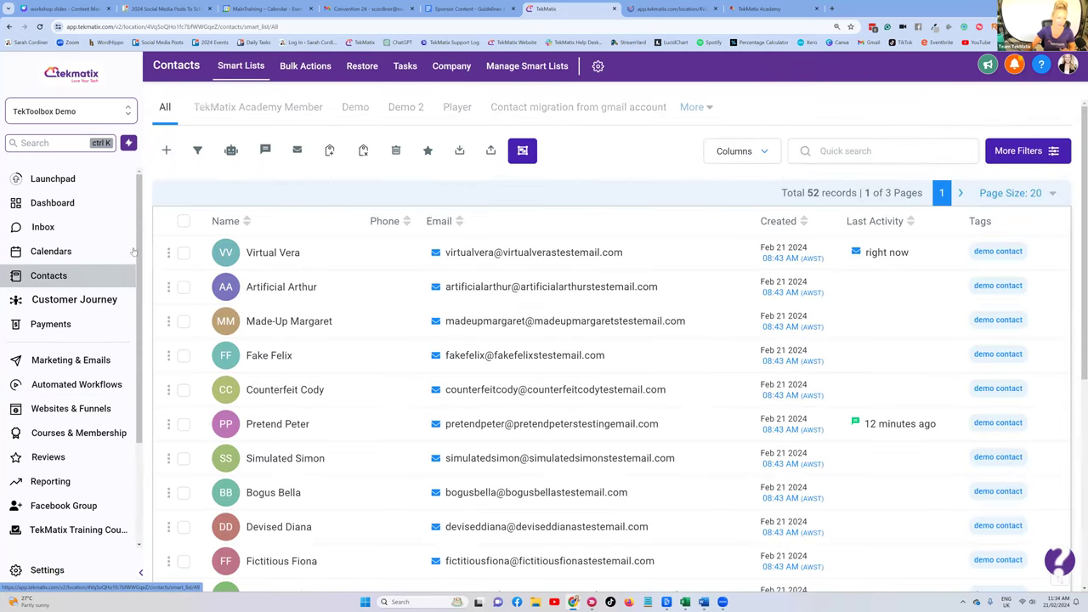
Open the first contact and remove, then re-assign, the Astrology Online Course offer
click(271, 256)
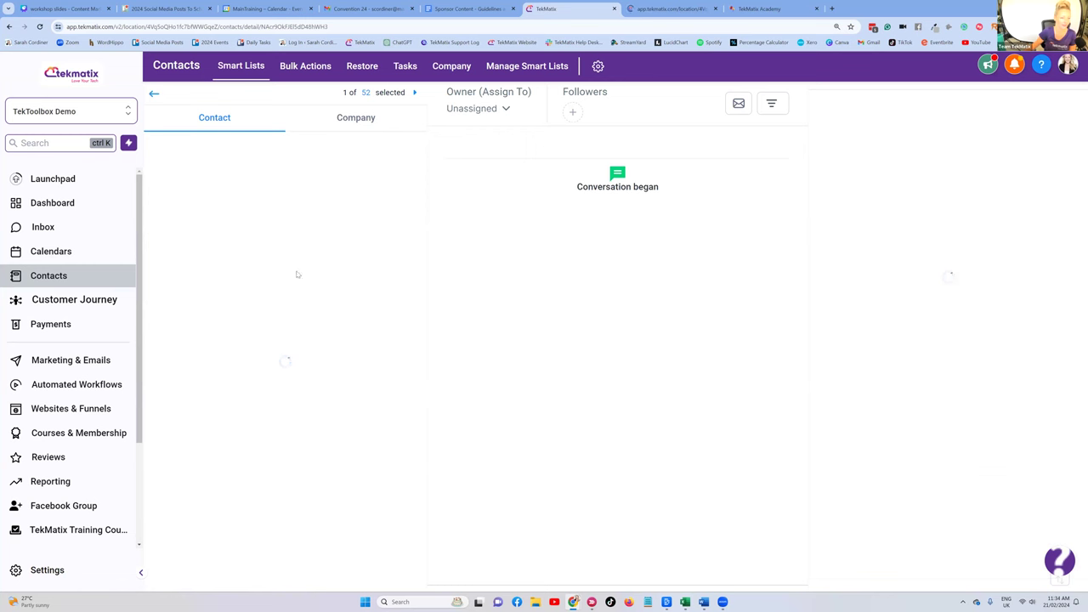
scroll(281, 312, down, 7)
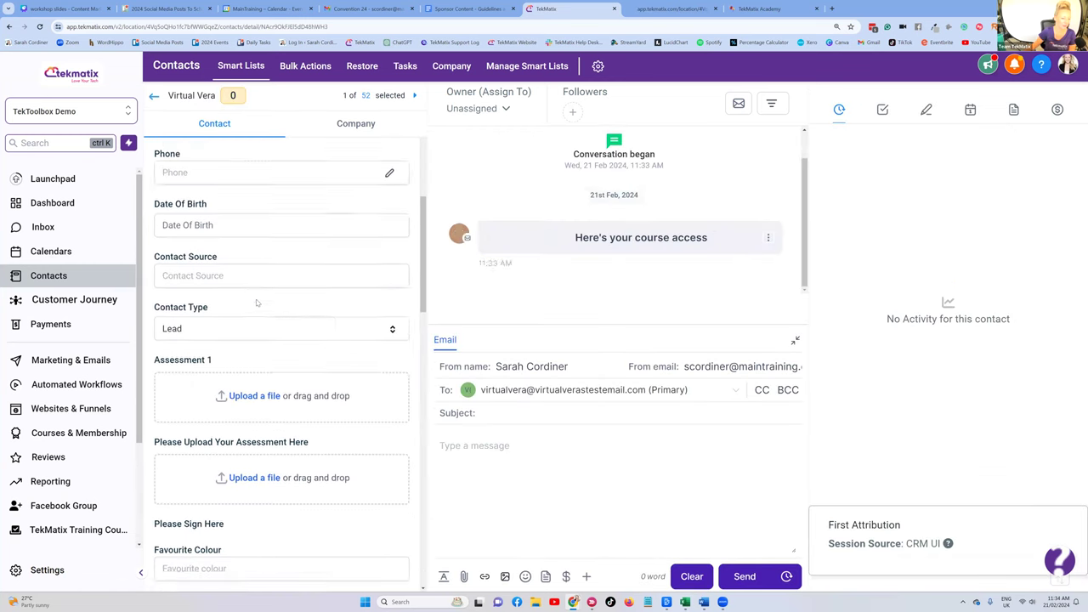
scroll(281, 313, down, 10)
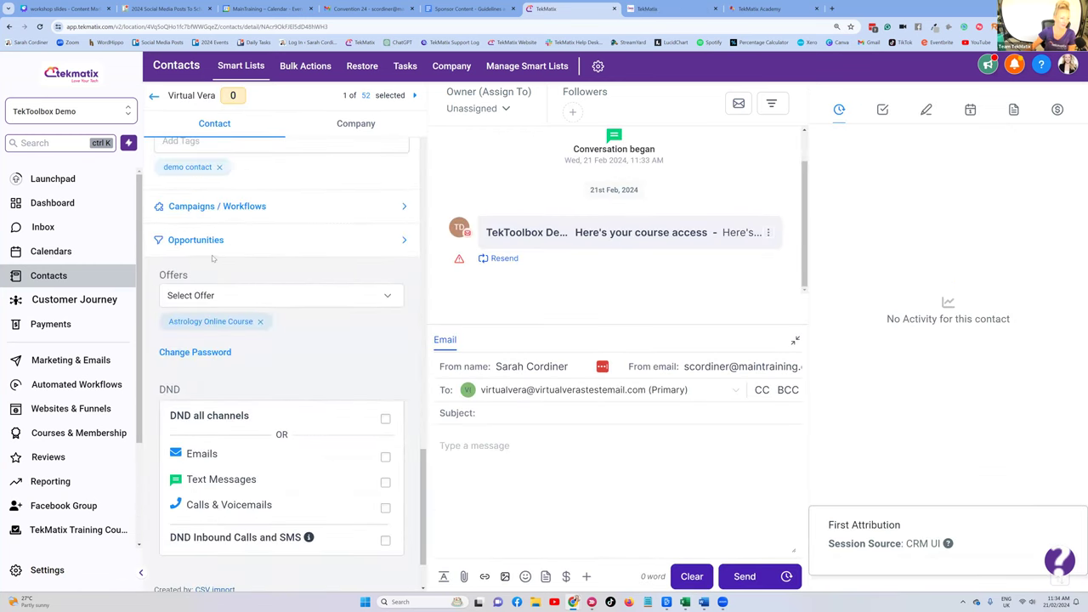
click(259, 279)
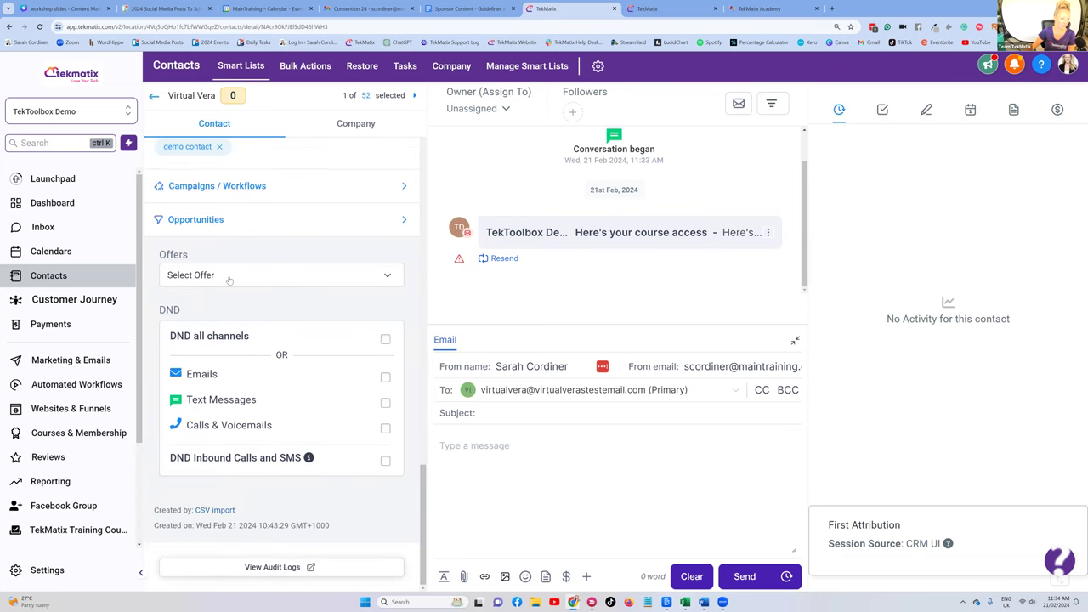
click(230, 279)
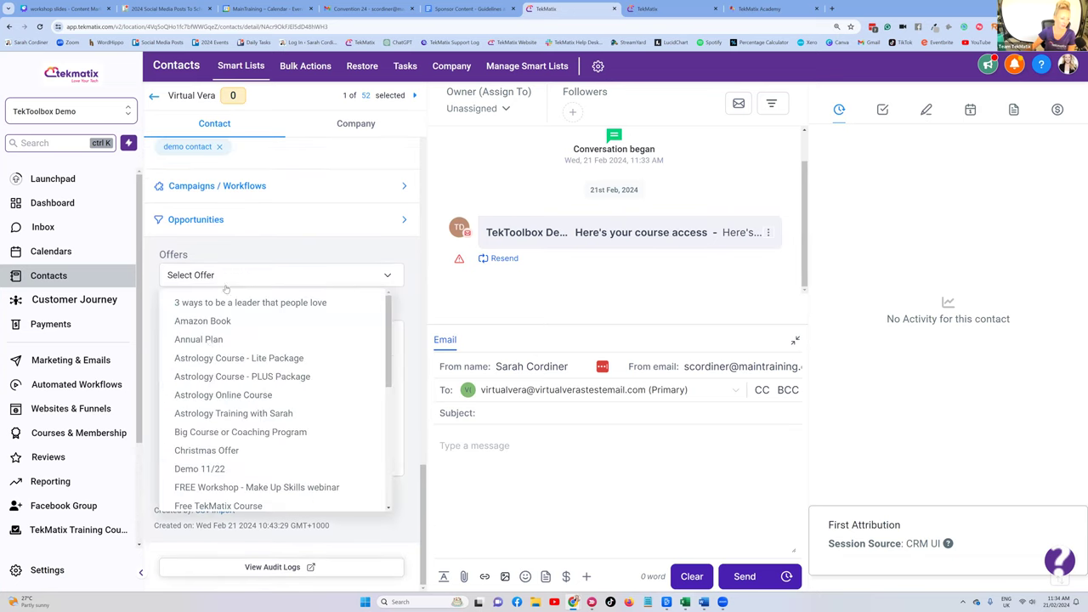
click(239, 396)
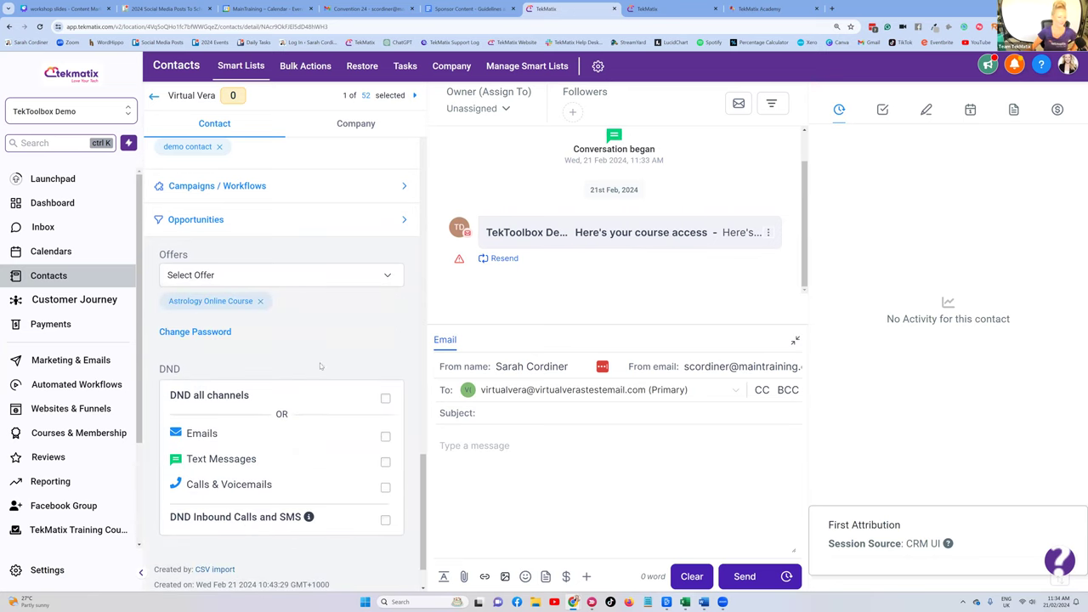
scroll(352, 401, down, 1)
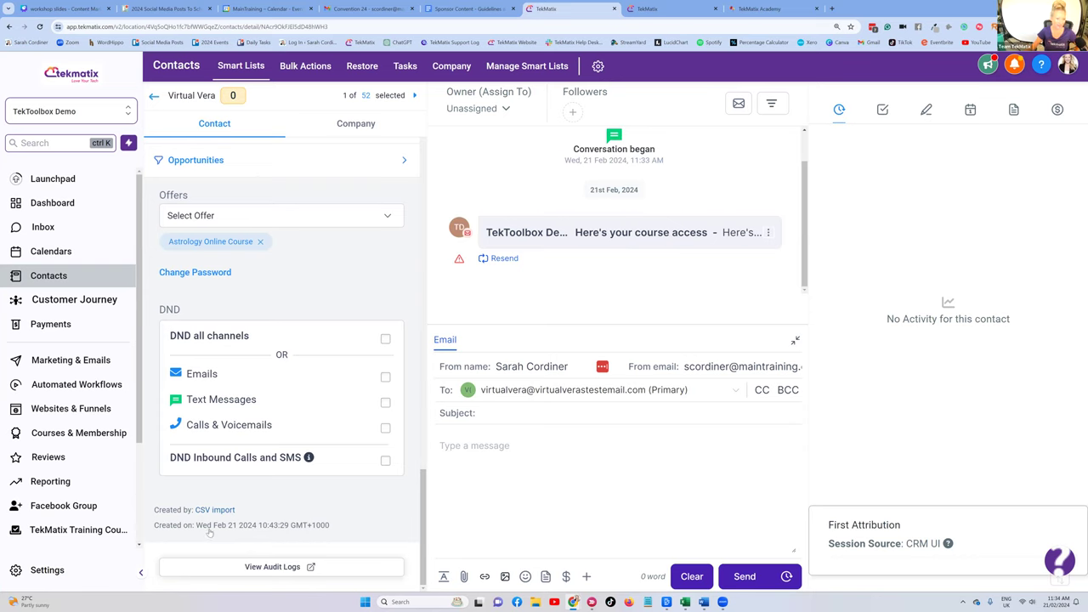
scroll(198, 283, up, 1)
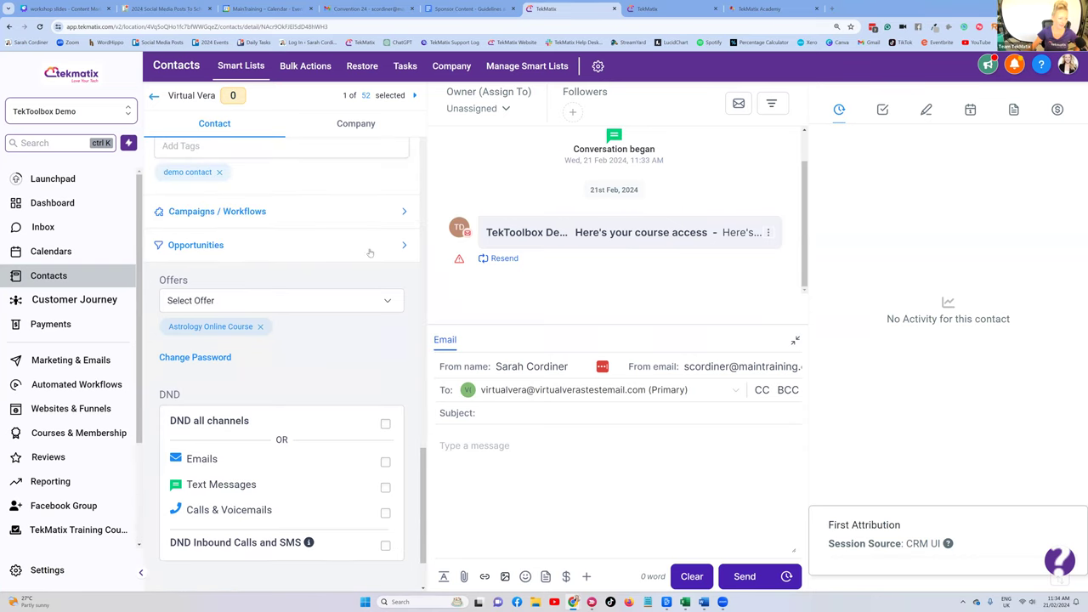
Expand the contact's Opportunities and Campaigns / Workflows sections, both still empty
click(405, 245)
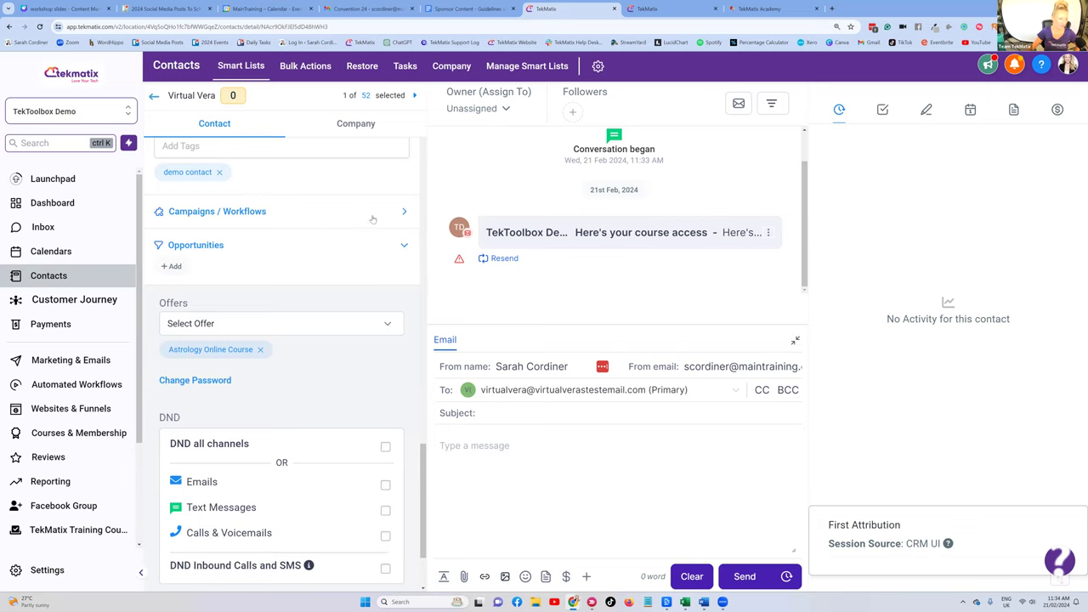
click(403, 212)
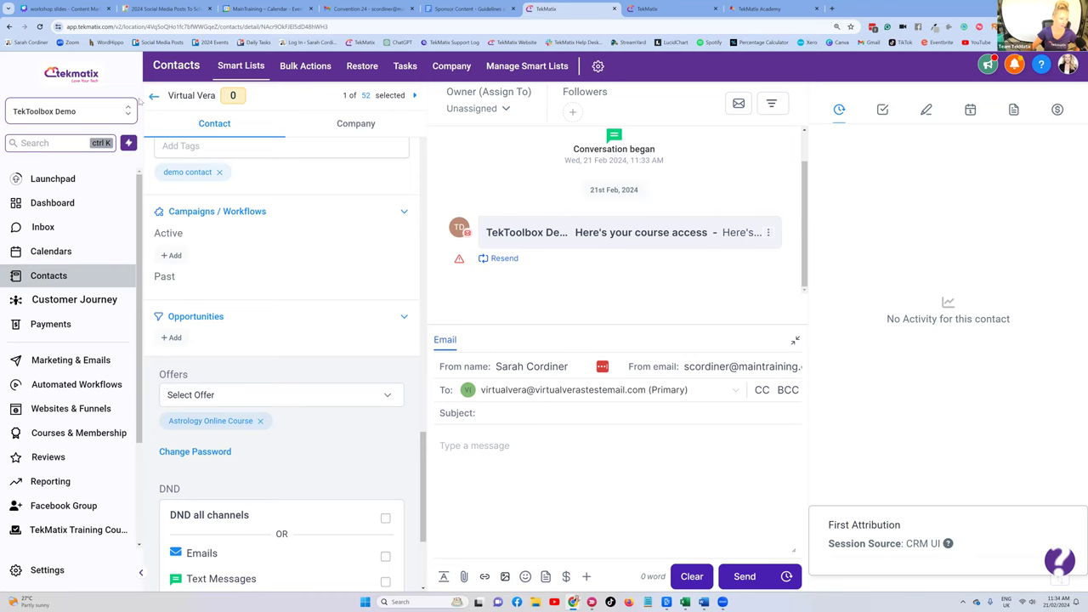
scroll(255, 221, up, 2)
scroll(259, 229, down, 2)
scroll(266, 246, up, 1)
scroll(266, 255, down, 1)
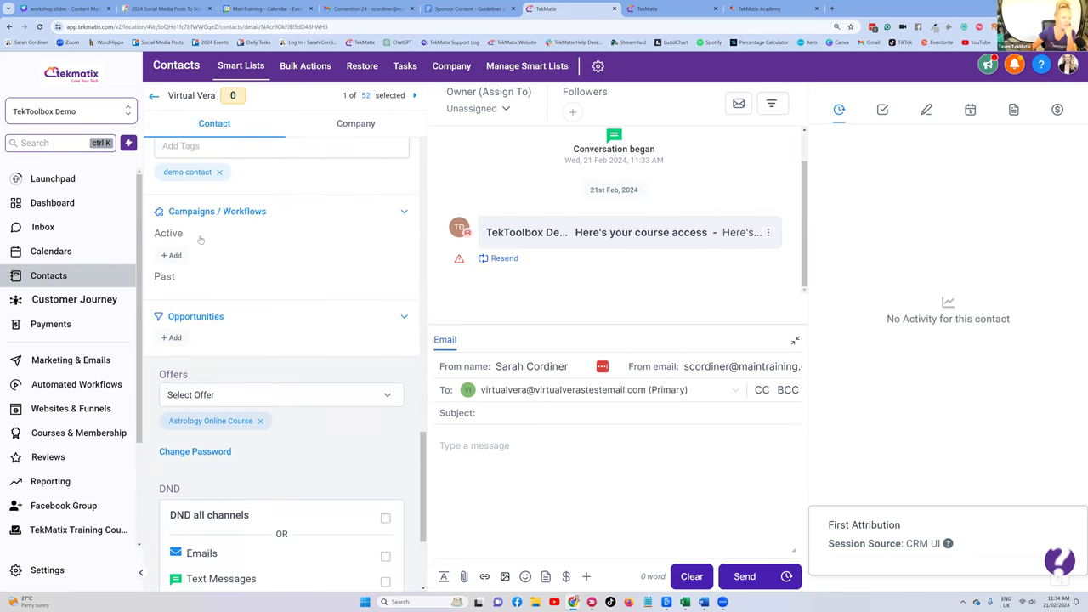
scroll(196, 238, down, 1)
scroll(217, 289, up, 1)
scroll(213, 260, down, 2)
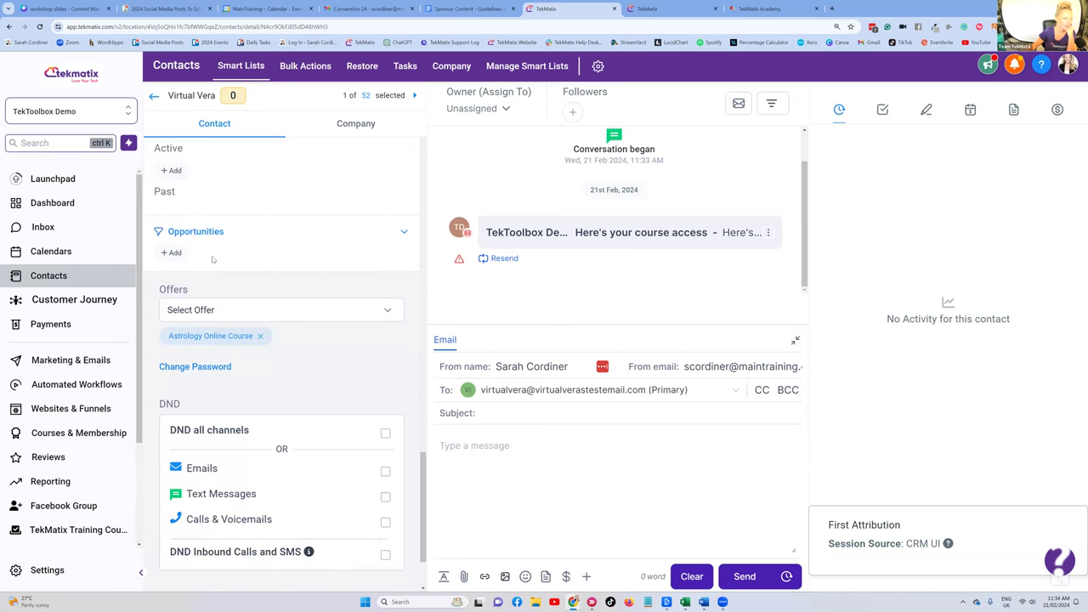
scroll(213, 261, up, 2)
Add the contact to the Workflow - Astrology course workflow, found by searching 'as'
click(238, 298)
click(420, 137)
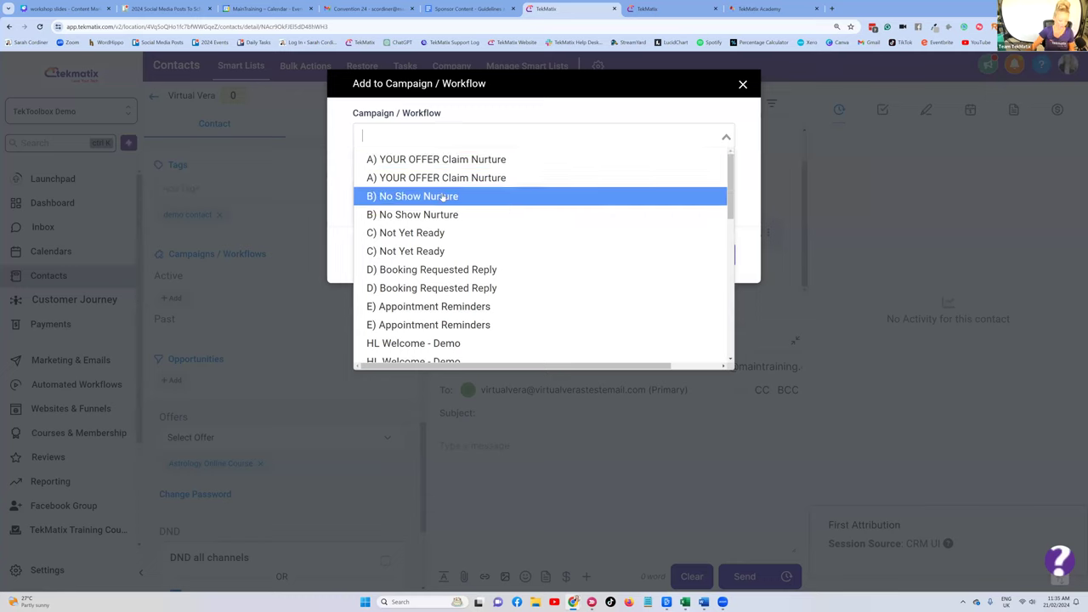
text(as)
click(426, 163)
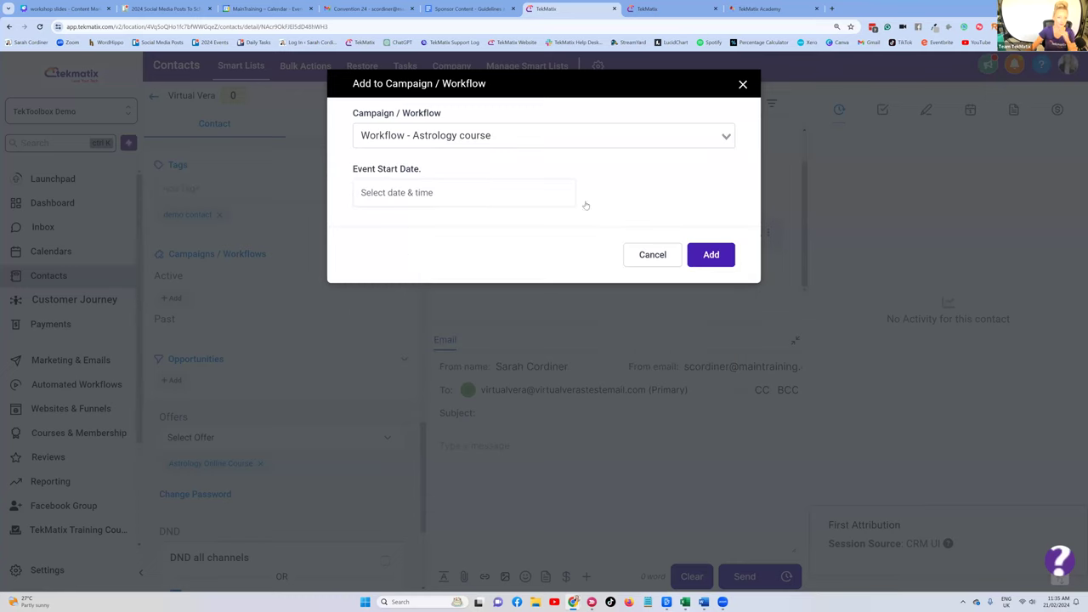
click(699, 249)
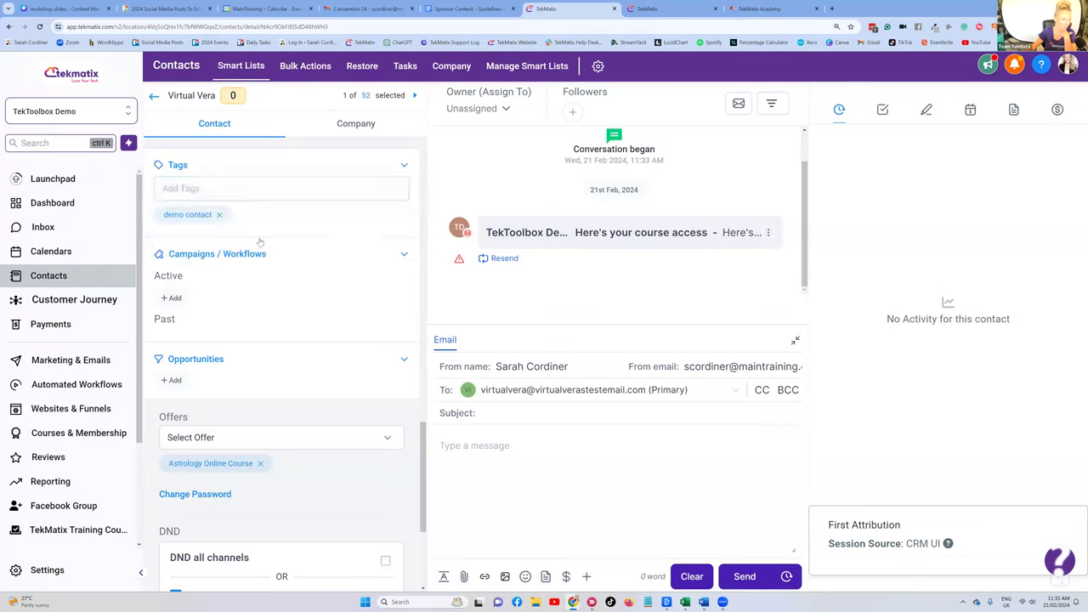
Undo an accidental paste into the Tags field, collapse Tags, and switch to the workflow tab
click(255, 189)
key(ctrl+v)
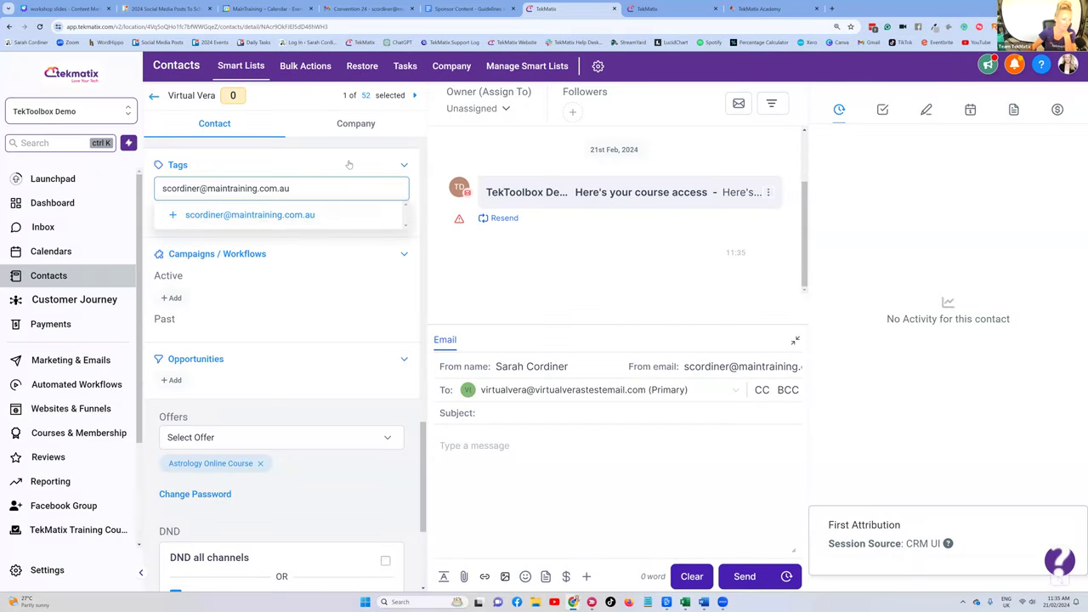
key(ctrl+z)
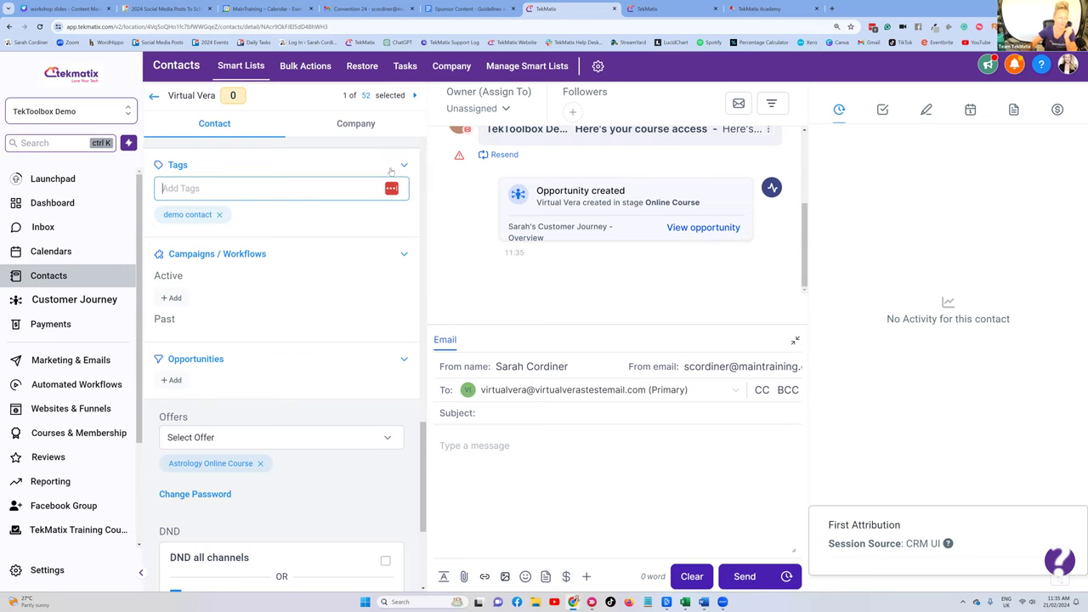
click(405, 165)
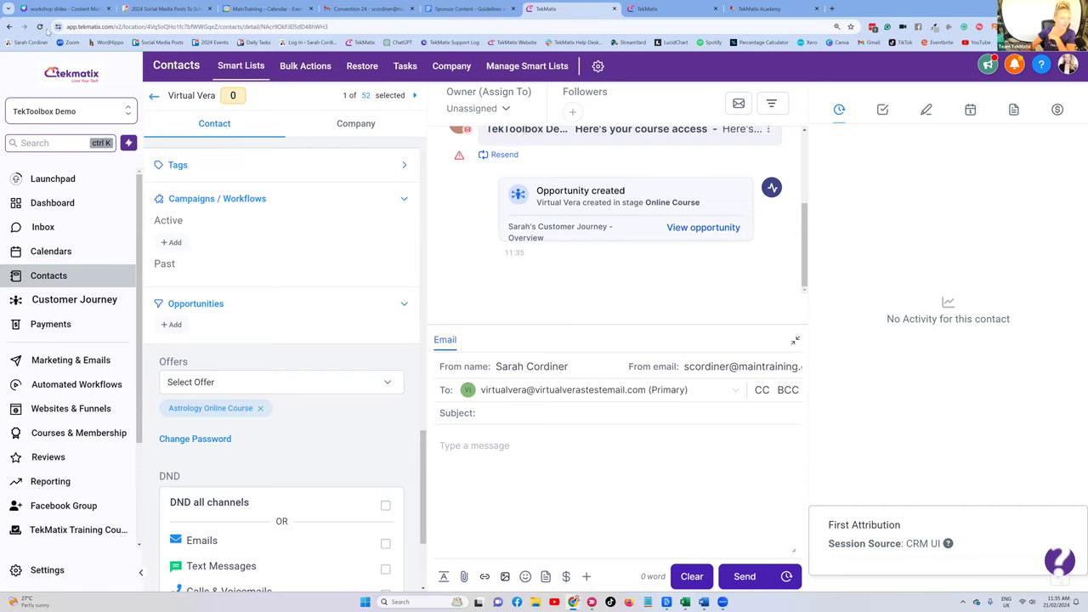
scroll(365, 161, up, 2)
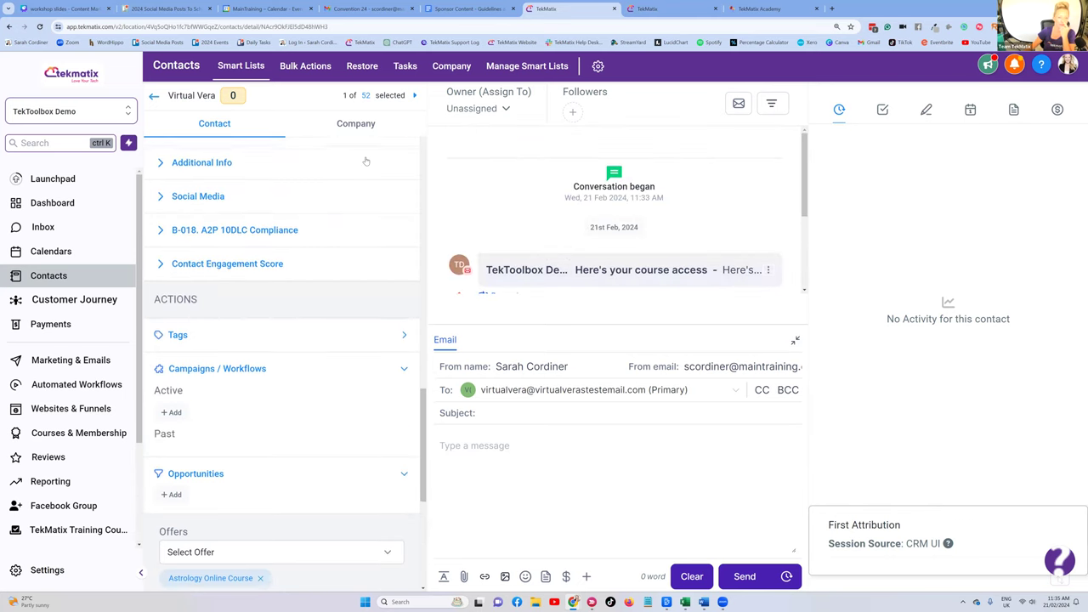
scroll(365, 161, up, 4)
click(667, 8)
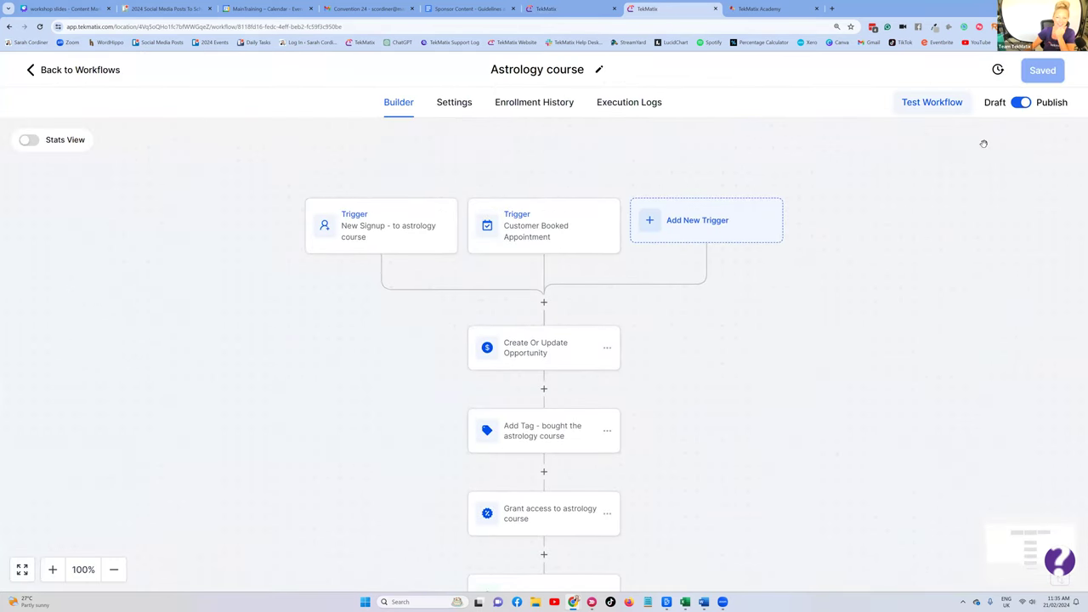
Review the workflow's Enrollment History, Execution Logs and Settings tabs
click(522, 109)
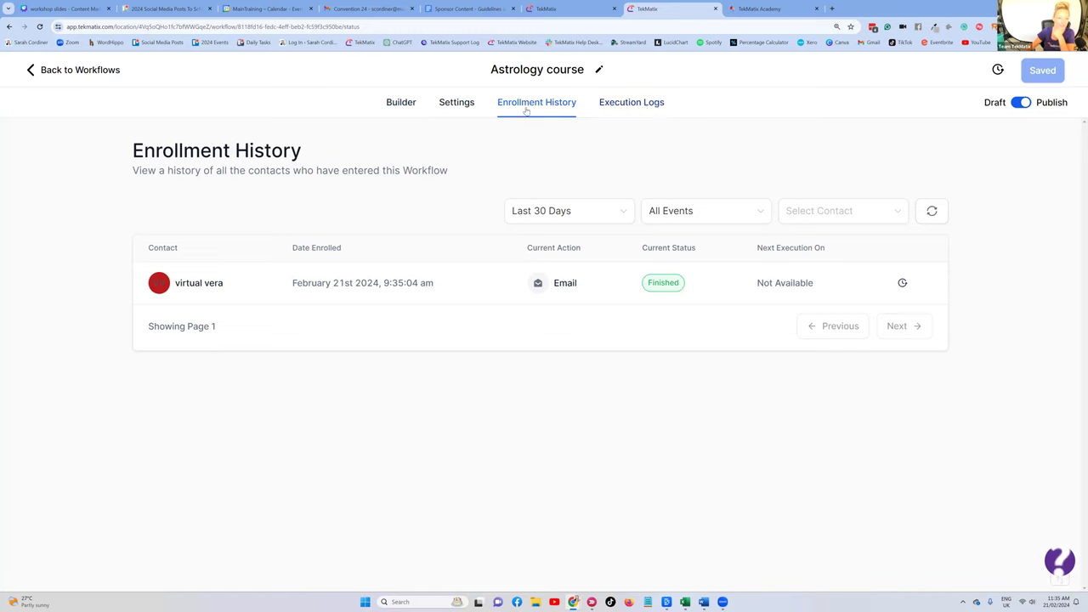
click(644, 107)
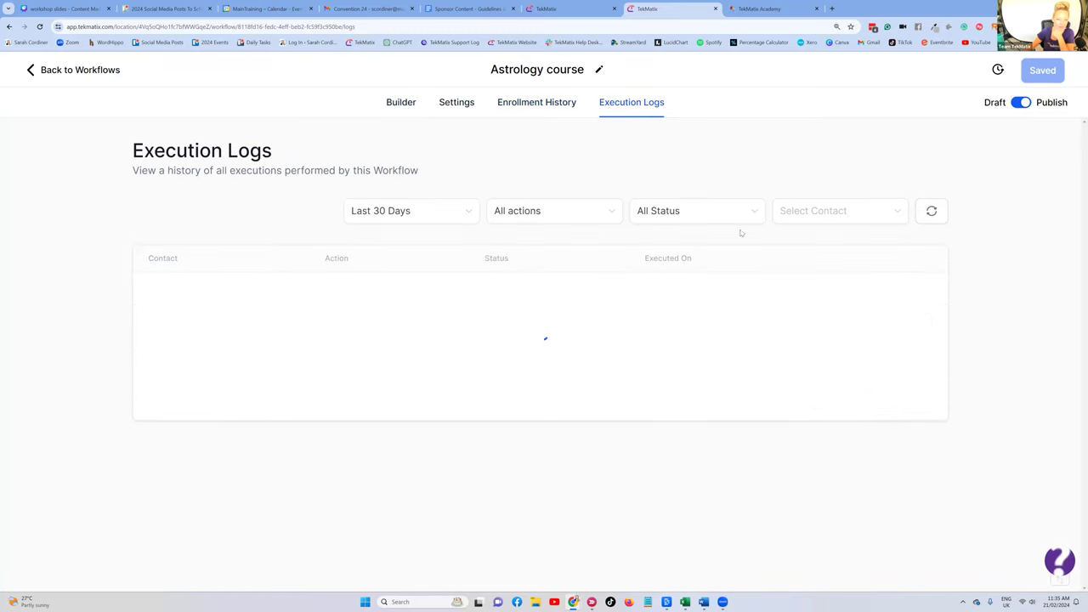
click(524, 103)
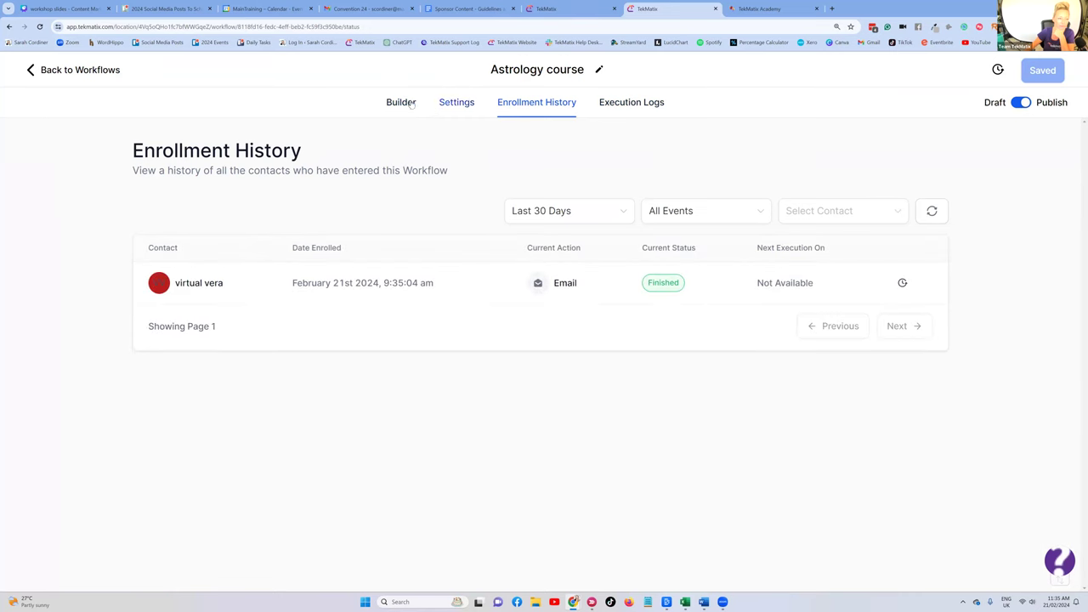
click(459, 106)
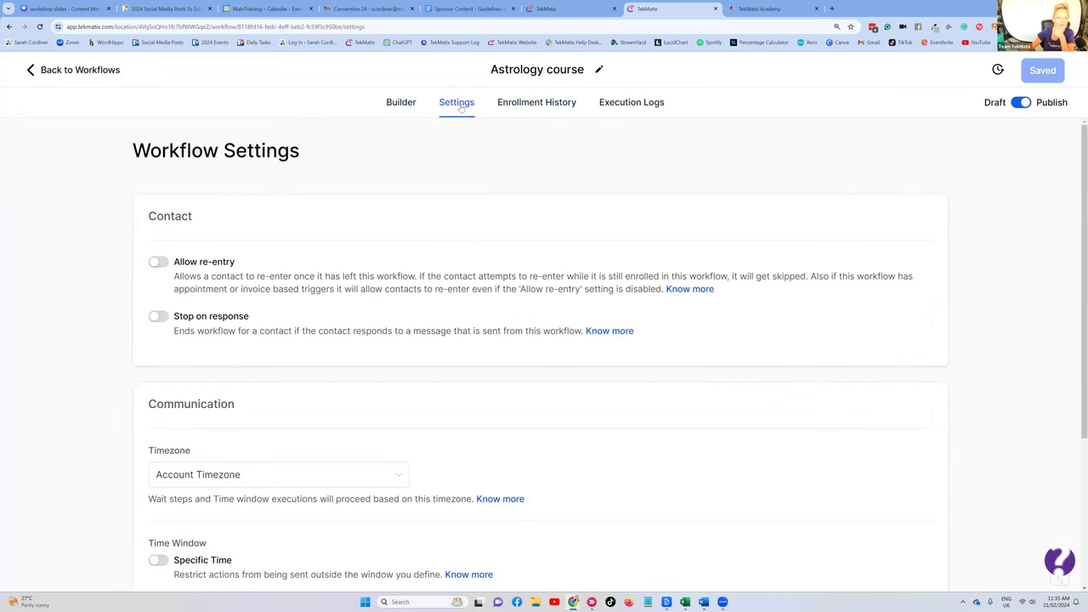
click(525, 104)
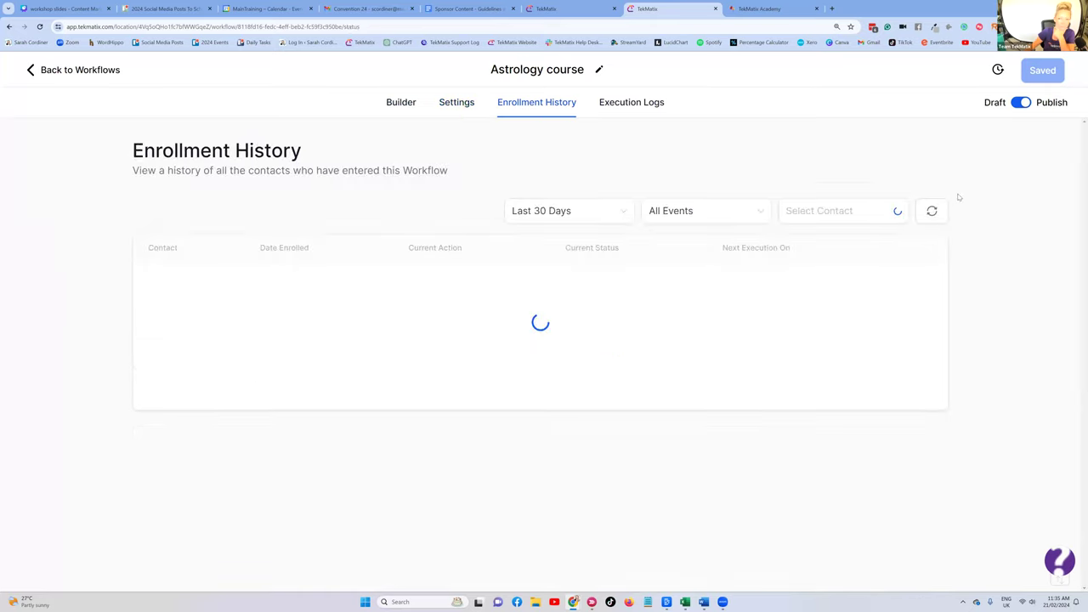
Filter the enrollment history by searching for the contact, then clear the filter
click(834, 215)
text(vera)
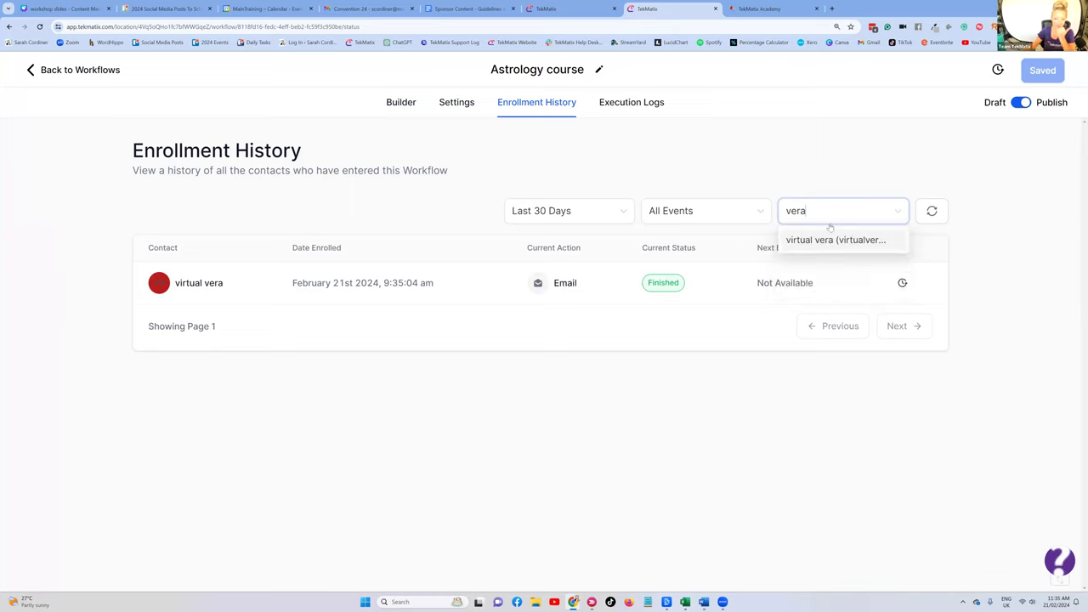
click(988, 193)
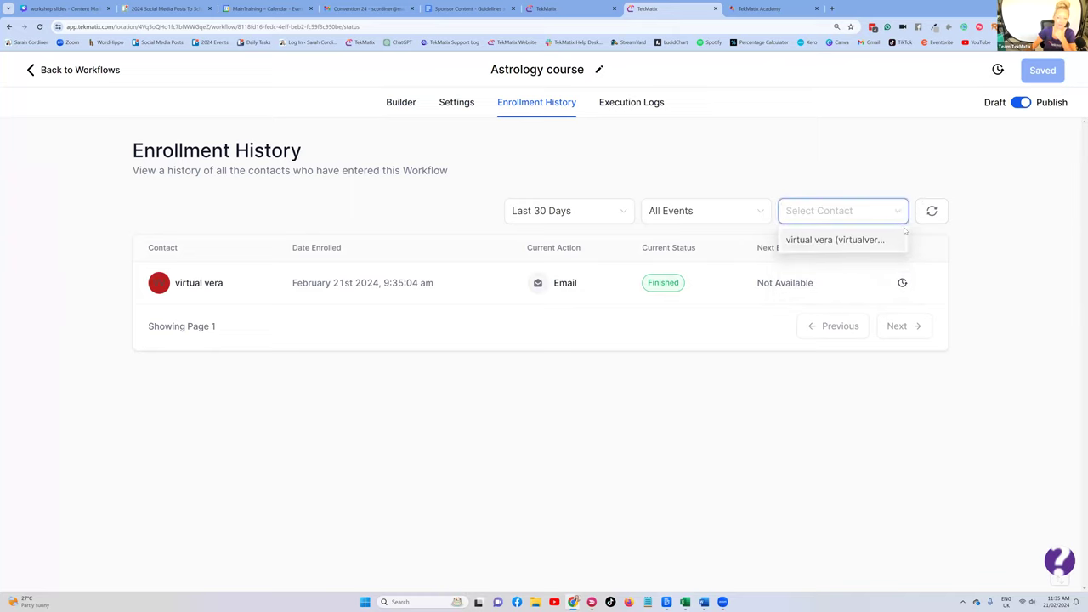
Turn on Stats View to check per-step counts, then go back to the Workflow List
click(443, 106)
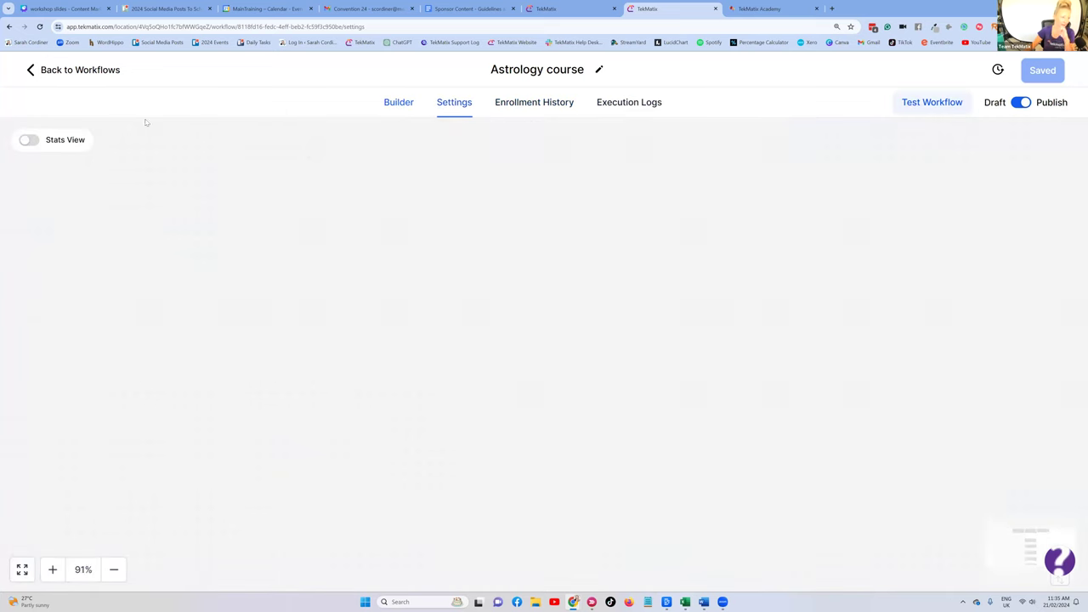
click(29, 140)
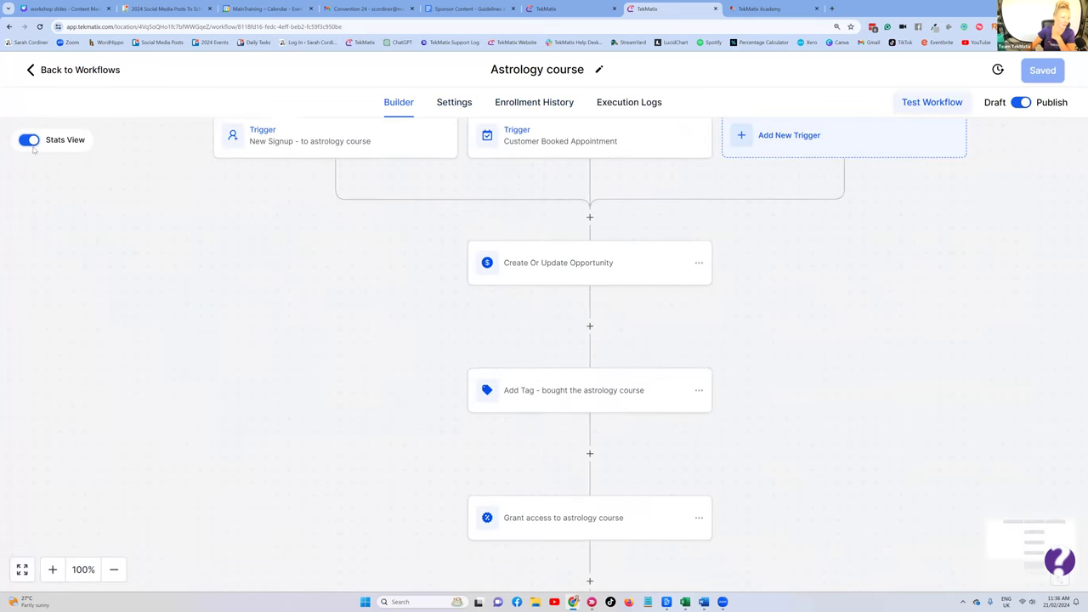
scroll(156, 240, up, 3)
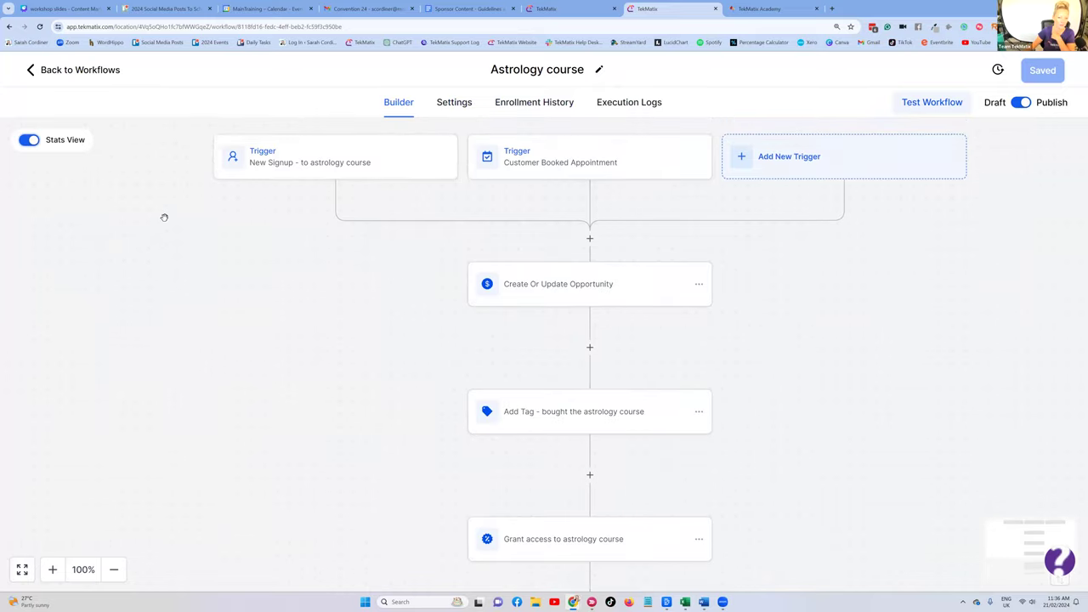
scroll(343, 260, down, 7)
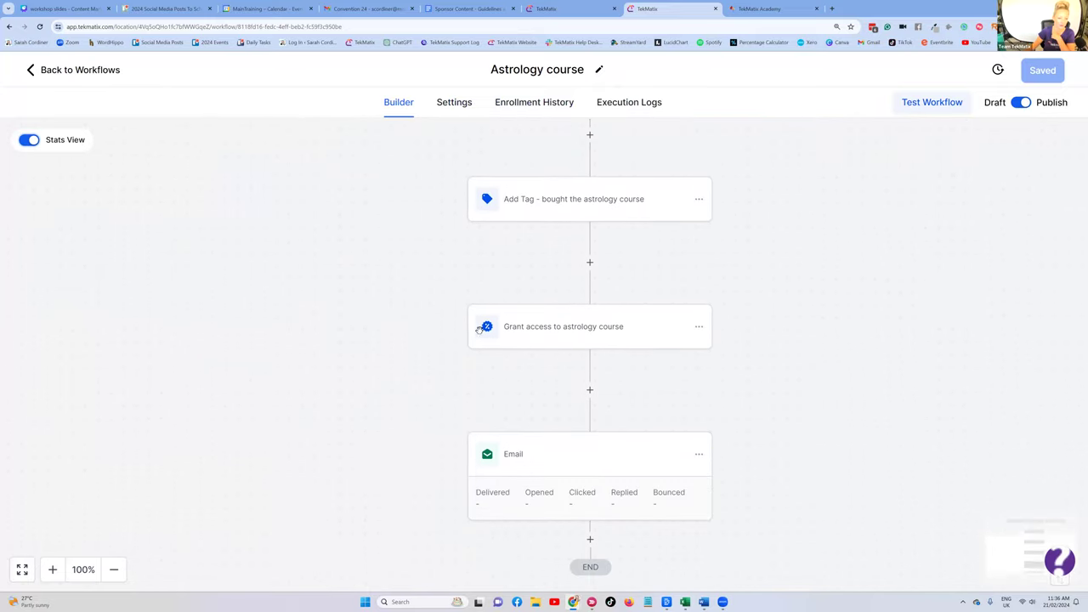
scroll(540, 402, up, 6)
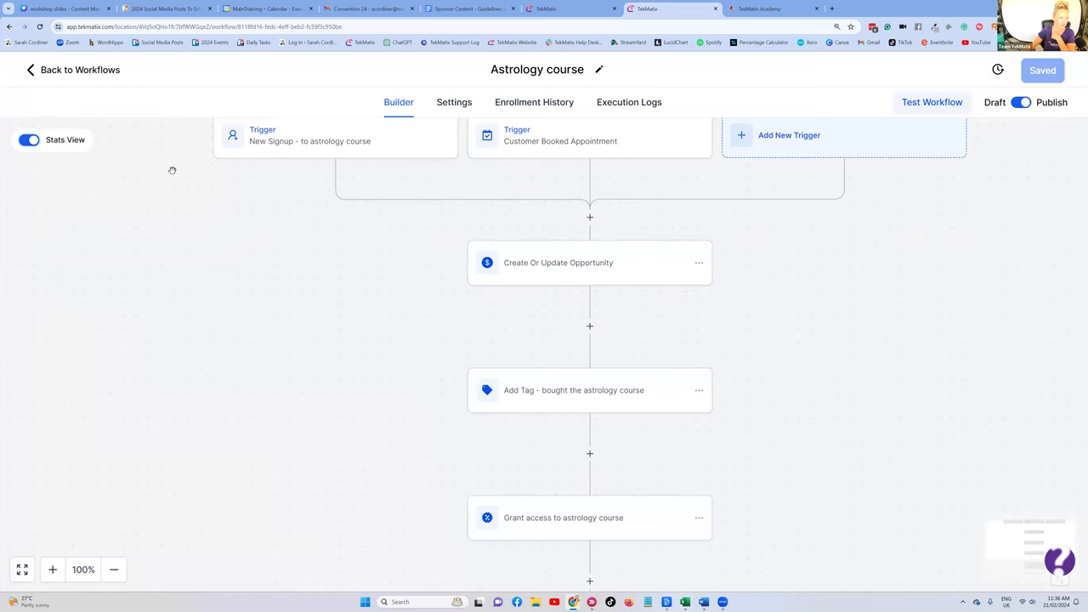
scroll(619, 245, down, 1)
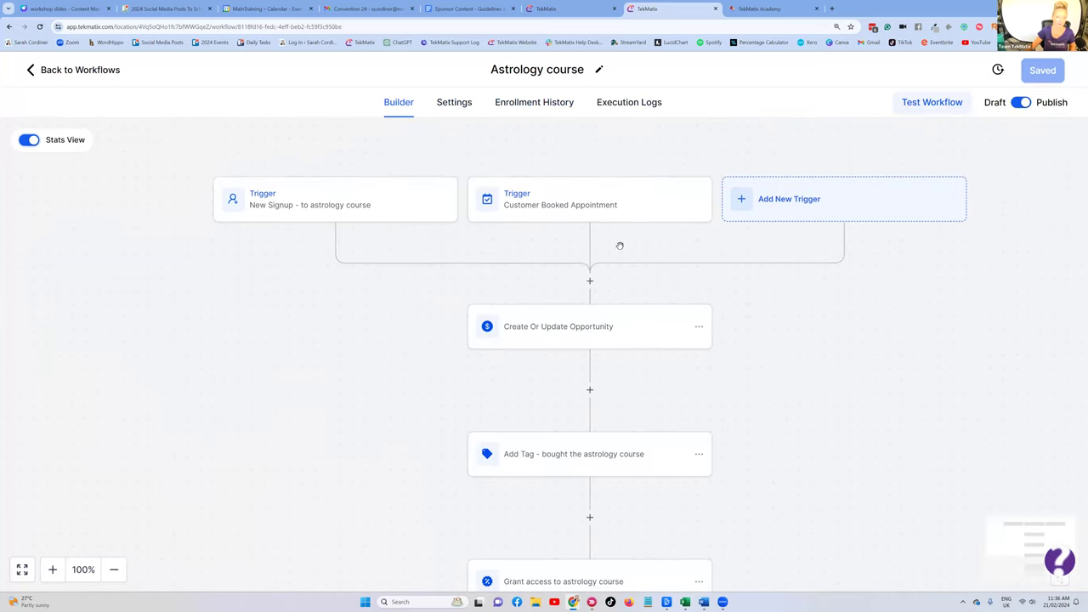
click(49, 72)
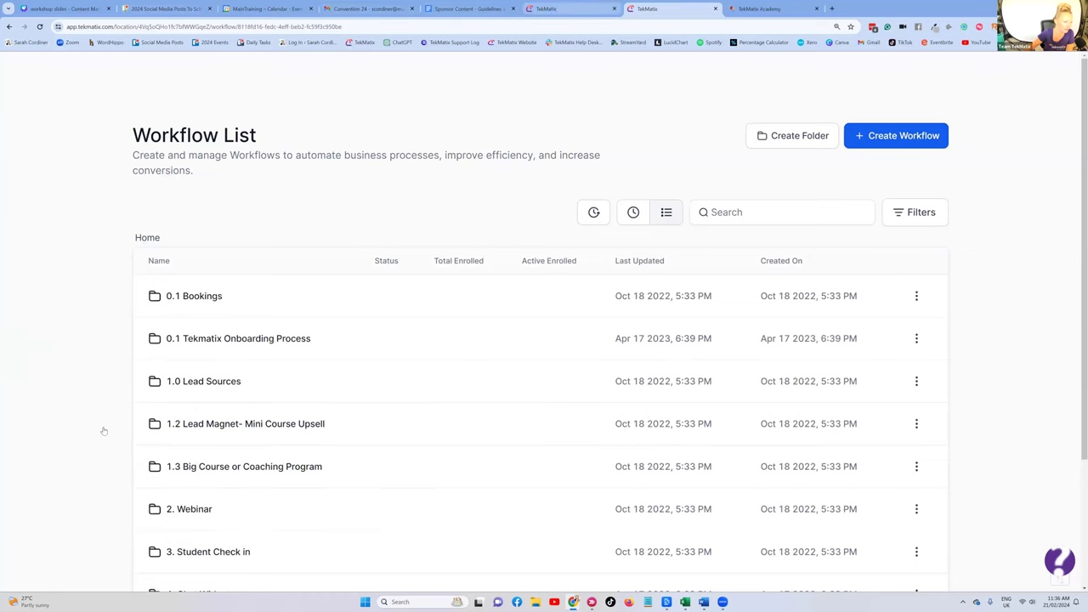
Find the contact's opportunity under Online Course on the Customer Journey board
key(ctrl+shift+Tab)
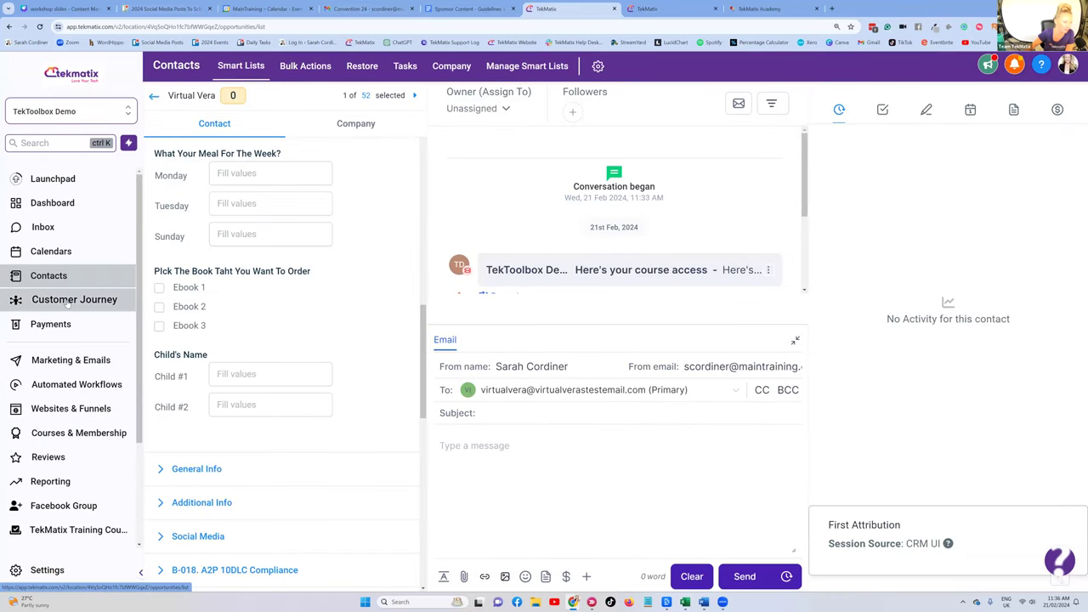
click(66, 303)
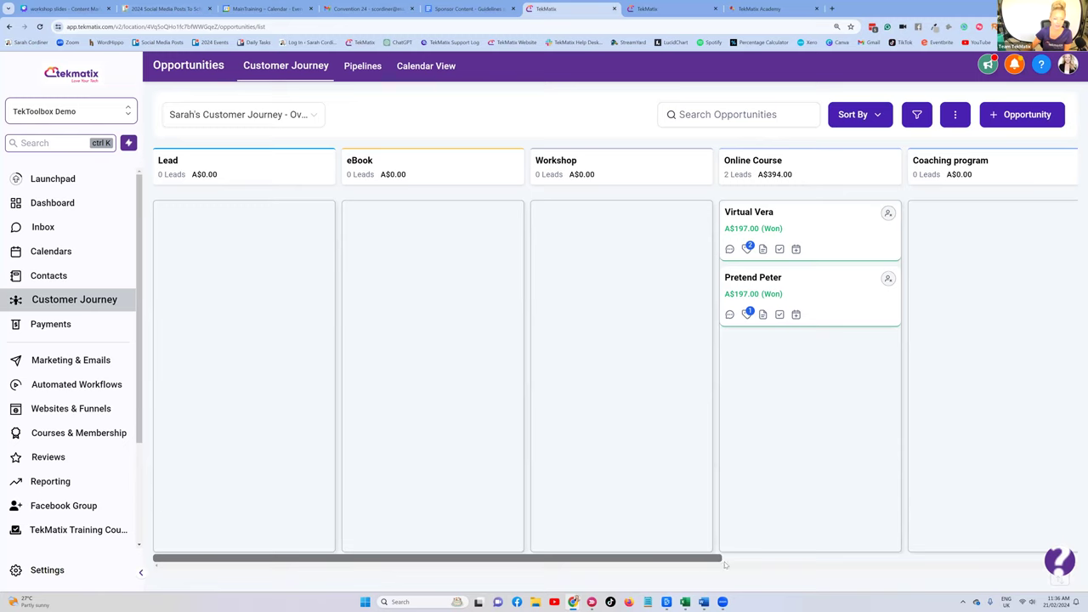
drag(714, 559, 900, 559)
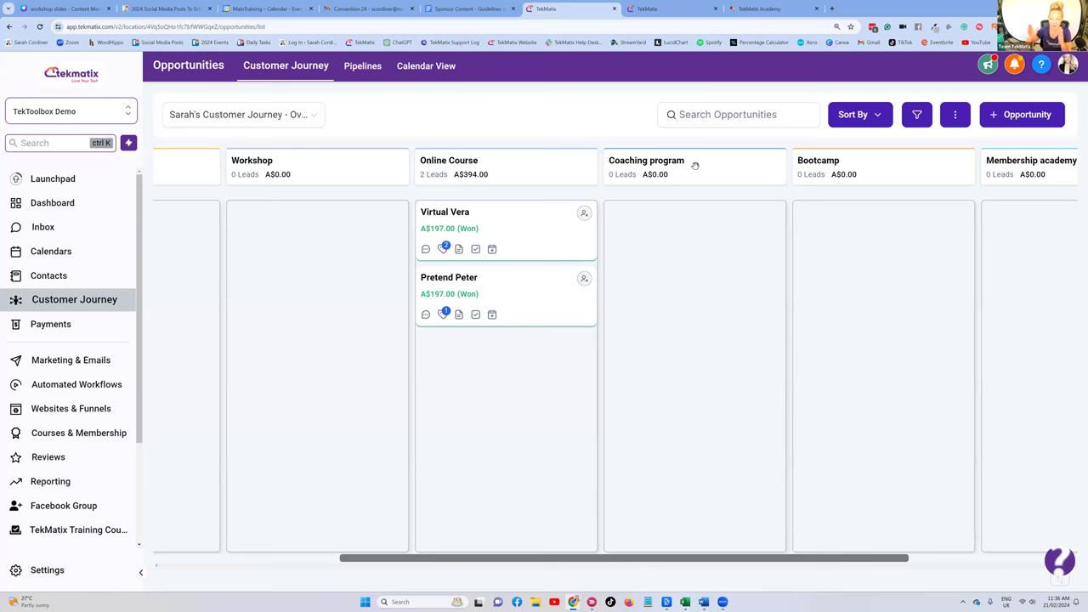
click(655, 8)
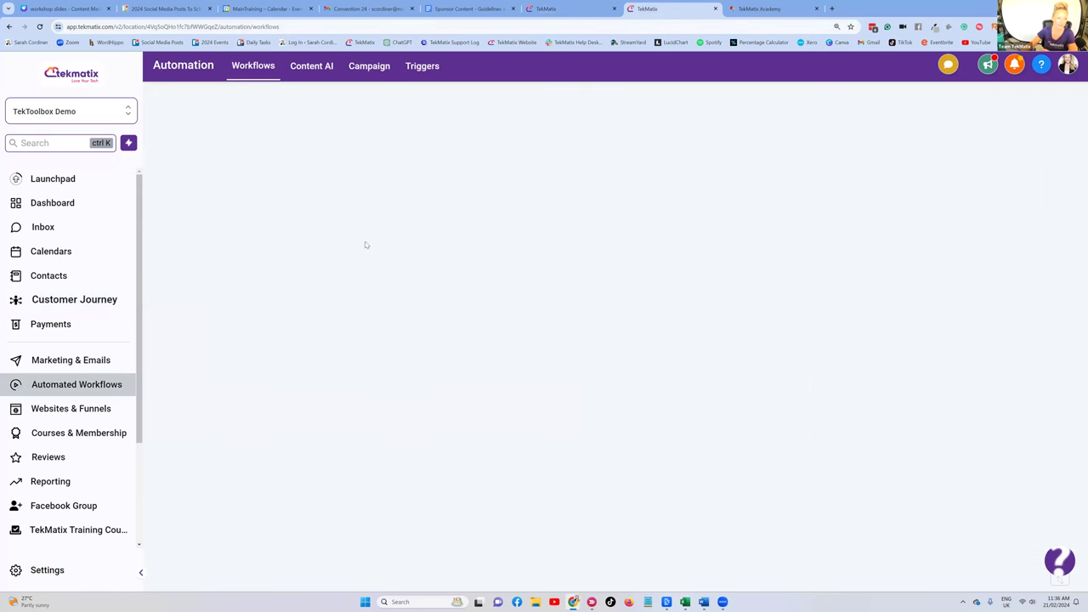
Duplicate Astrology course from the Recent list as a new workflow named 'XYZ Coaching program'
click(705, 190)
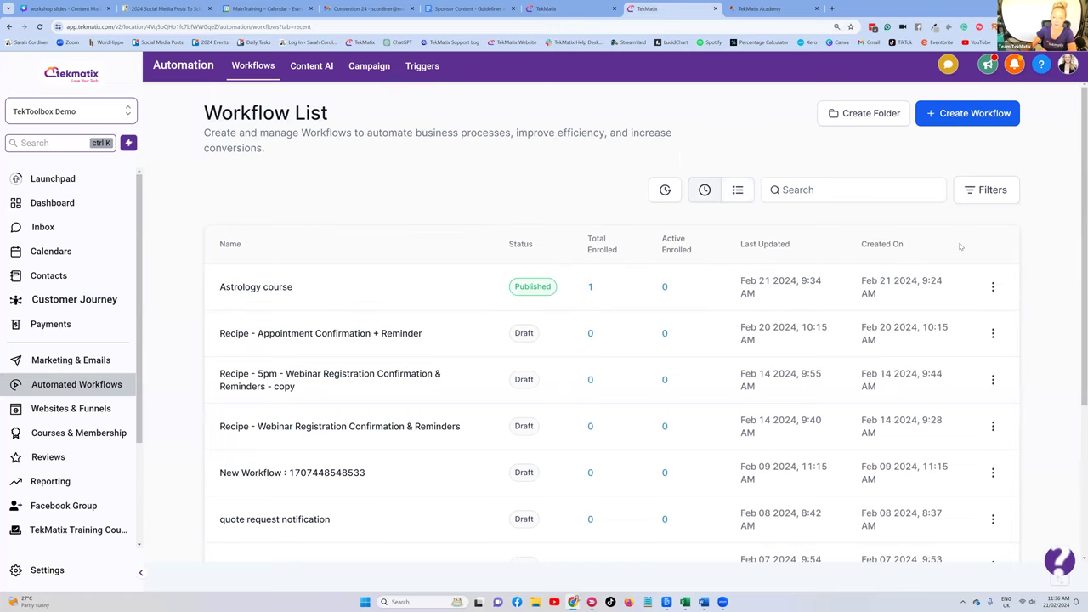
click(993, 287)
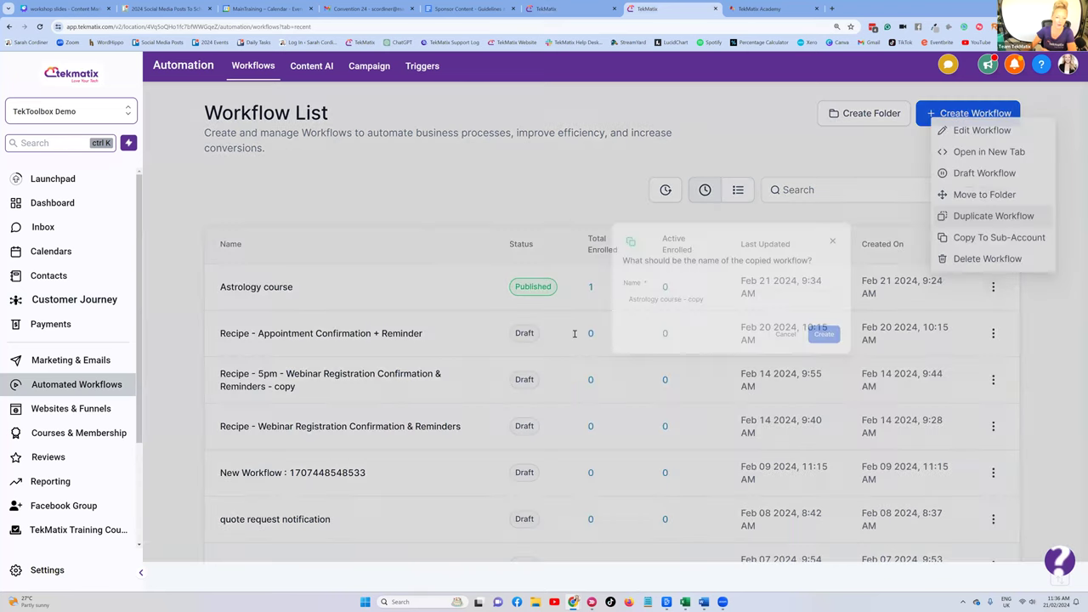
key(BackSpace)
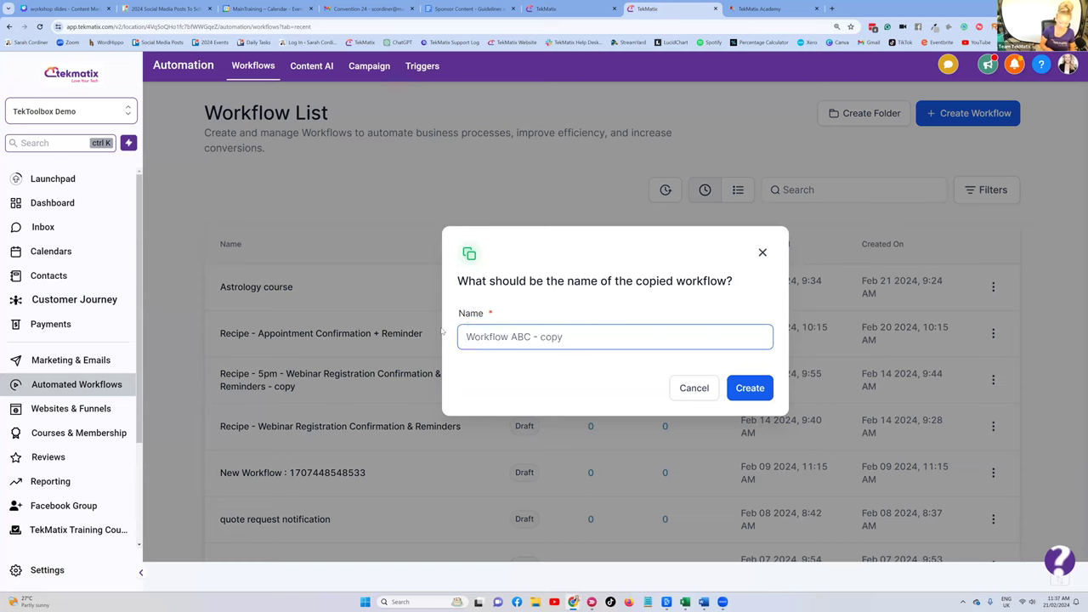
text(XYZ Coaching program)
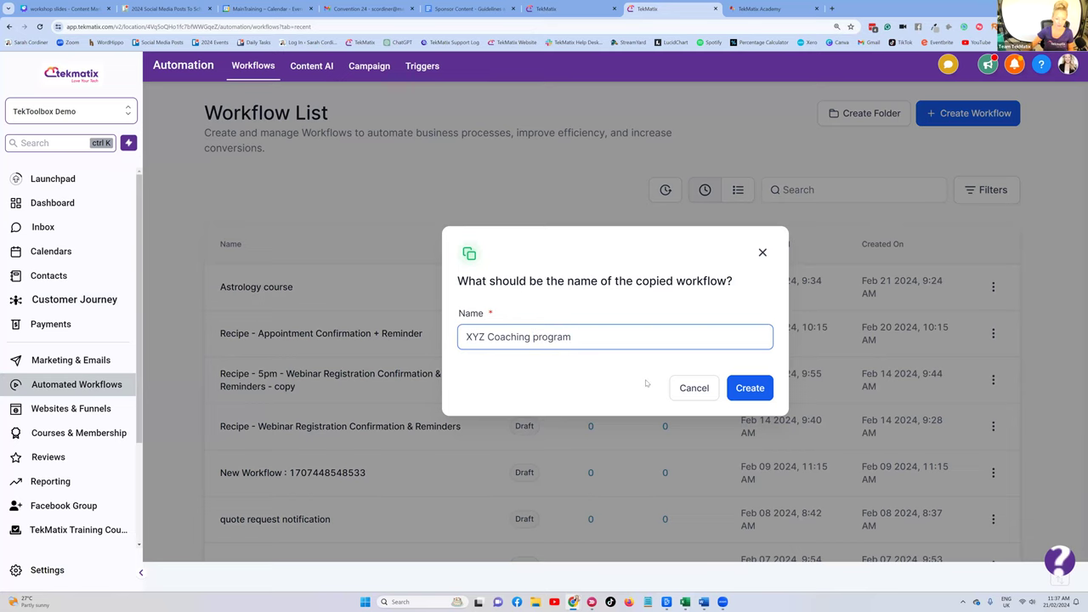
click(739, 390)
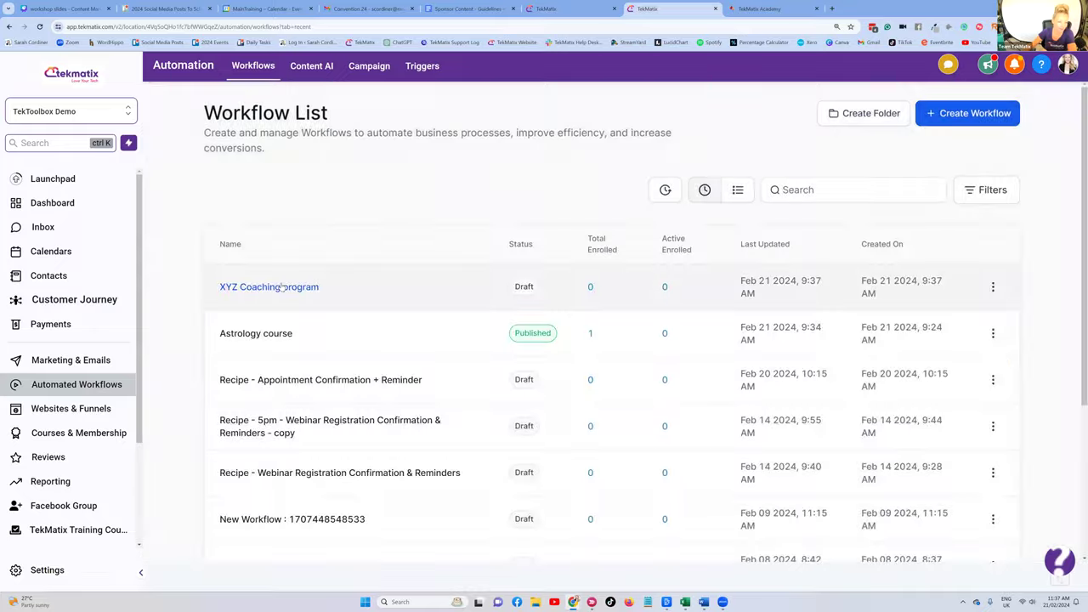
Open XYZ Coaching program and delete its Customer Booked Appointment trigger
click(281, 286)
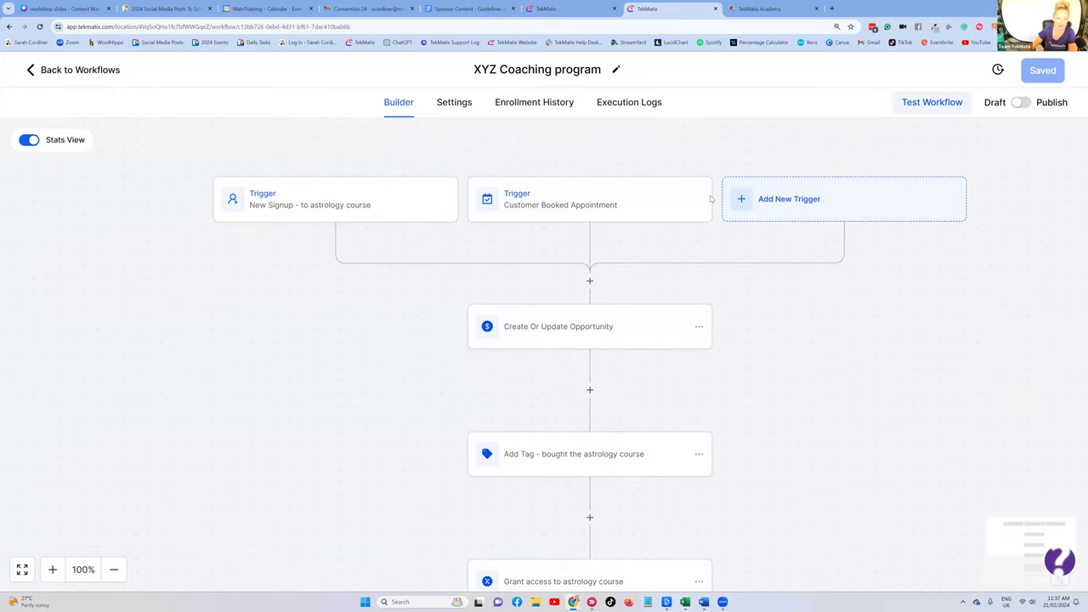
click(709, 199)
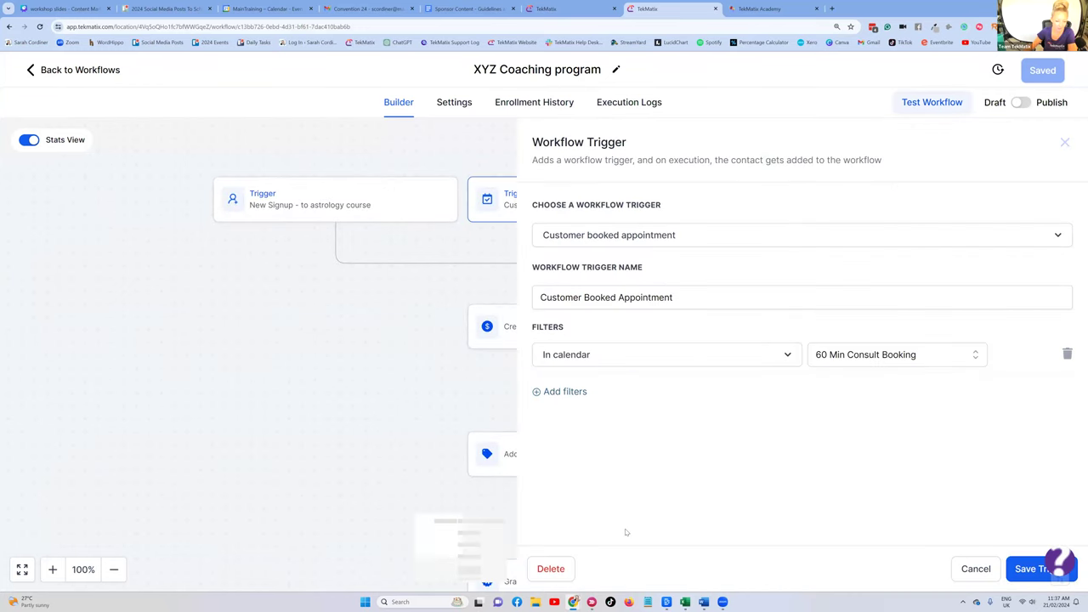
key(Delete)
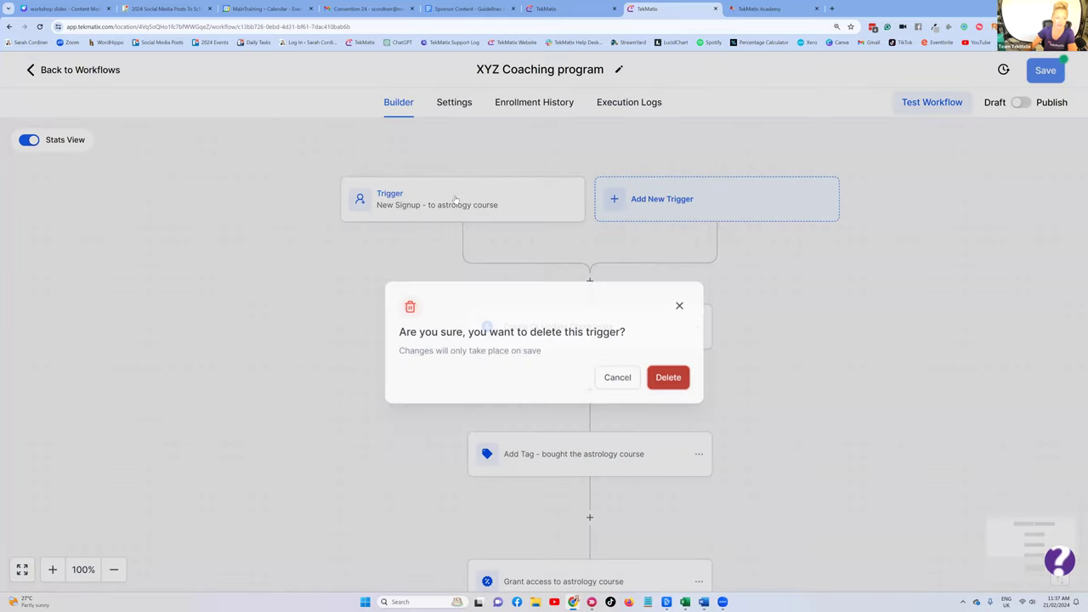
click(444, 206)
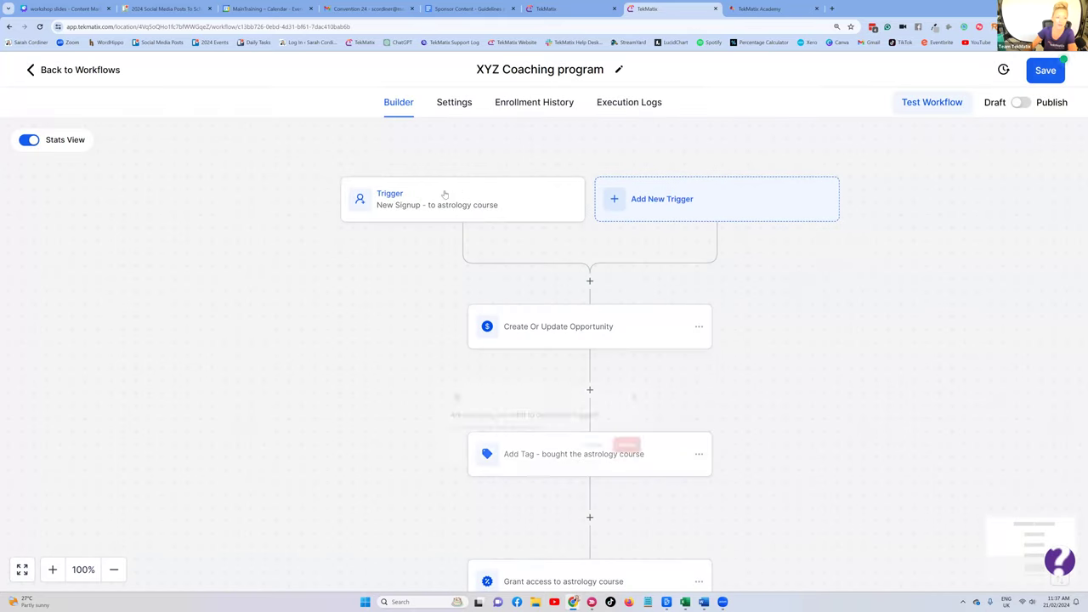
Filter New Signup on Big Course or Coaching Program, rename it 'New Signup - xyz coaching program', save
click(447, 201)
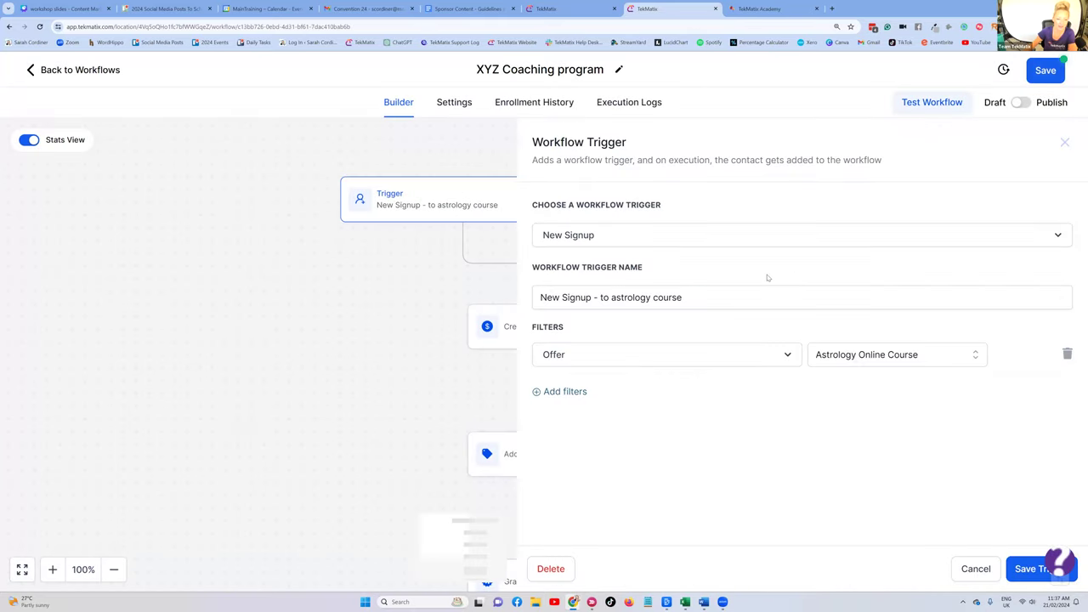
click(702, 299)
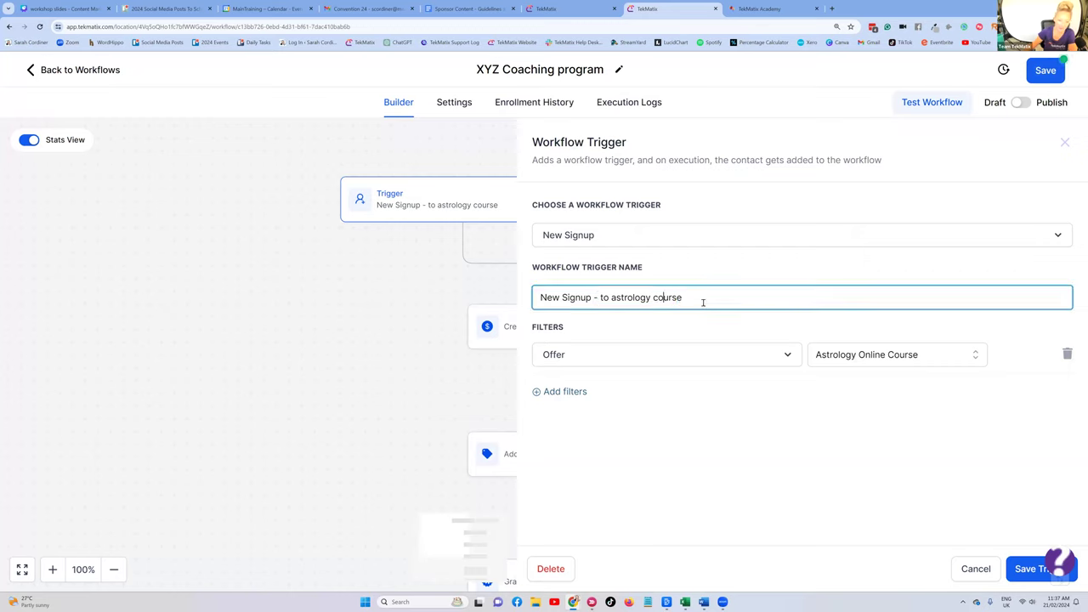
drag(684, 297, 598, 296)
text(t)
click(842, 357)
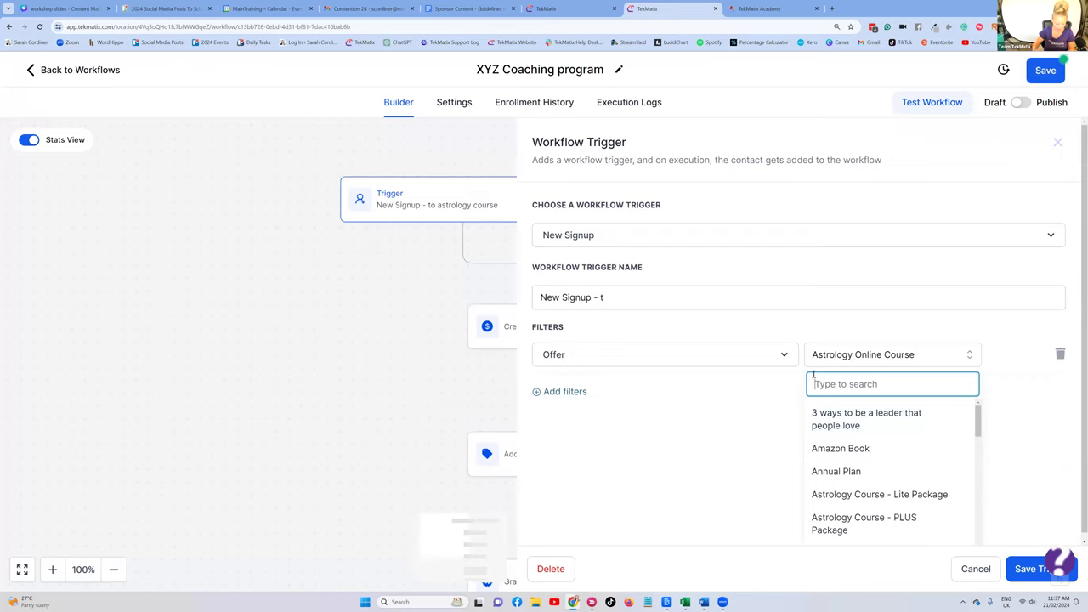
text(coach)
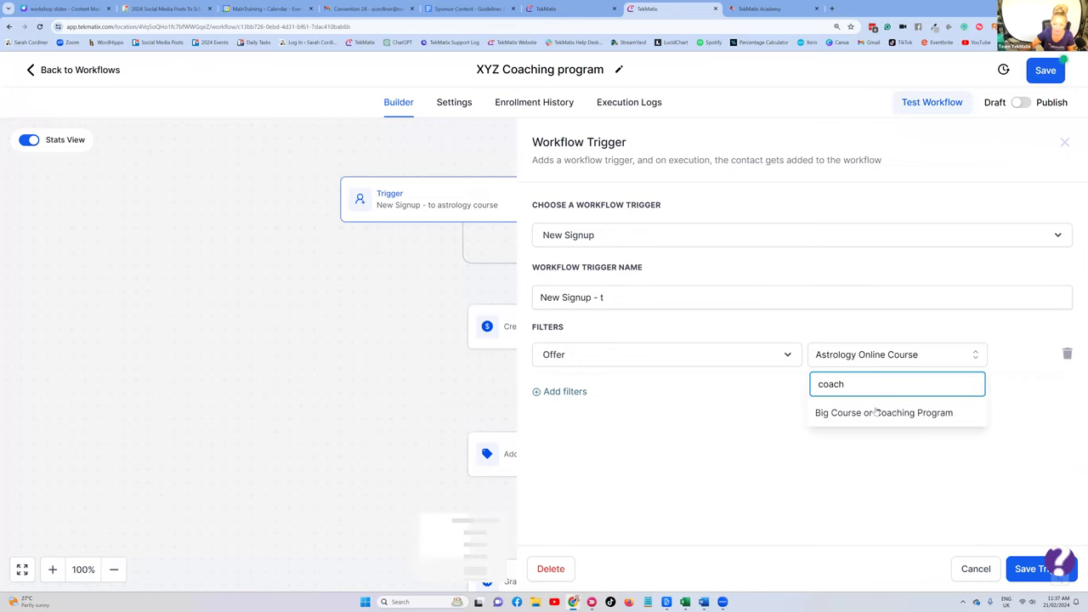
click(865, 415)
click(622, 302)
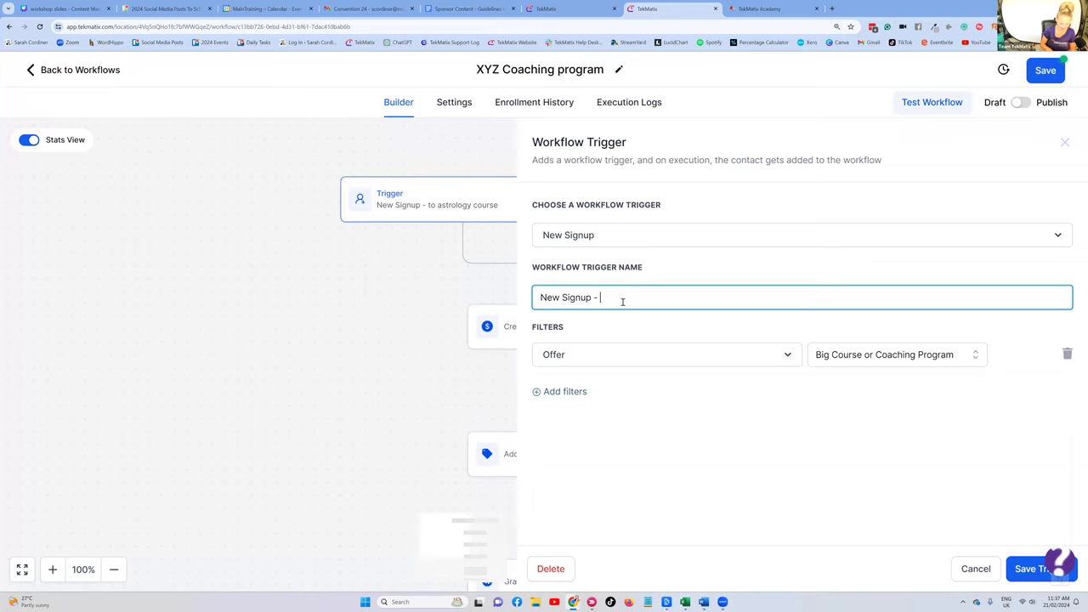
text(xyz coac)
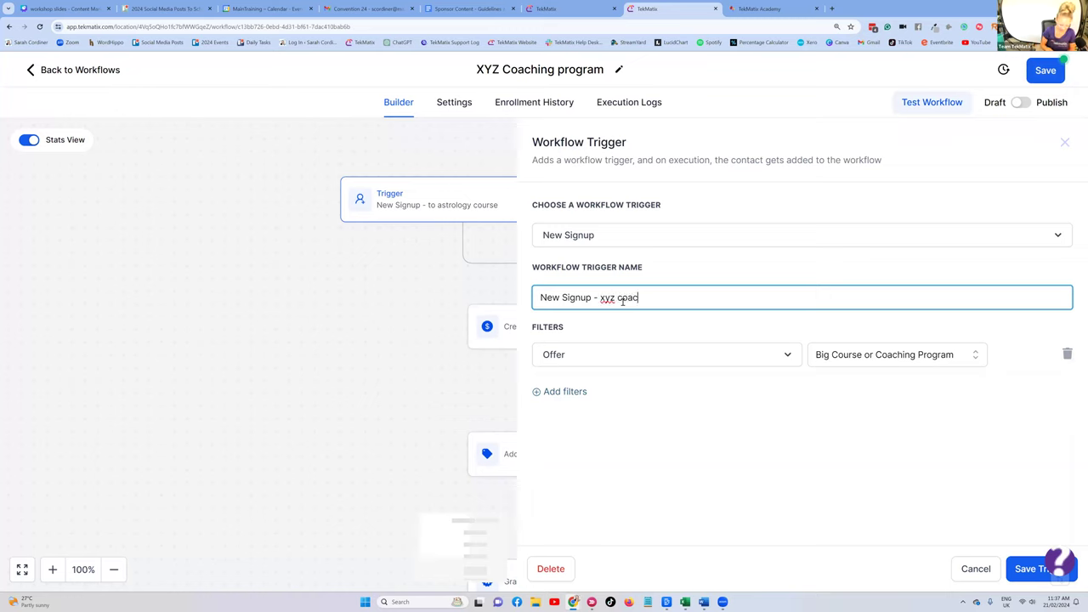
text(hing program)
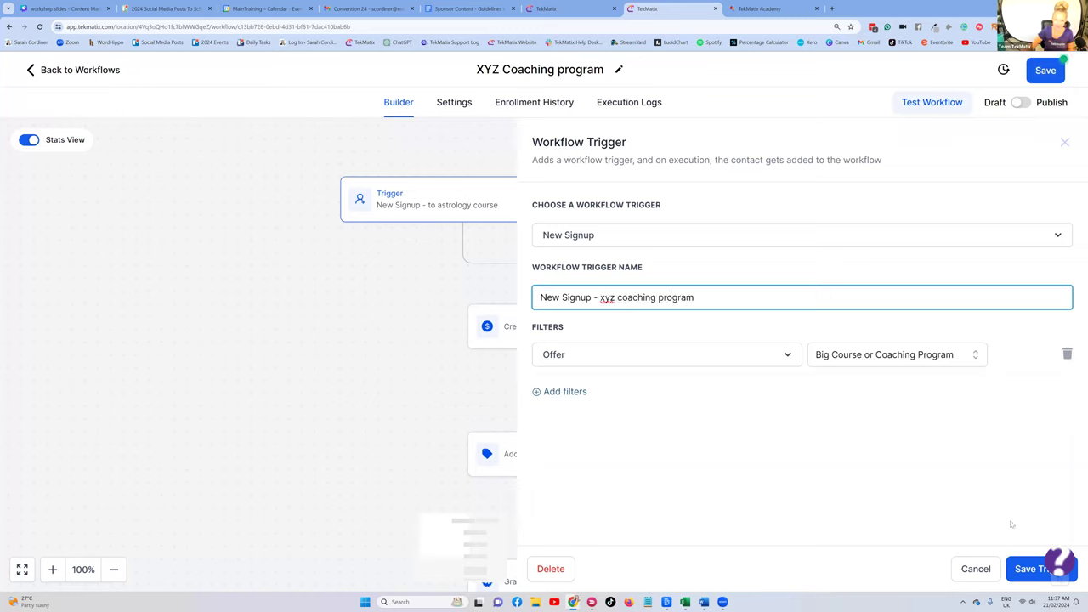
click(1019, 571)
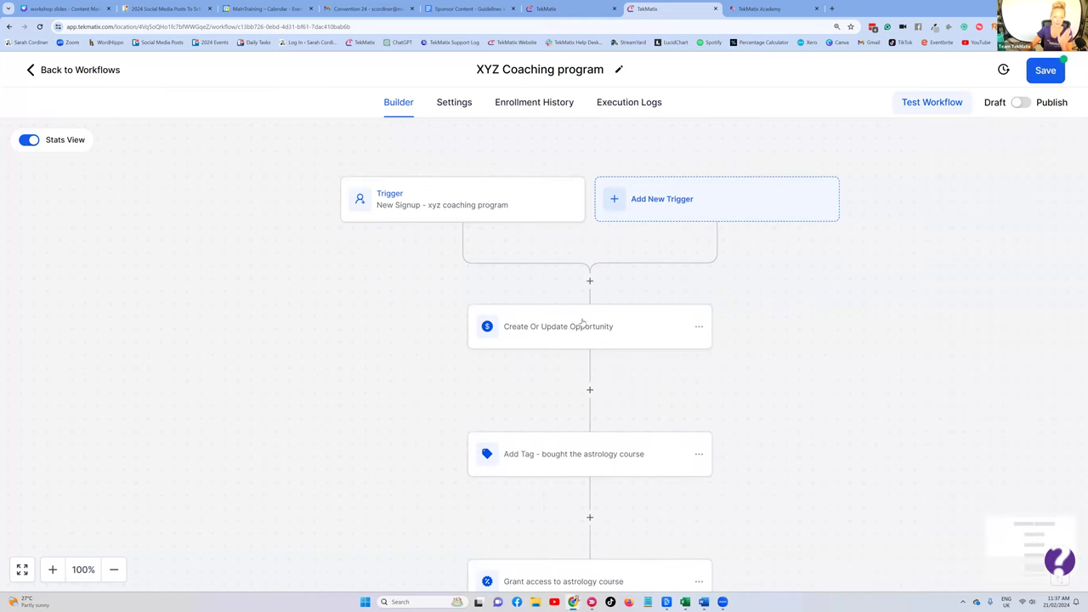
In Create Or Update Opportunity, choose stage Coaching program, change lead value 197 to 1500, and save
click(581, 326)
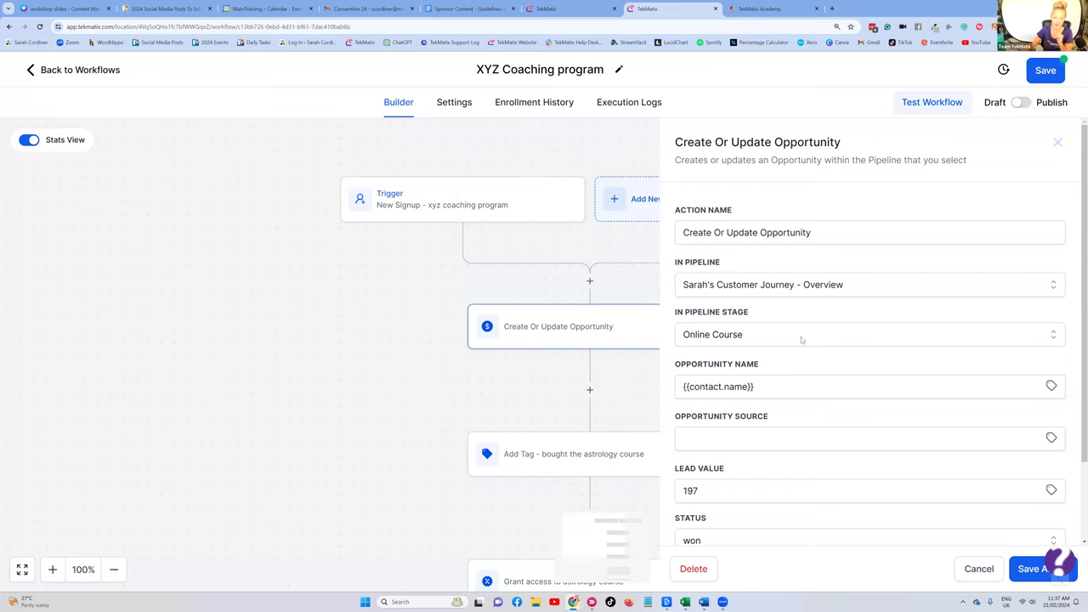
click(759, 335)
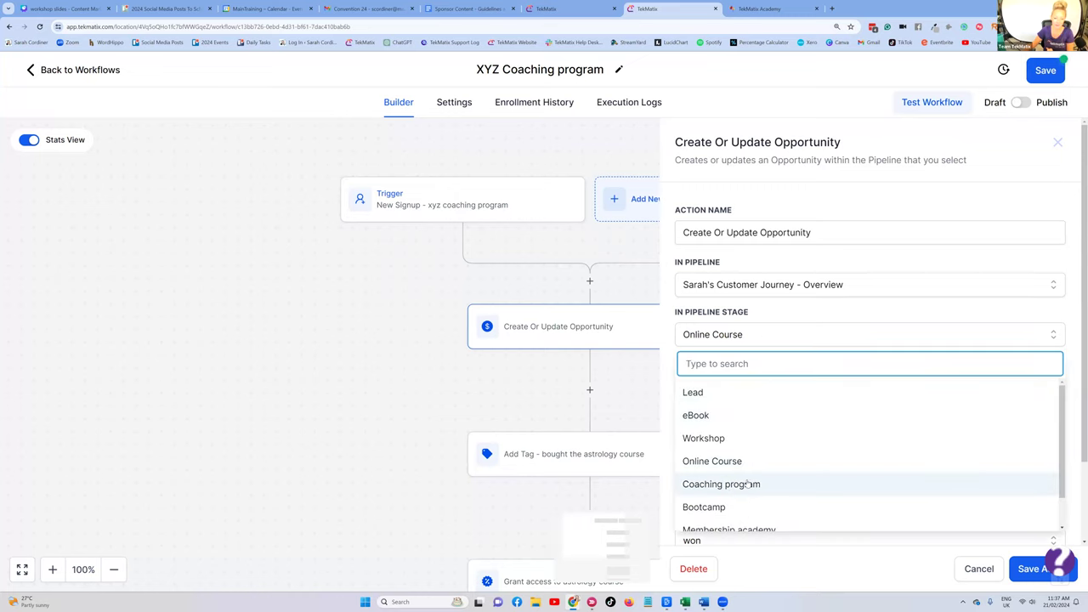
click(719, 485)
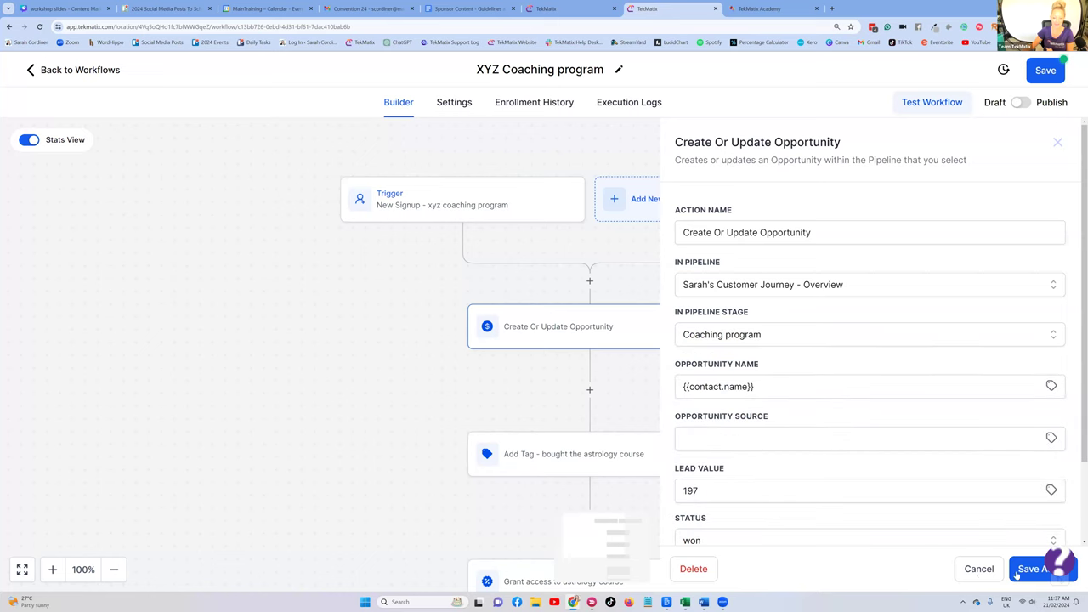
scroll(746, 419, down, 1)
double_click(707, 404)
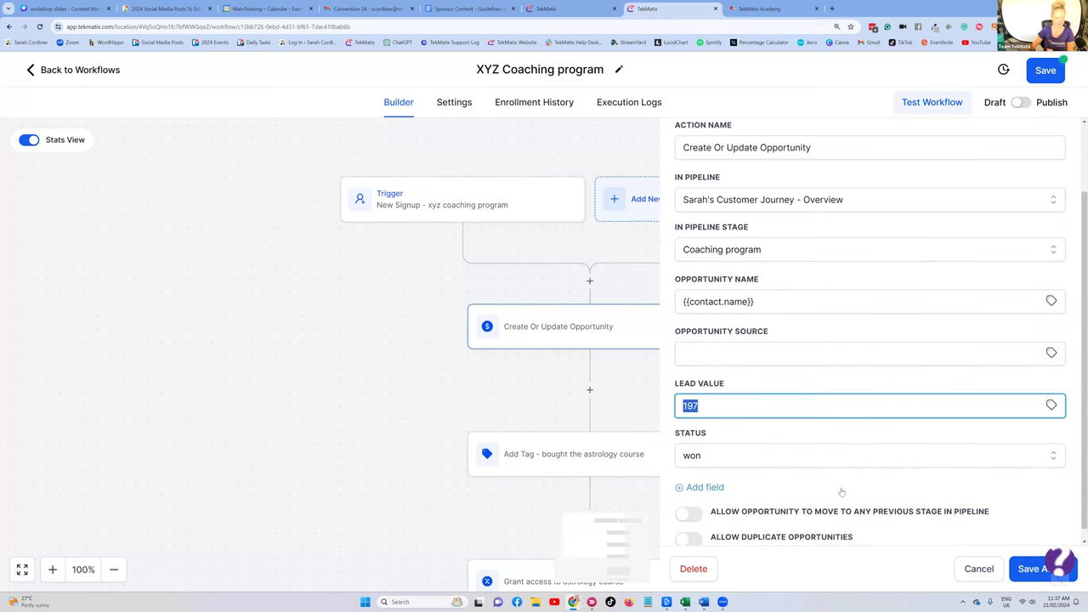
key(BackSpace)
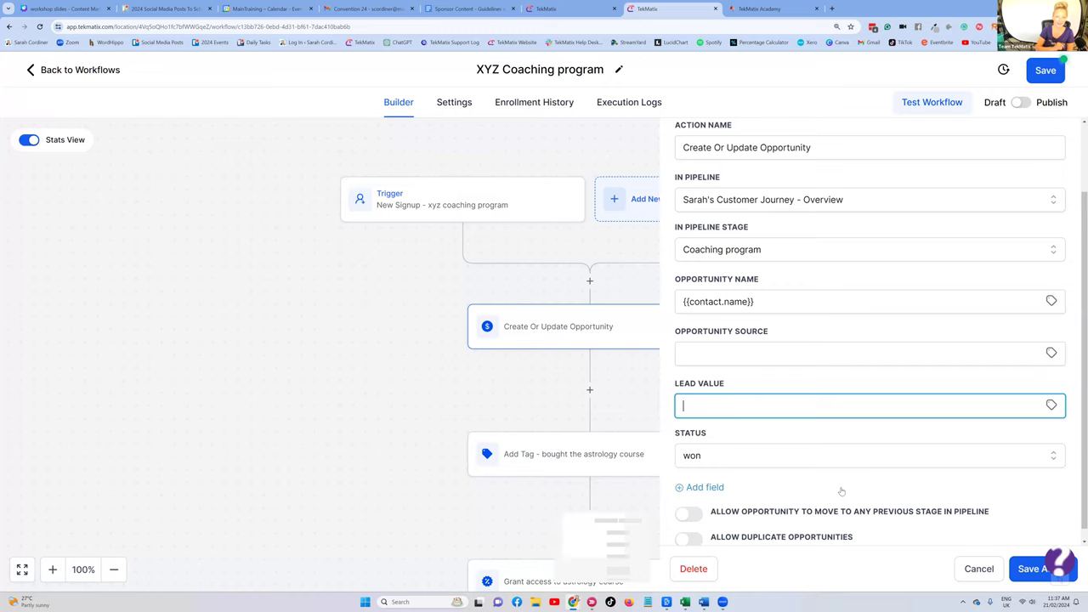
text(1500)
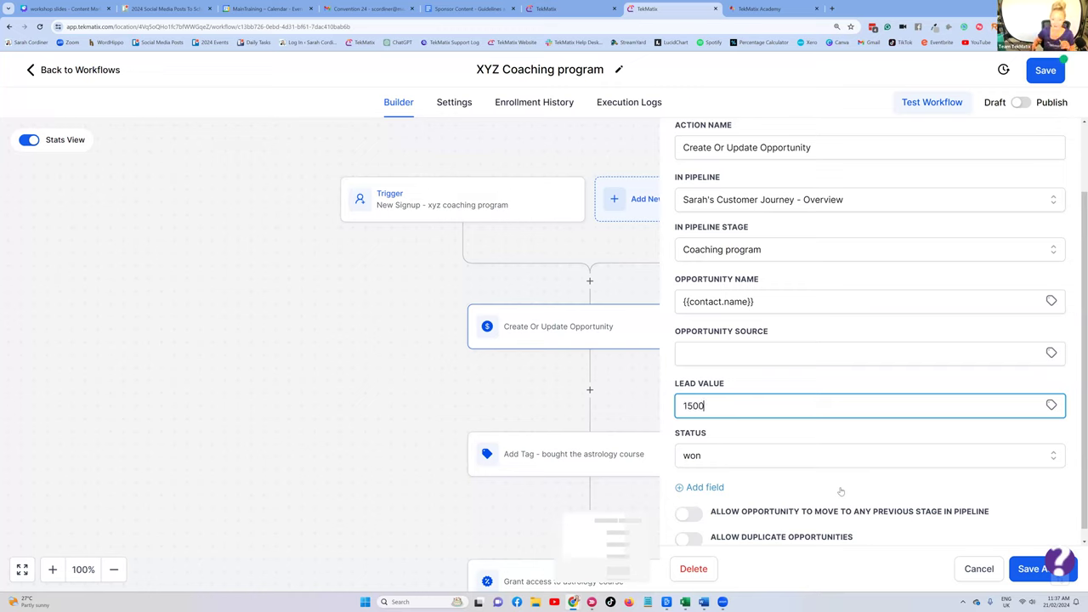
click(891, 472)
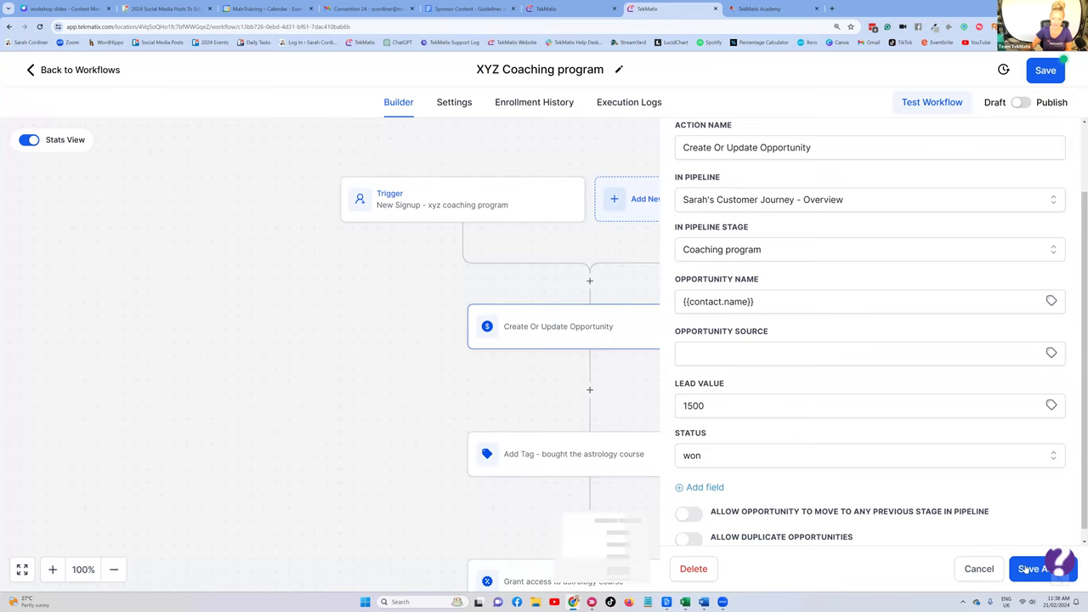
click(1027, 569)
click(1048, 71)
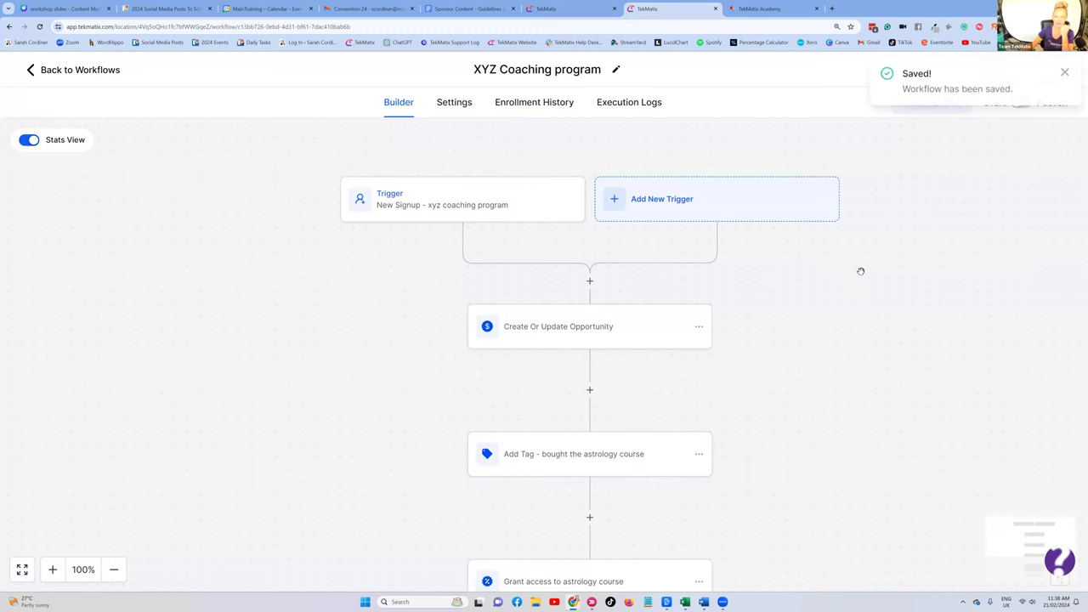
click(1065, 74)
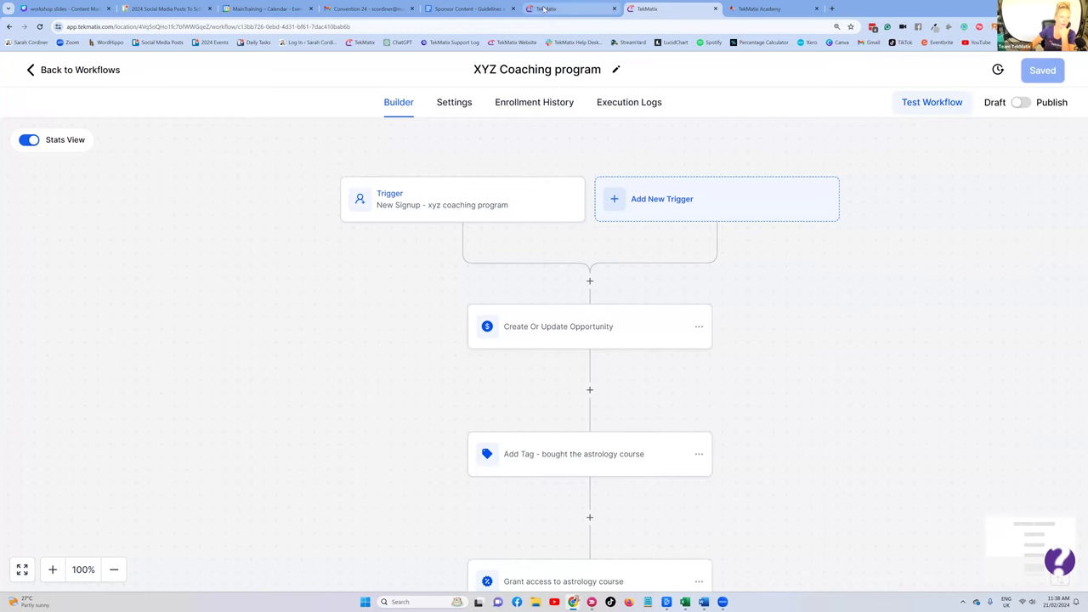
In the other TekMatix tab, open a demo contact's record from the Contacts list
key(ctrl+shift+Tab)
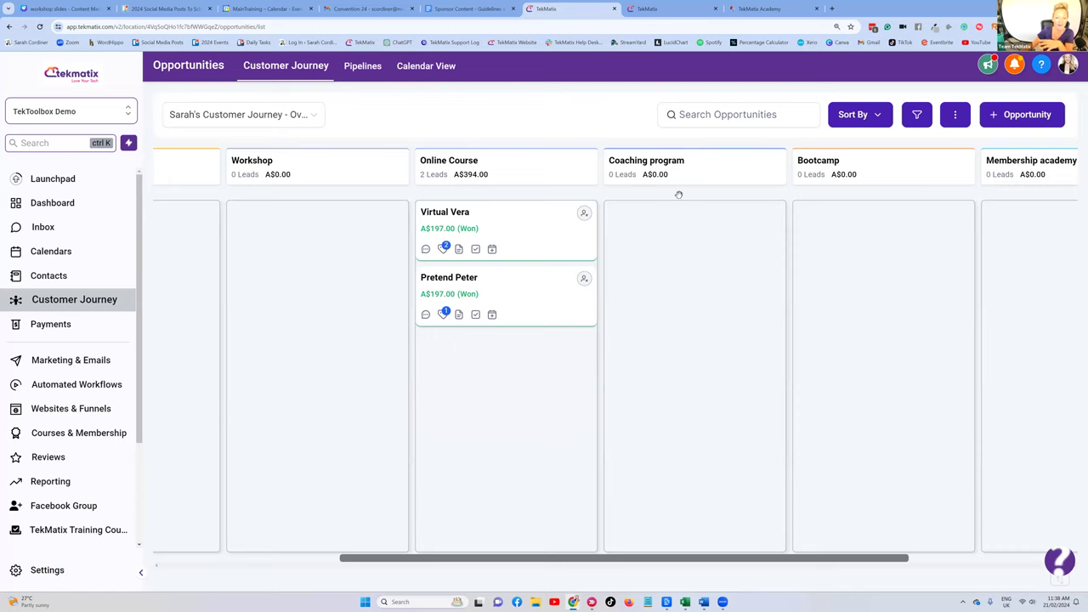
click(60, 276)
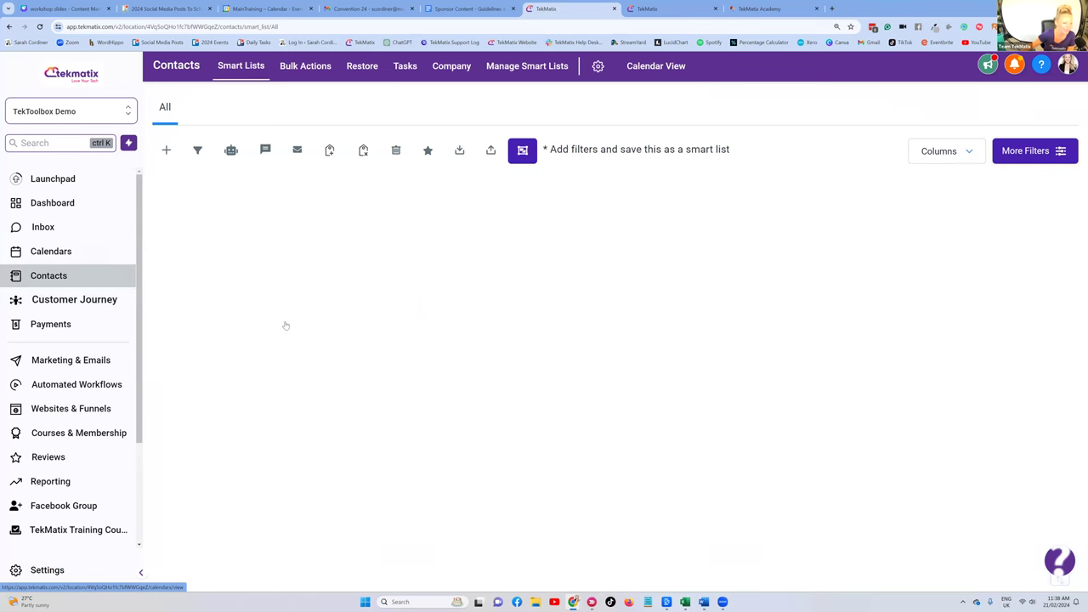
scroll(272, 293, down, 2)
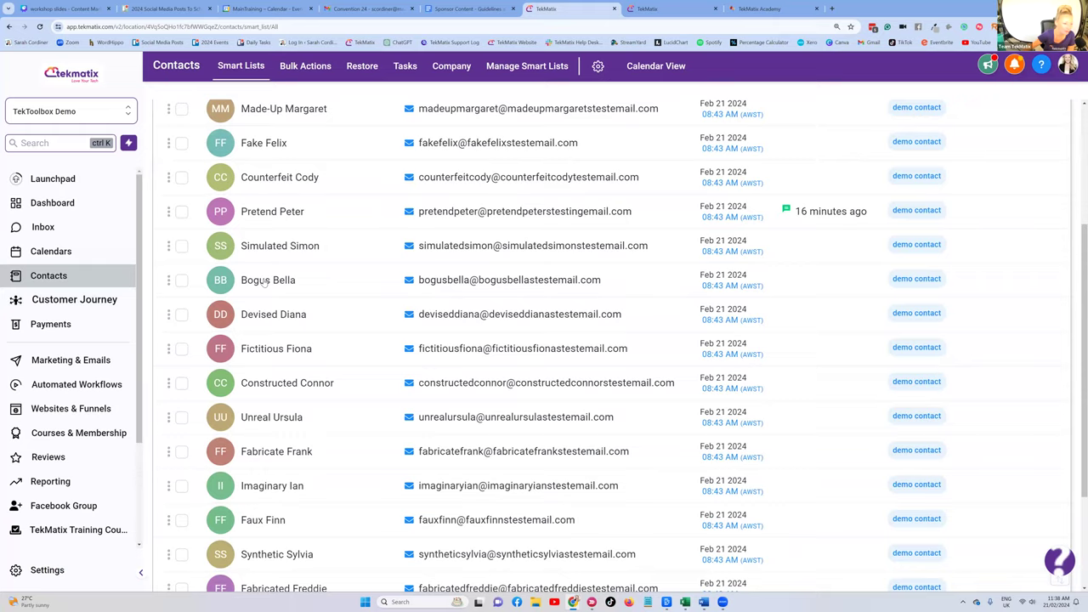
click(265, 281)
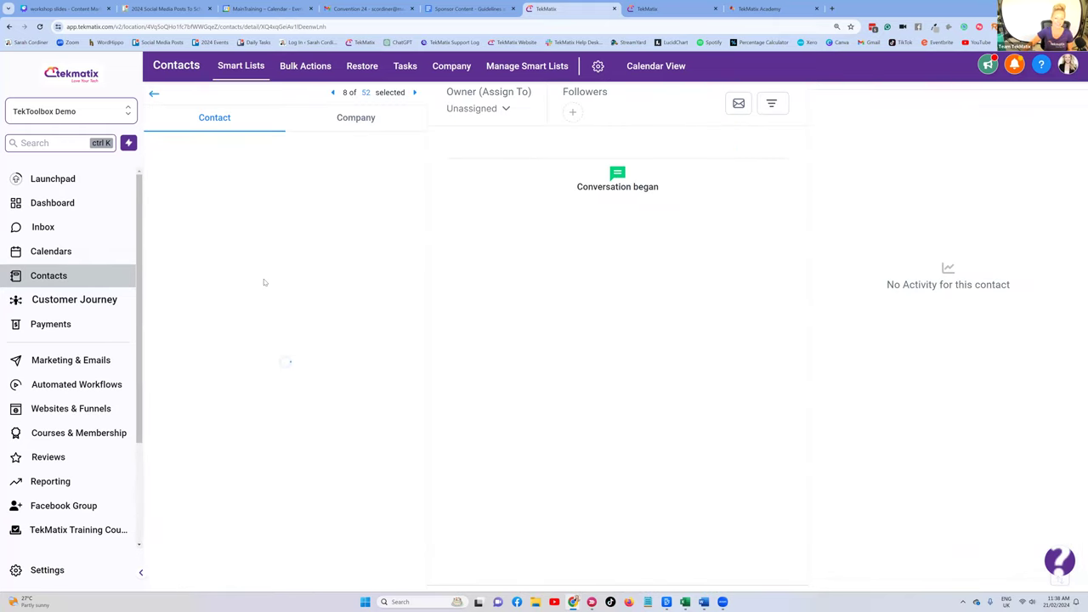
Clear the autofilled text and tag suggestions from the demo contact's Tags field
scroll(242, 311, down, 3)
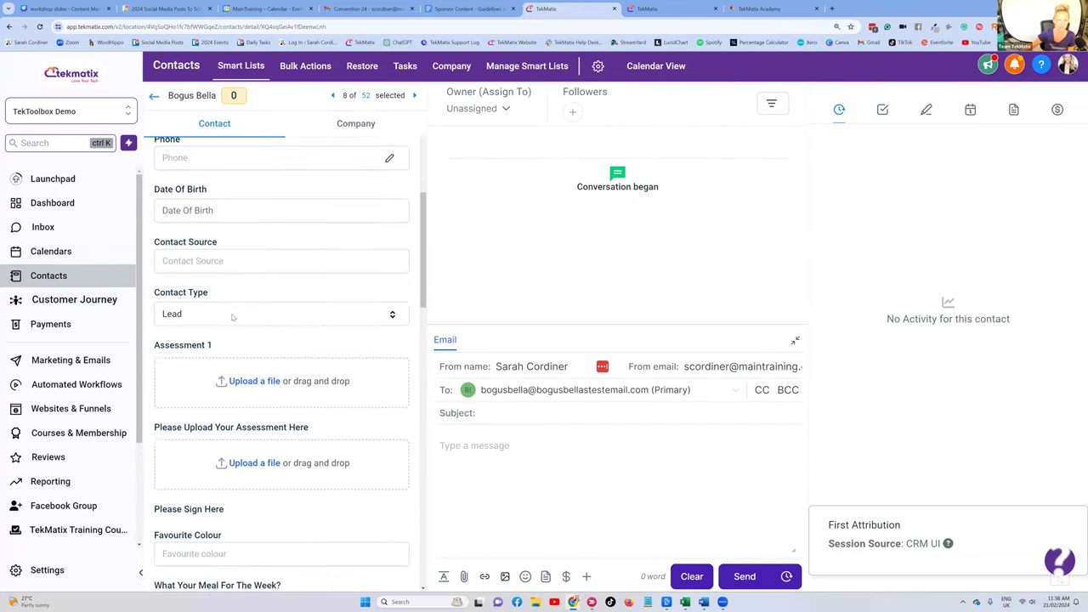
scroll(232, 316, down, 10)
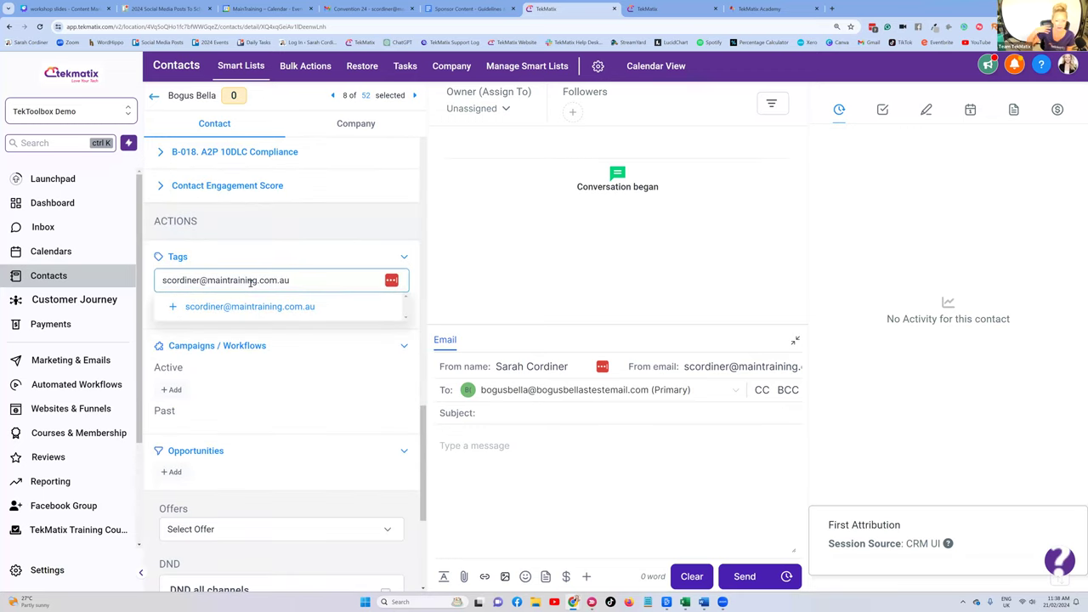
key(Escape)
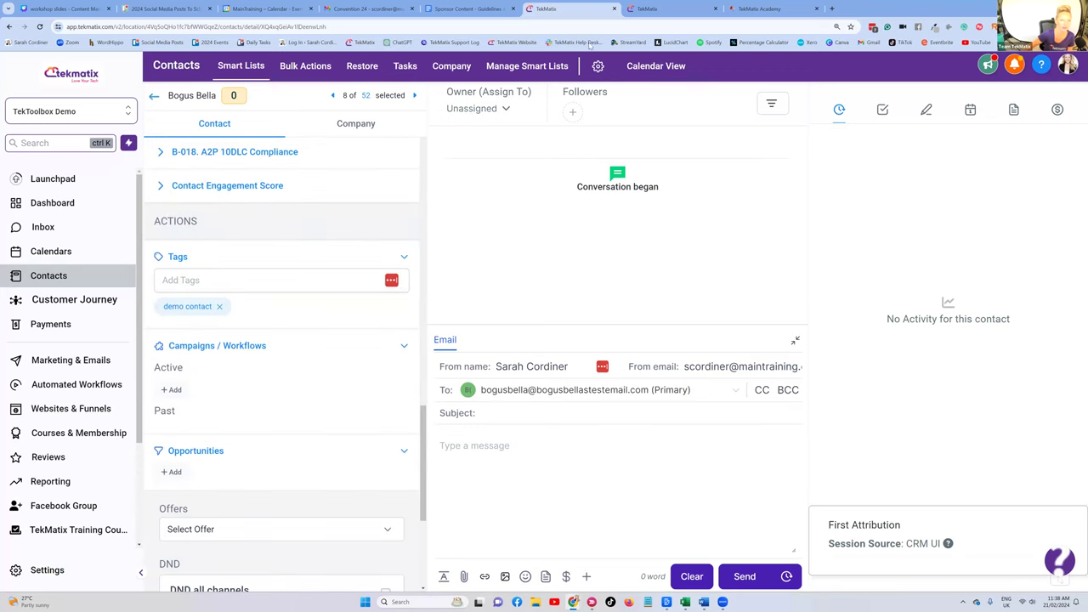
click(675, 10)
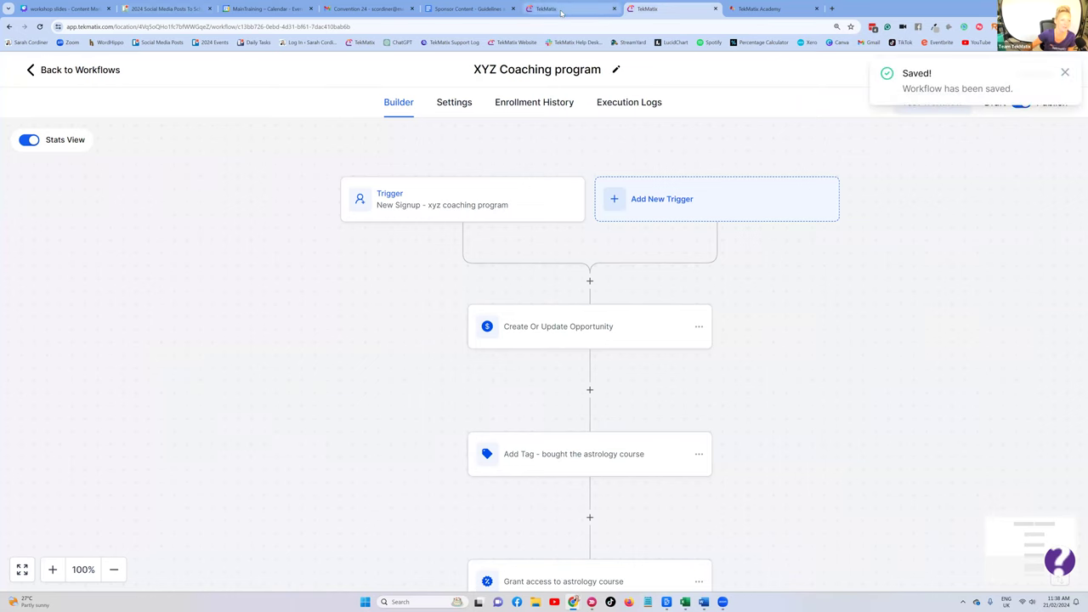
key(ctrl+shift+Tab)
click(249, 218)
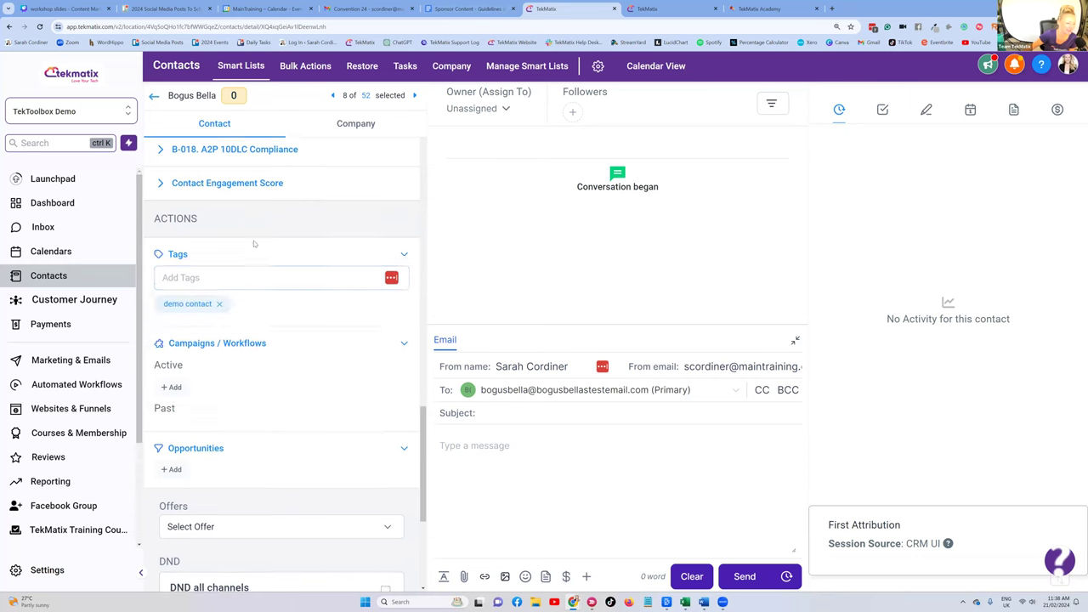
scroll(255, 243, down, 3)
Give the contact the Big Course or Coaching Program offer, then go to Automated Workflows
click(206, 280)
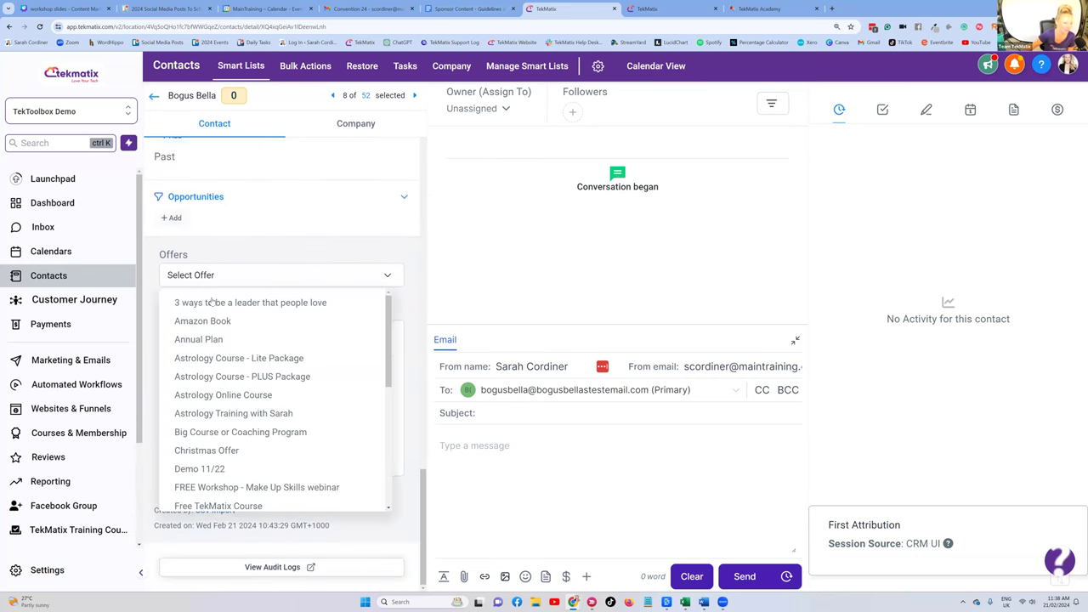
click(225, 434)
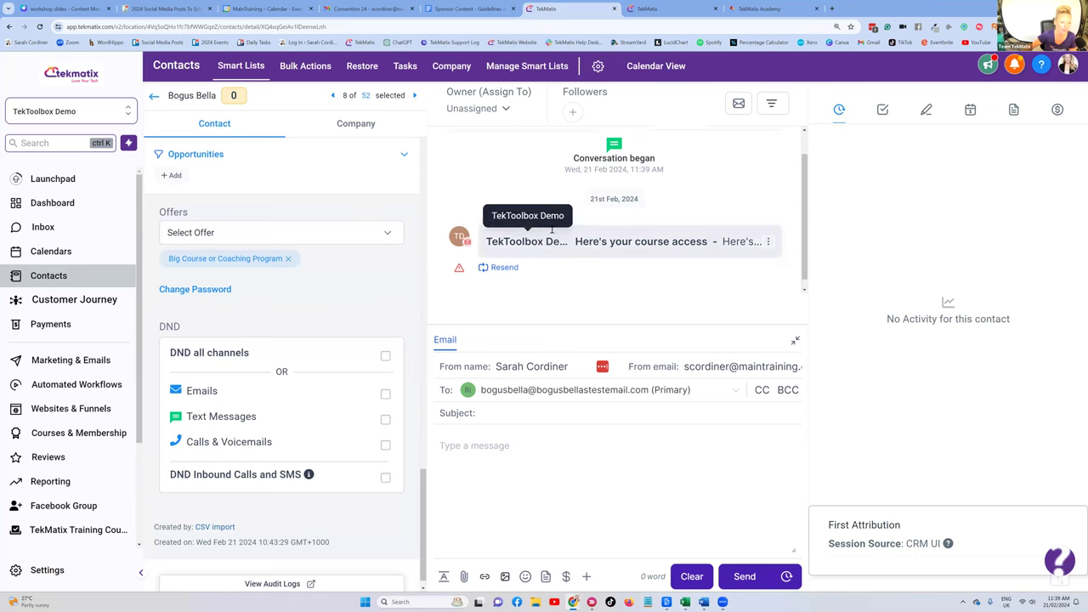
scroll(313, 197, up, 1)
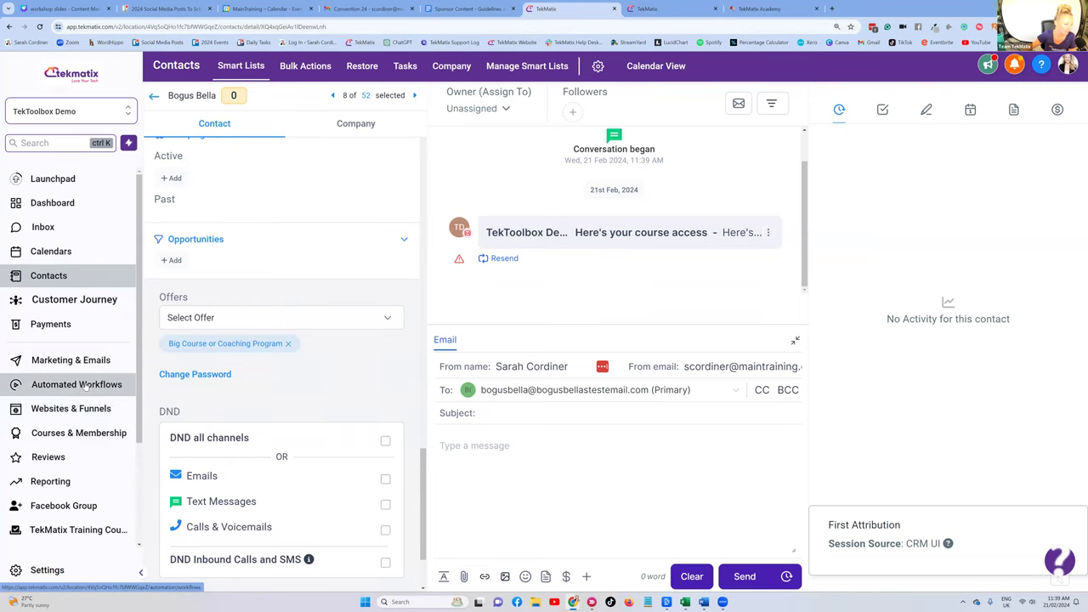
click(76, 384)
Look over the Customer Journey board and Dashboard charts, then return to the Workflow List
click(72, 299)
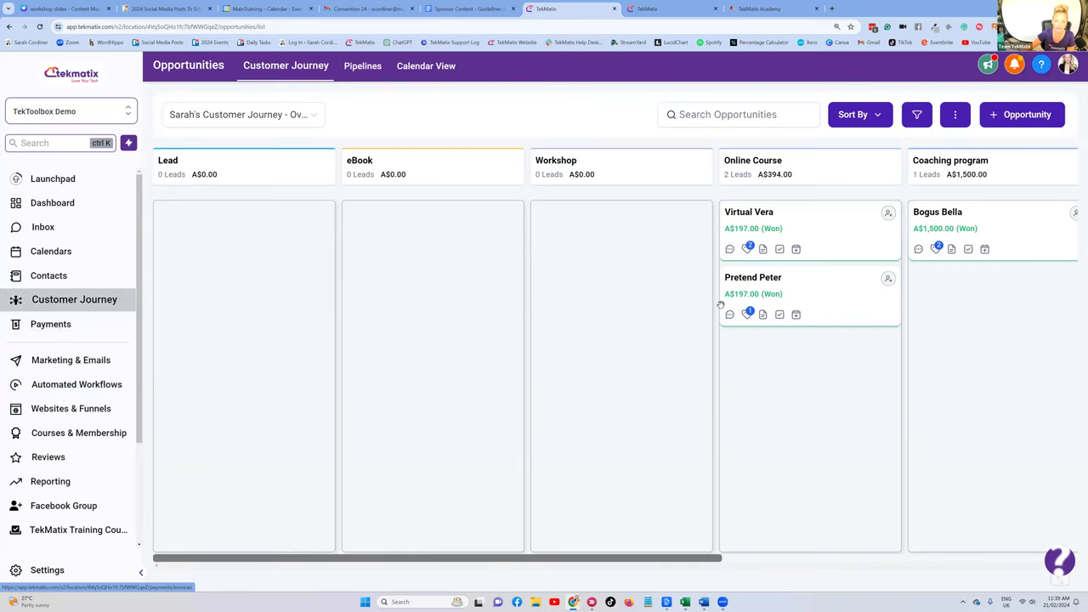
drag(677, 559, 737, 555)
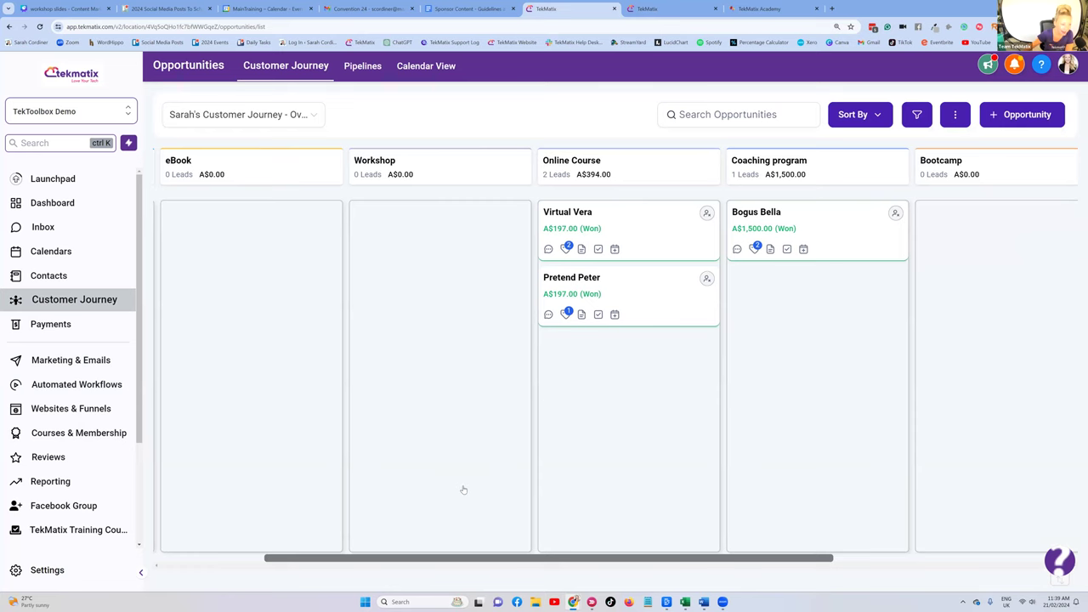
click(51, 203)
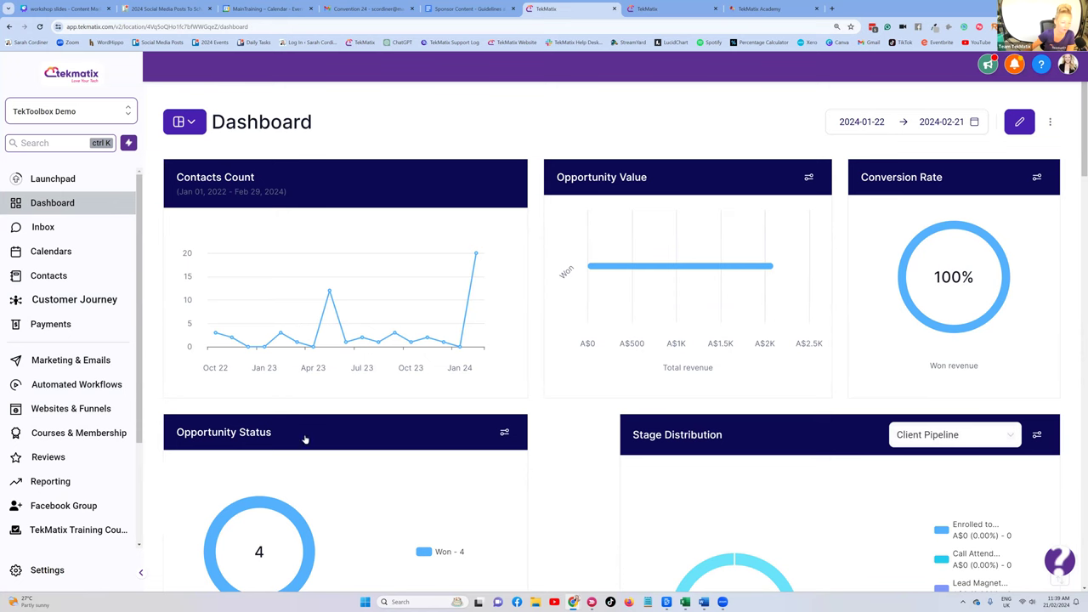
scroll(328, 311, down, 5)
scroll(280, 190, up, 5)
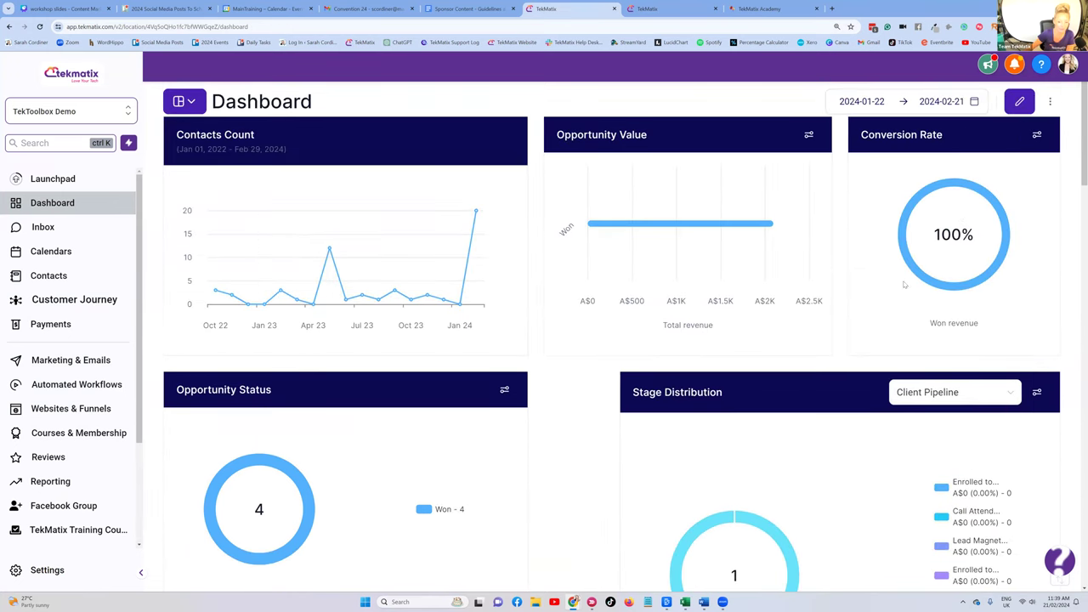
scroll(904, 284, down, 6)
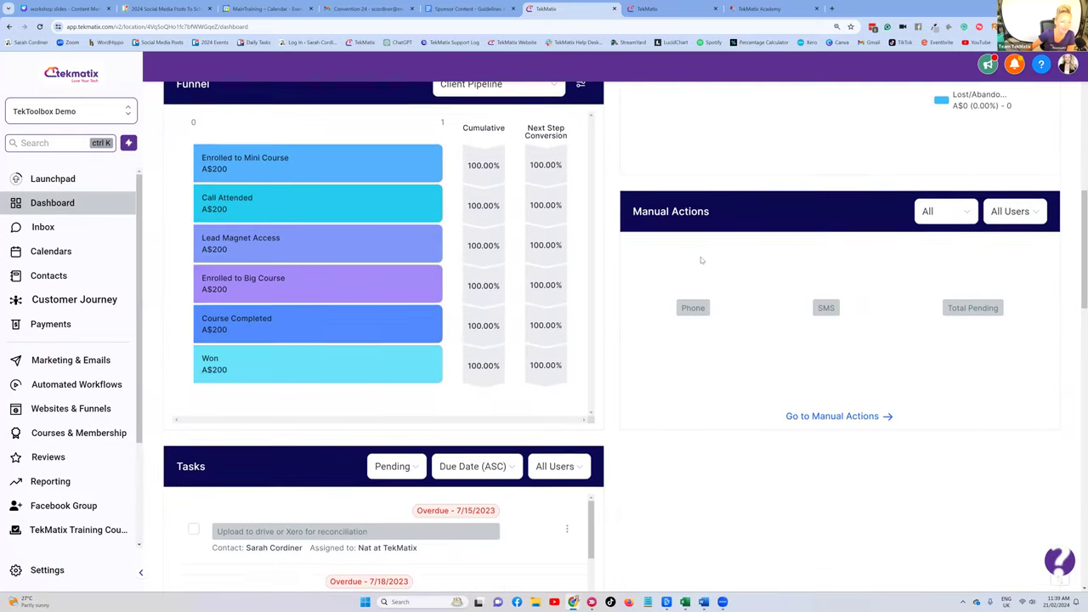
scroll(701, 260, down, 3)
scroll(702, 260, up, 6)
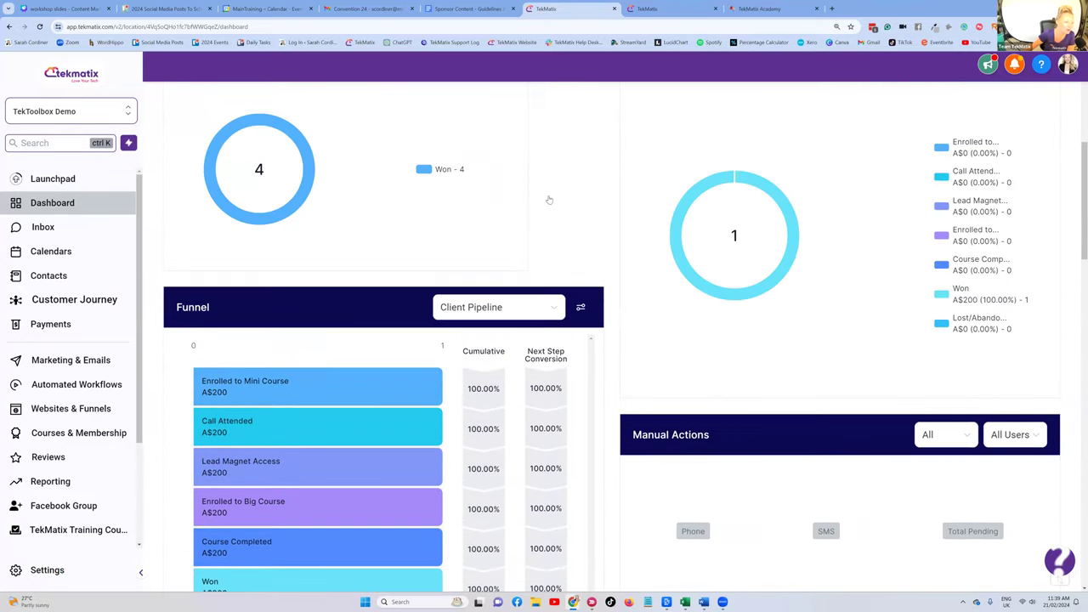
click(77, 384)
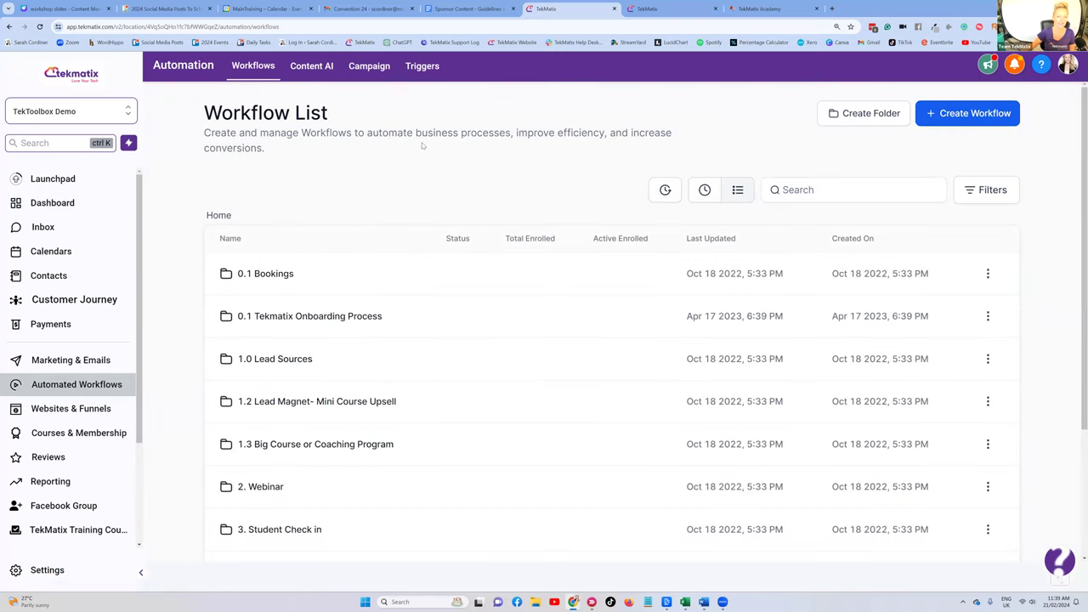
Show the recently updated workflows and search the workflow list for 'project'
click(703, 189)
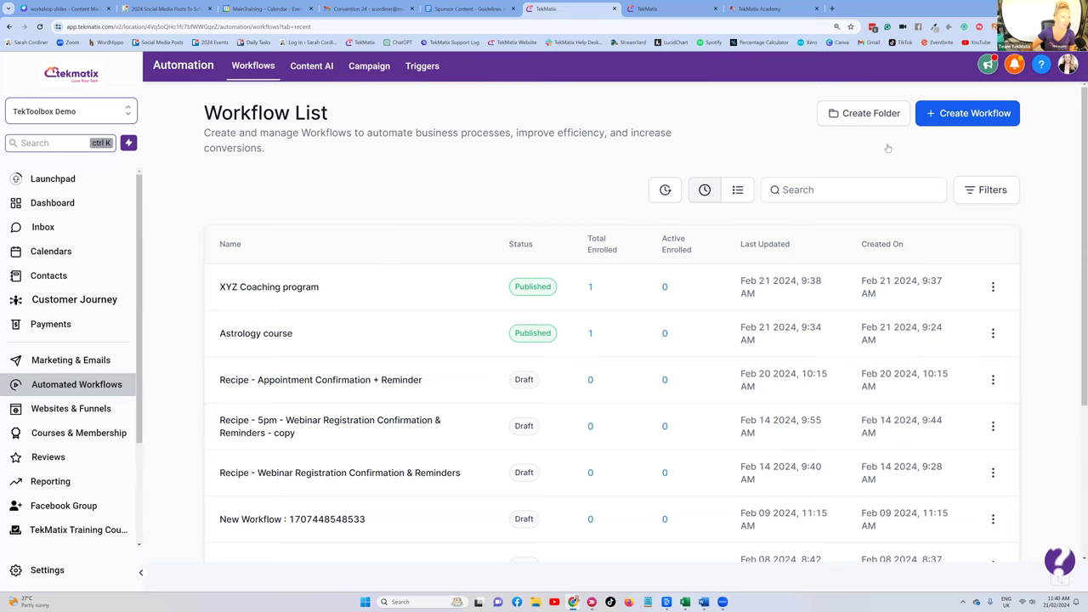
click(671, 9)
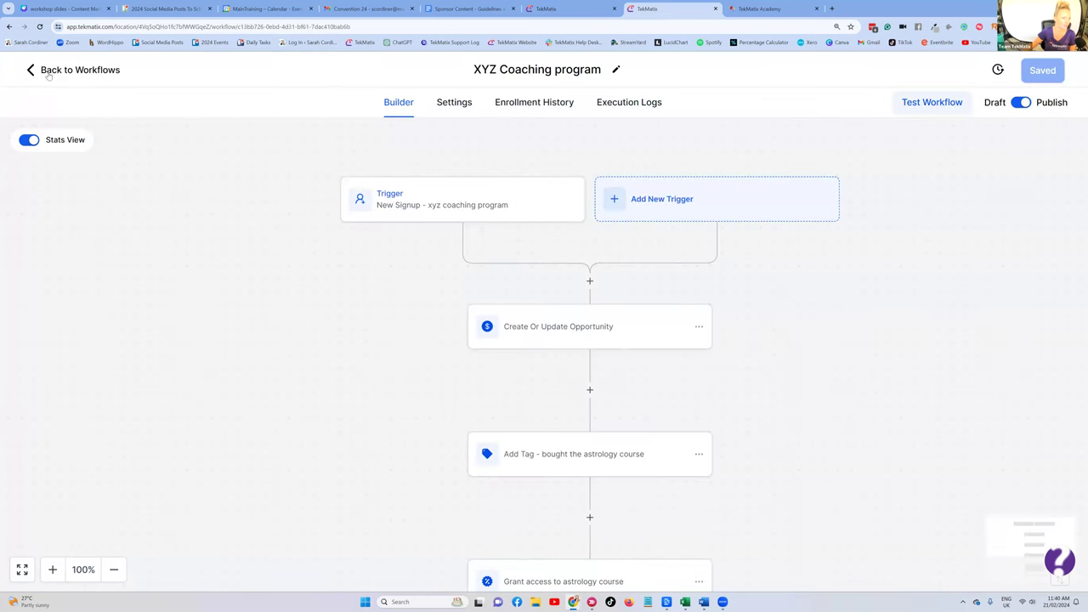
click(50, 73)
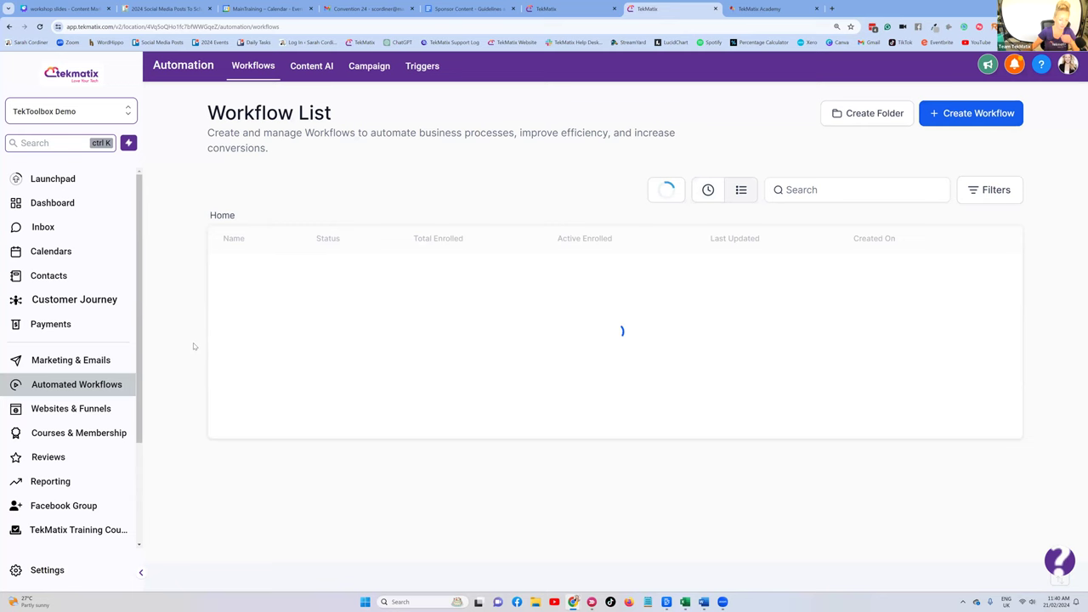
click(784, 190)
text(project)
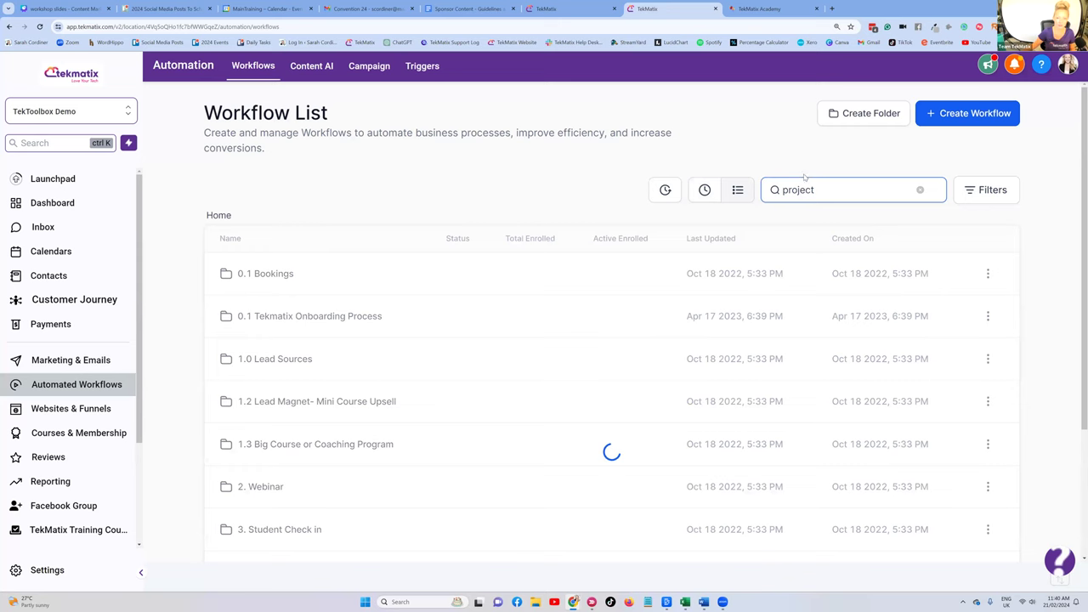
Create a new blank workflow starting from scratch
click(961, 117)
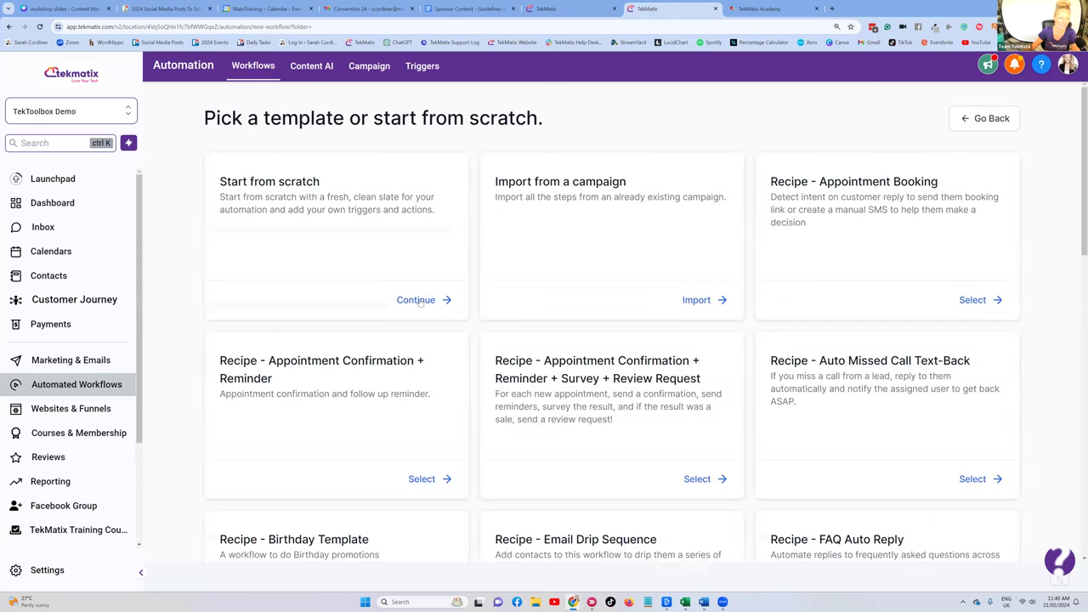
click(420, 300)
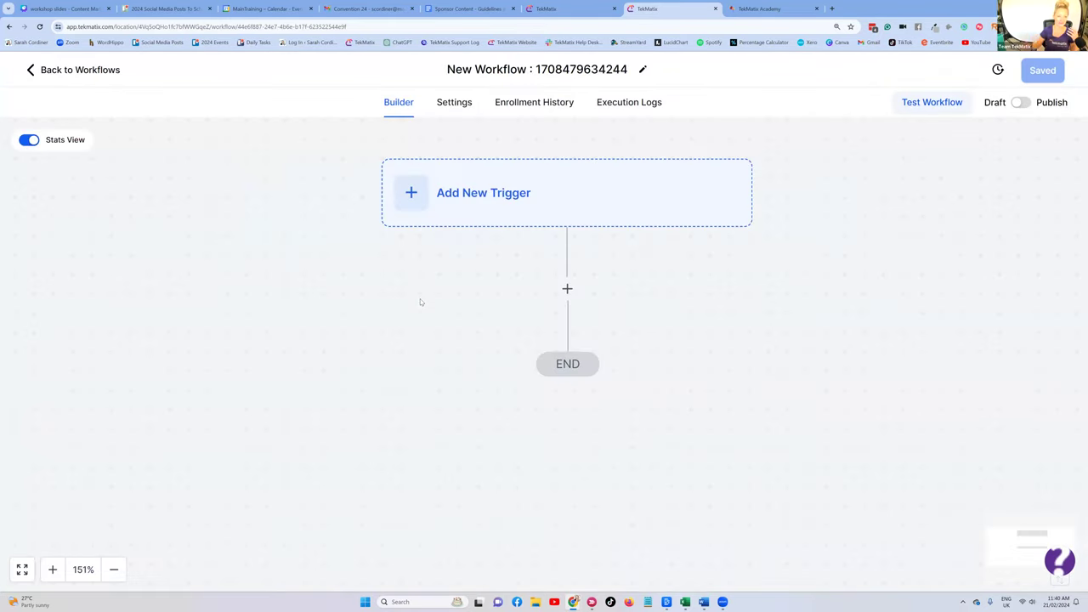
click(540, 10)
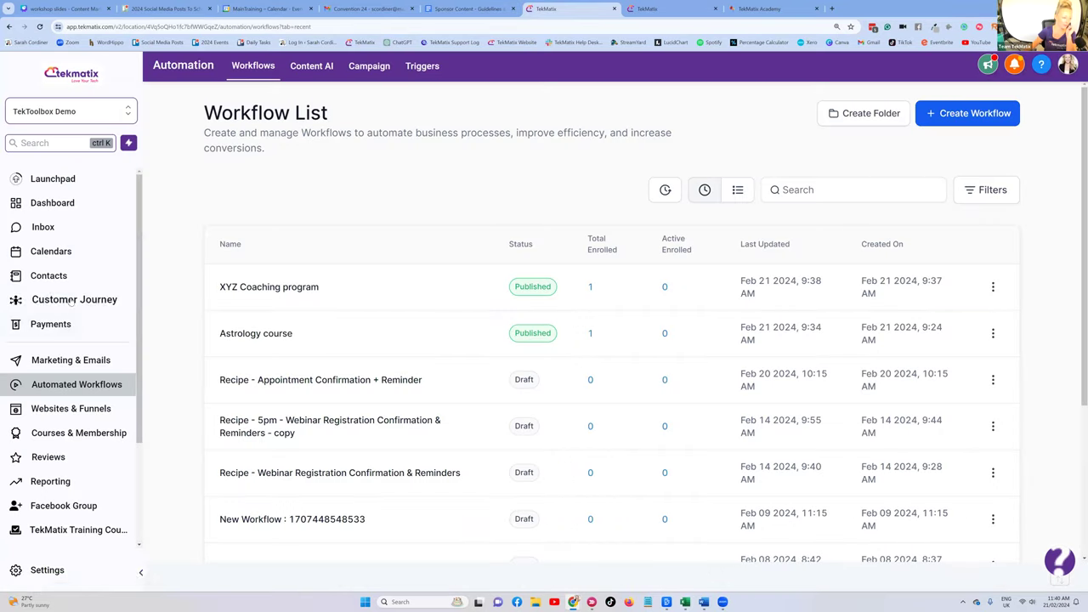
Show the Project Management pipeline on the Customer Journey board, scrolled to the LIVE Project stage
click(68, 299)
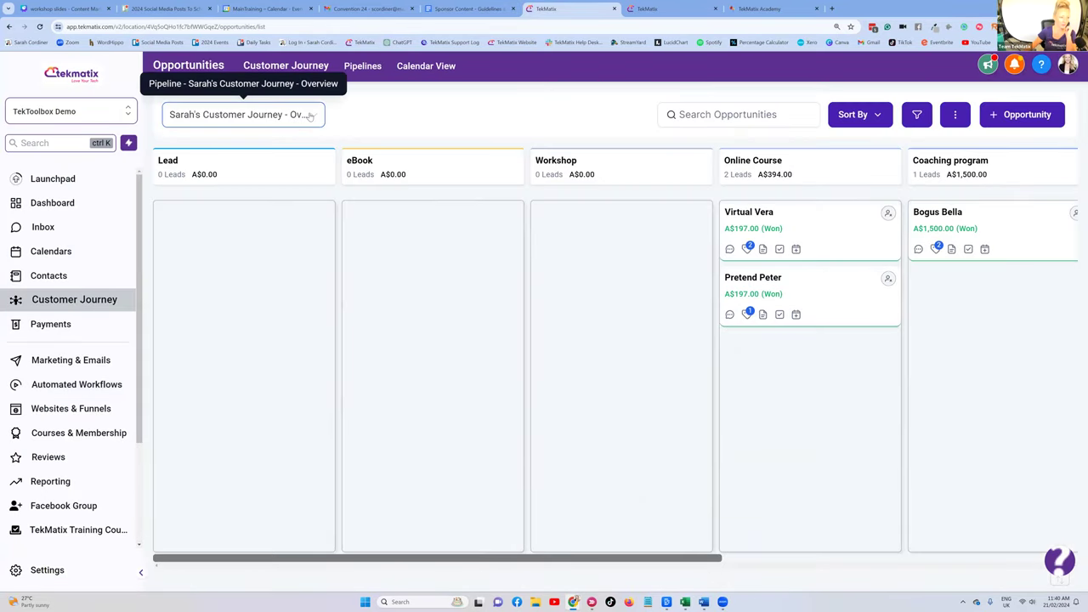
click(292, 120)
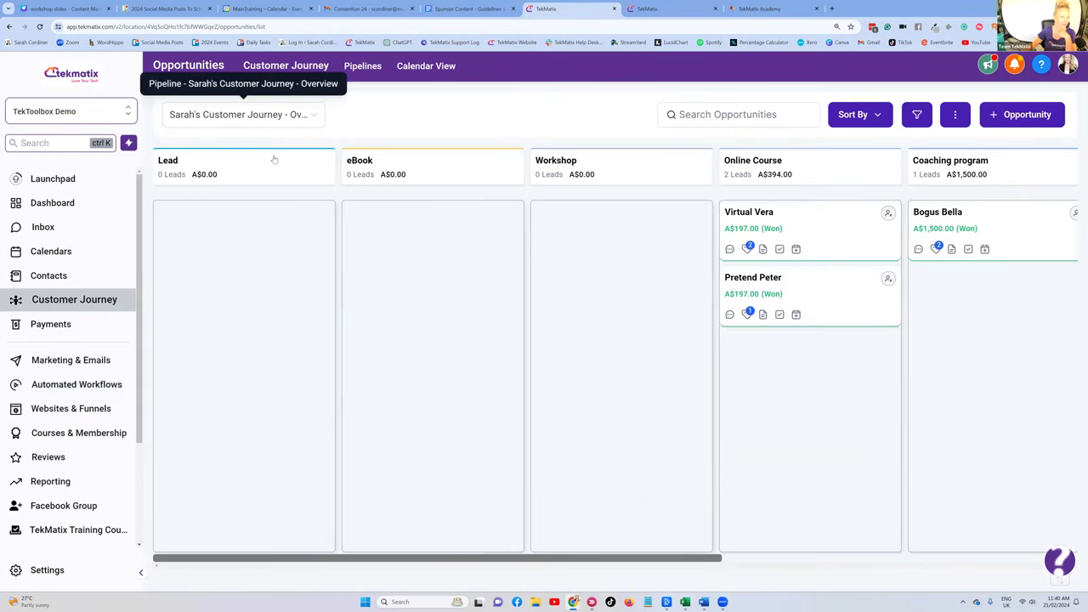
click(228, 230)
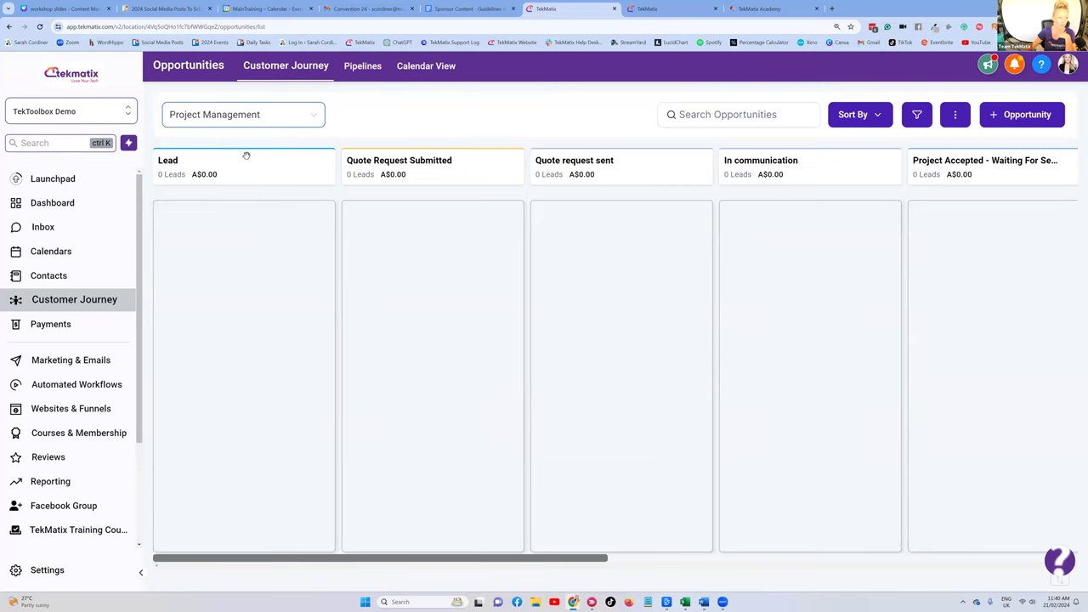
drag(454, 560, 420, 559)
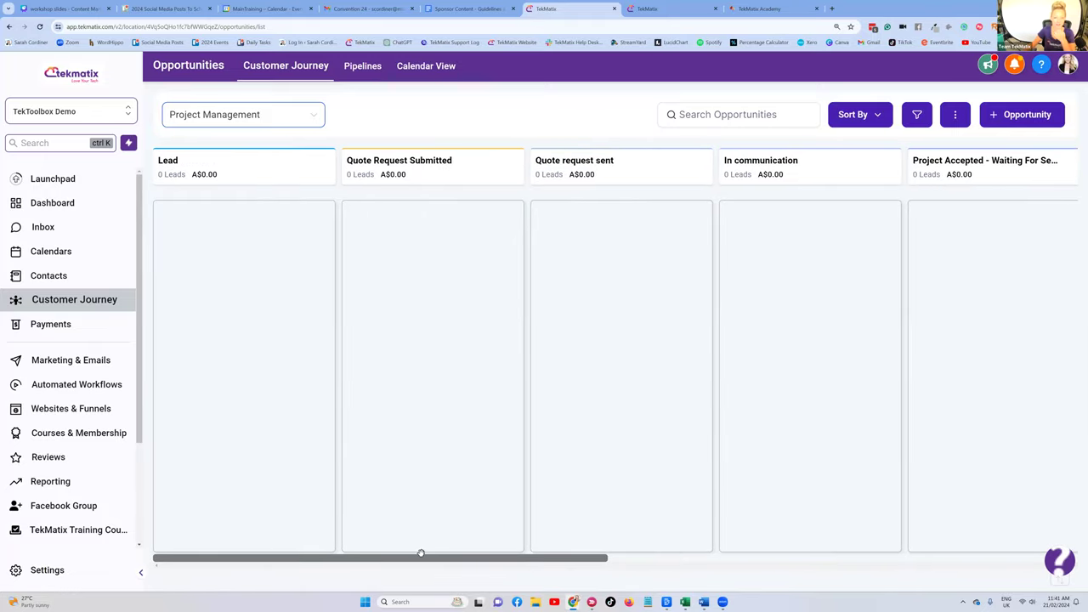
click(667, 10)
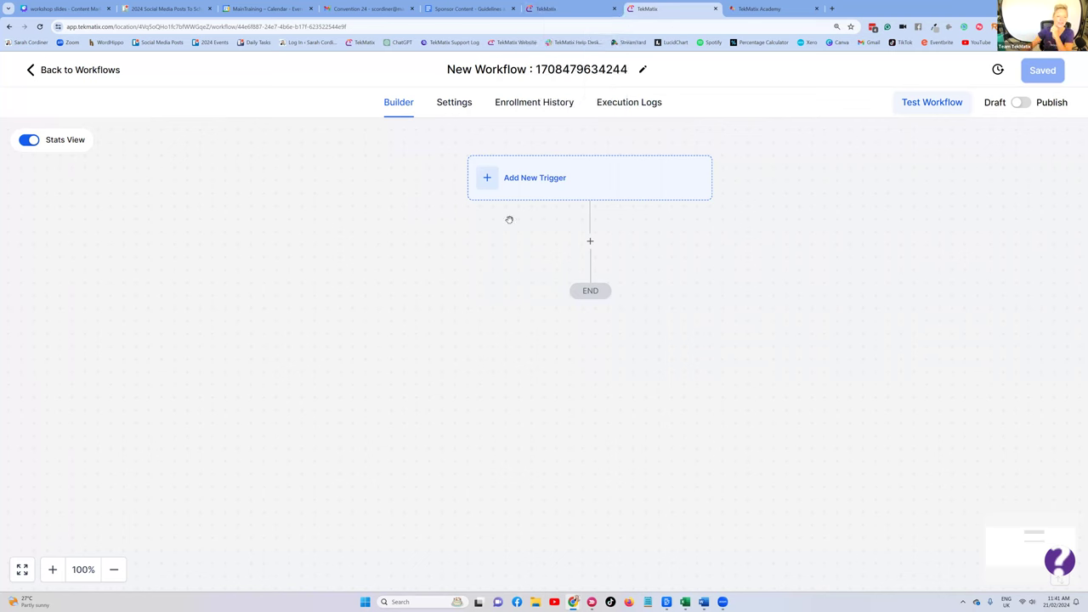
Add a Form Submitted trigger to the new workflow
click(573, 192)
click(819, 216)
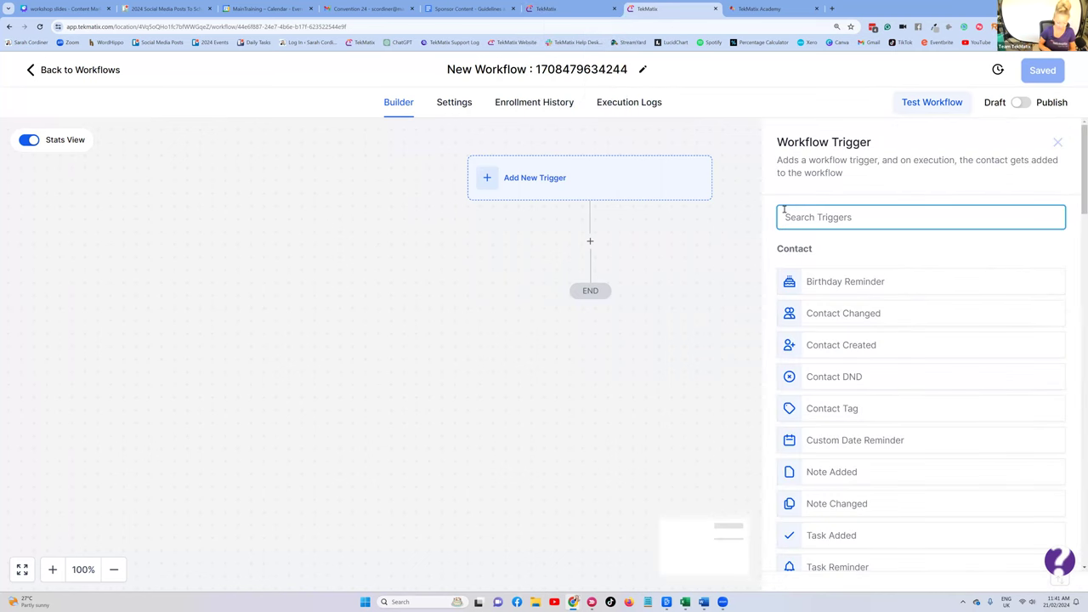
text(form)
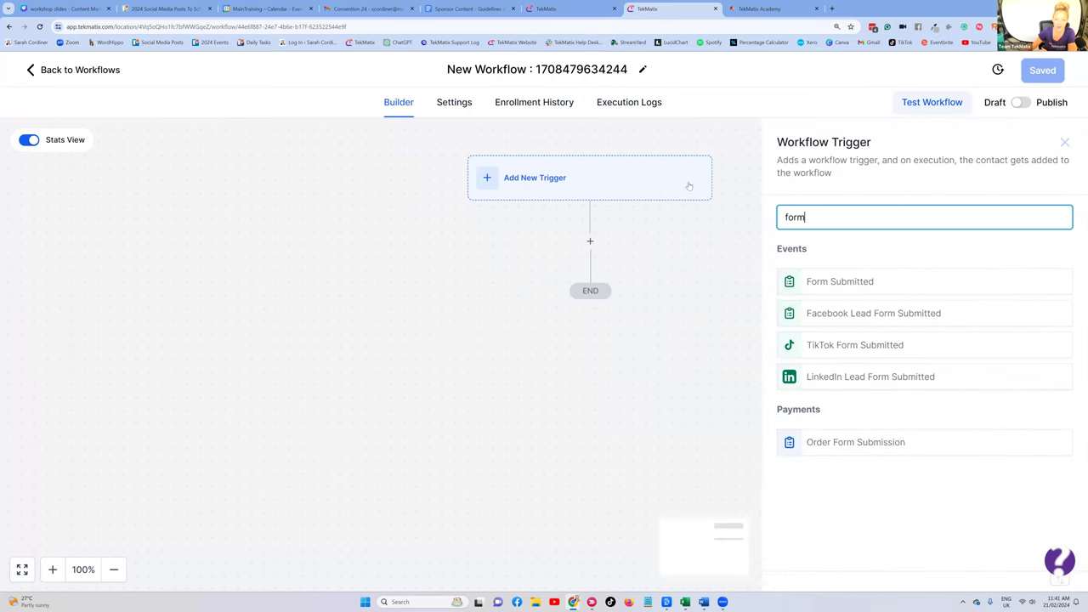
click(835, 283)
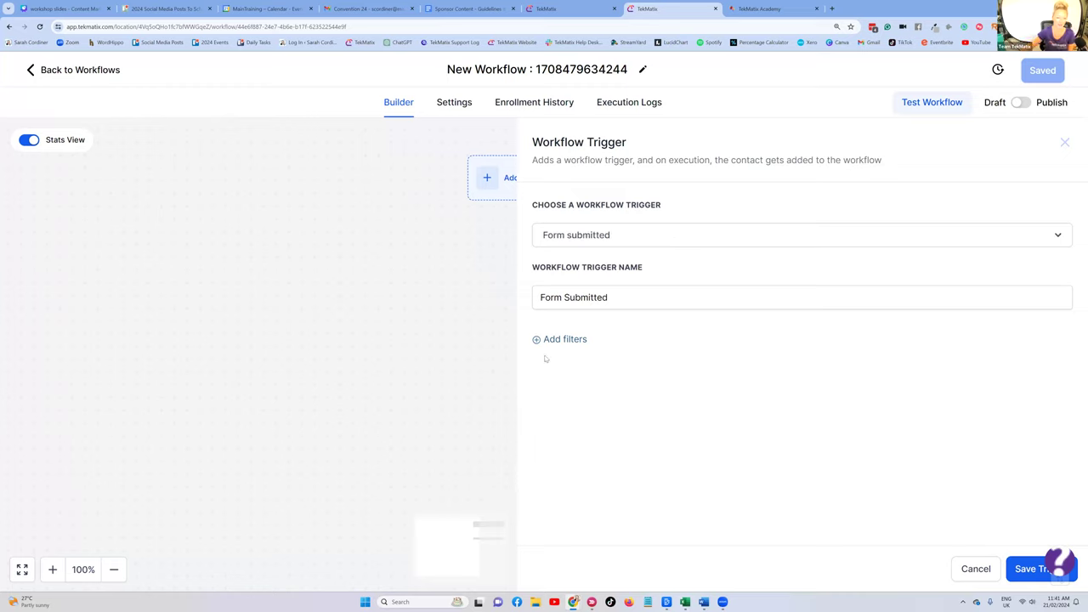
Name the trigger 'Form Submitted - onboarding form', filter it on Form 39, and save it
click(630, 299)
text(- onboarding form)
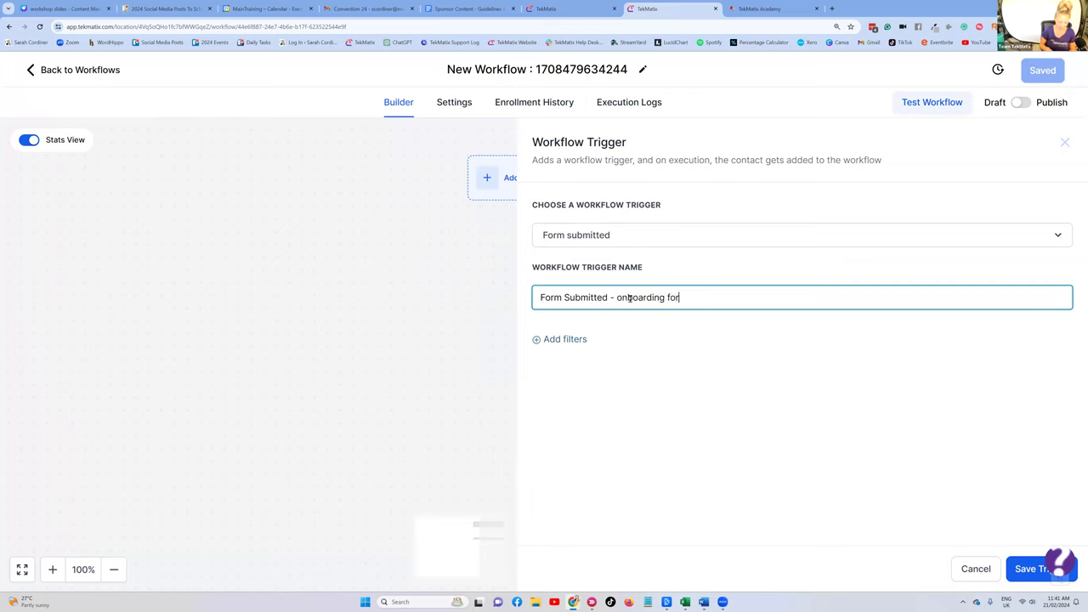
click(566, 339)
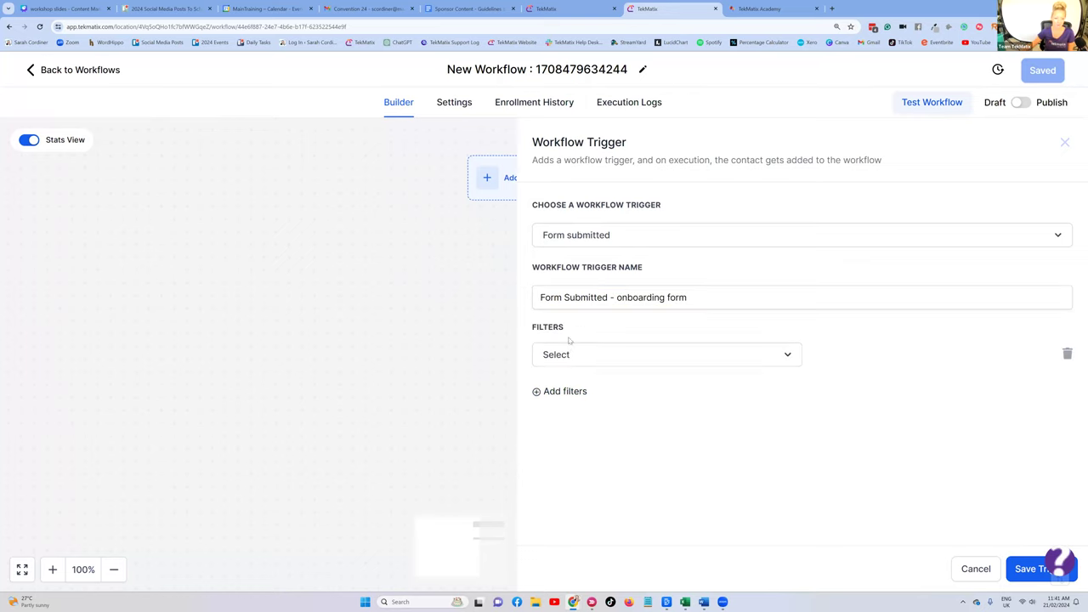
click(569, 357)
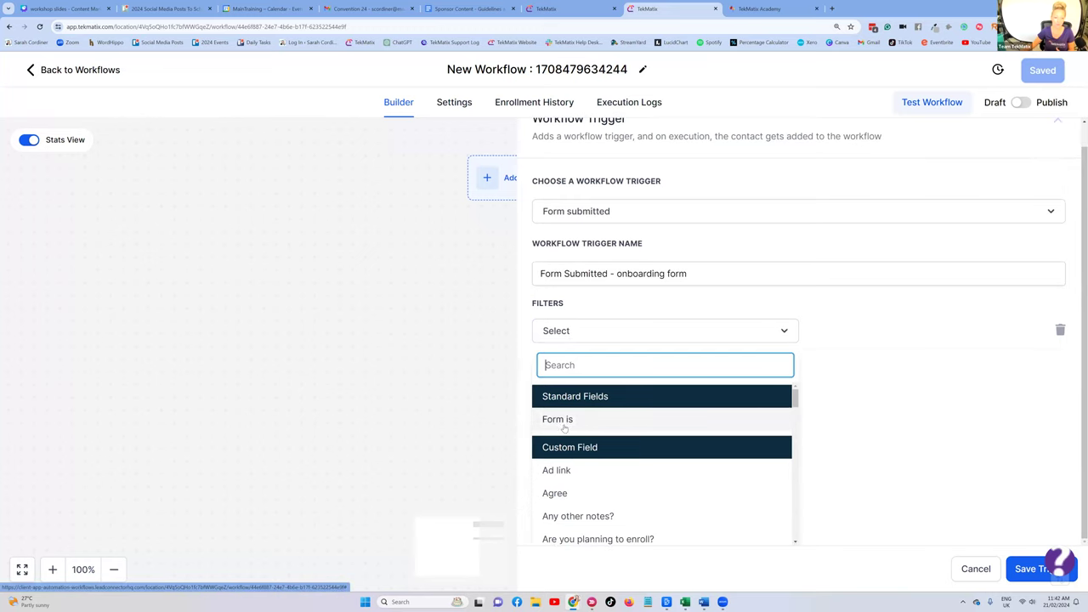
click(551, 419)
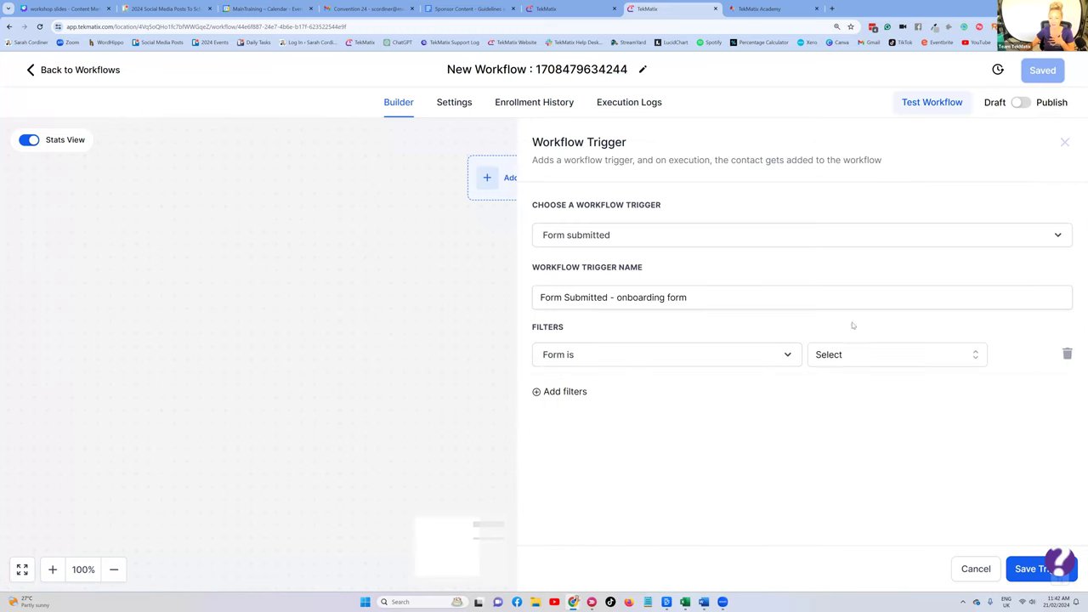
click(840, 356)
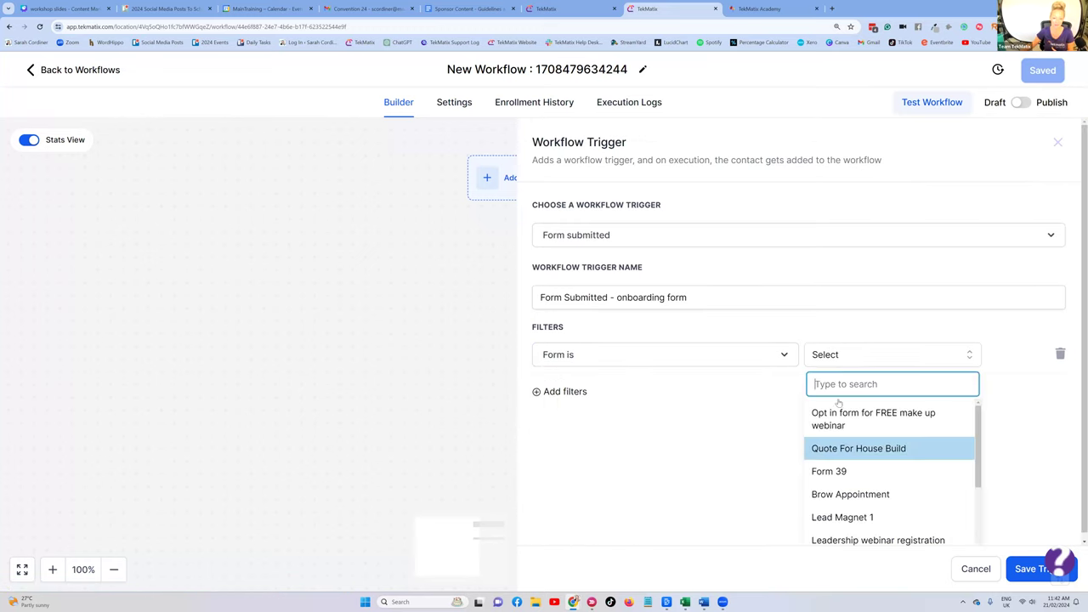
scroll(869, 448, down, 2)
scroll(868, 448, down, 2)
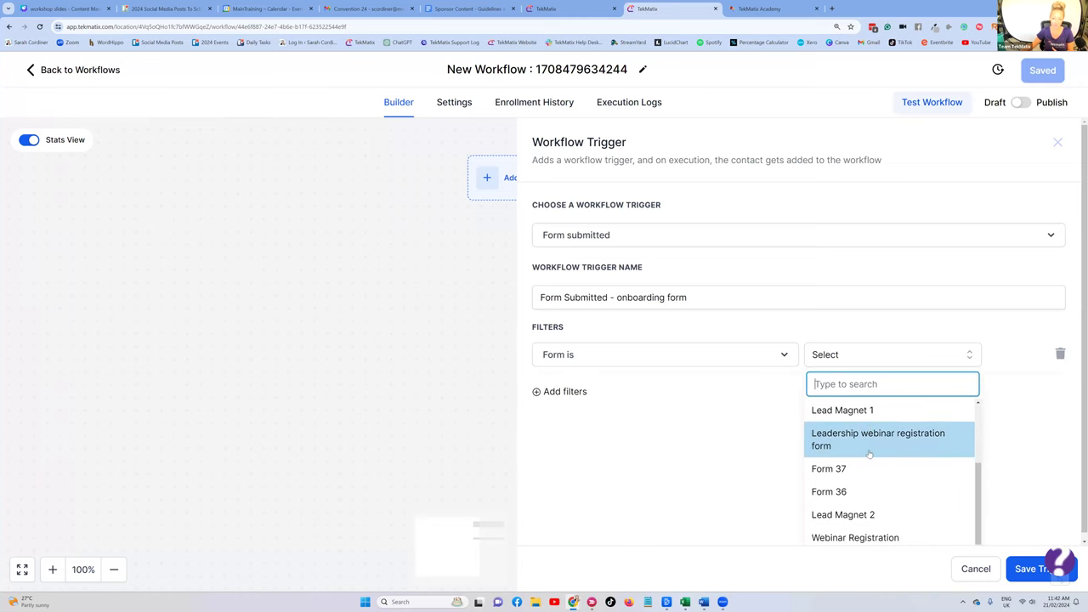
scroll(863, 458, up, 3)
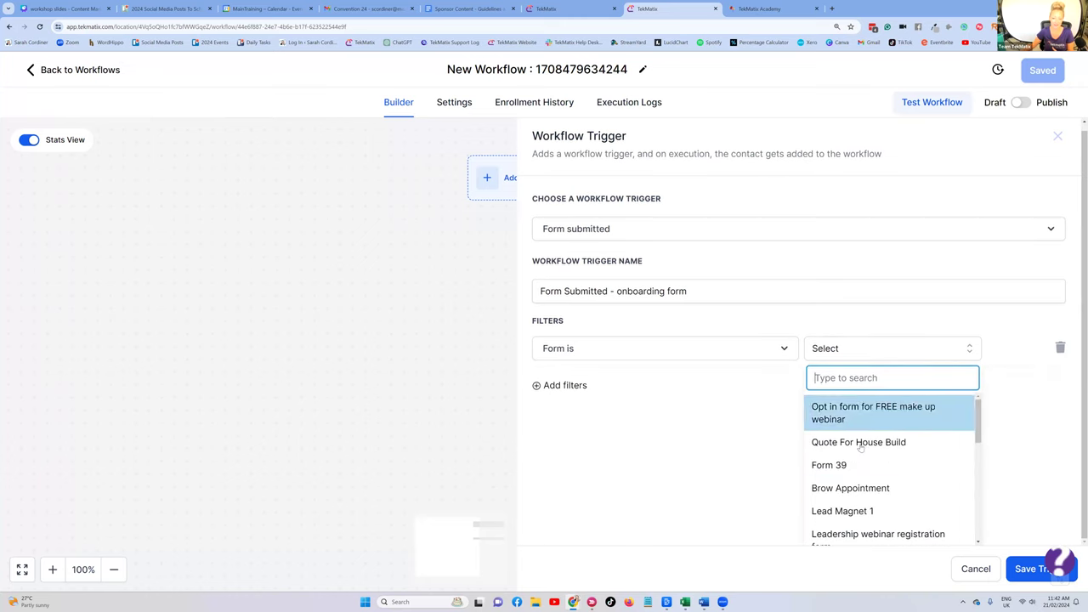
scroll(857, 434, down, 1)
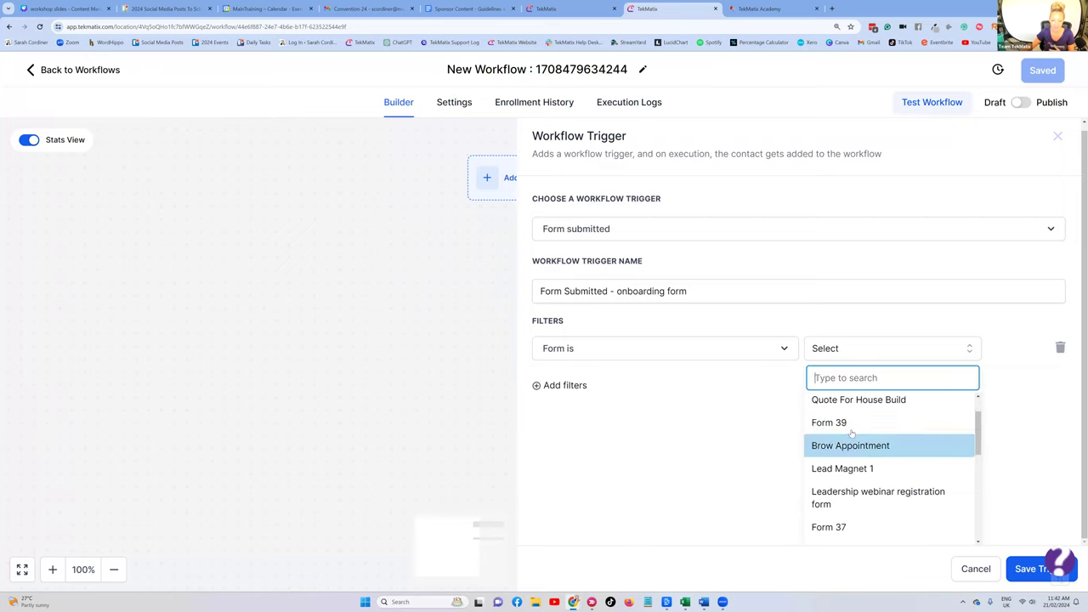
click(849, 424)
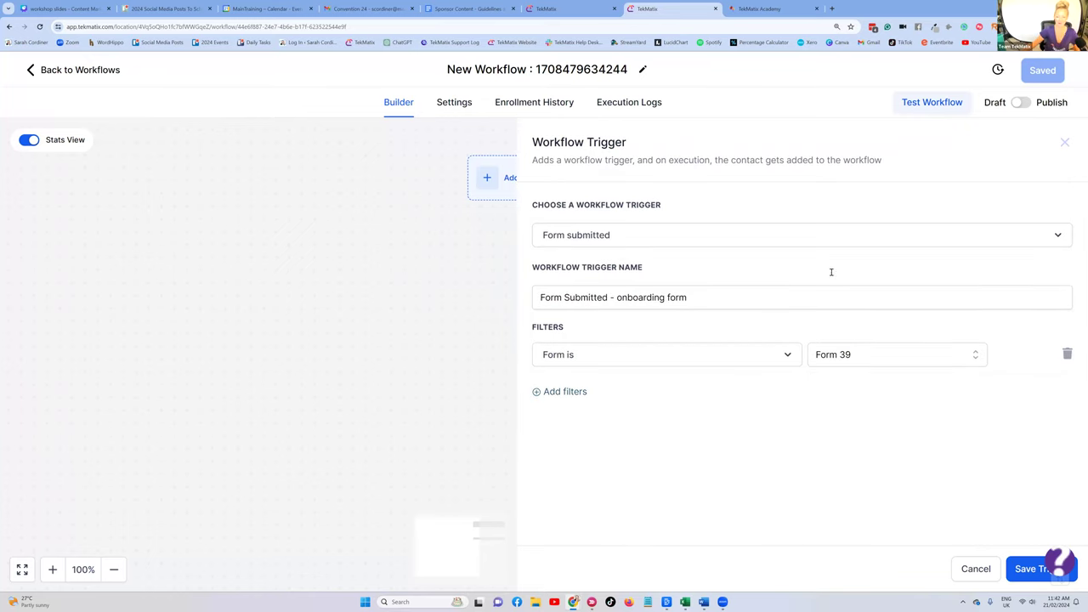
click(1022, 565)
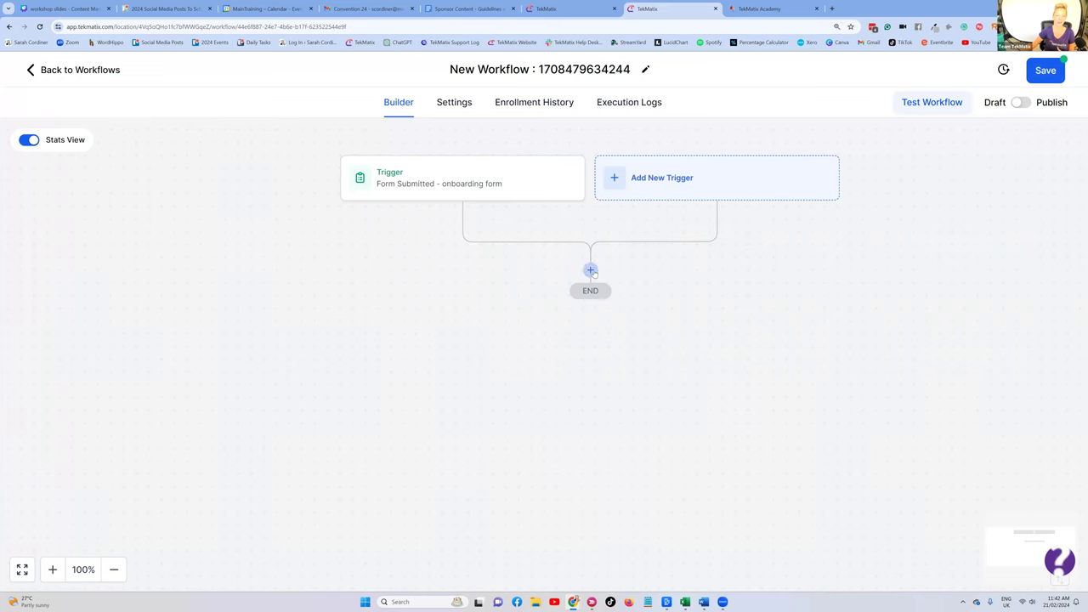
Add a Send Internal Notification action of type Email after the trigger
click(590, 269)
text(intern)
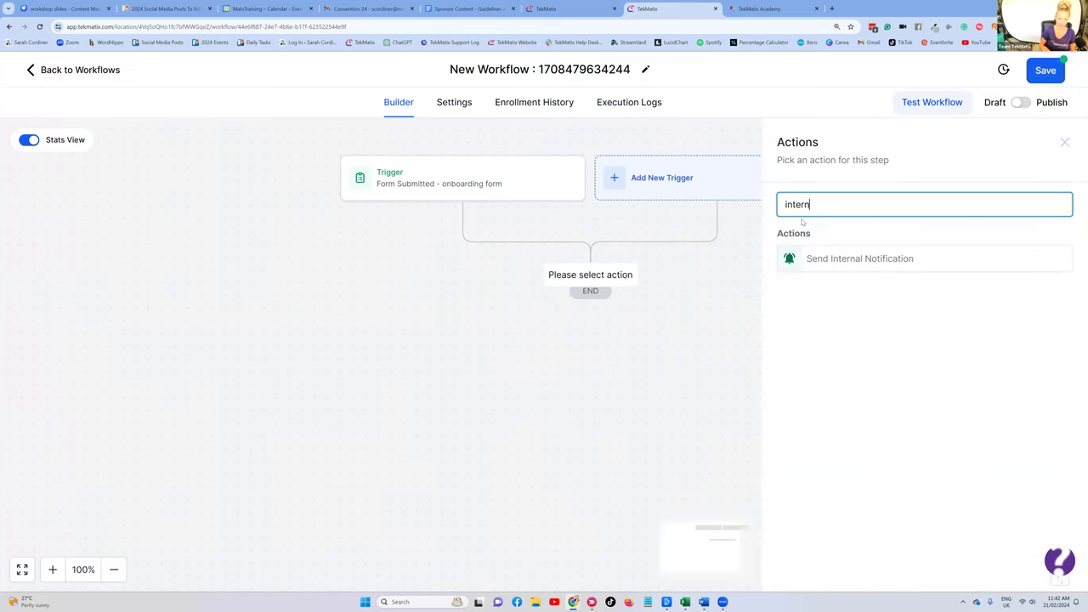
click(826, 261)
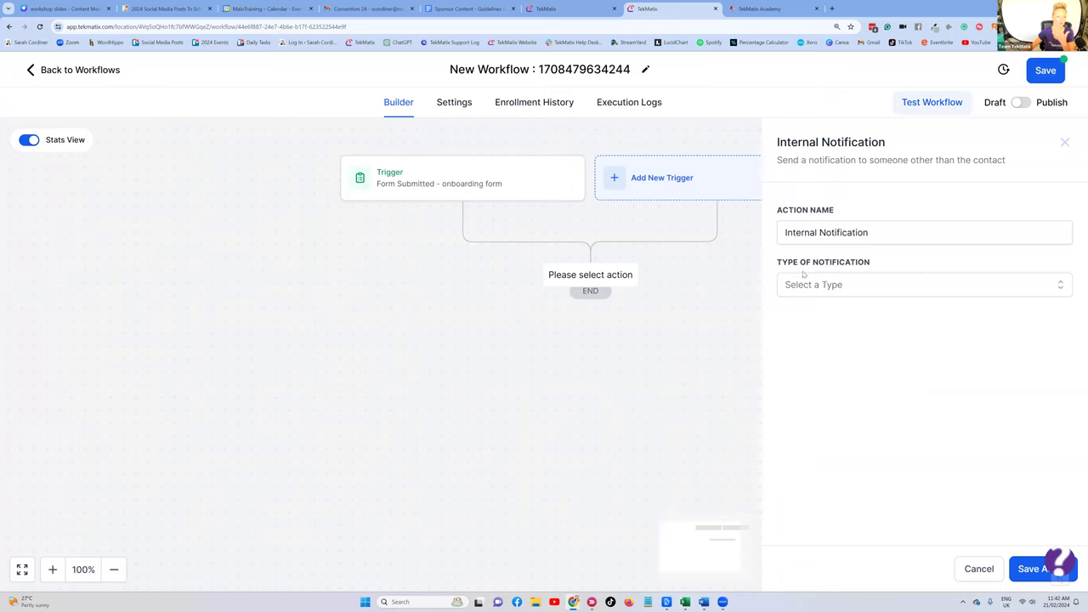
click(823, 286)
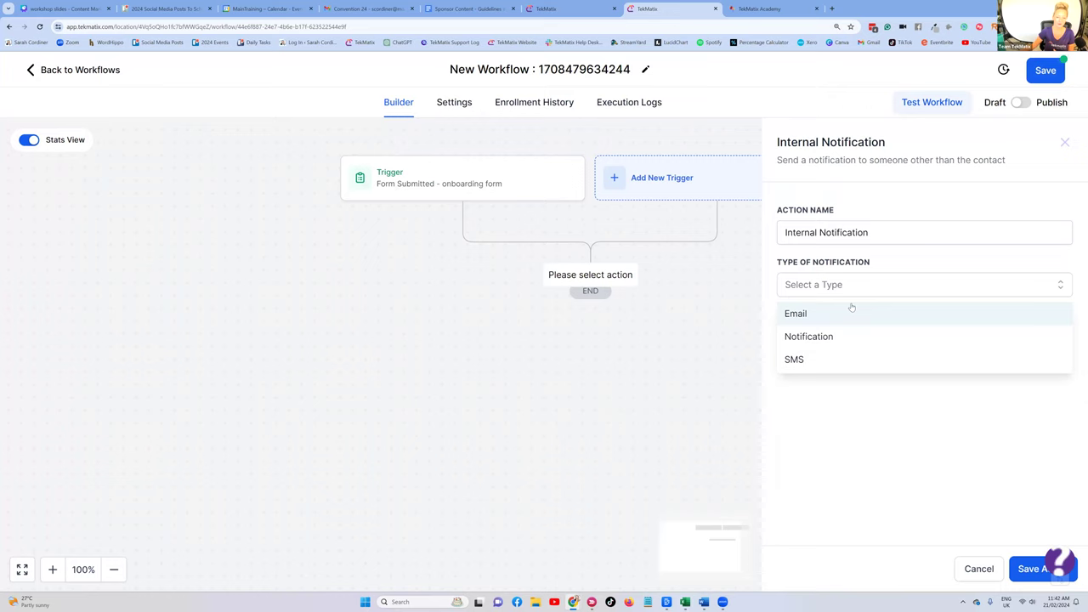
click(810, 317)
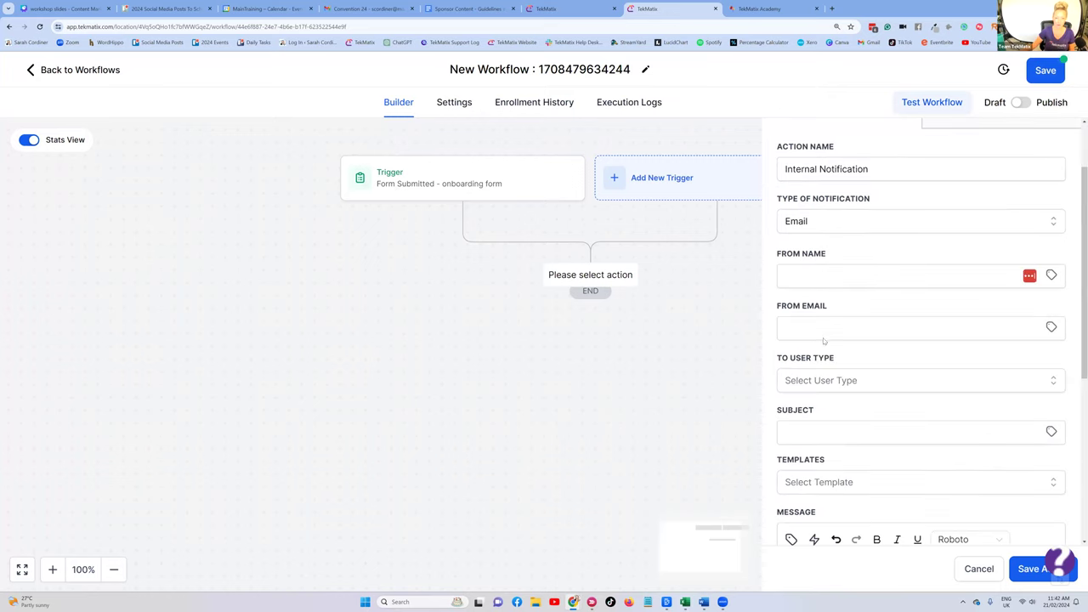
Address the notification to one particular team member
scroll(823, 341, down, 3)
scroll(812, 298, up, 2)
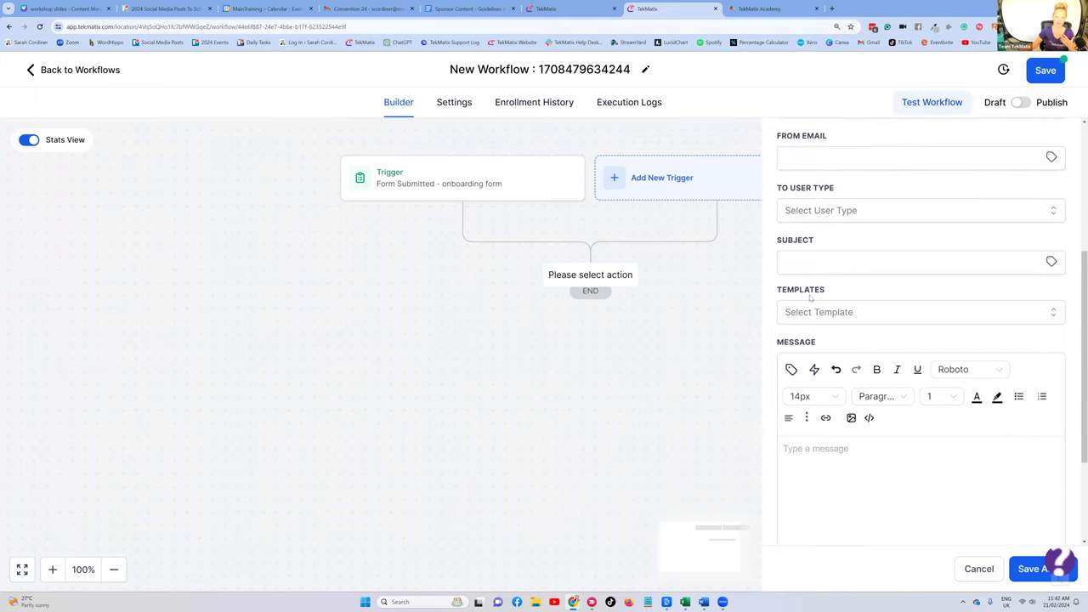
click(812, 295)
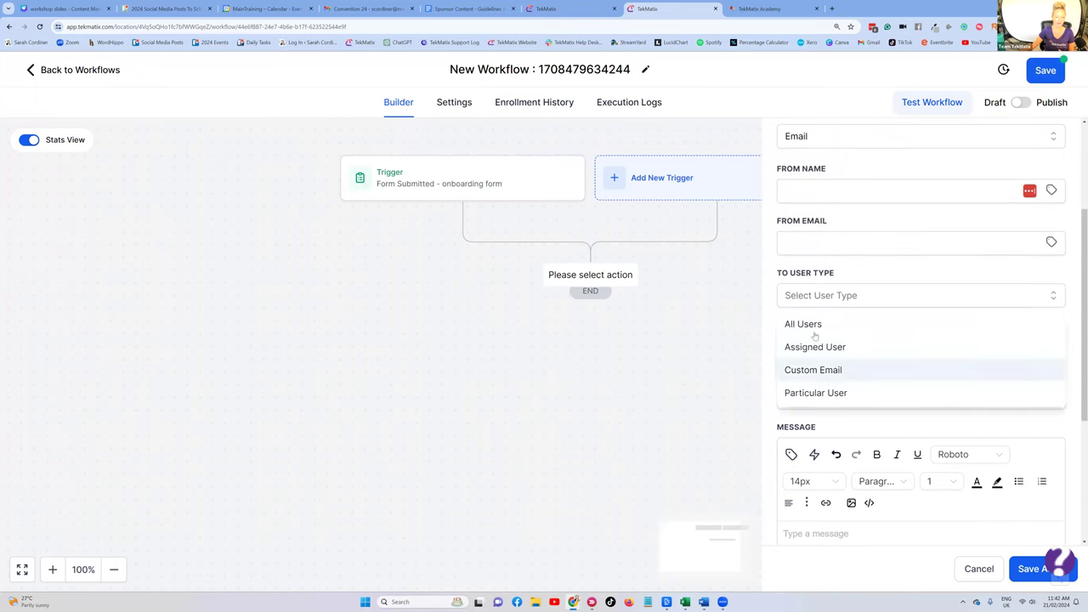
click(819, 393)
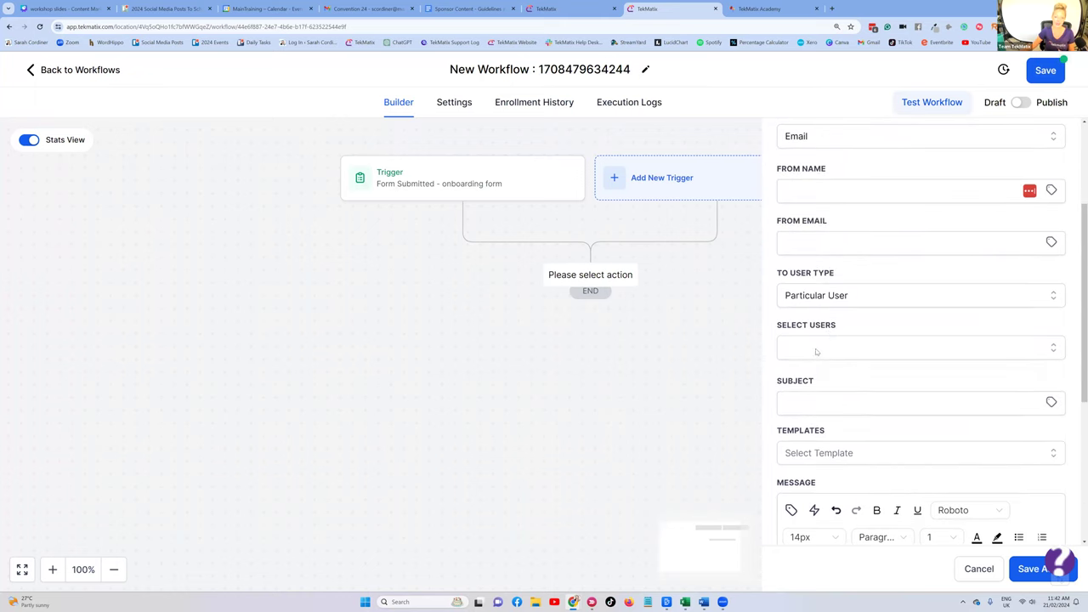
click(816, 351)
click(834, 434)
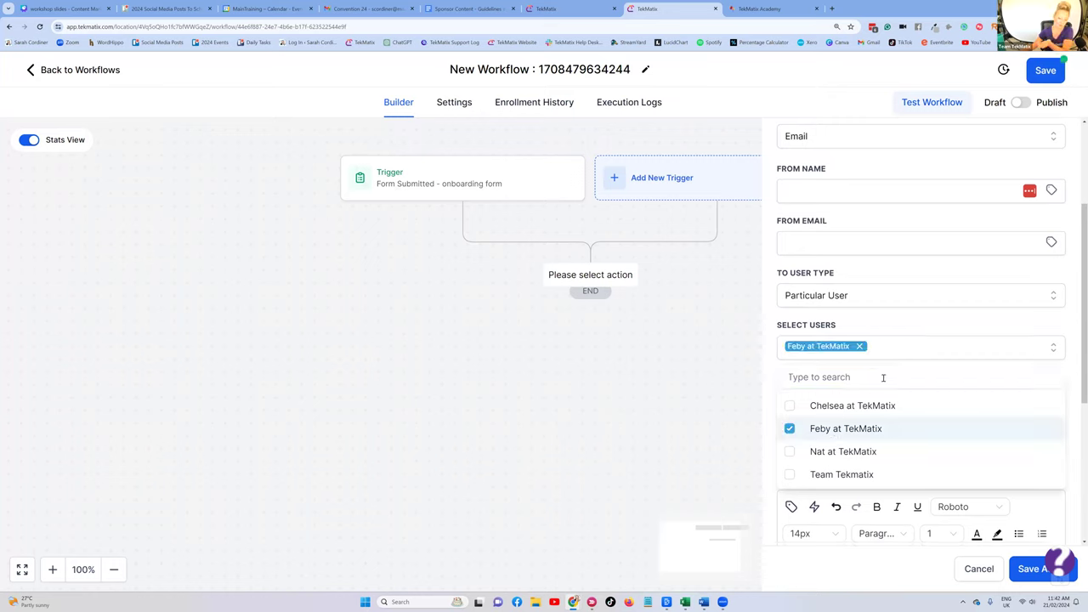
click(899, 319)
scroll(840, 357, down, 3)
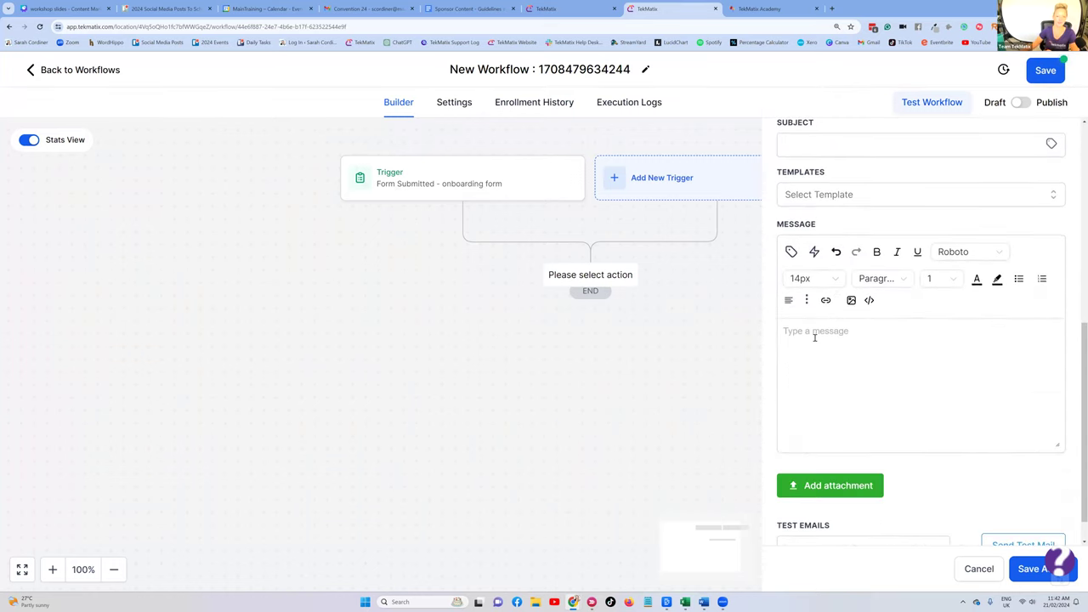
scroll(824, 371, up, 2)
scroll(810, 353, down, 2)
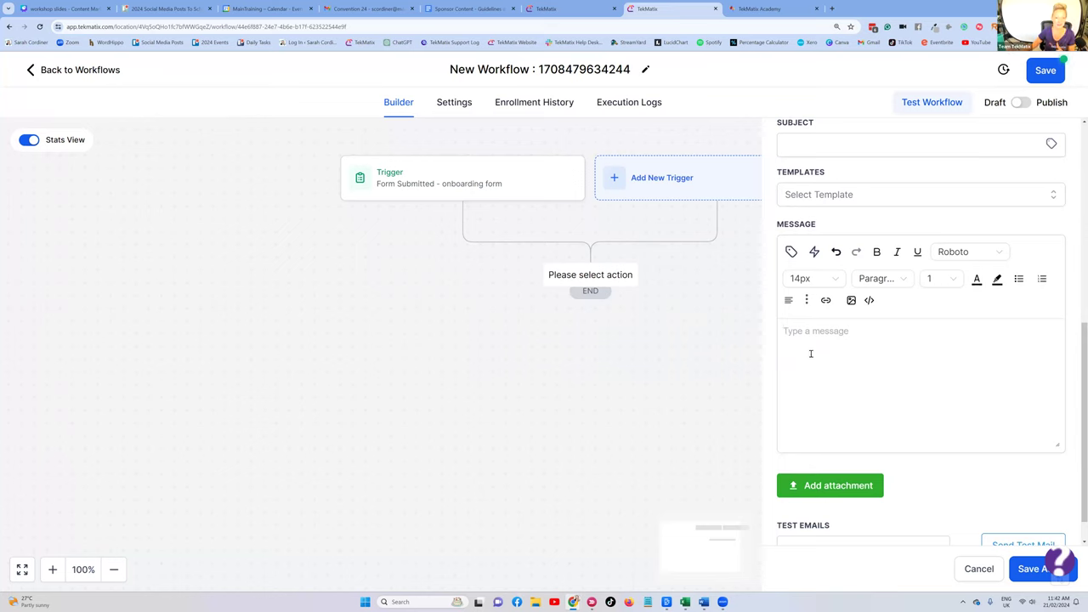
Write a message greeting the recipient and saying {{contact.name}} has submitted their onboarding
click(811, 353)
text(Hi feby,)
key(Return)
text(this person)
key(BackSpace)
key(BackSpace)
key(BackSpace)
key(BackSpace)
key(BackSpace)
key(BackSpace)
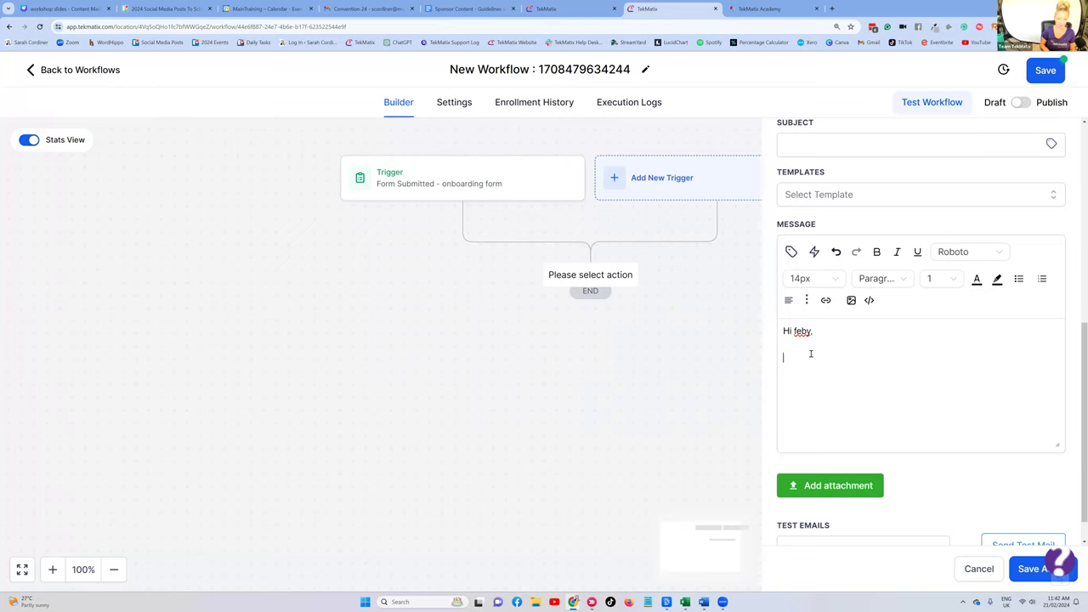
click(791, 254)
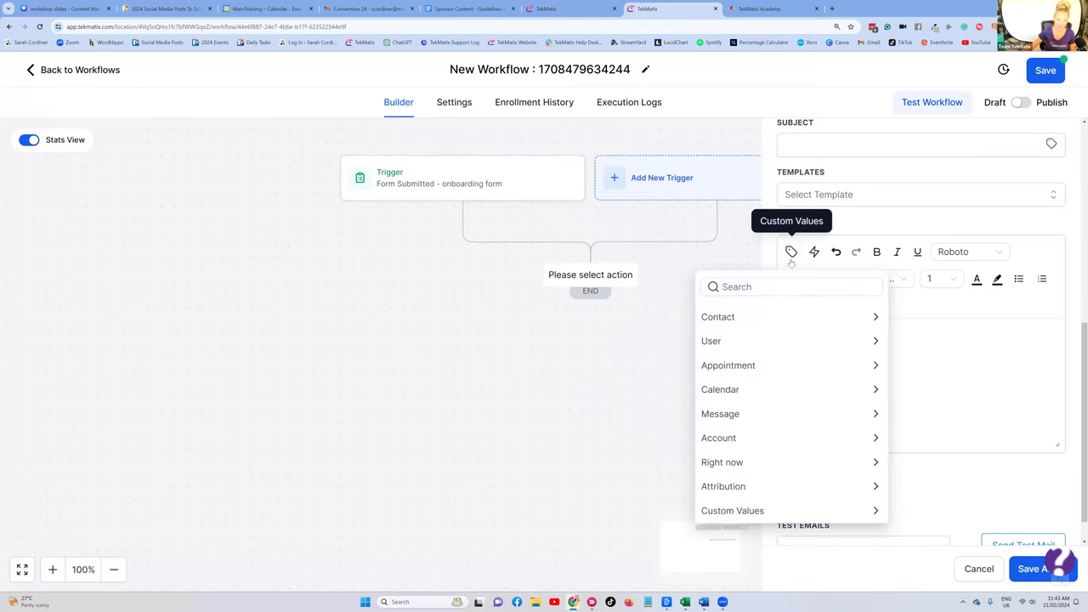
click(739, 317)
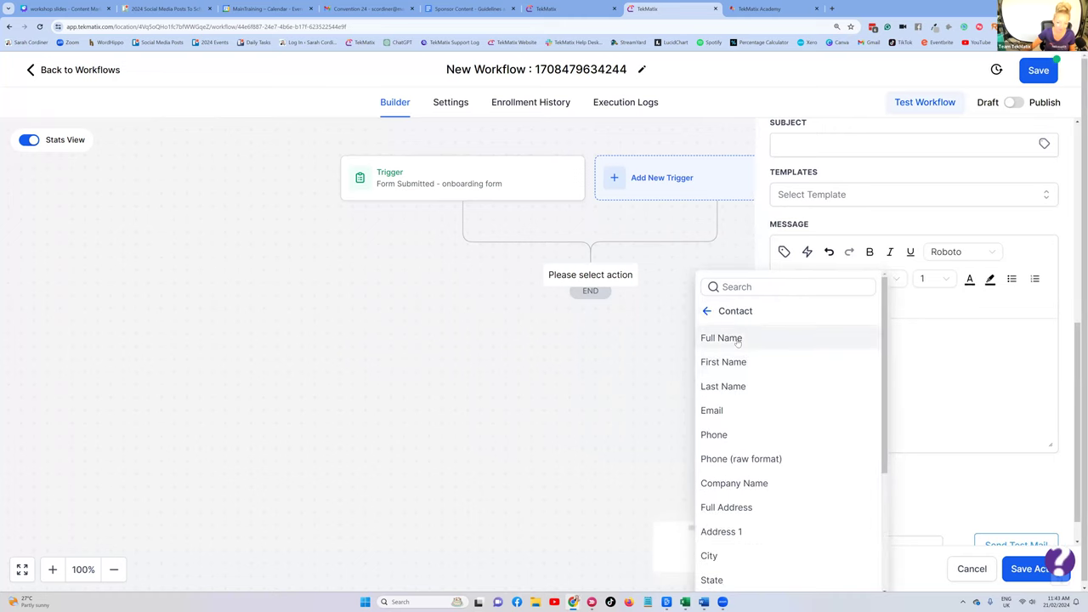
click(720, 338)
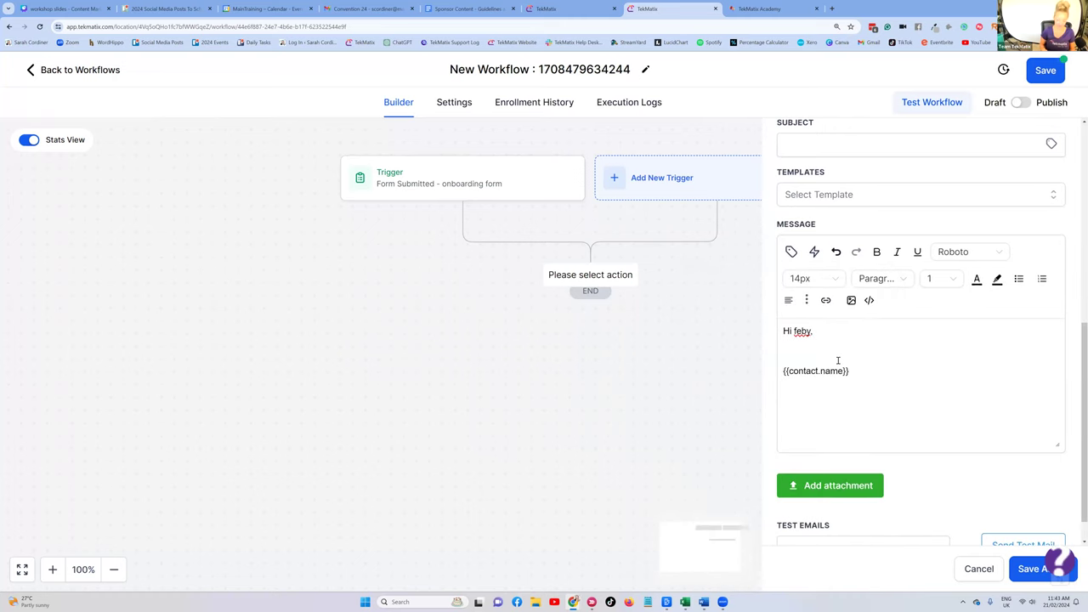
text(has submitted their onboardiub)
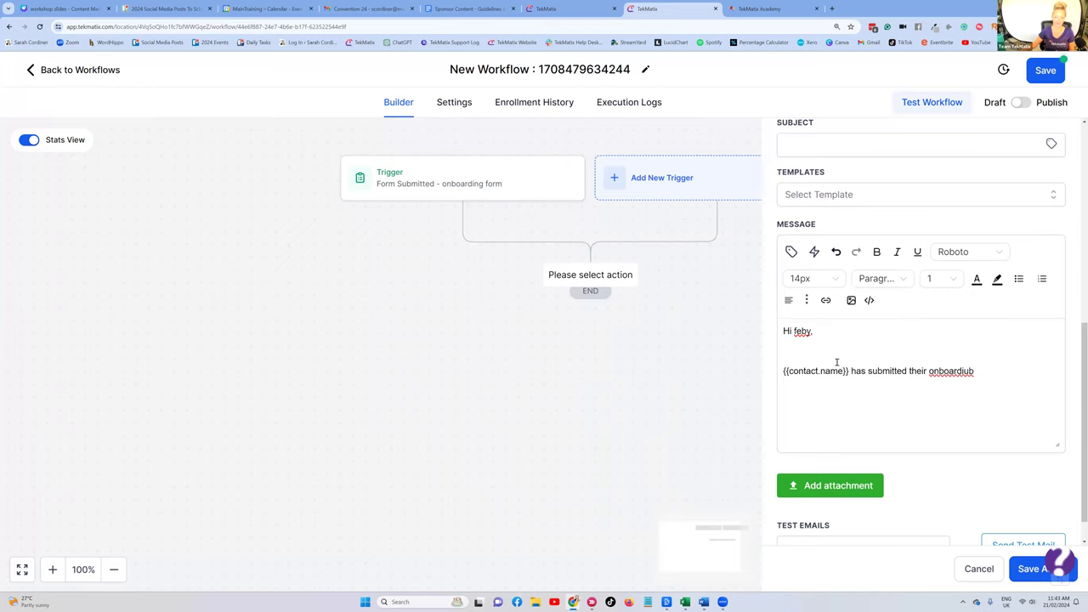
scroll(836, 362, up, 1)
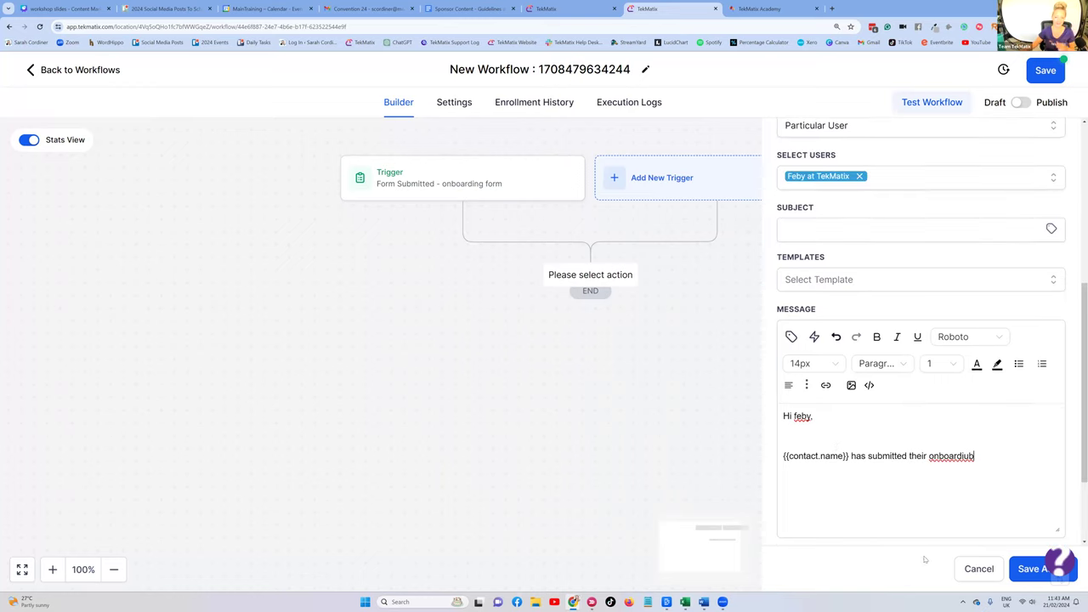
Fill in placeholder sender name and sender email for the notification
click(1026, 564)
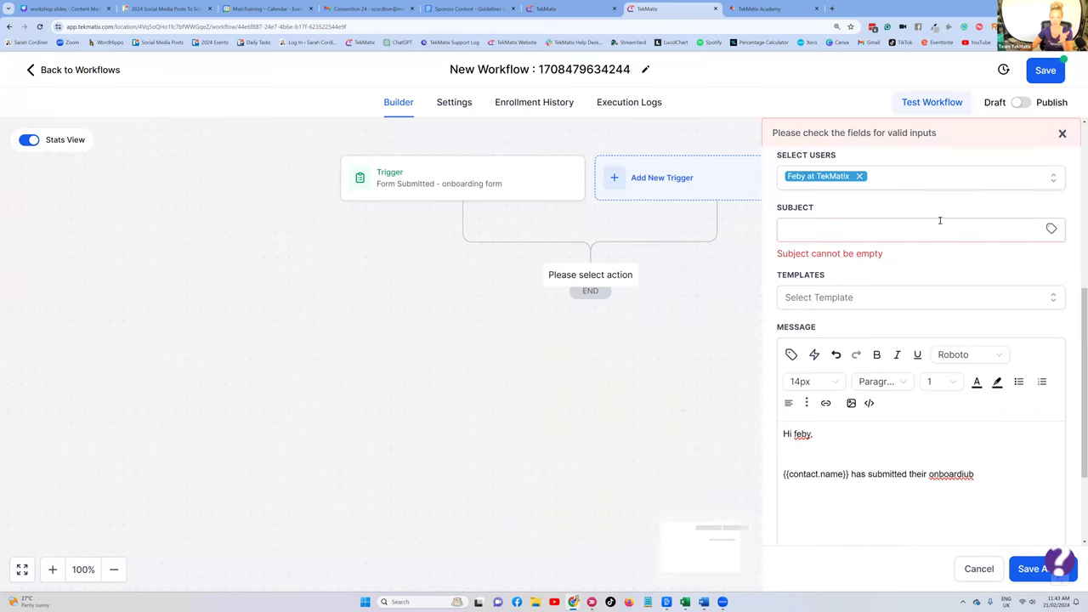
scroll(905, 244, up, 3)
click(803, 230)
text(ffff)
click(833, 284)
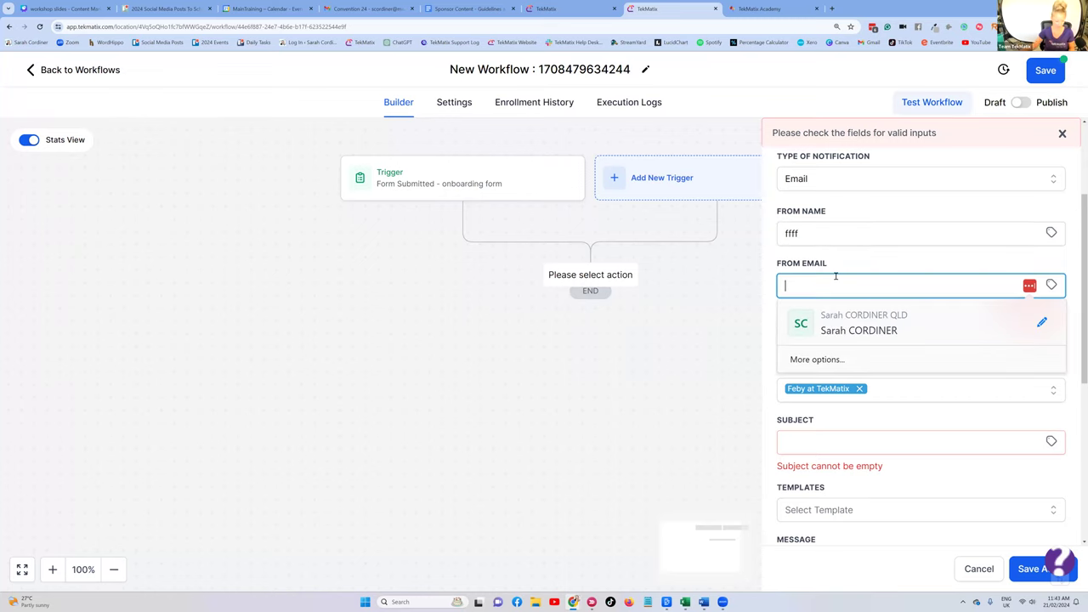
text(s@s.com)
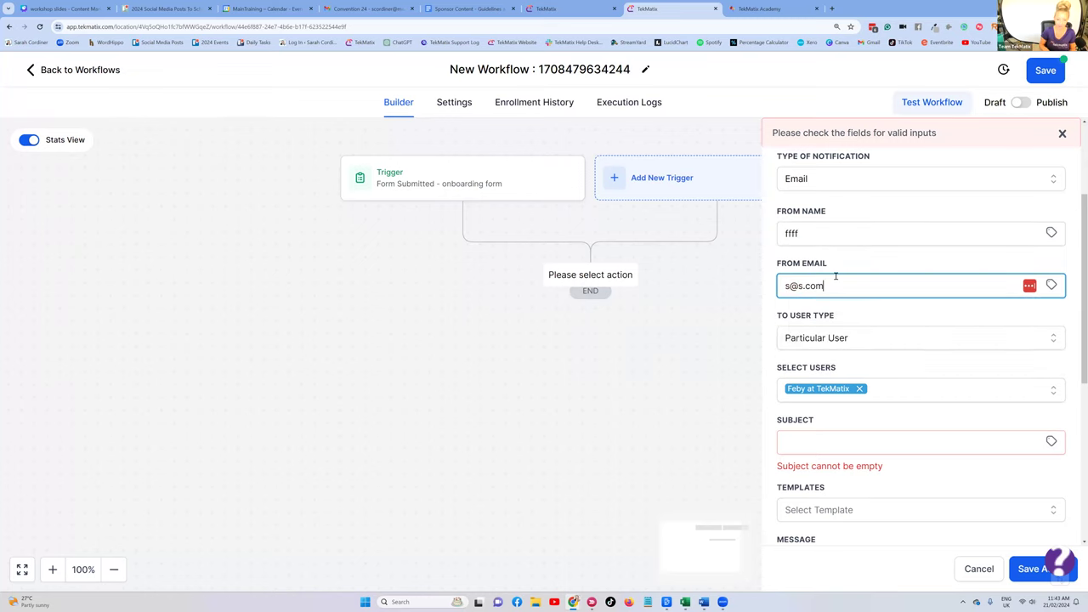
Set the subject to 'project started!' and save the Internal Notification step
scroll(926, 450, down, 3)
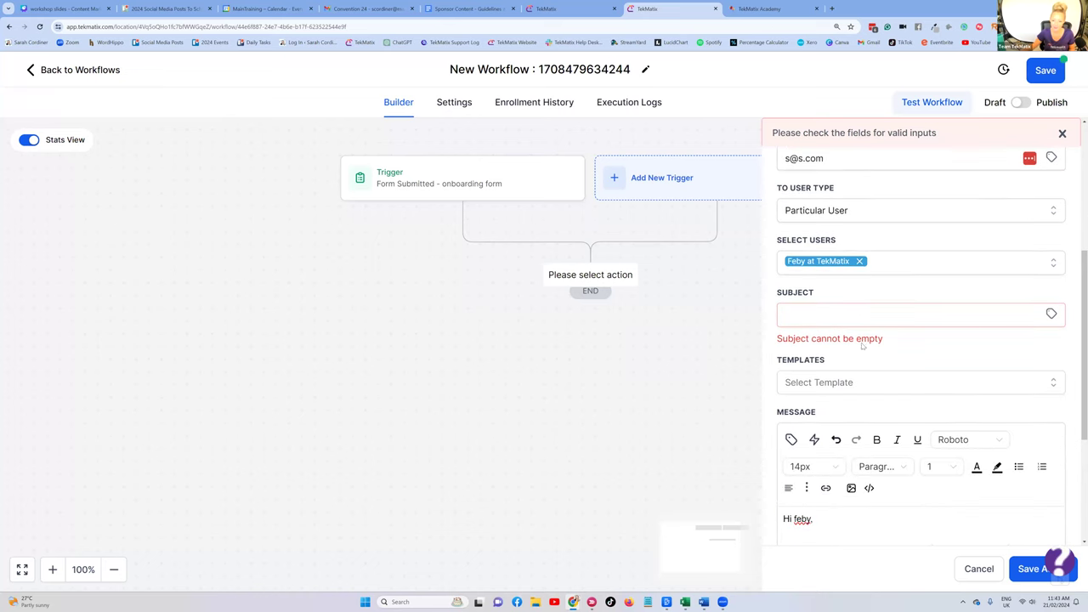
click(850, 315)
text(proje)
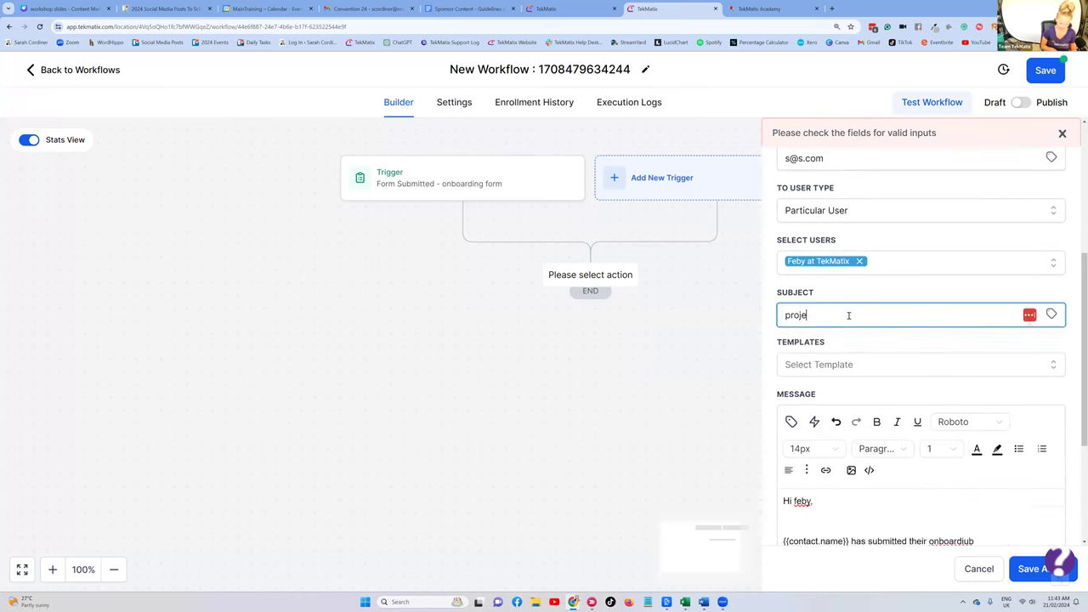
text(ct started!)
click(1030, 569)
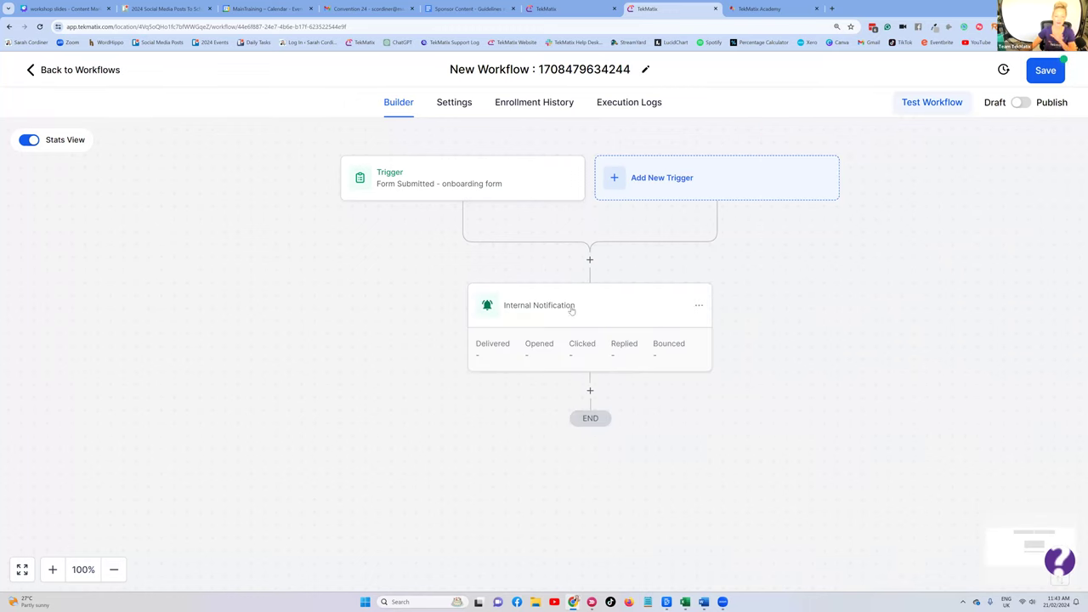
Add a Create/Update Opportunity step in the Project Management pipeline's LIVE Project stage
click(590, 390)
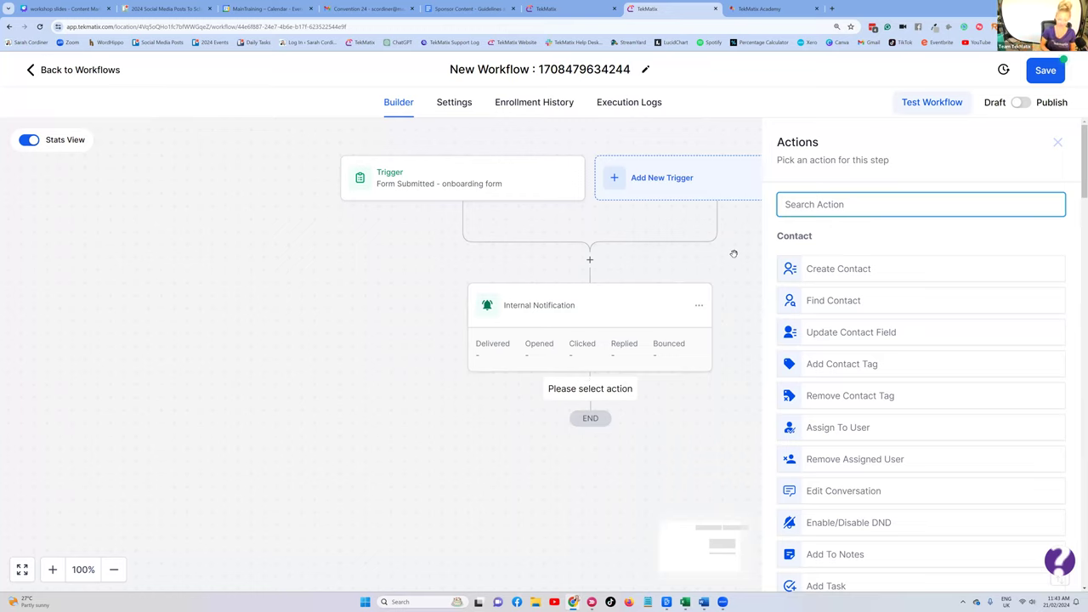
text(opp)
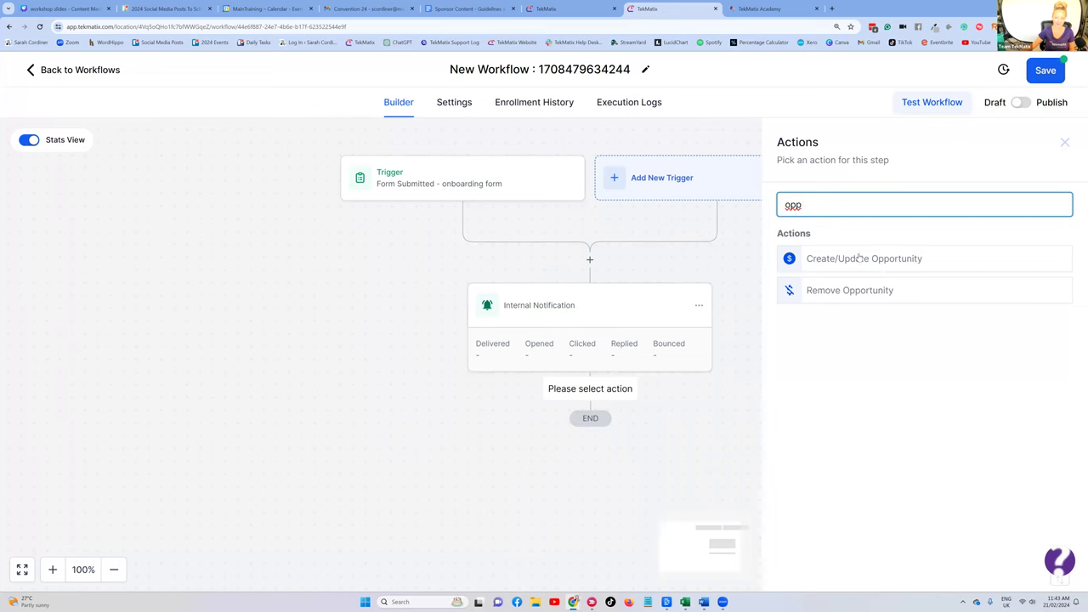
click(862, 259)
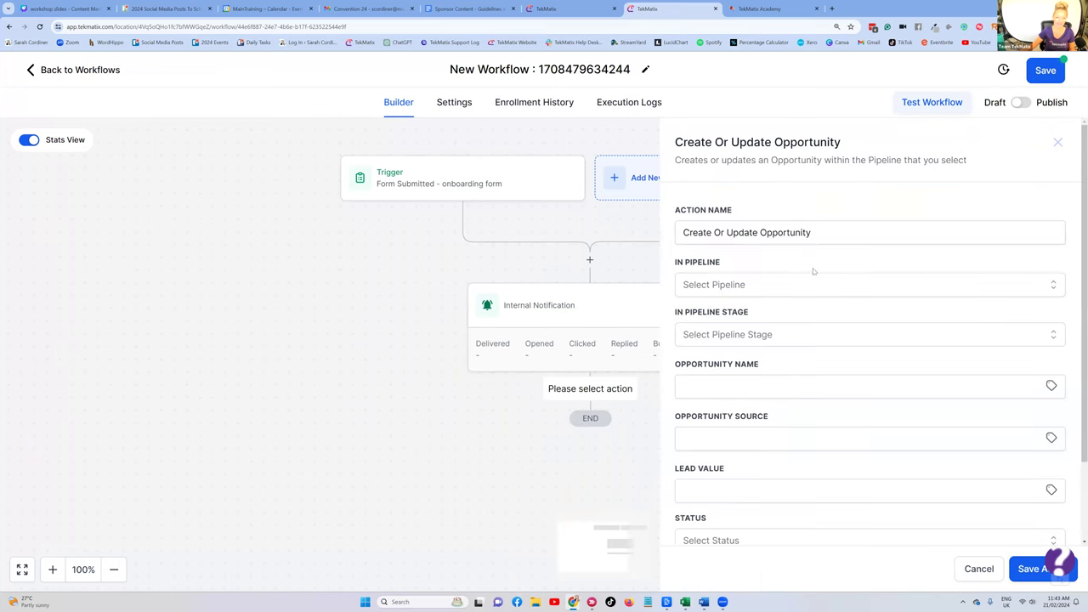
click(738, 286)
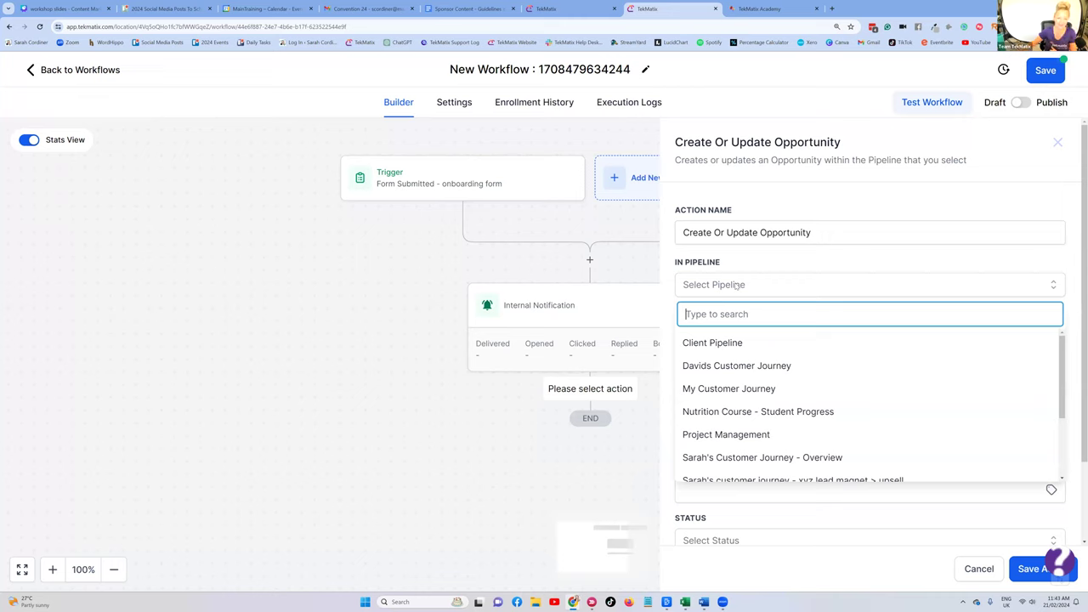
click(834, 434)
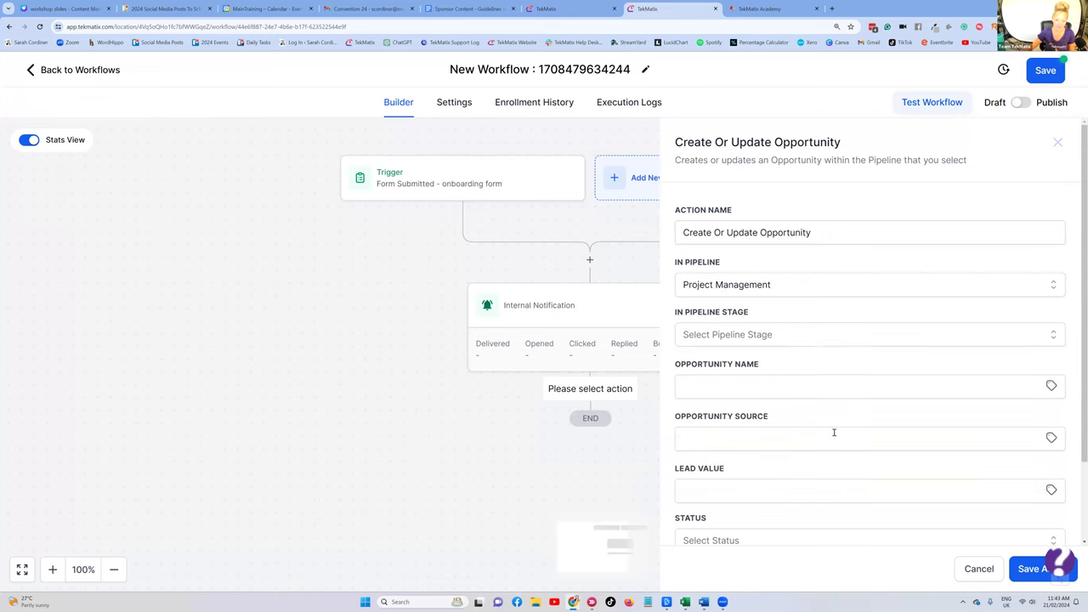
click(756, 336)
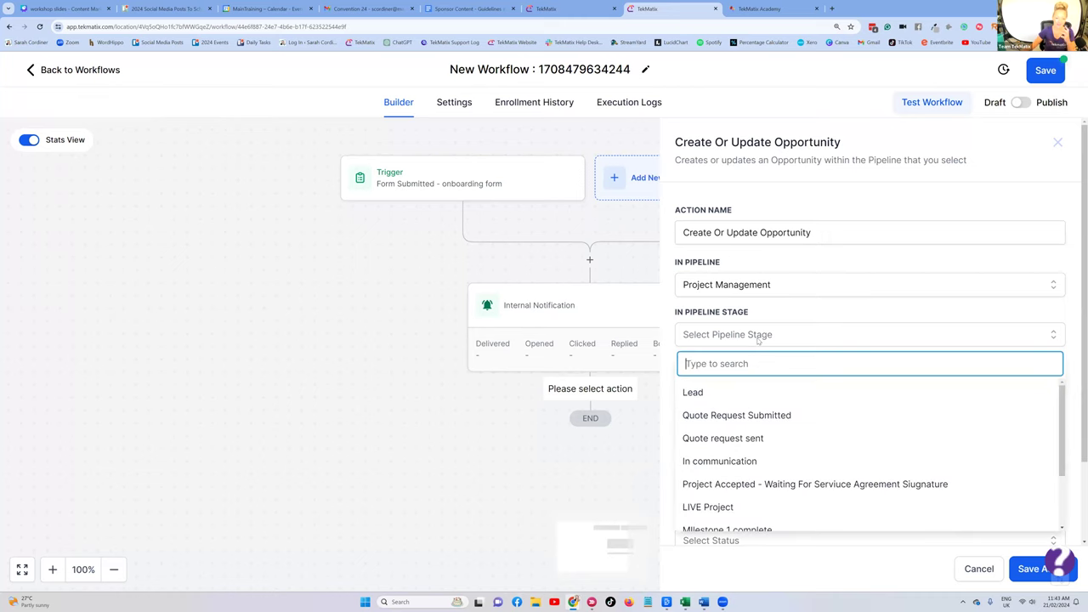
scroll(775, 444, down, 1)
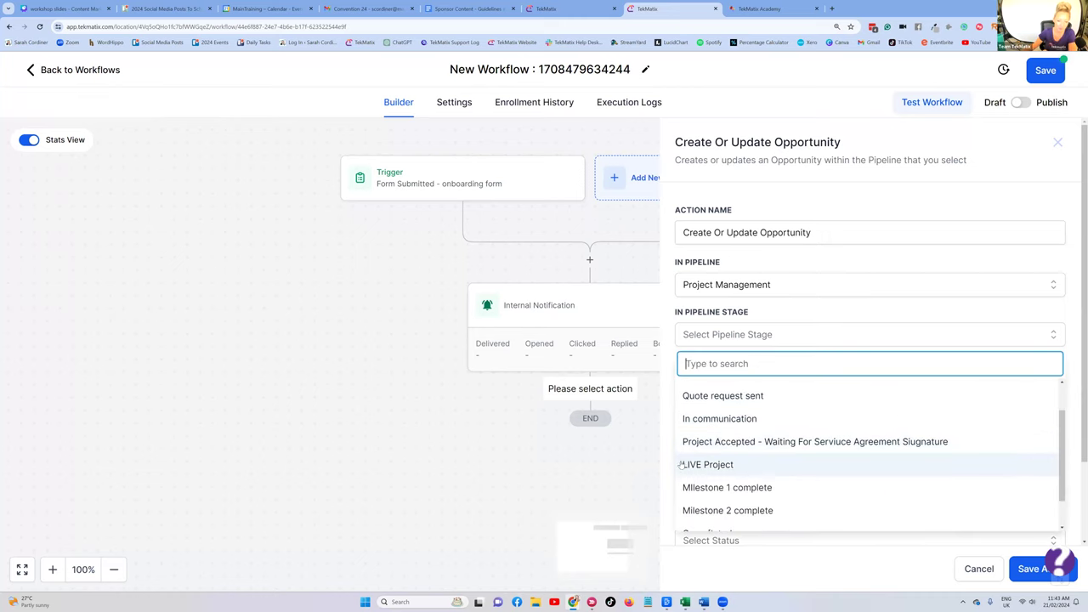
click(722, 466)
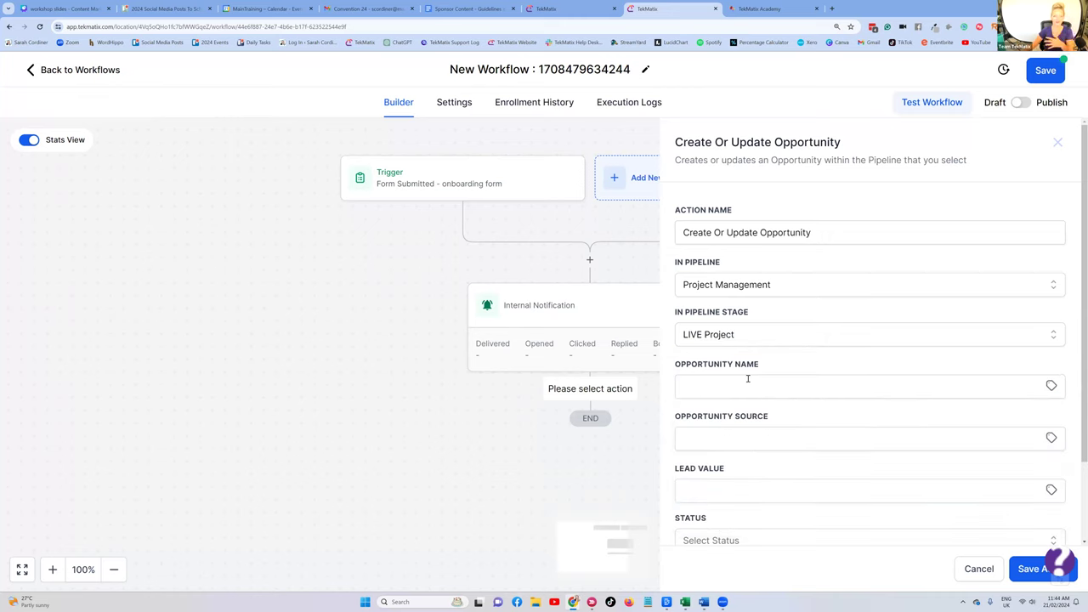
Use the contact's full name as the opportunity name
click(752, 381)
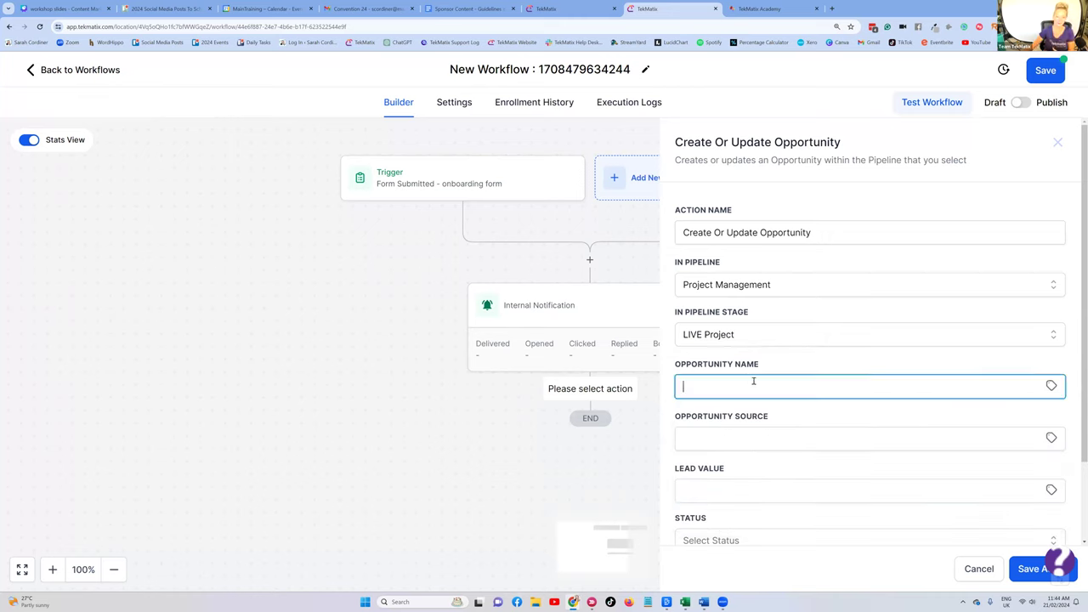
click(1051, 387)
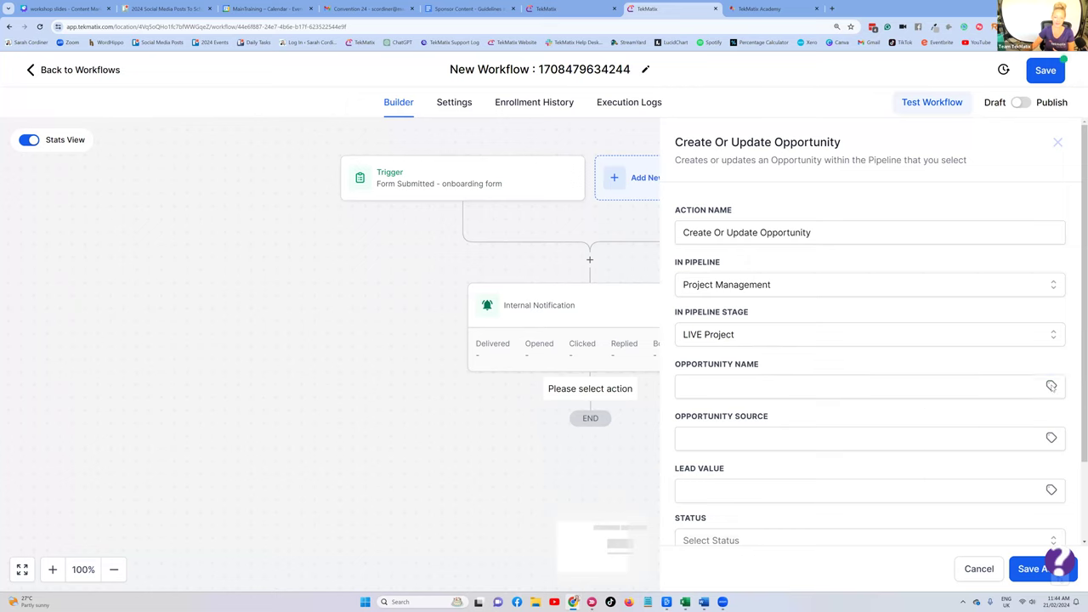
click(971, 428)
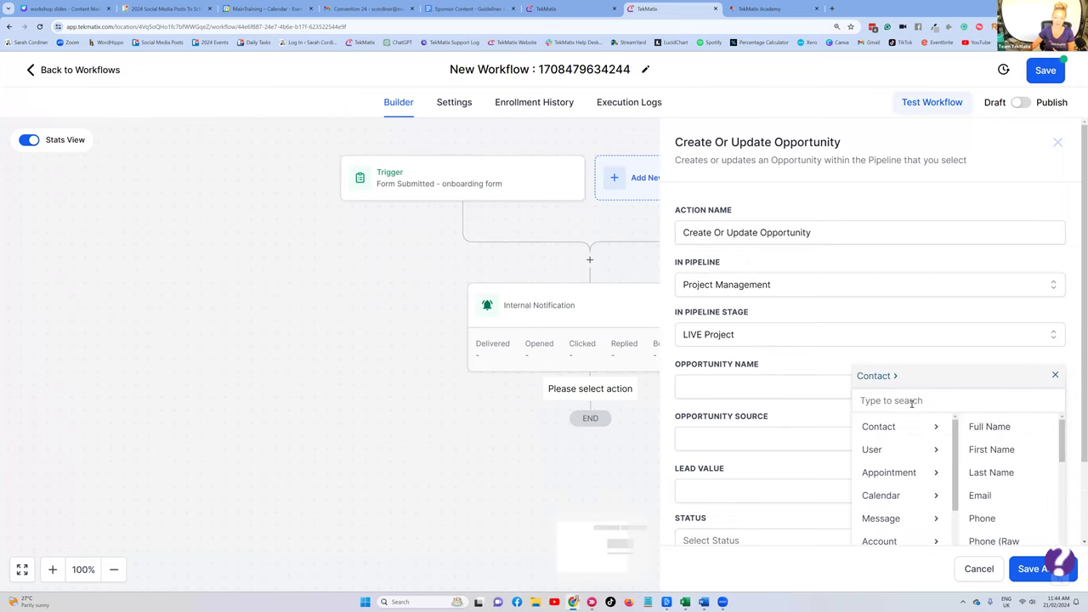
click(977, 426)
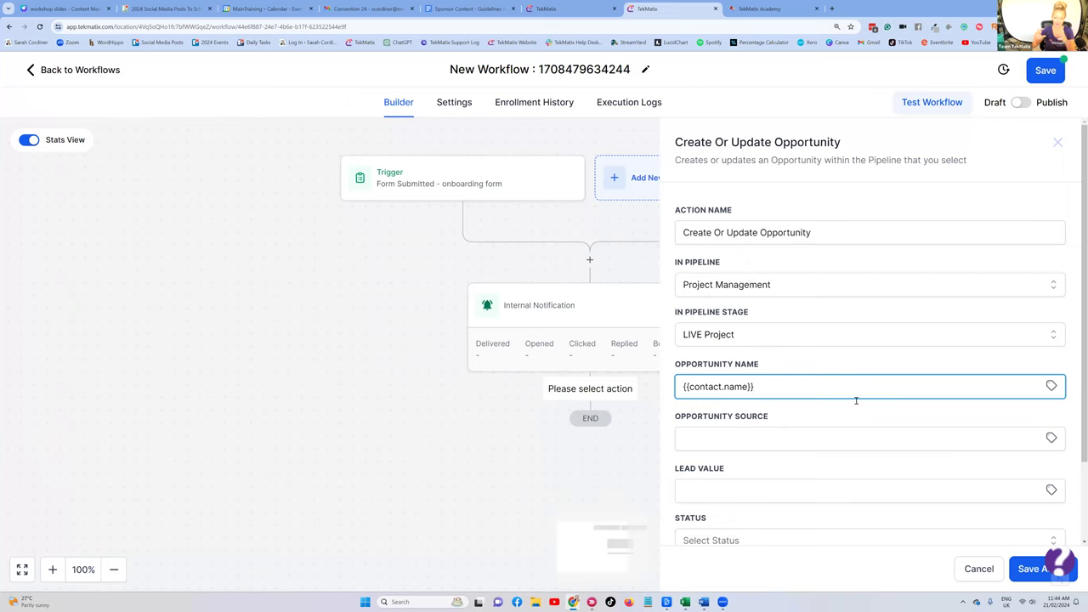
click(830, 367)
Set lead value 10000 and status won, then save the opportunity step
scroll(812, 374, down, 2)
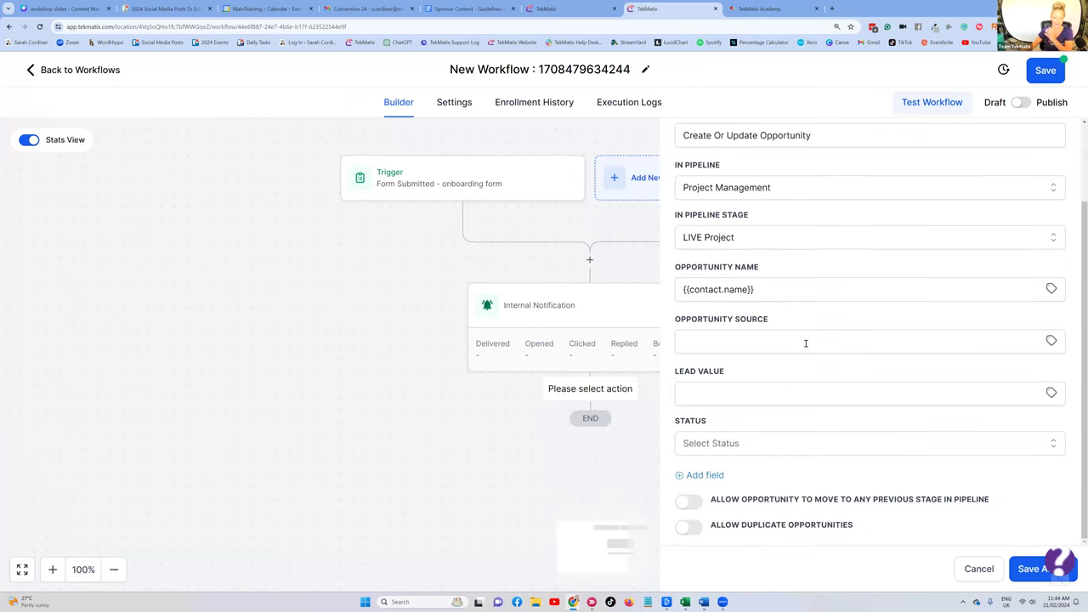
click(693, 391)
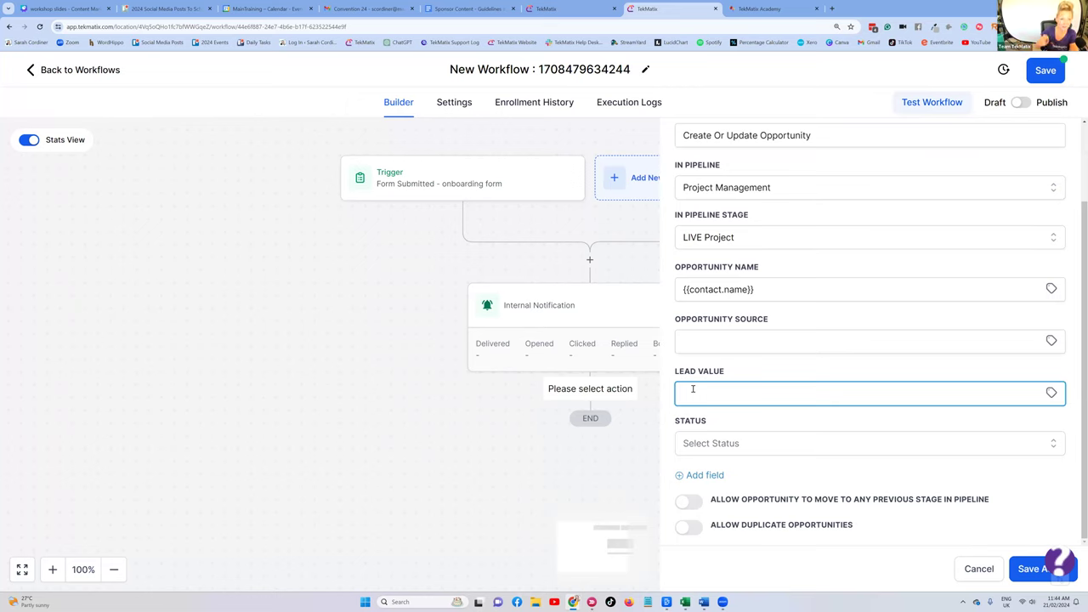
text(10000)
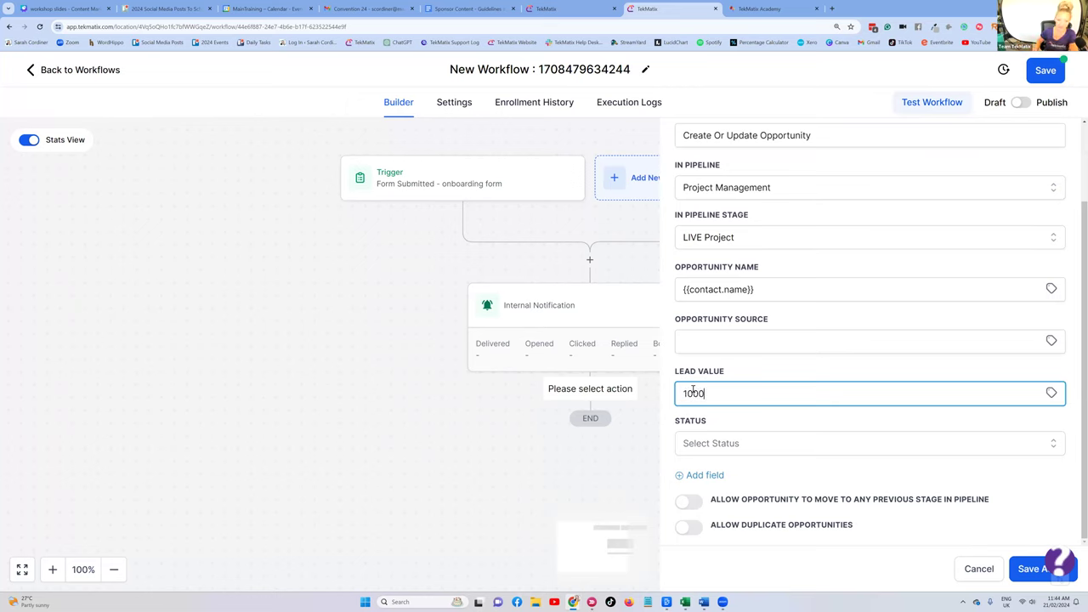
click(743, 443)
click(695, 497)
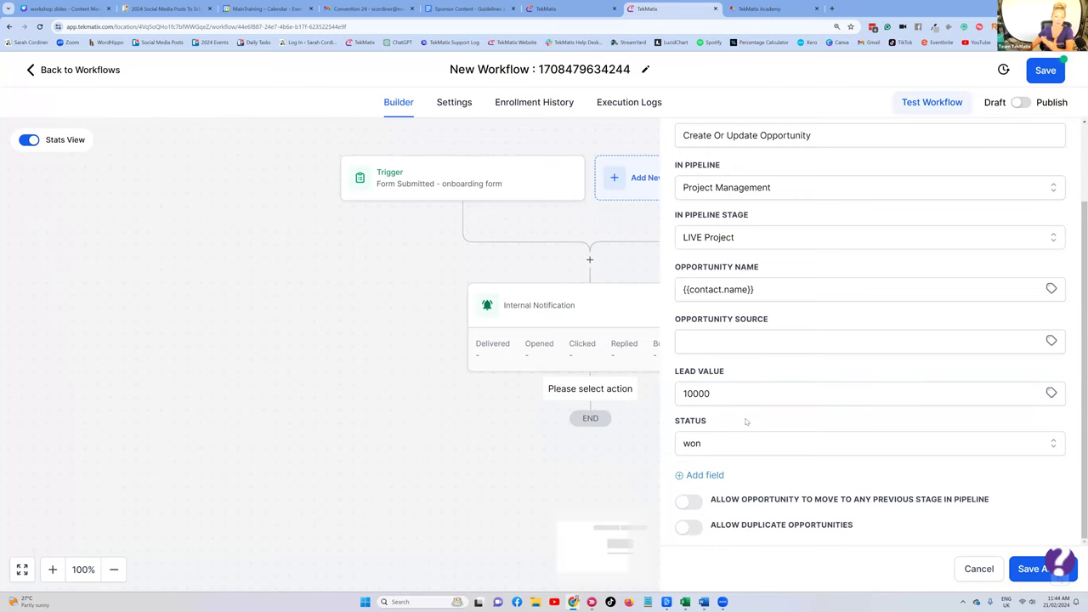
click(1020, 568)
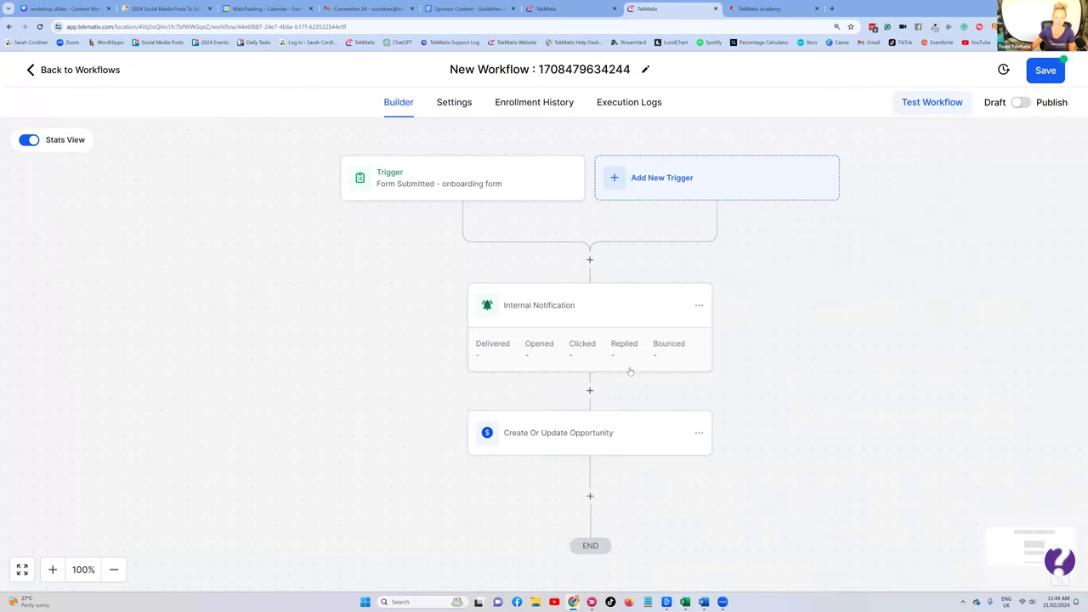
Retitle the workflow 'Poriect Management for x service - LIVE Project'
click(544, 72)
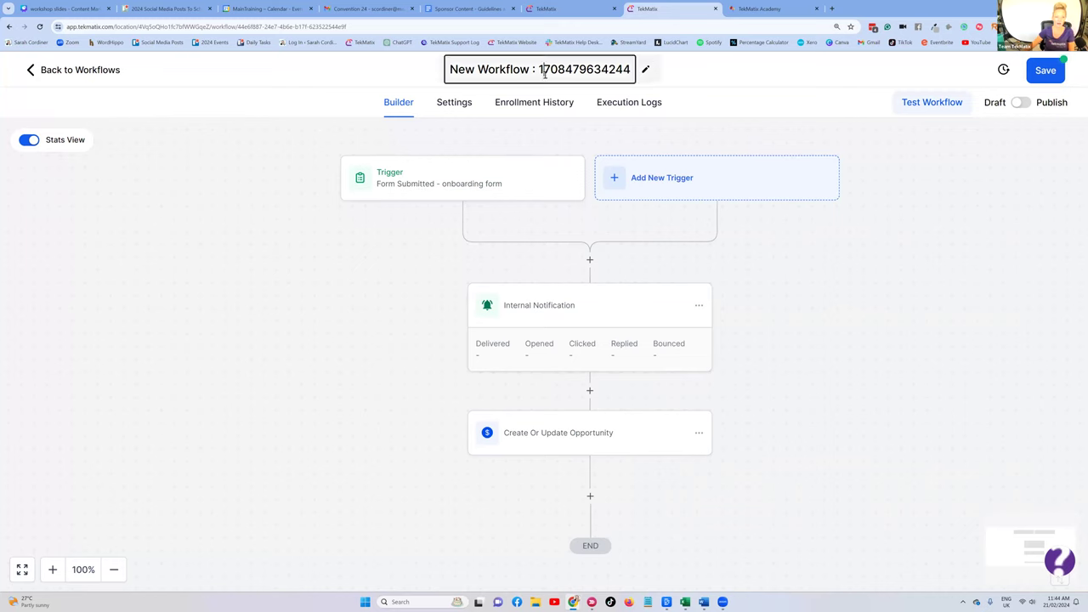
triple_click(545, 73)
text(P)
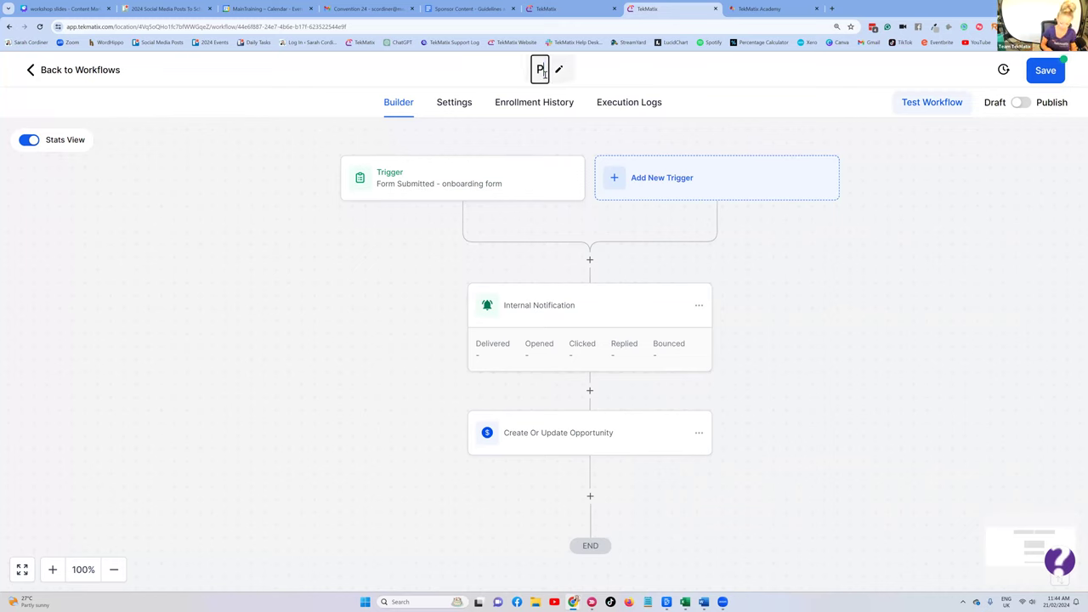
text(oriect Management f)
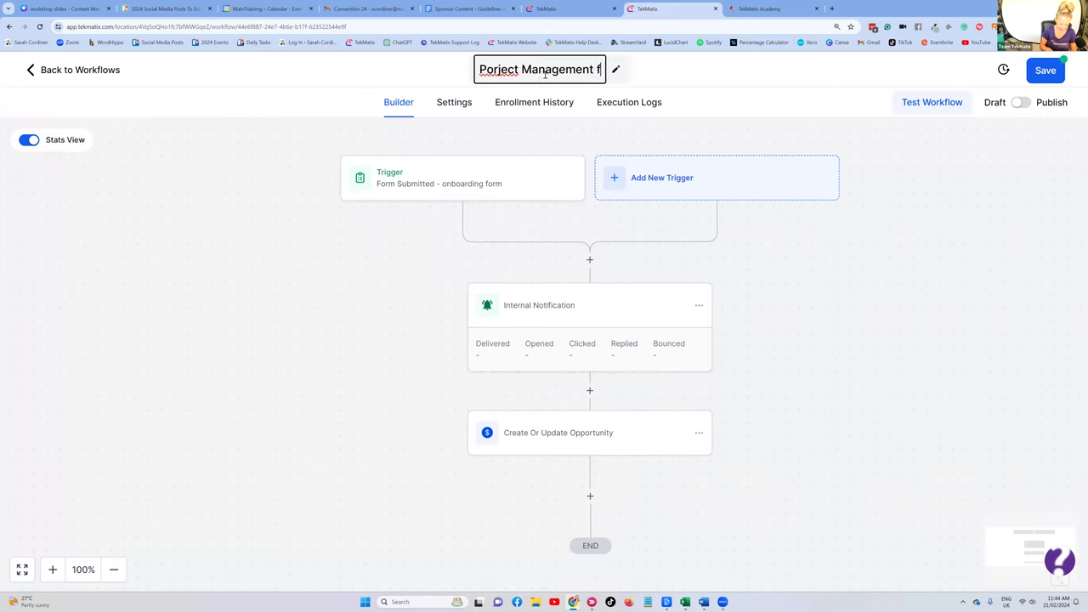
text(or x service - proe)
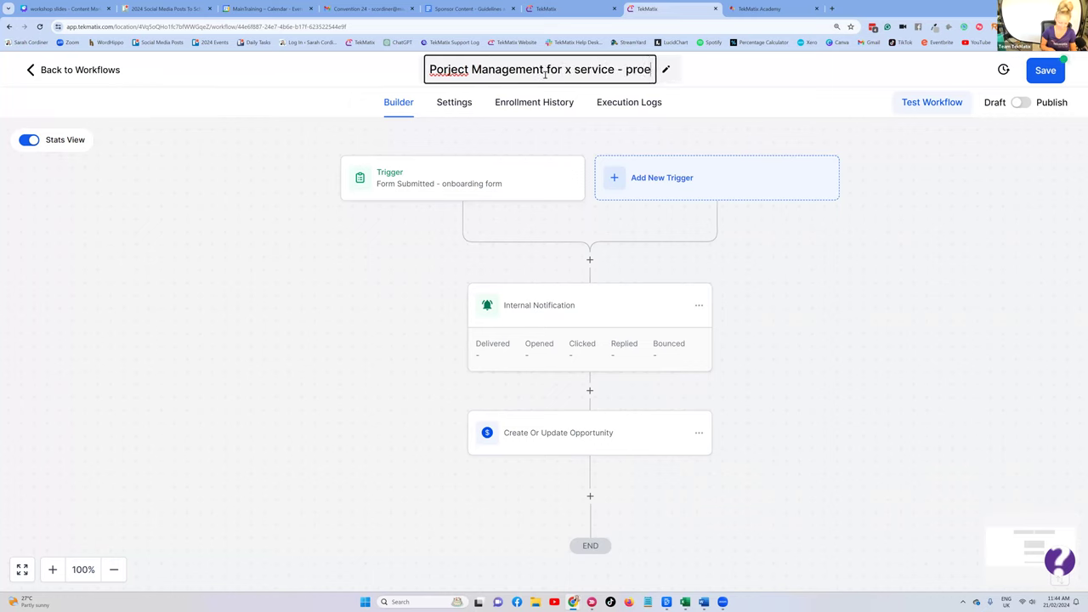
key(BackSpace)
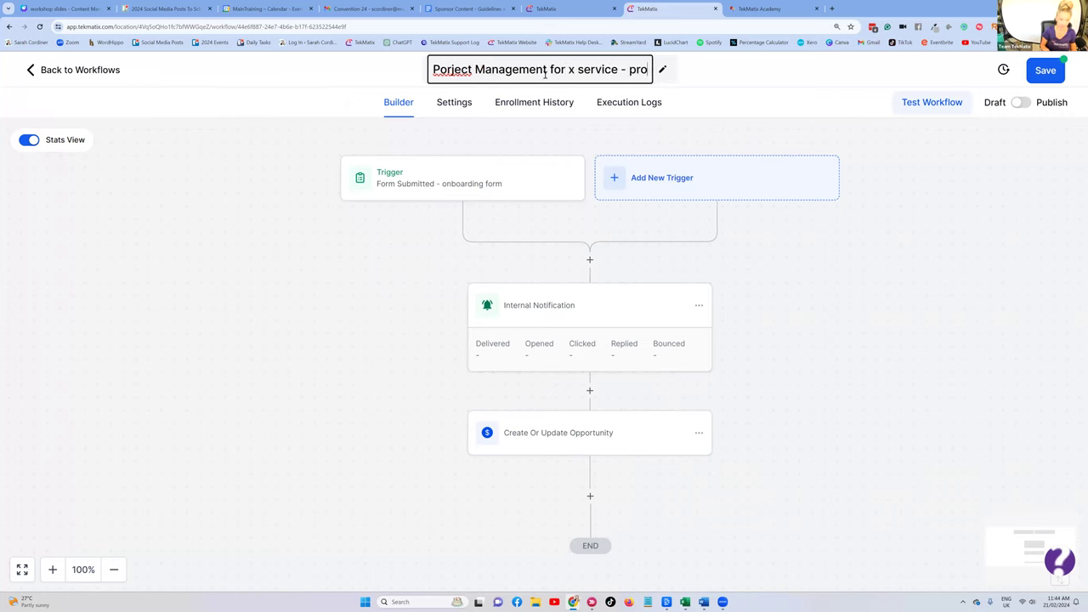
text(ject started)
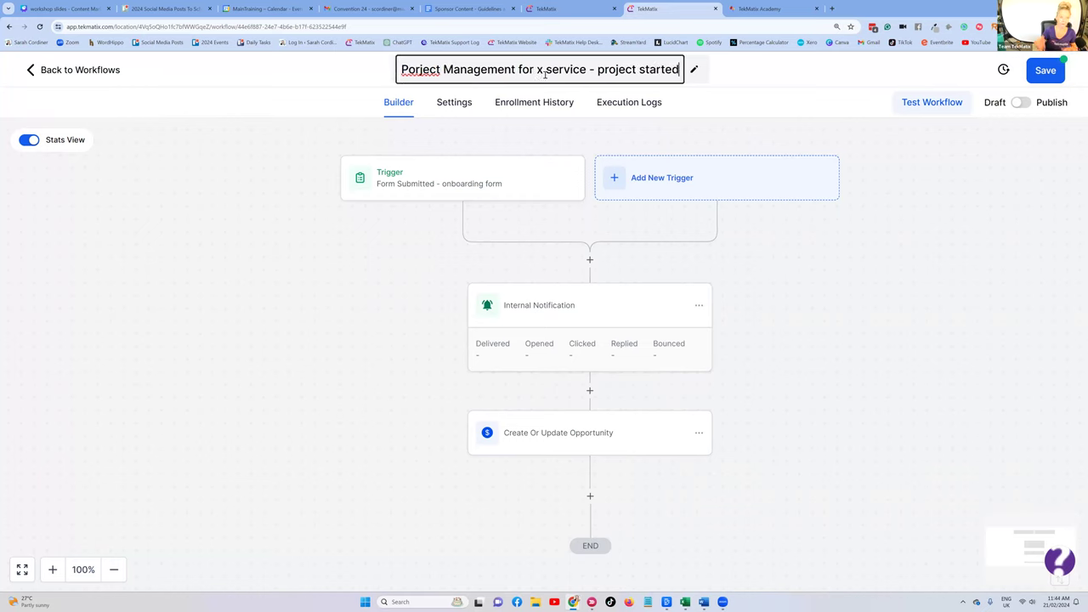
key(BackSpace)
key(BackSpace)
key(BackSpace)
key(BackSpace)
key(BackSpace)
key(BackSpace)
key(BackSpace)
key(BackSpace)
key(BackSpace)
key(BackSpace)
key(BackSpace)
key(BackSpace)
key(BackSpace)
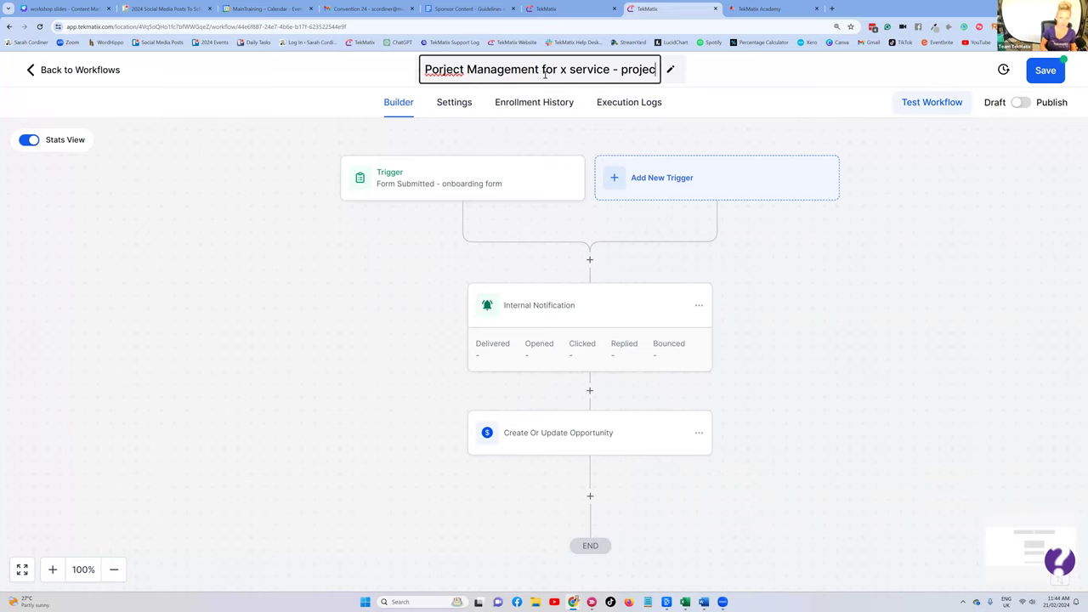
key(BackSpace)
key(BackSpace)
text(LIVE)
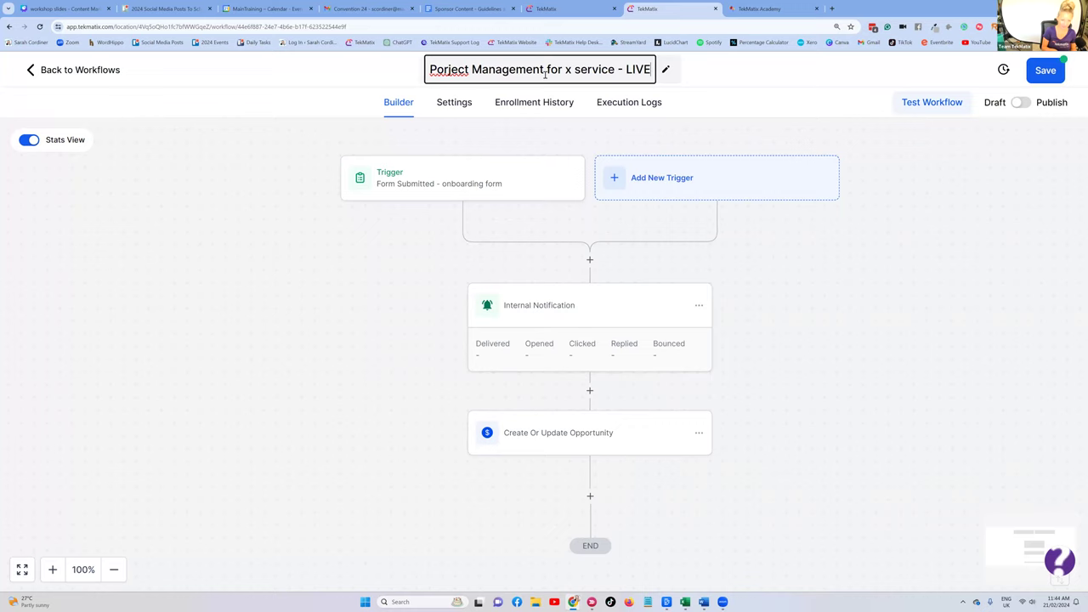
text( Project)
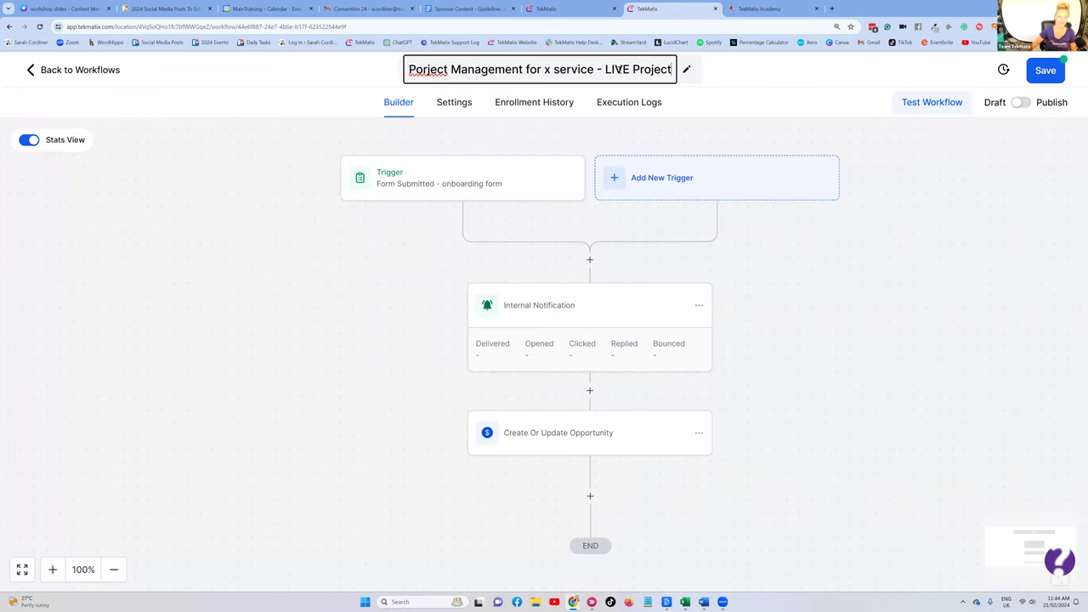
key(Return)
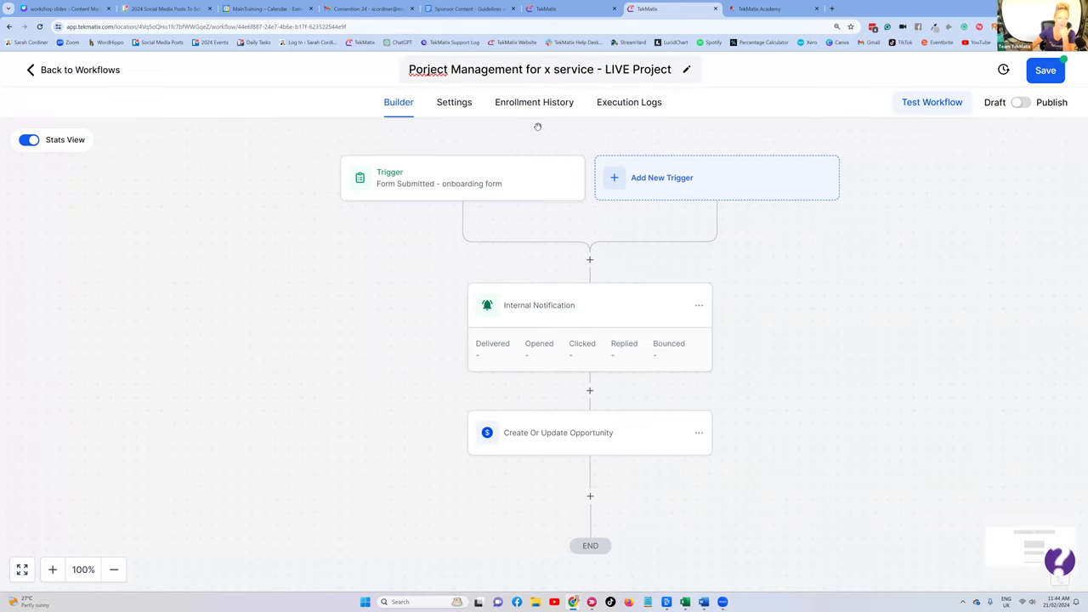
scroll(517, 381, down, 1)
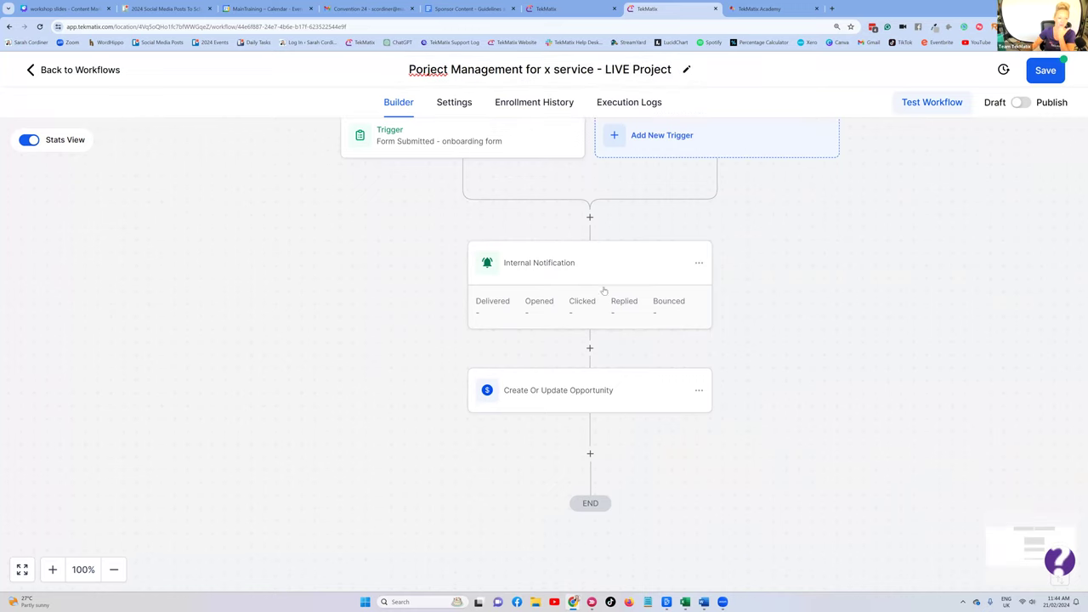
click(589, 453)
Add an Add To Notes step named 'Note - project has started' after the opportunity step
scroll(844, 218, down, 1)
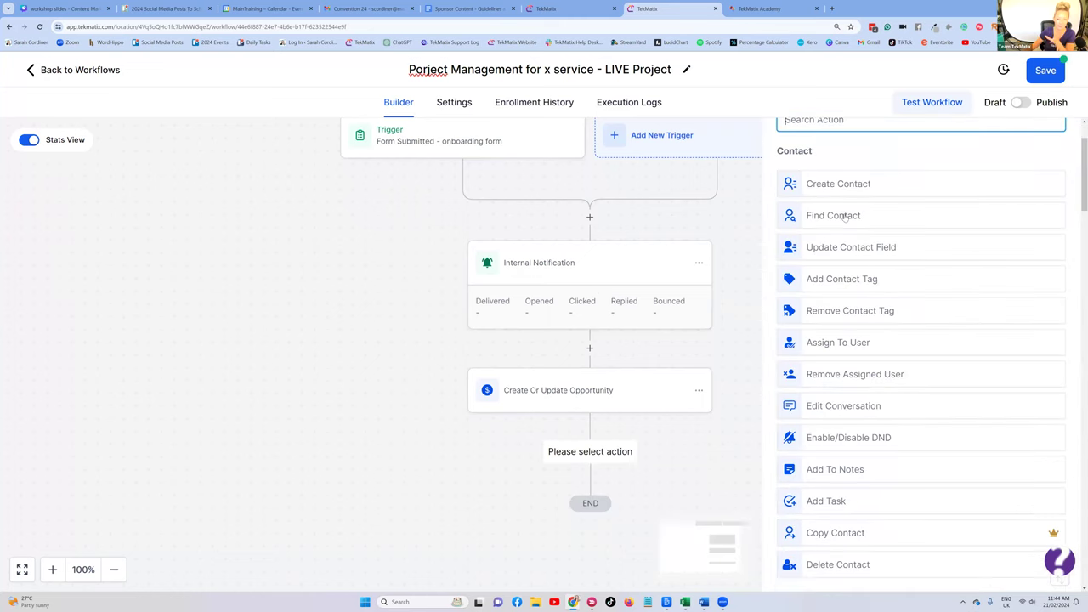
scroll(831, 229, up, 1)
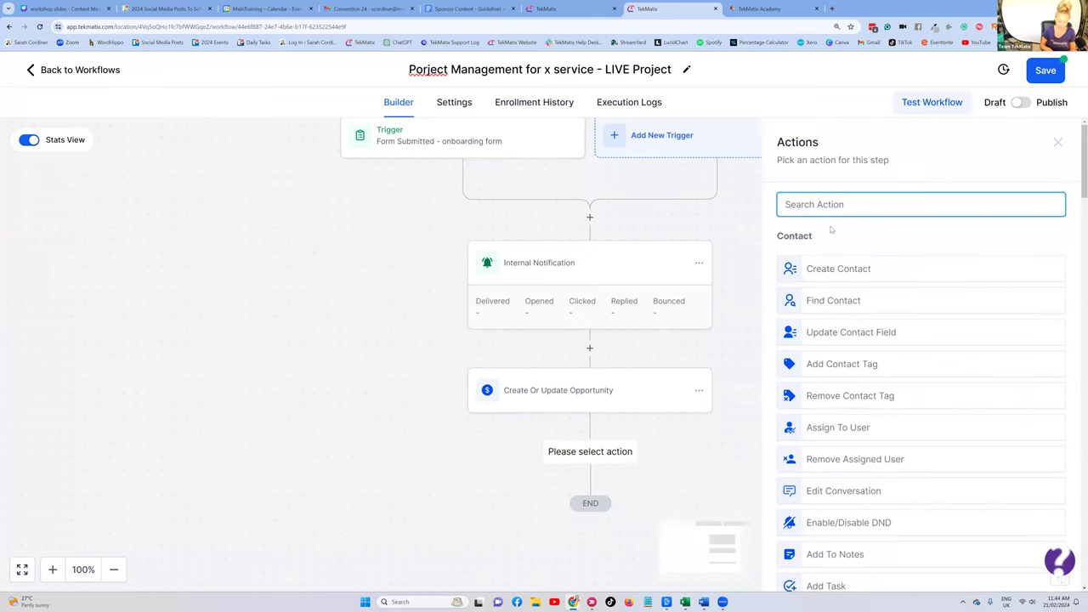
text(note)
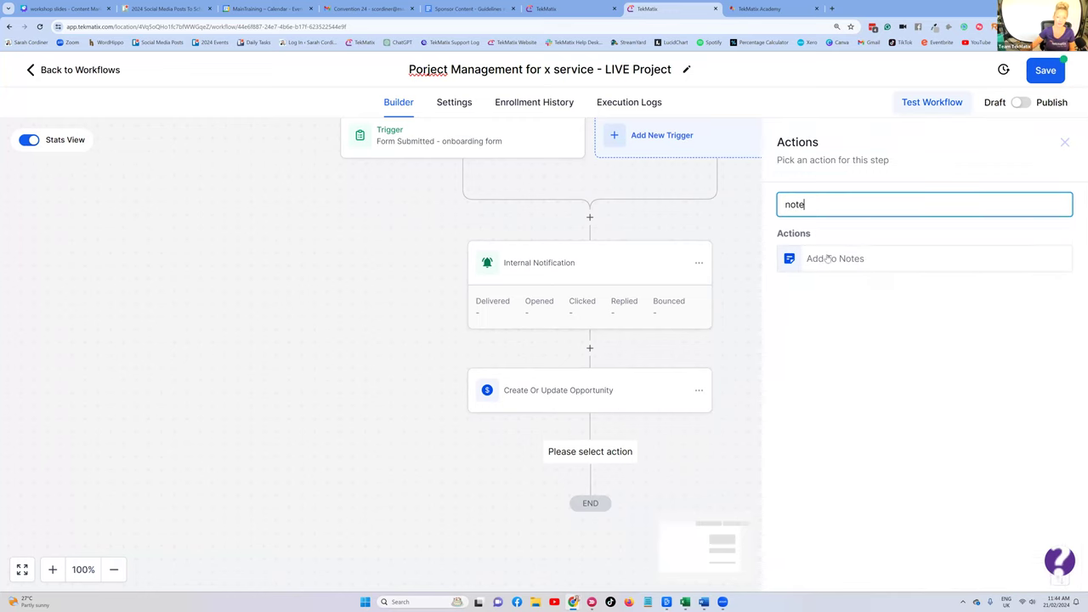
click(832, 258)
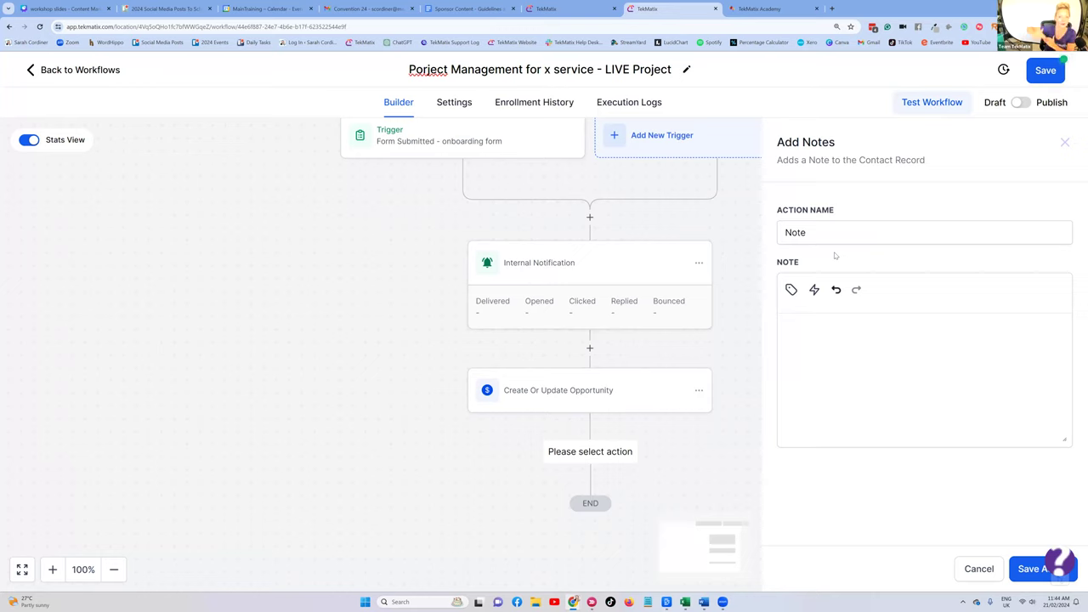
click(822, 234)
text(- )
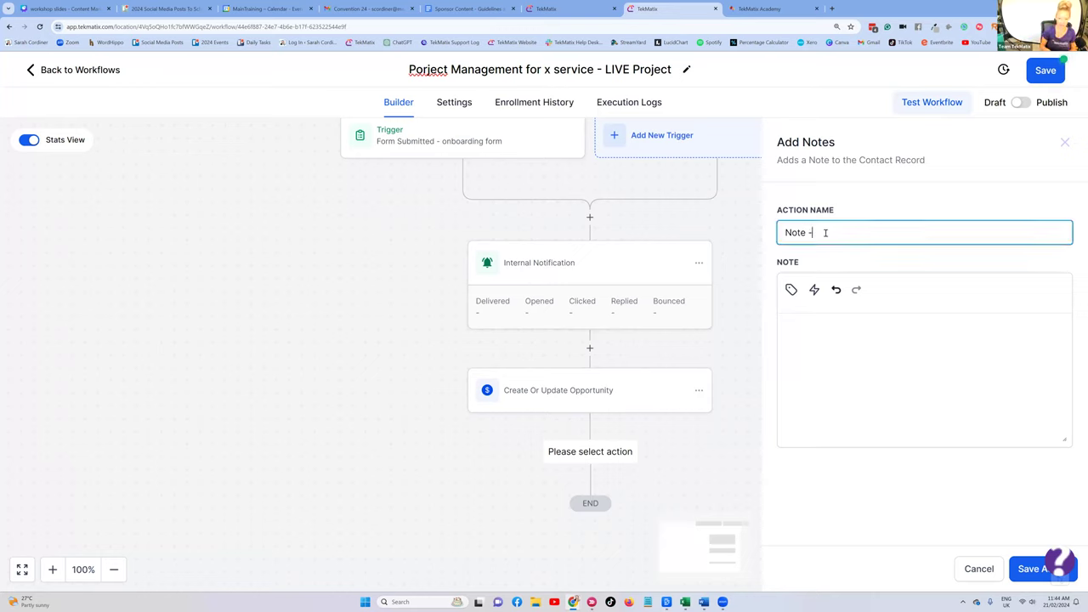
text(project has started)
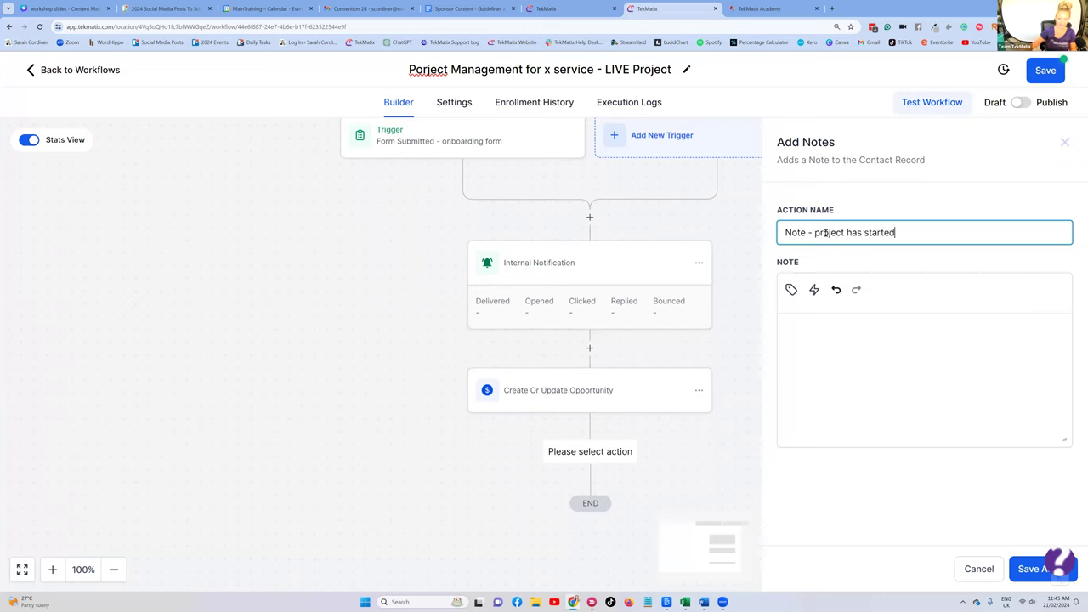
Write the note '{{contact.name}} has submitted their onboarding form - project has now copmmenced' and save it
click(854, 358)
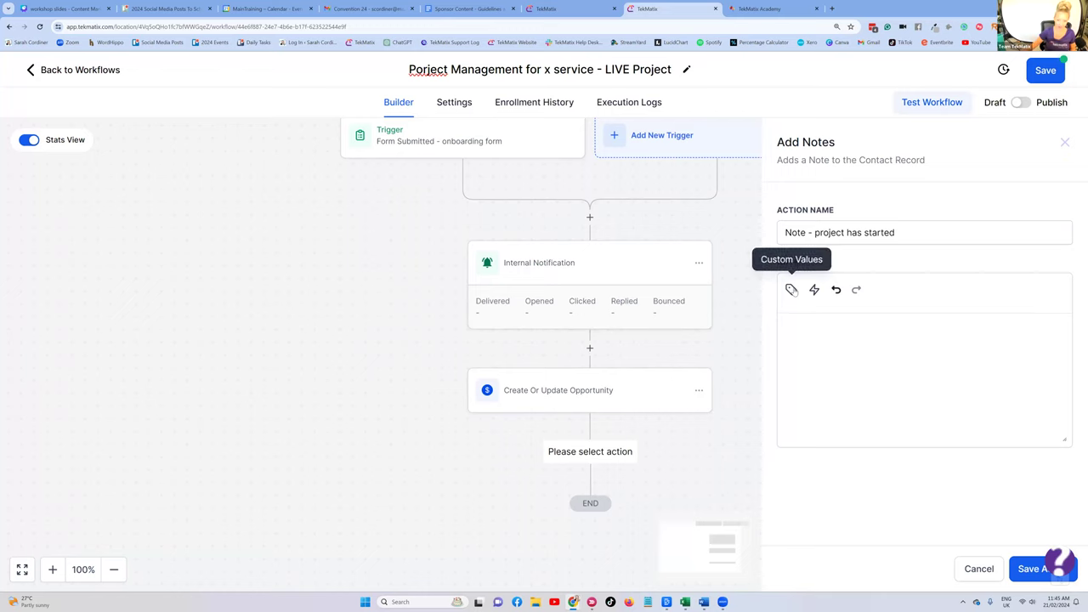
click(791, 289)
click(729, 353)
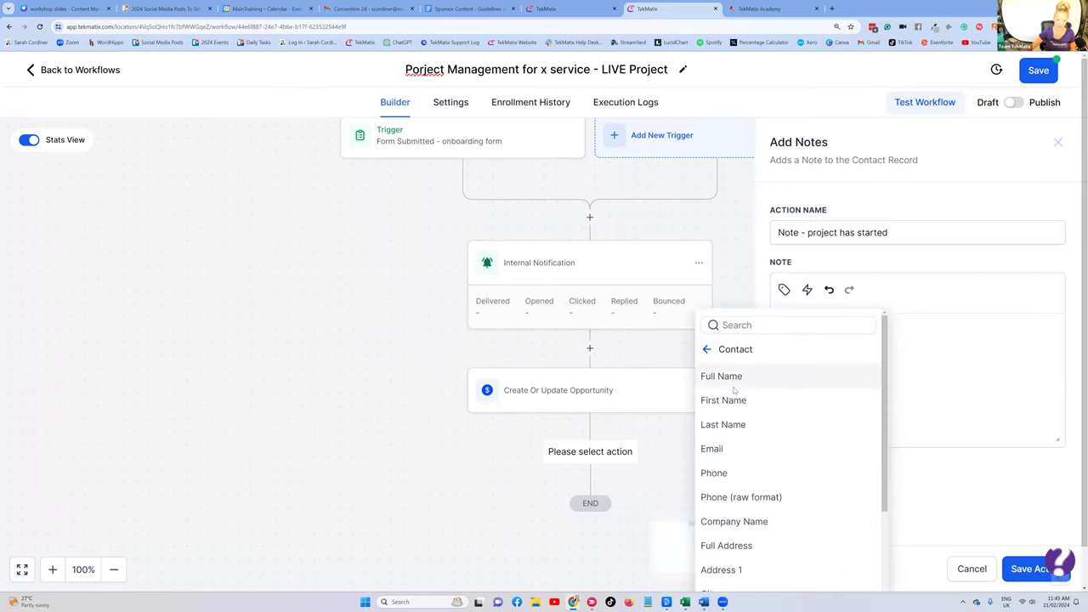
click(809, 375)
text(has submitted their)
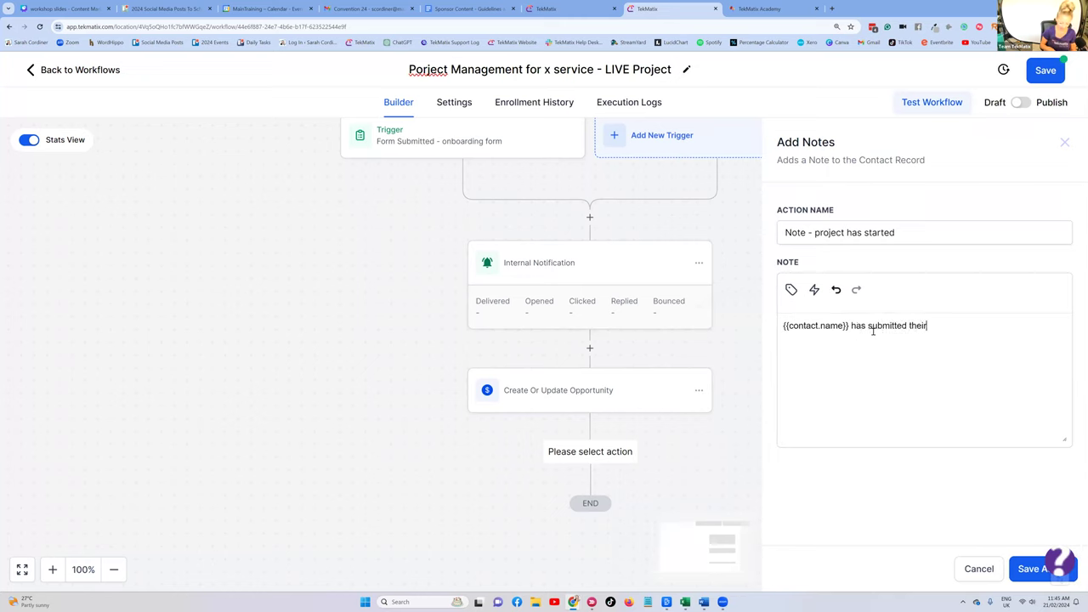
text( onboarding form - project has now copmmenced)
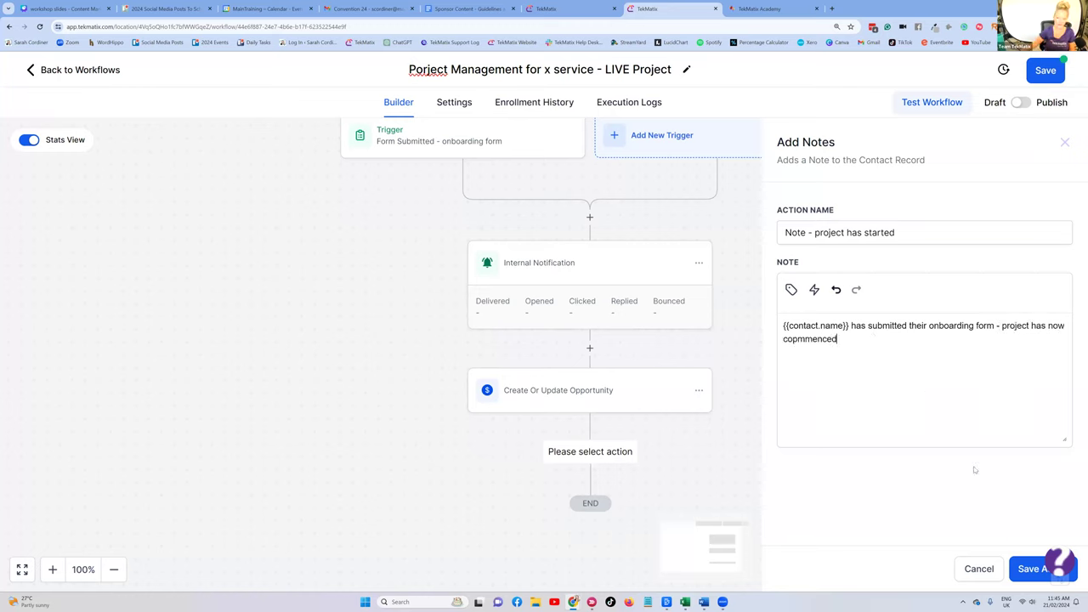
click(1024, 568)
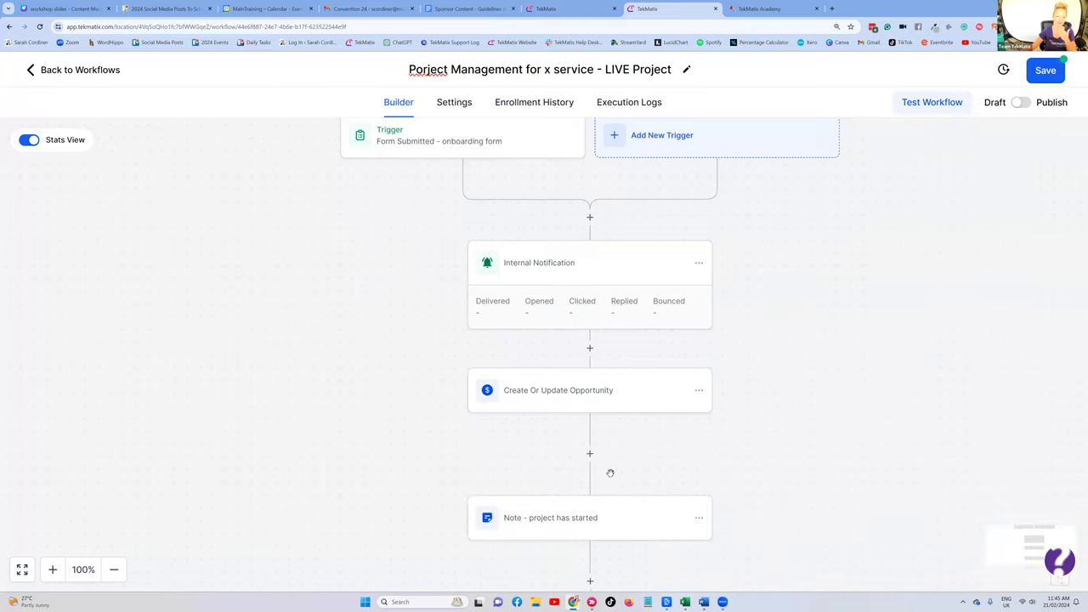
scroll(607, 459, down, 1)
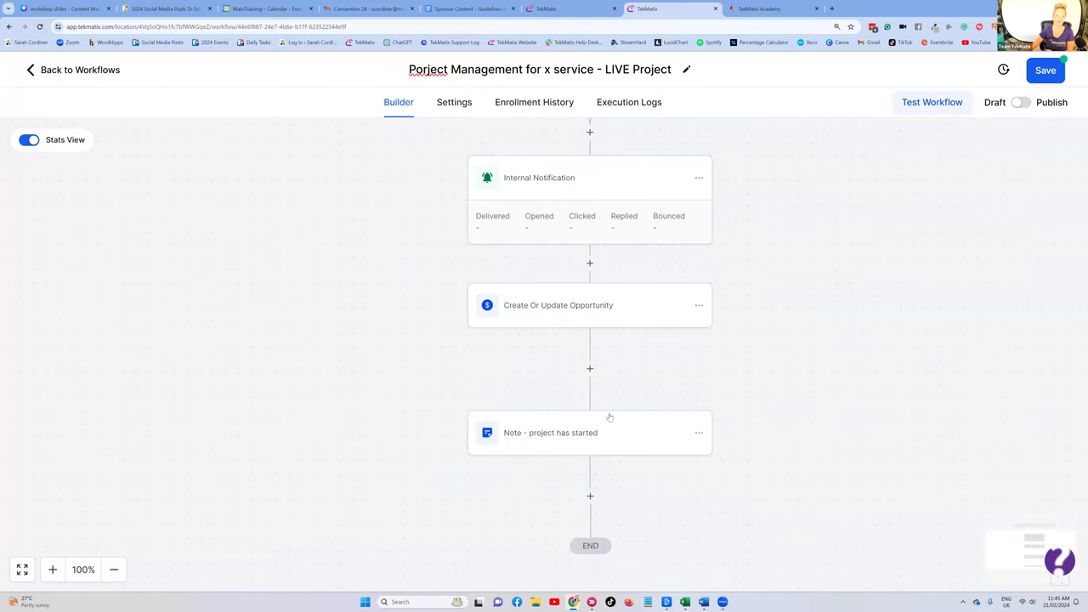
scroll(609, 414, up, 1)
scroll(611, 421, down, 1)
click(589, 476)
scroll(895, 347, down, 4)
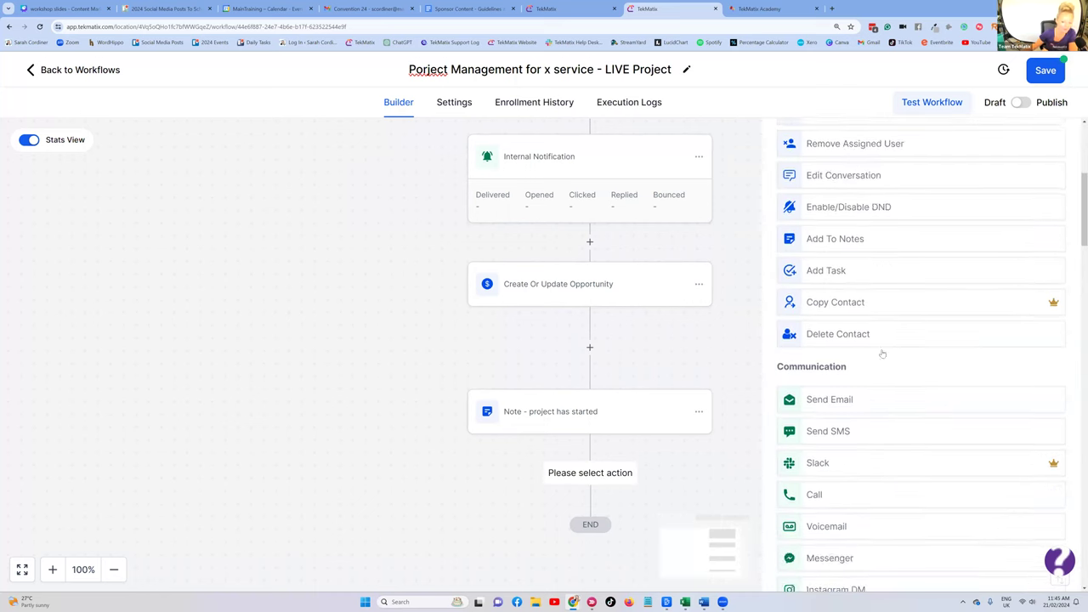
scroll(854, 267, down, 3)
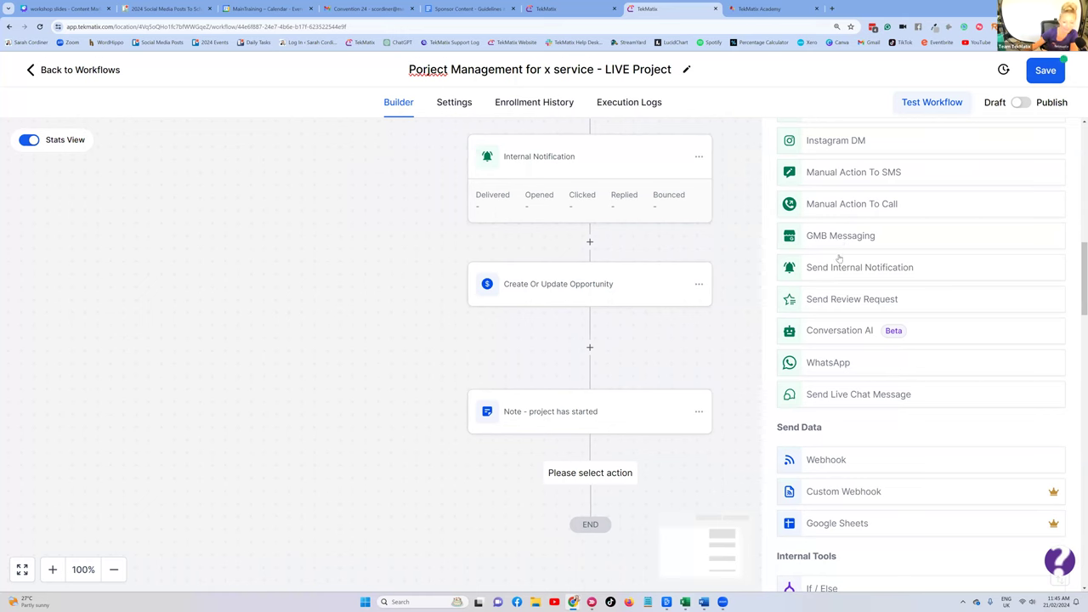
scroll(839, 257, down, 6)
scroll(832, 294, down, 11)
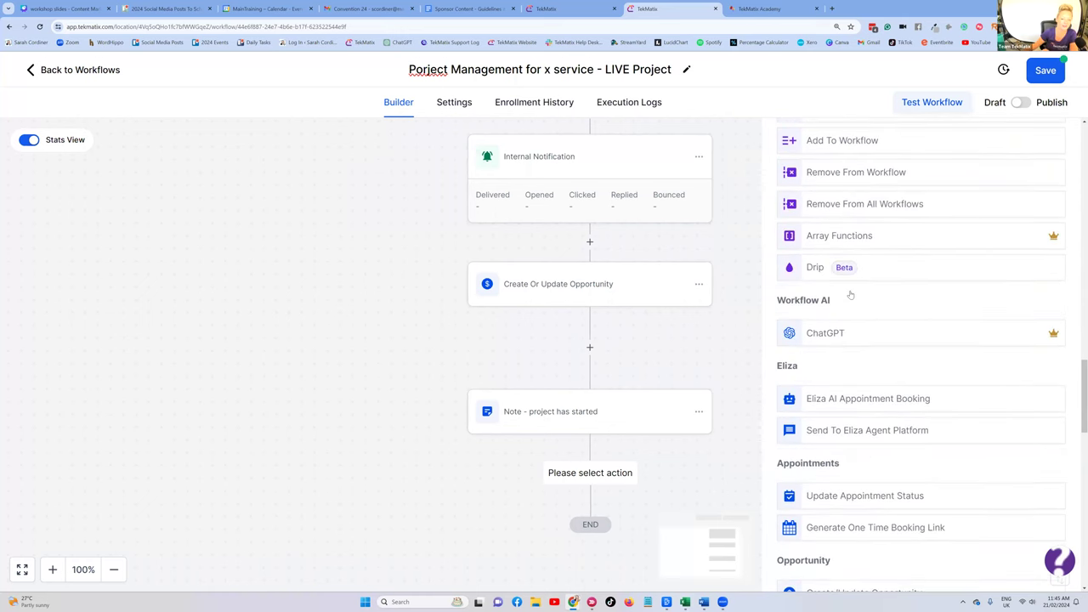
scroll(859, 374, down, 3)
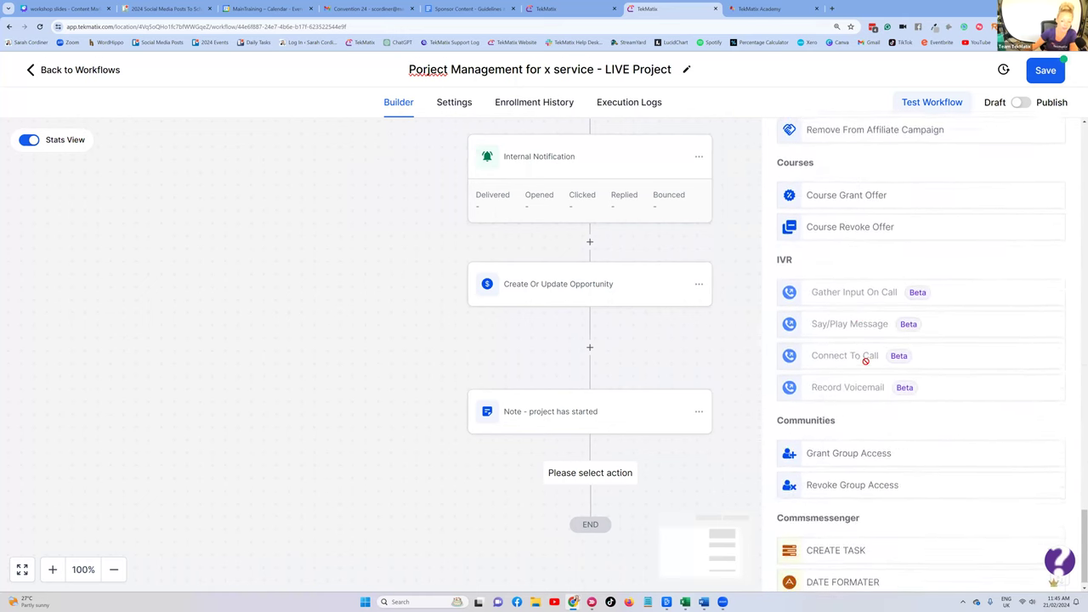
click(489, 332)
scroll(524, 302, down, 3)
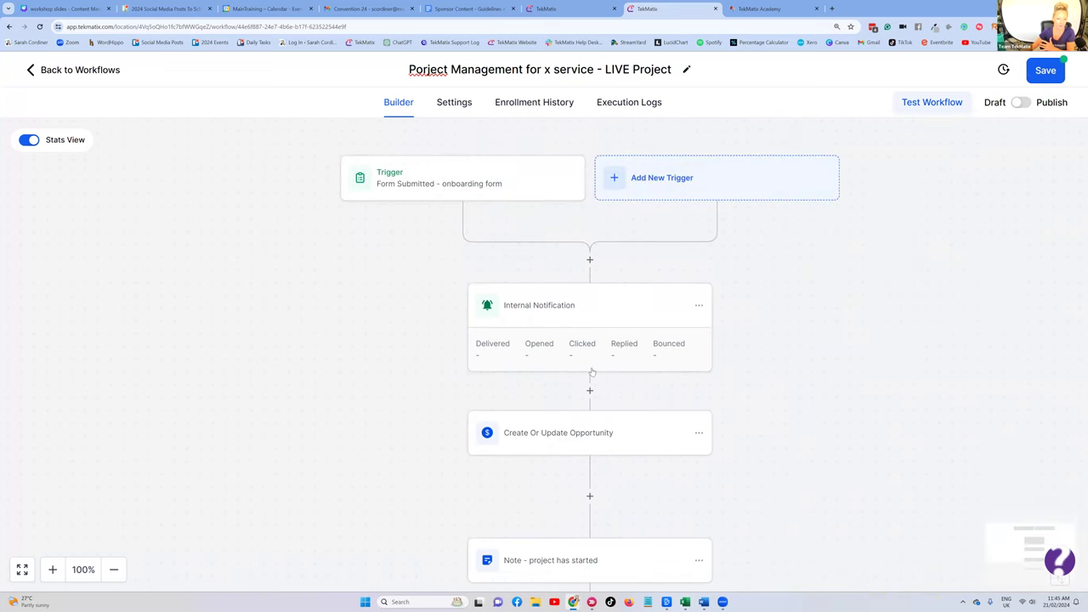
Insert a Wait action below the note with a 2-day delay and save it
click(588, 451)
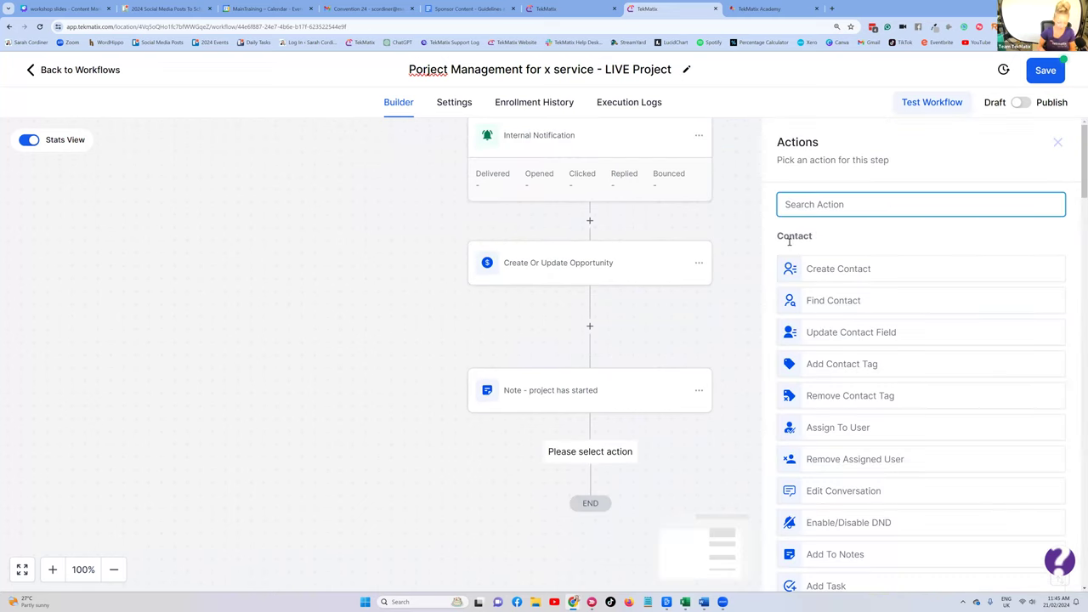
text(wia)
key(BackSpace)
key(BackSpace)
text(ait)
key(BackSpace)
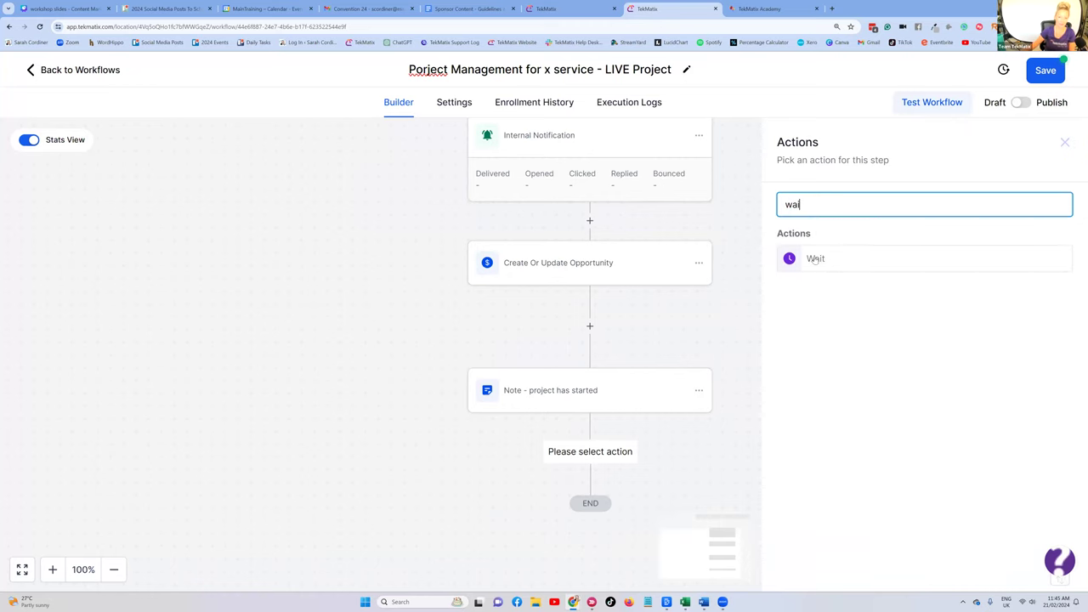
click(812, 259)
click(566, 340)
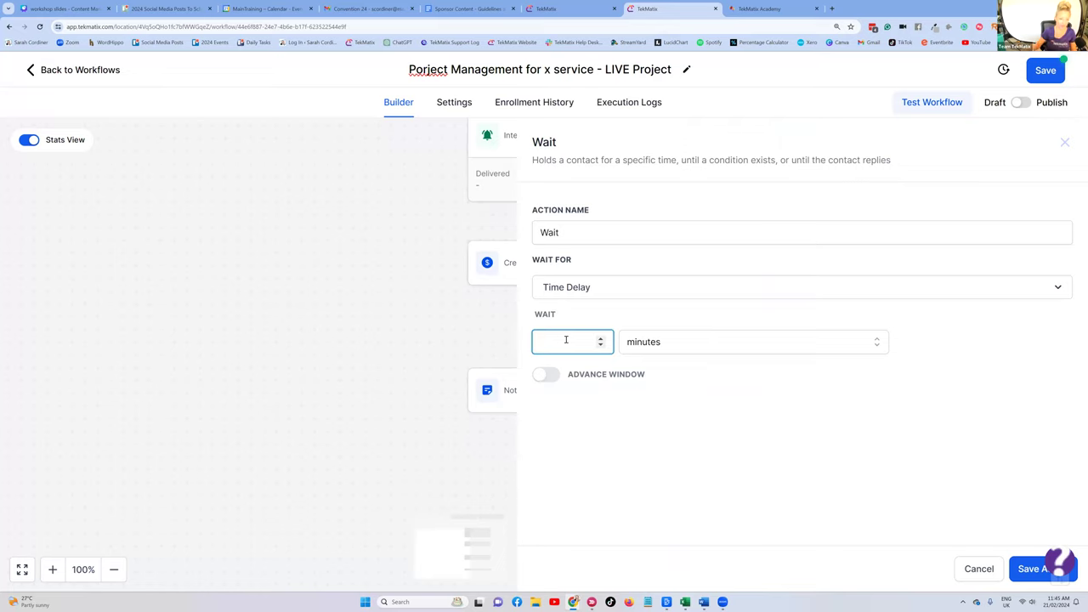
text(2)
click(659, 343)
click(646, 417)
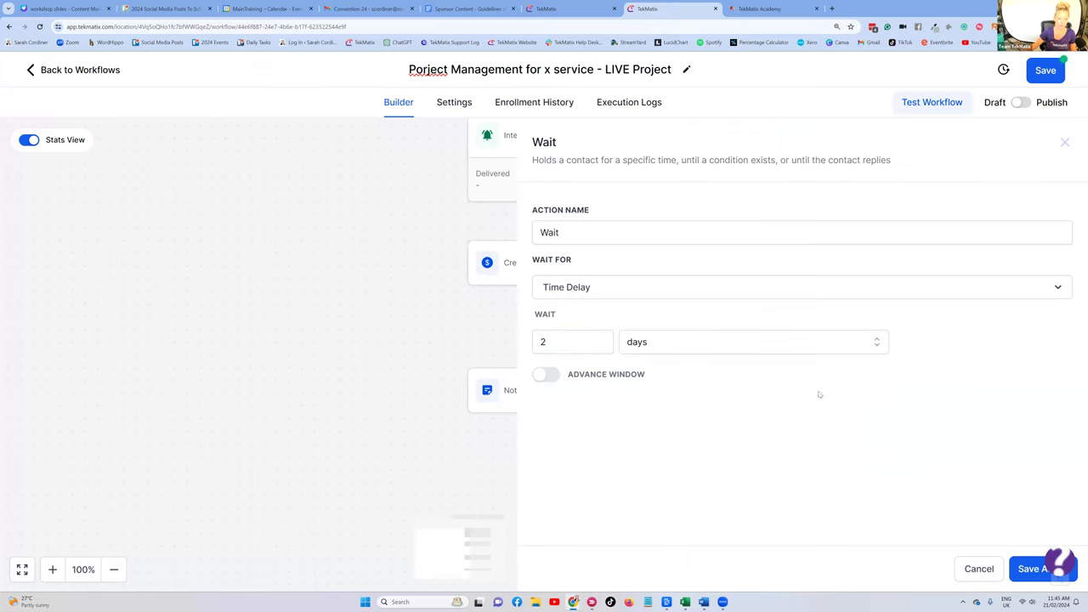
click(1022, 569)
scroll(638, 347, down, 3)
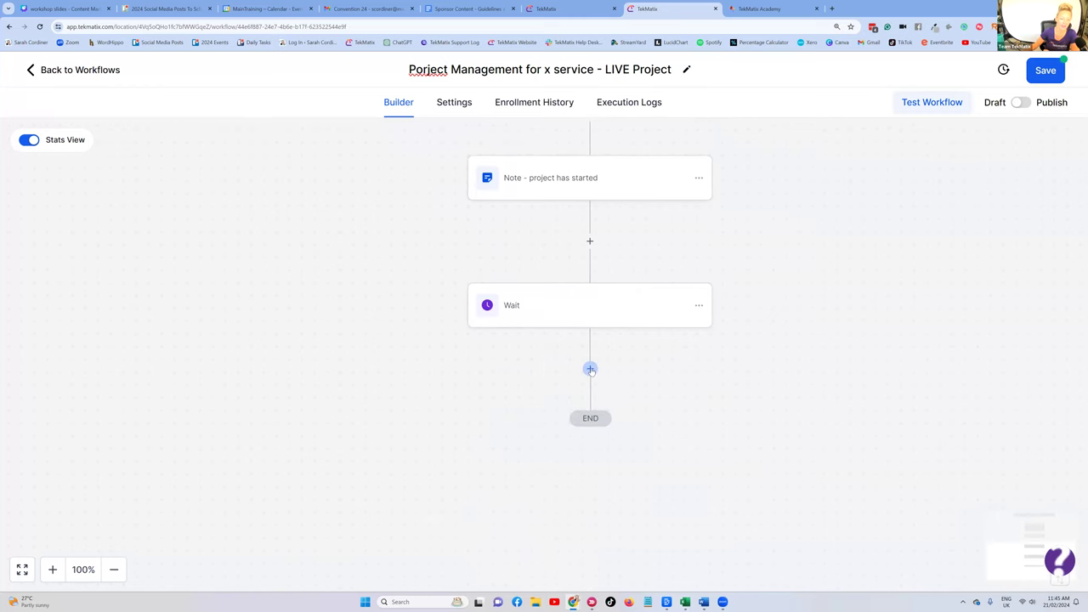
Add a Send Internal Notification step of type Notification titled 'Has this project started yet??'
click(590, 368)
text(not)
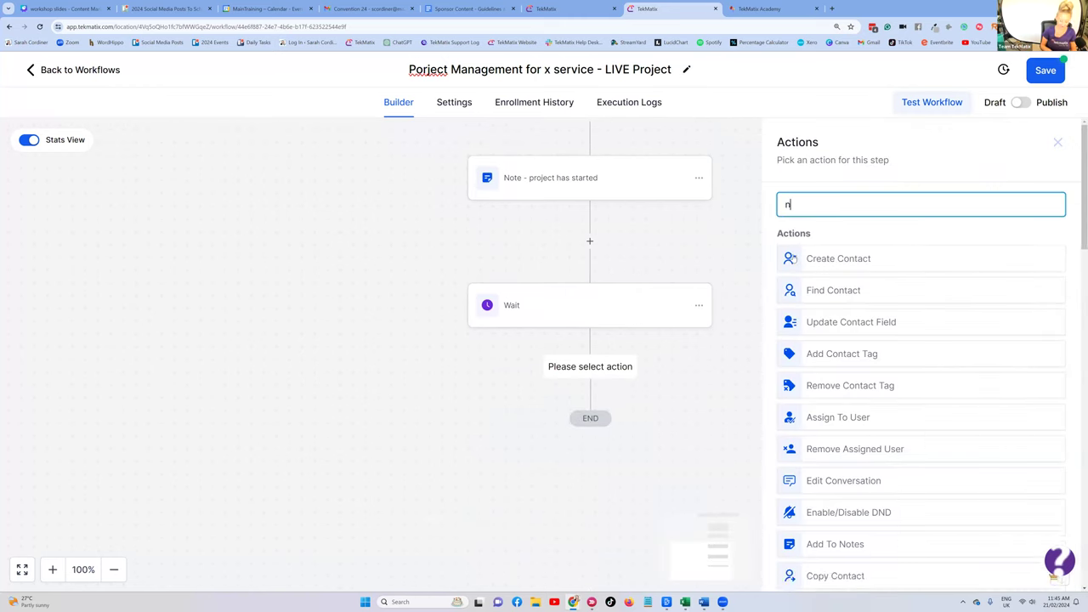
click(827, 293)
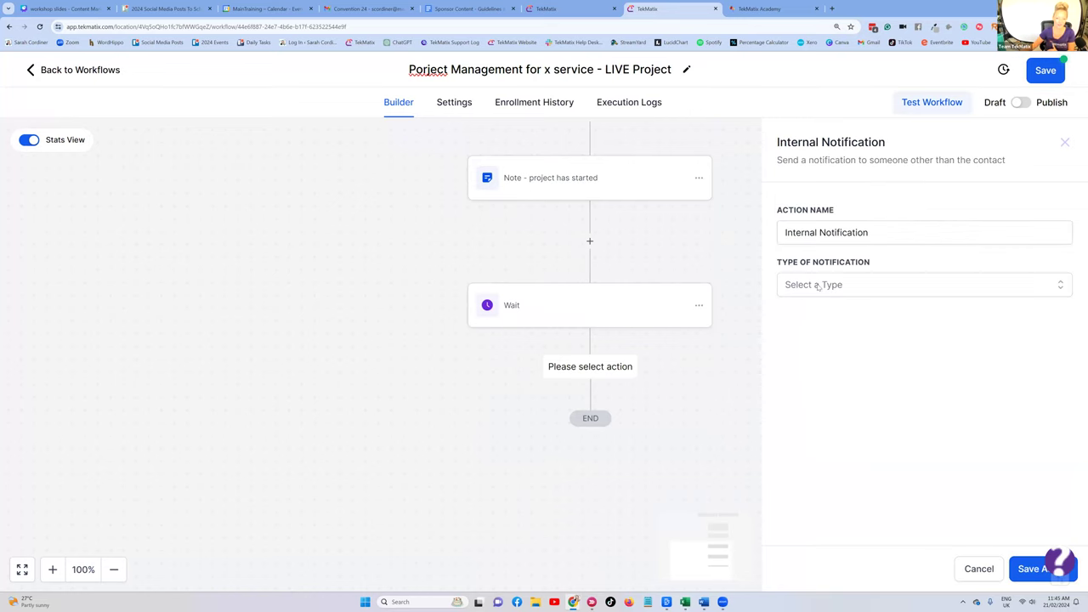
click(820, 287)
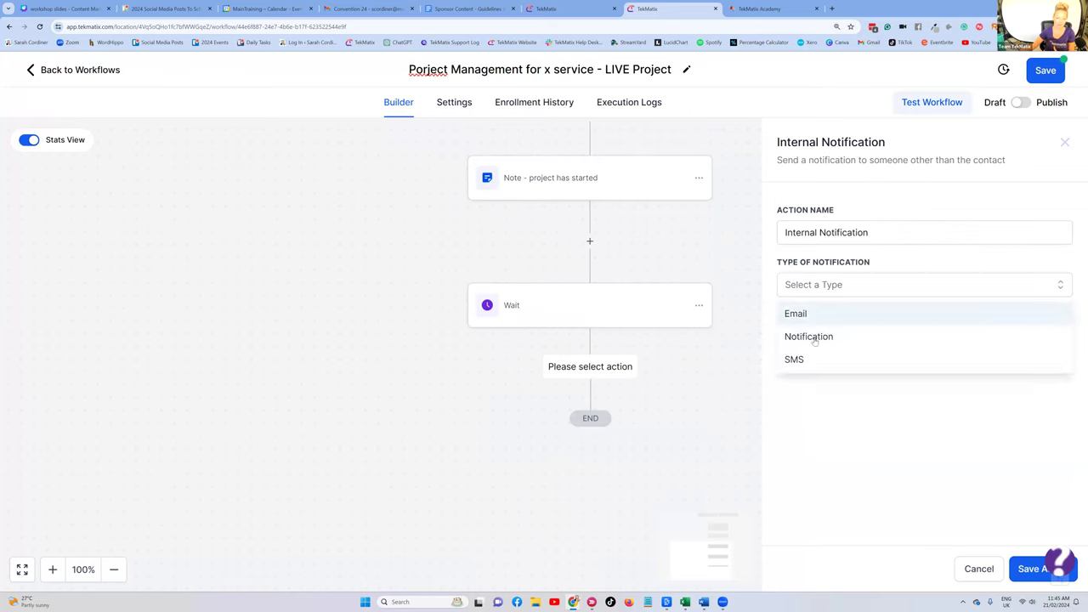
click(814, 335)
click(815, 334)
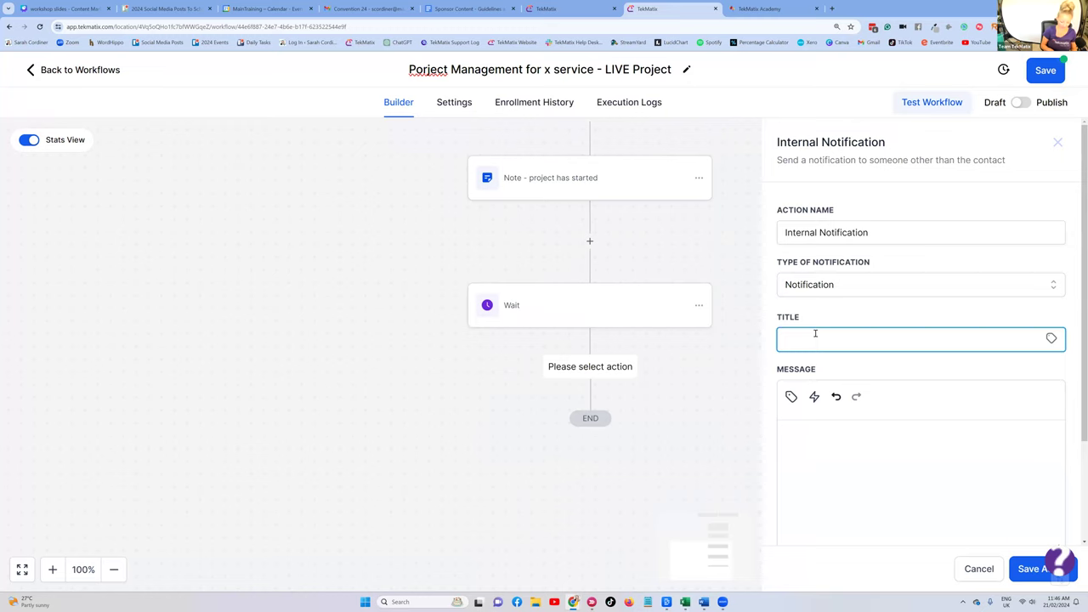
text(Has this project started yet??)
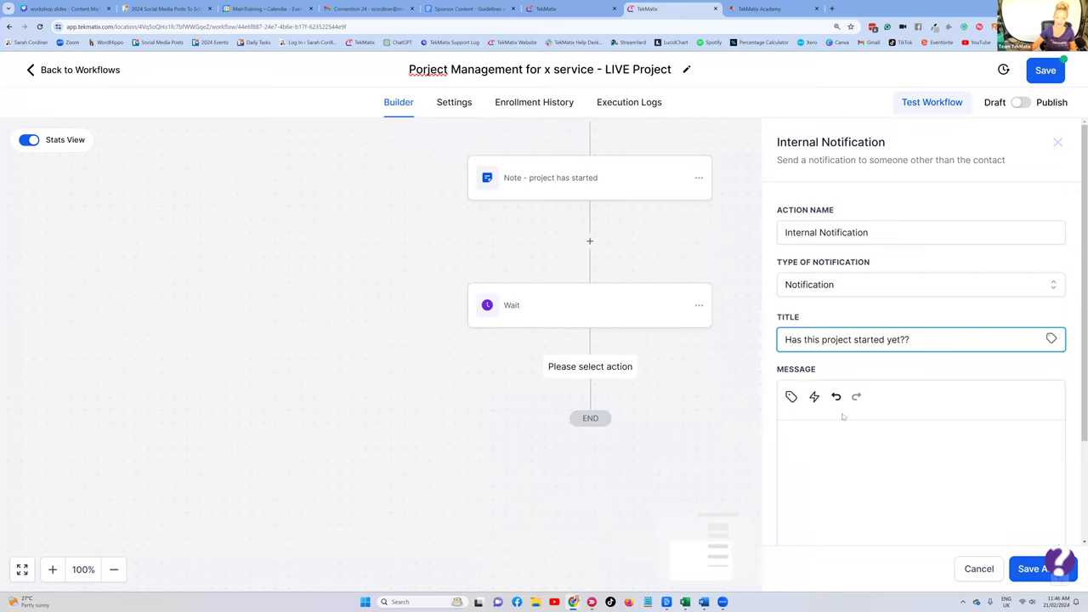
Fill the message with four lines of placeholder text and attempt to save, which flags invalid fields
click(828, 425)
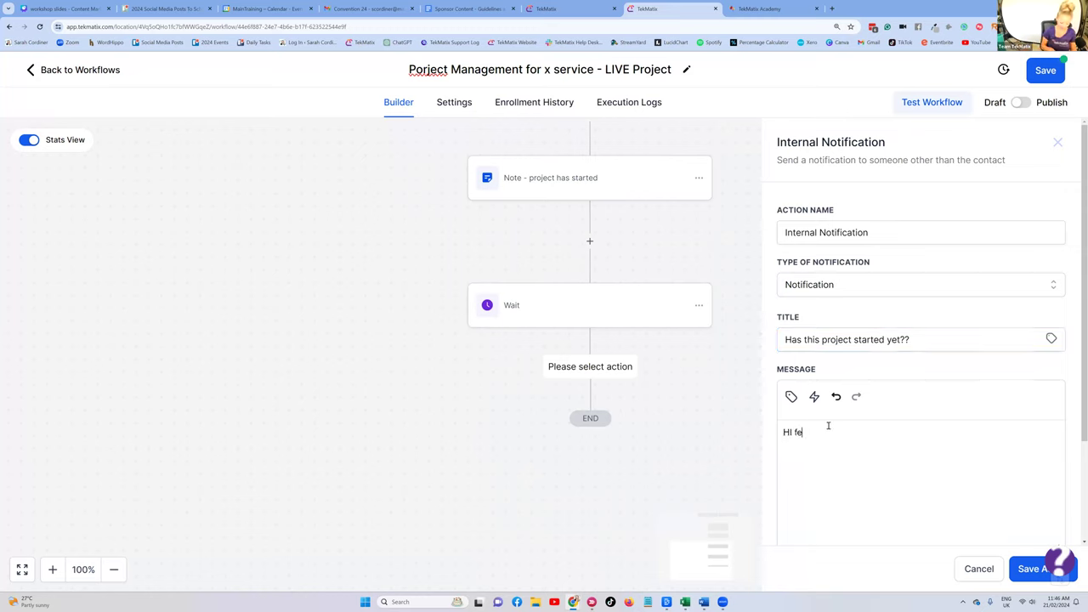
text(djkbfvjkdsgnkgn)
key(Return)
text(jbdkfndjgkfndjk)
key(Return)
text(Skidbgvjskbg)
key(Return)
text(hsbfkdsb)
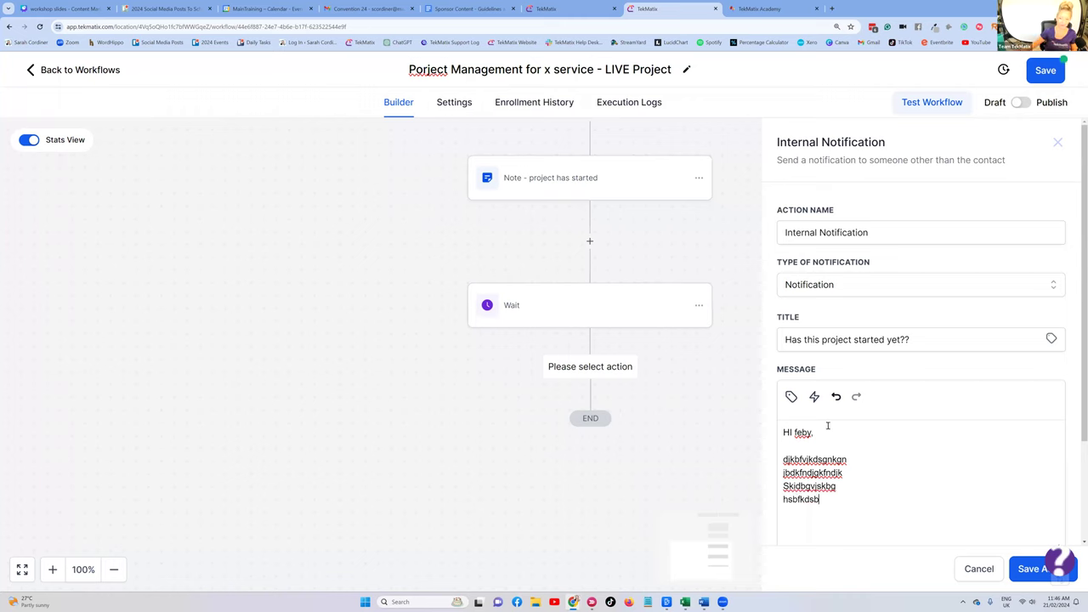
click(1020, 578)
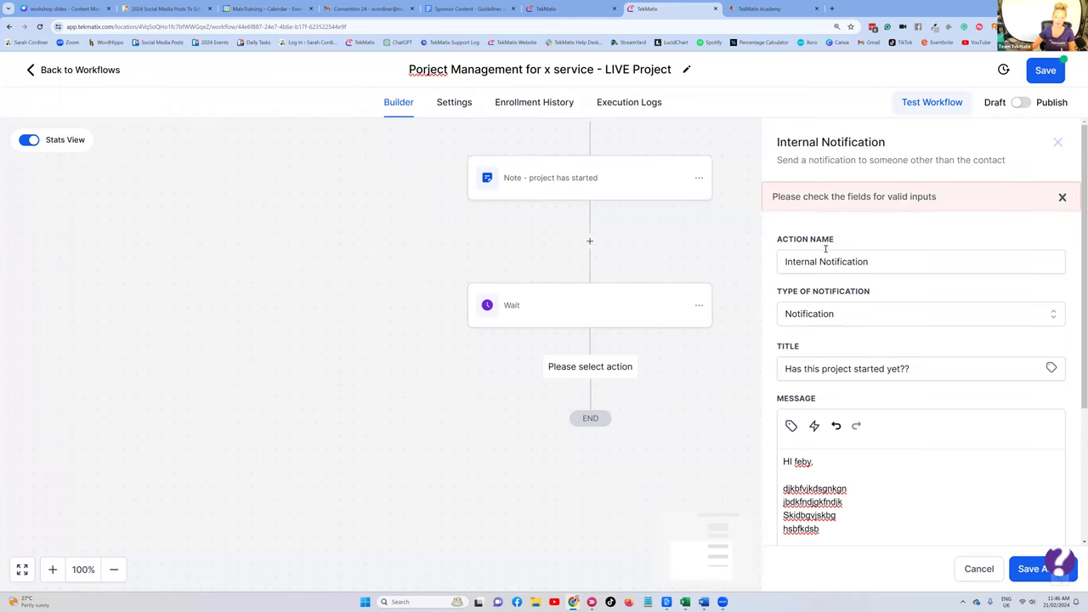
Dismiss the invalid-fields warning and insert the contact's Full Name at the top of the message
scroll(947, 242, down, 2)
scroll(908, 270, up, 2)
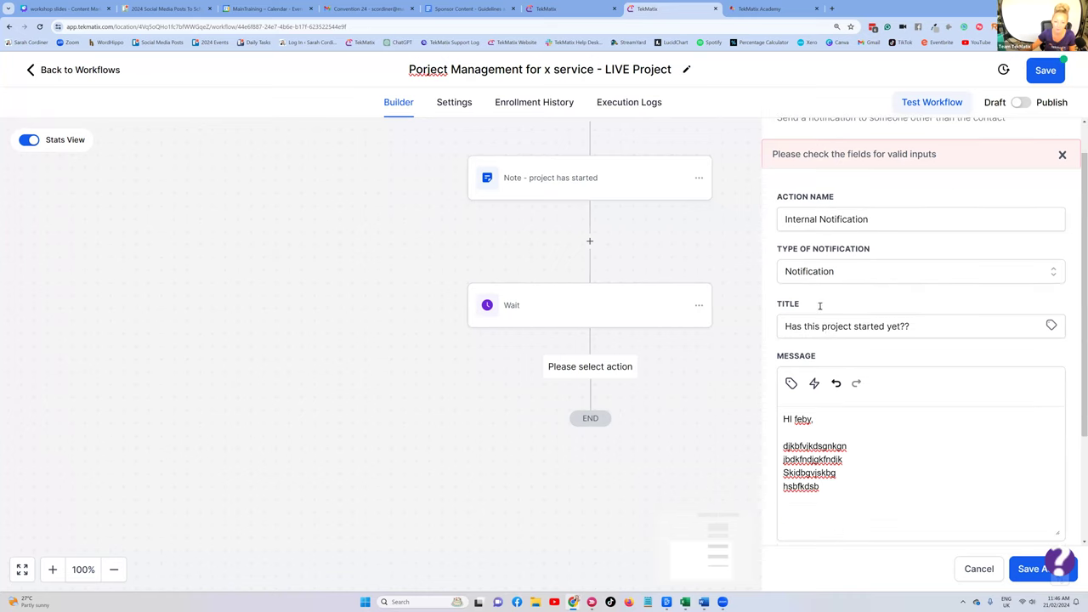
scroll(849, 296, up, 1)
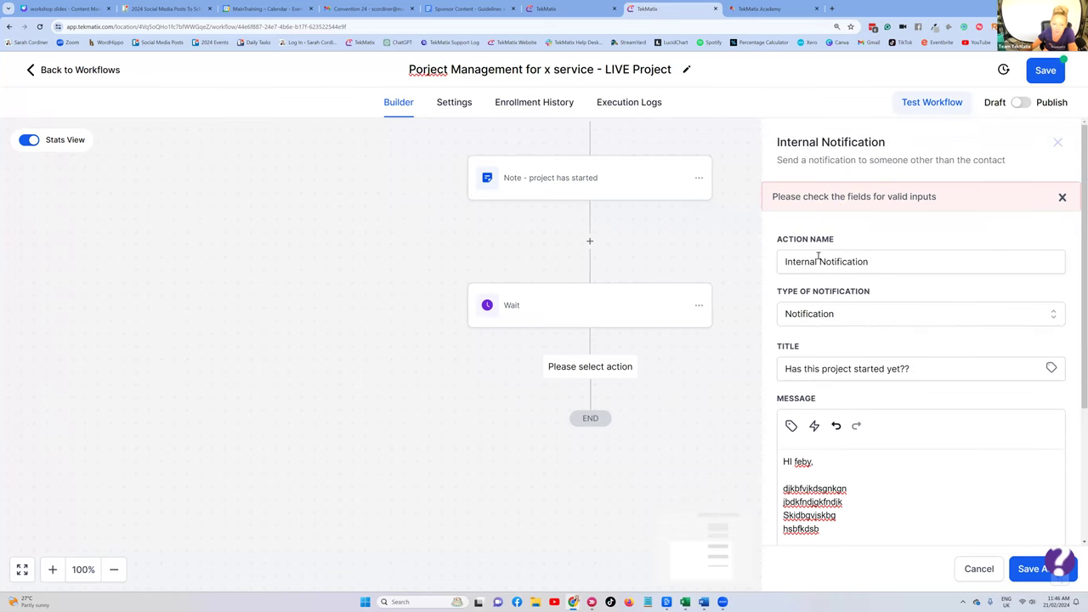
click(1062, 197)
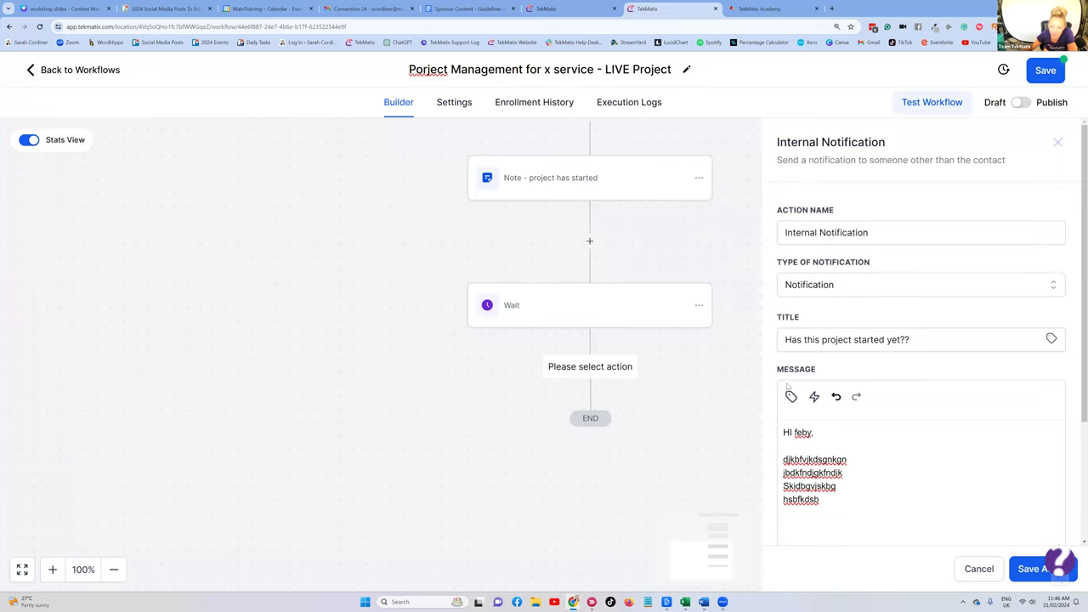
key(Return)
key(Return)
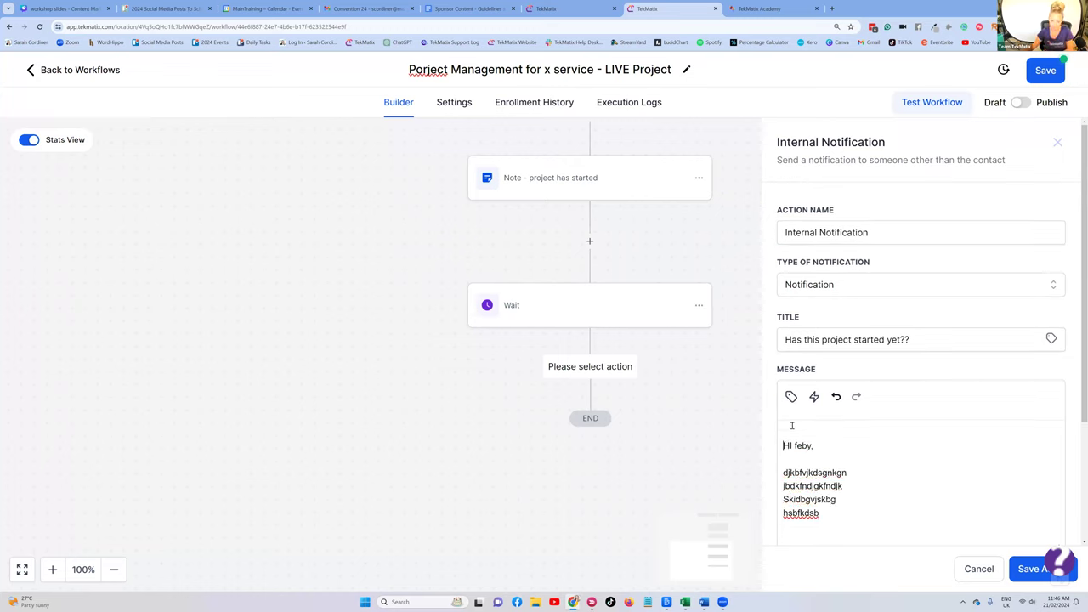
click(792, 396)
click(746, 175)
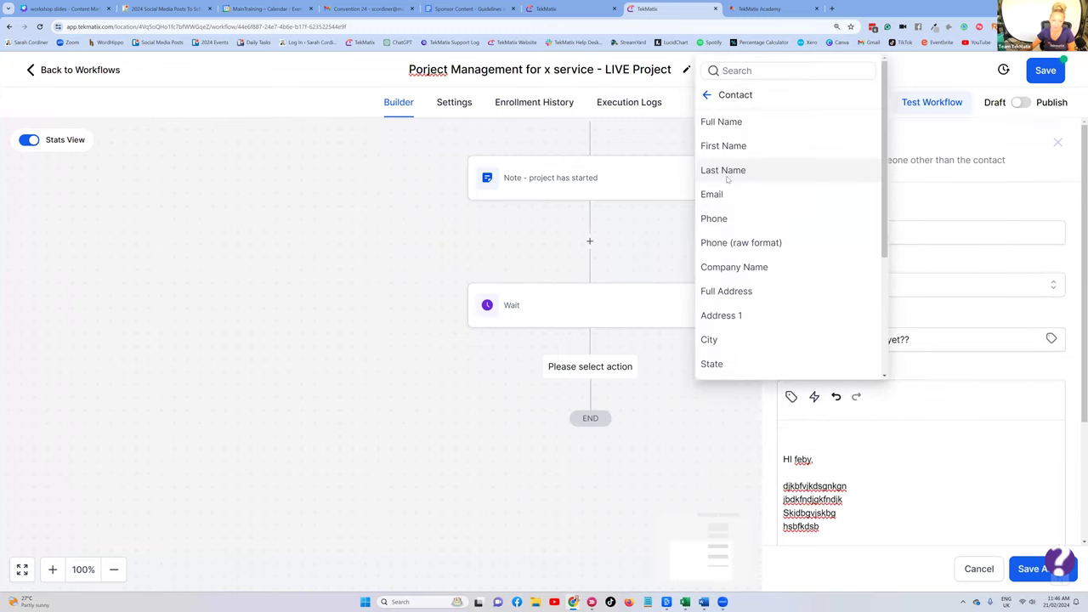
click(740, 129)
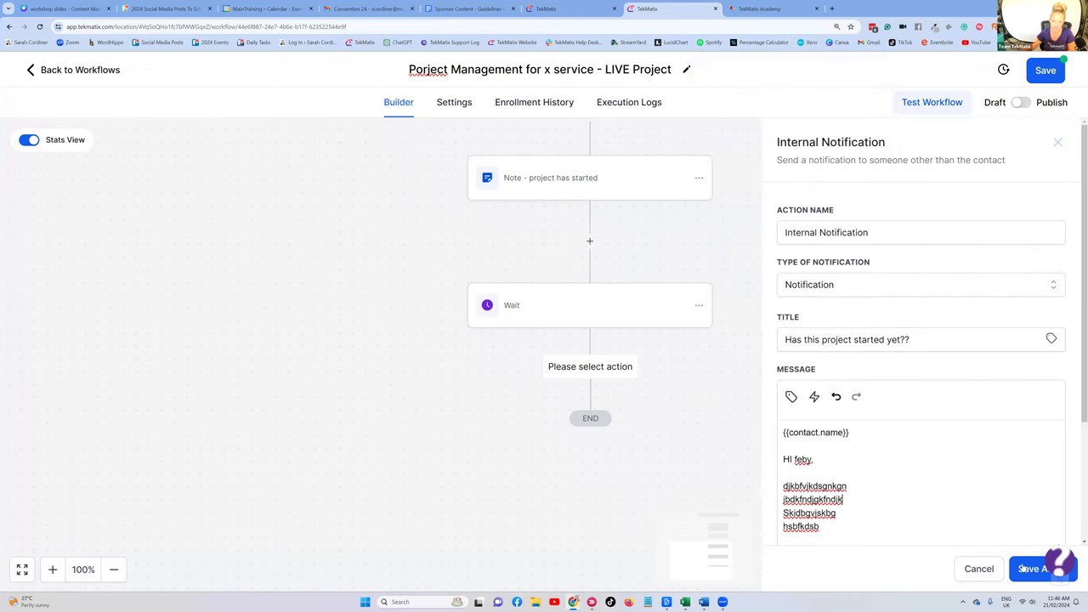
Send the notification to one Particular User, redirect to the Contact page, and save the step
scroll(861, 287, down, 3)
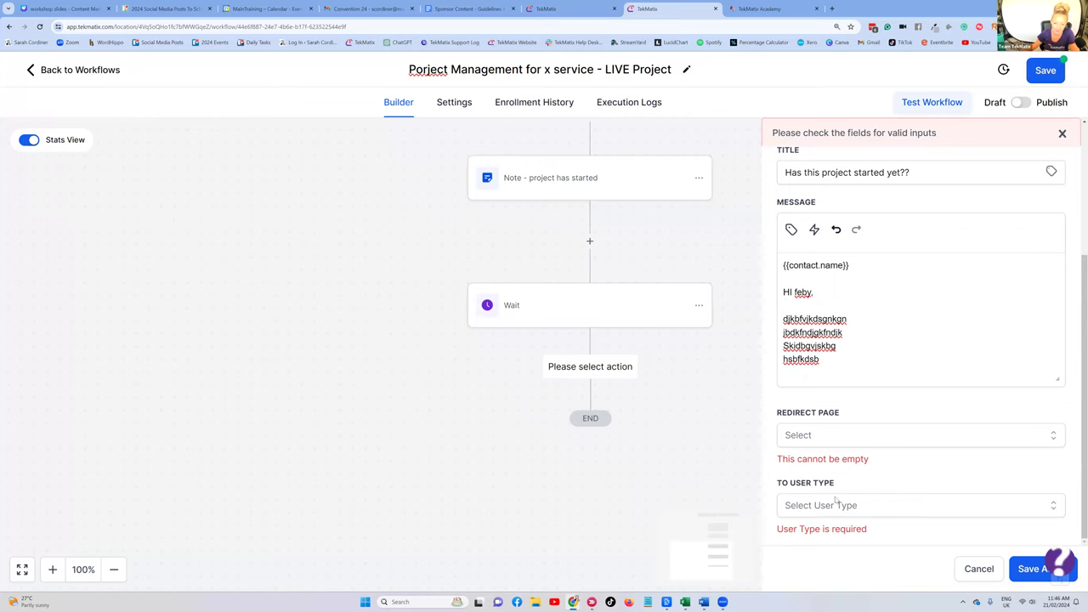
click(855, 506)
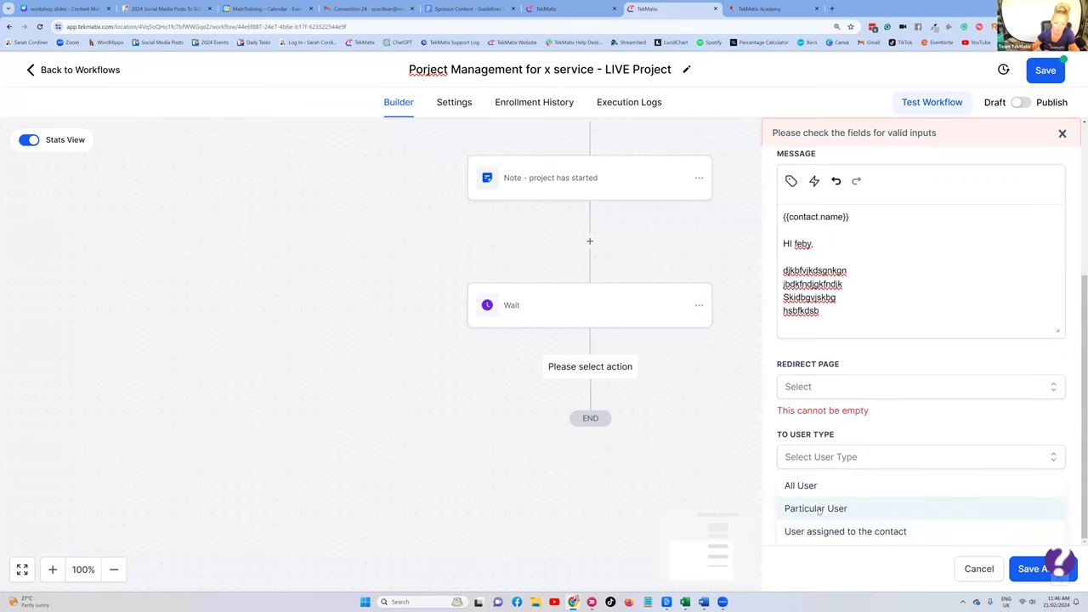
click(819, 510)
click(829, 509)
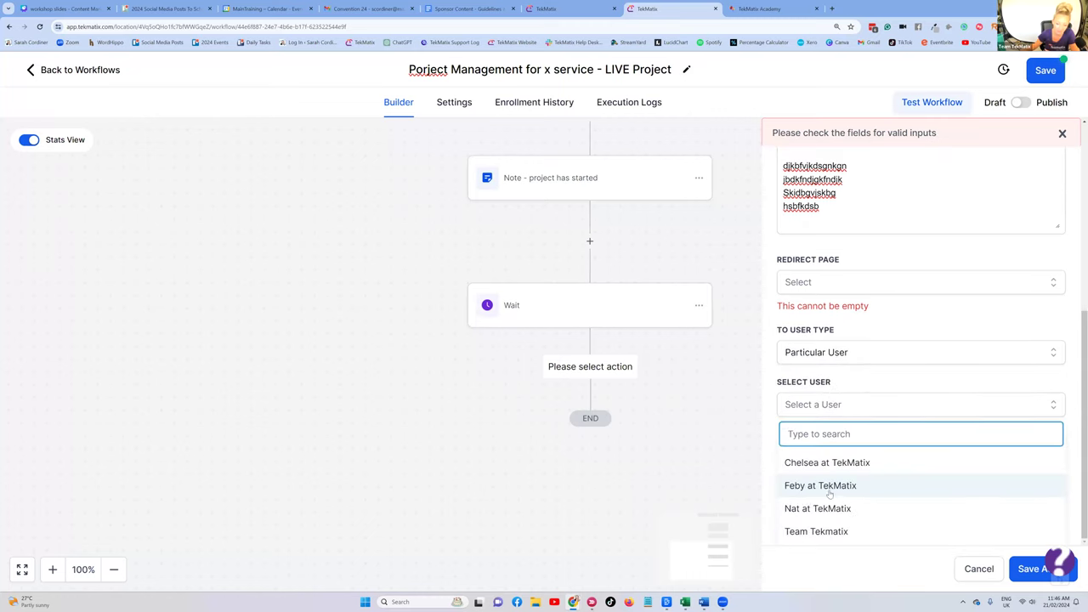
click(812, 488)
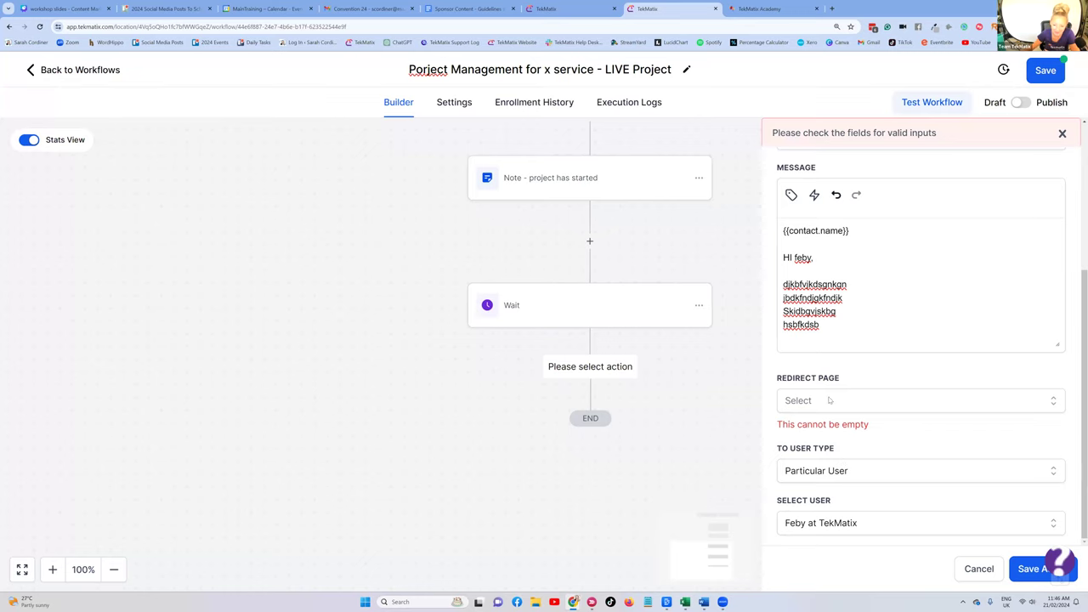
click(830, 400)
click(830, 430)
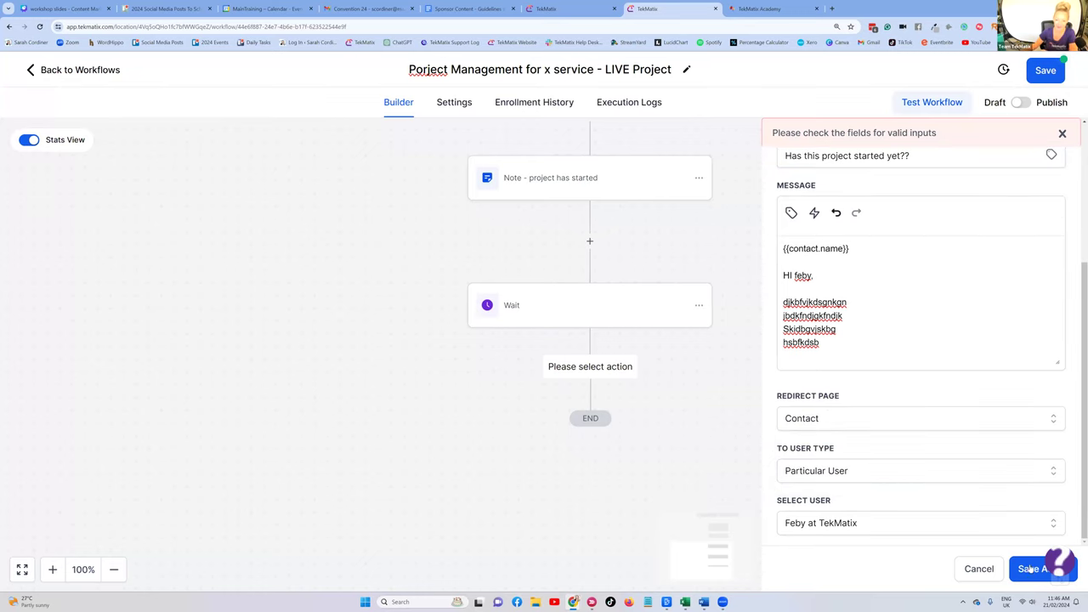
click(1029, 568)
scroll(656, 269, up, 5)
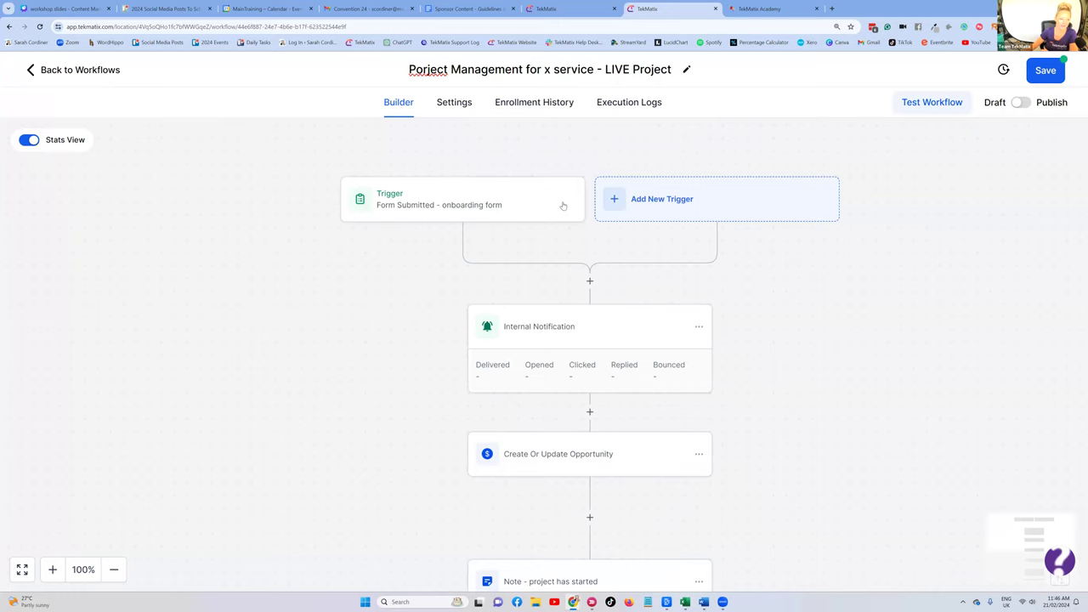
scroll(526, 233, down, 7)
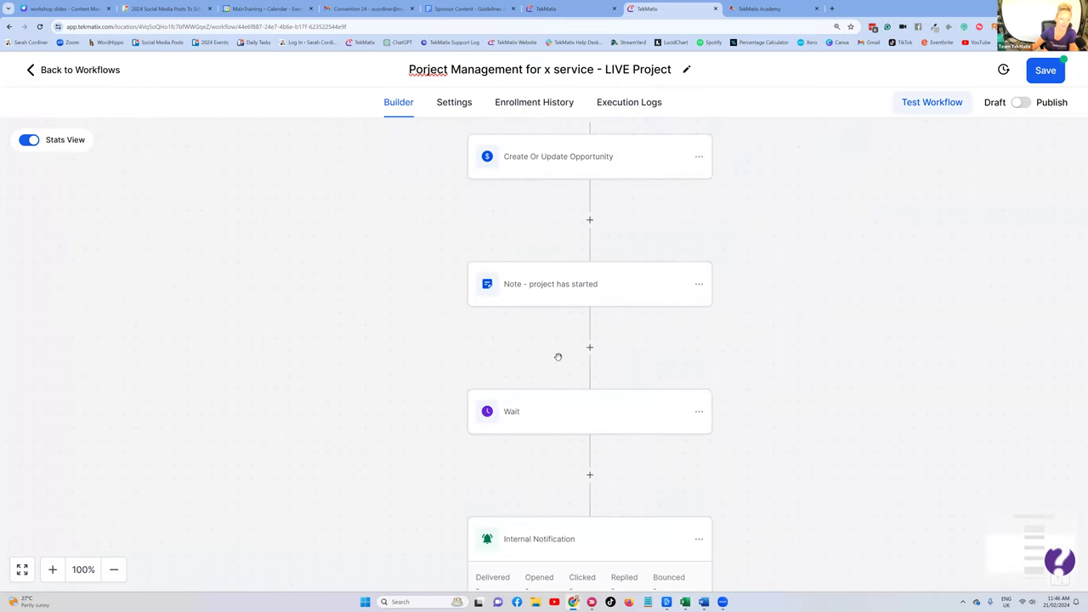
scroll(624, 334, up, 1)
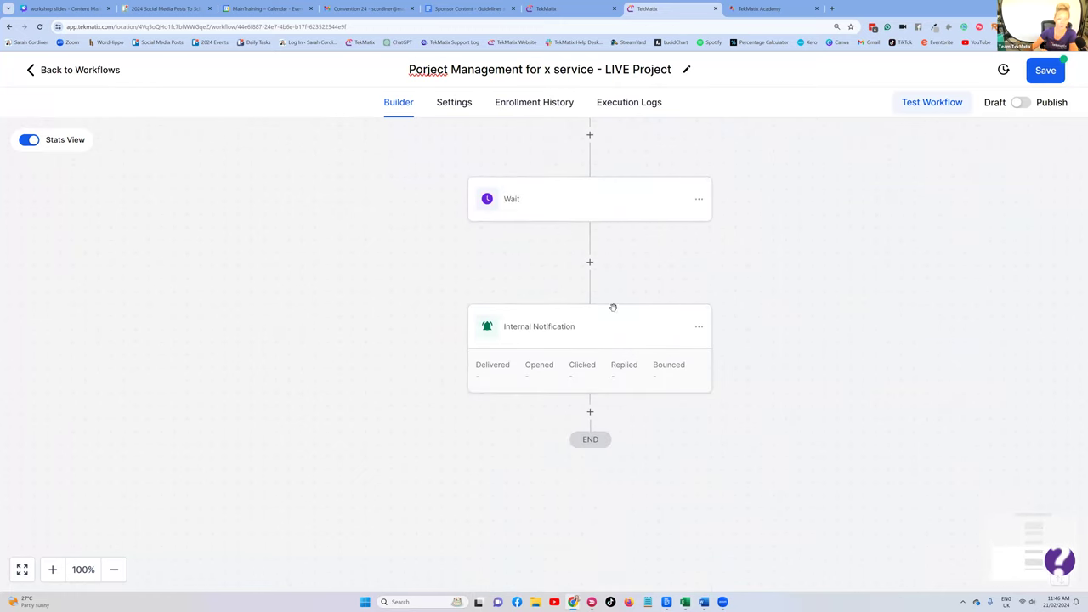
scroll(594, 221, up, 3)
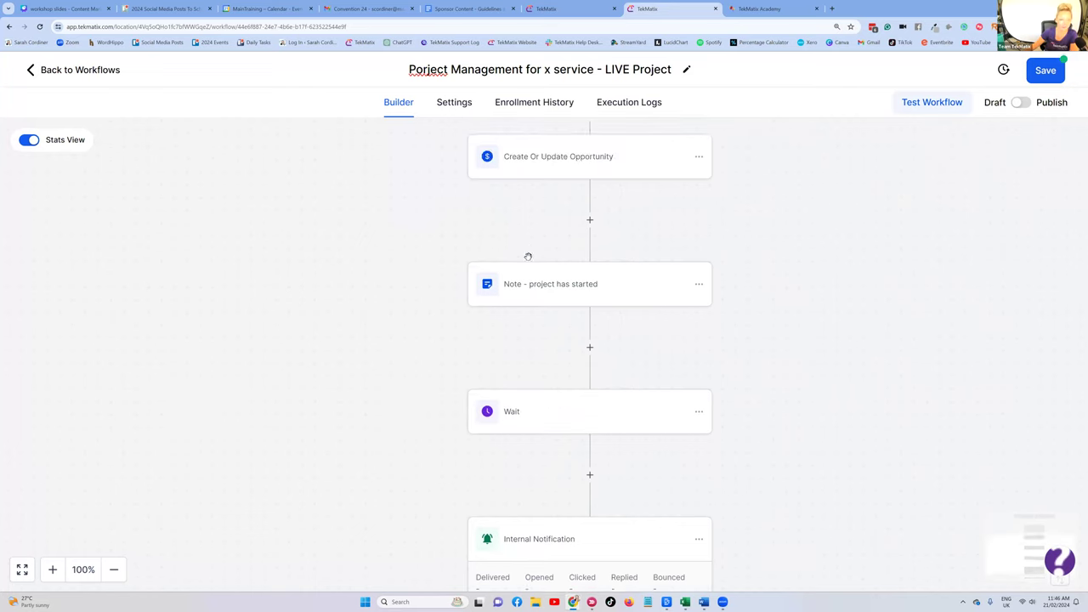
scroll(528, 255, up, 5)
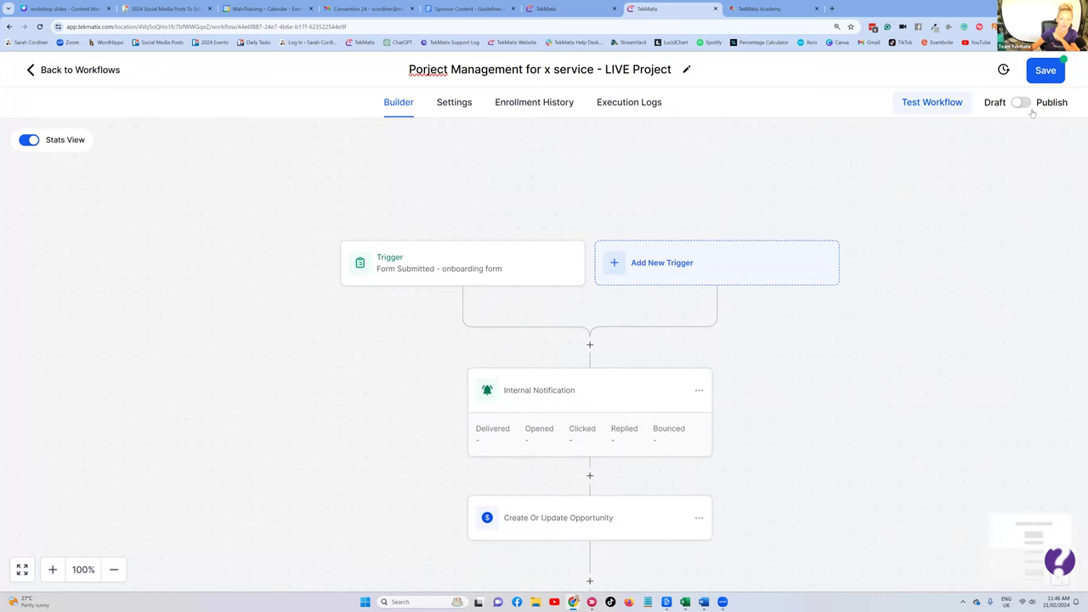
Save the LIVE Project workflow and return to the Workflow List
click(1046, 73)
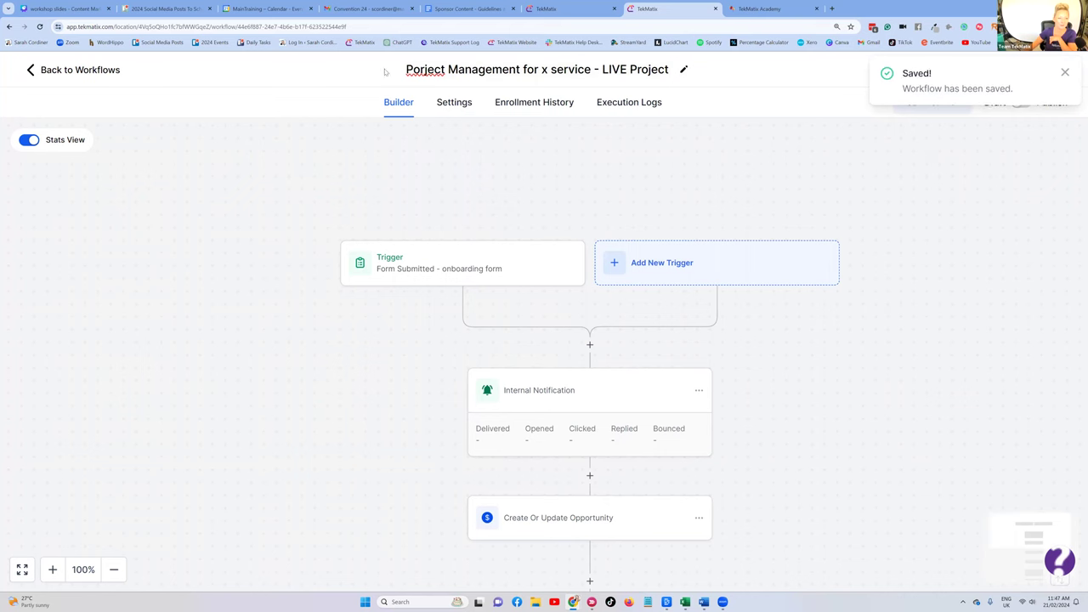
click(44, 73)
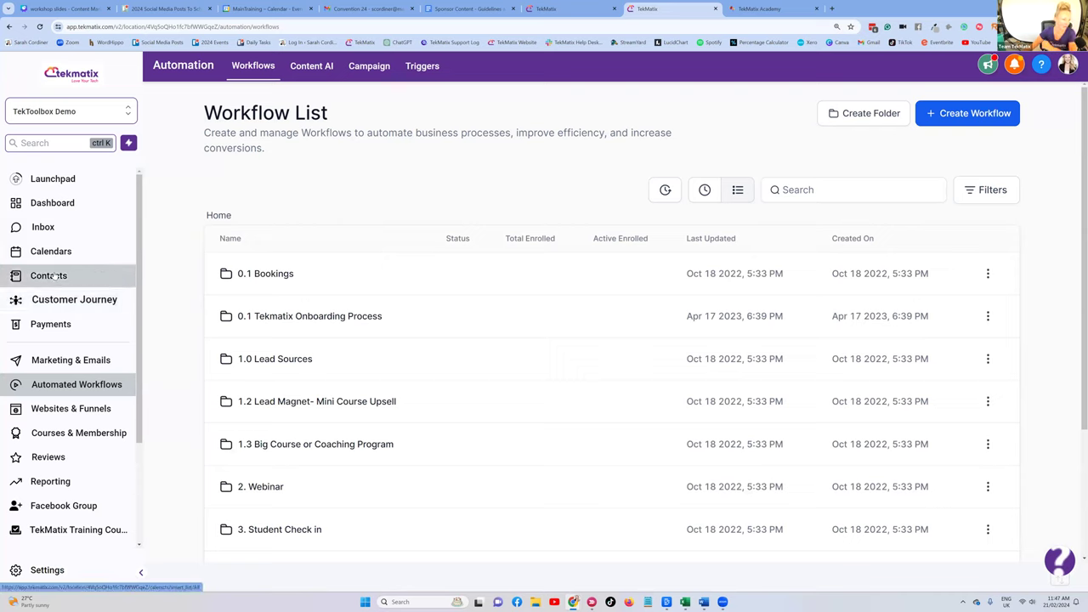
Open the demo contact's record (12 of 52) and expand its Campaigns / Workflows section
click(51, 276)
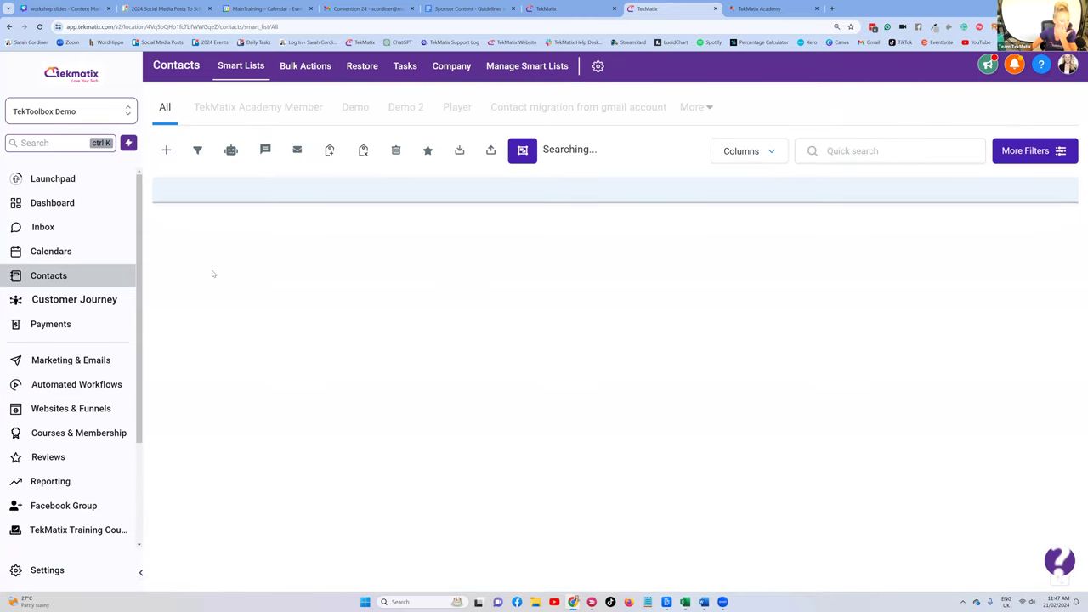
scroll(289, 357, down, 4)
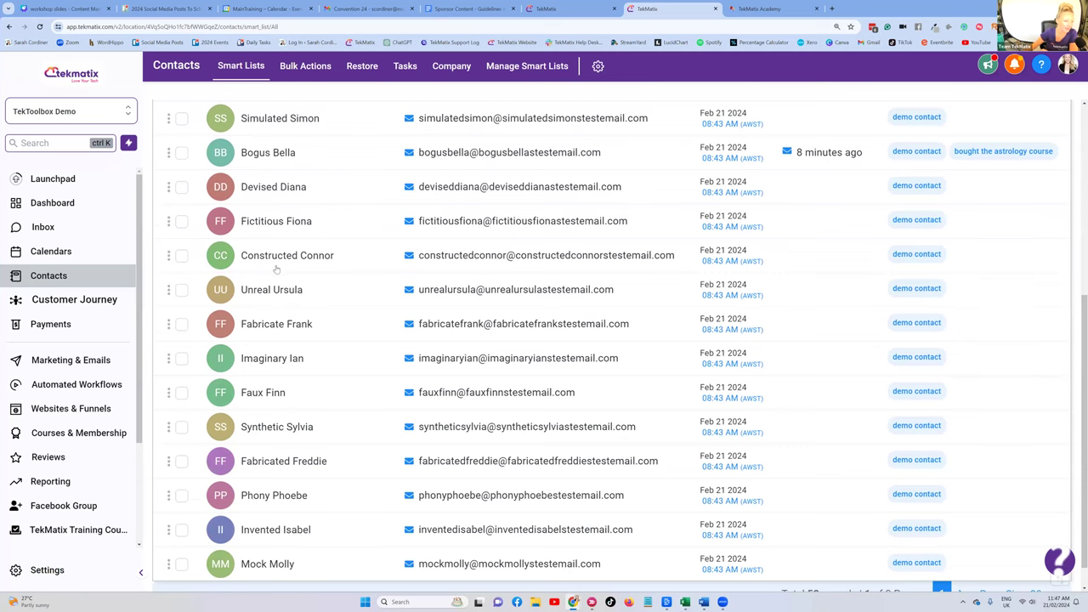
scroll(279, 264, down, 1)
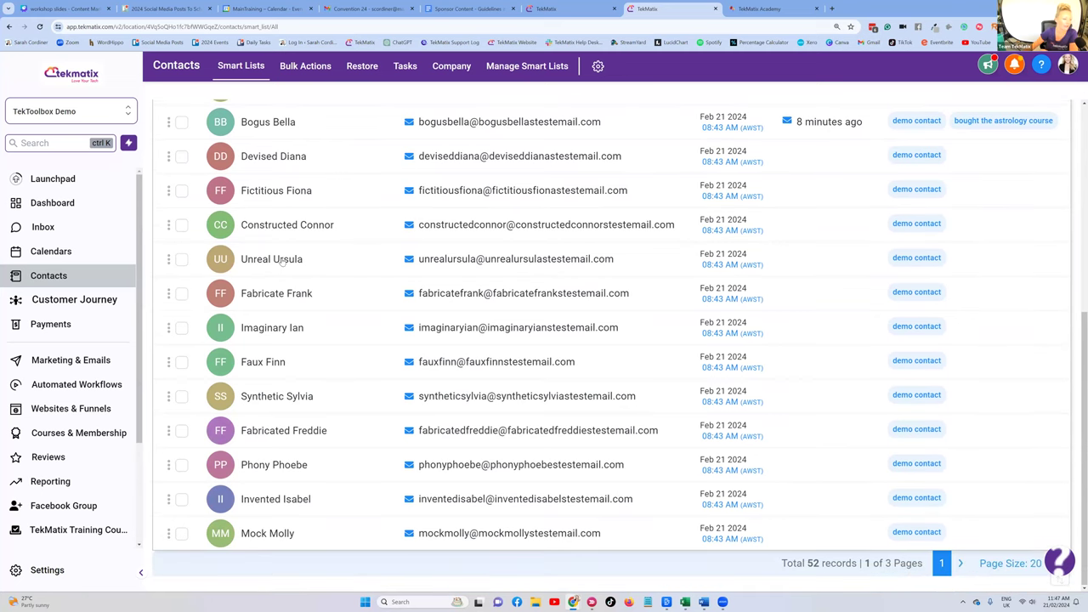
click(289, 259)
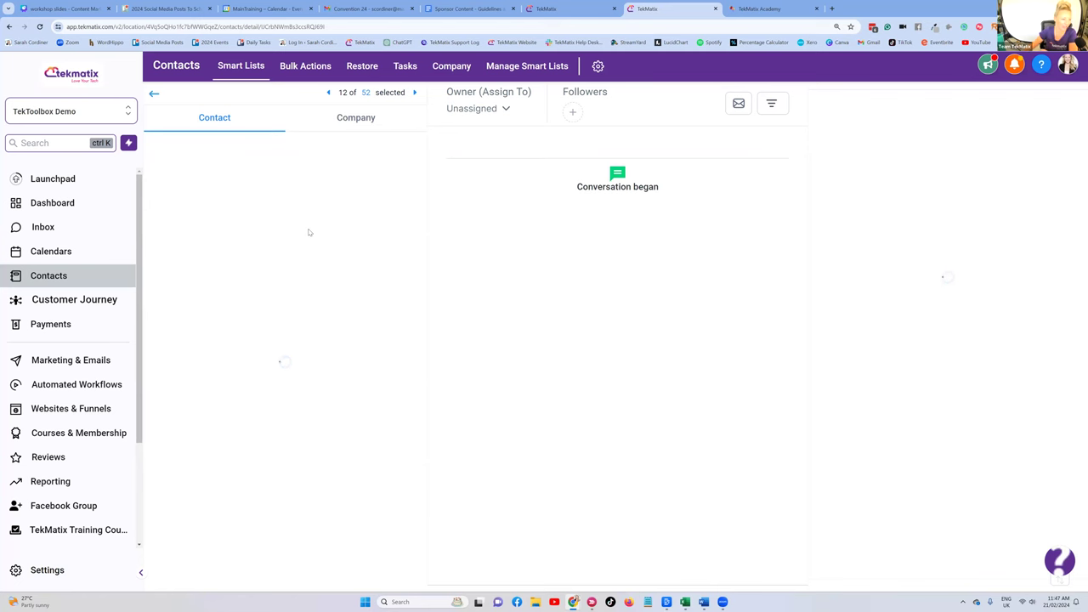
scroll(320, 251, down, 5)
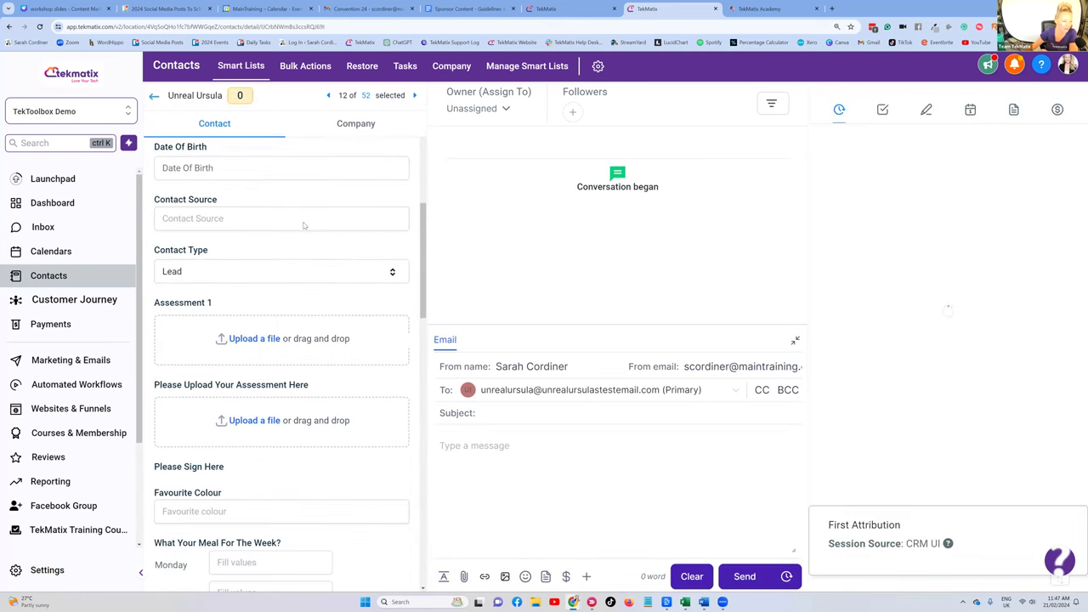
scroll(299, 240, down, 8)
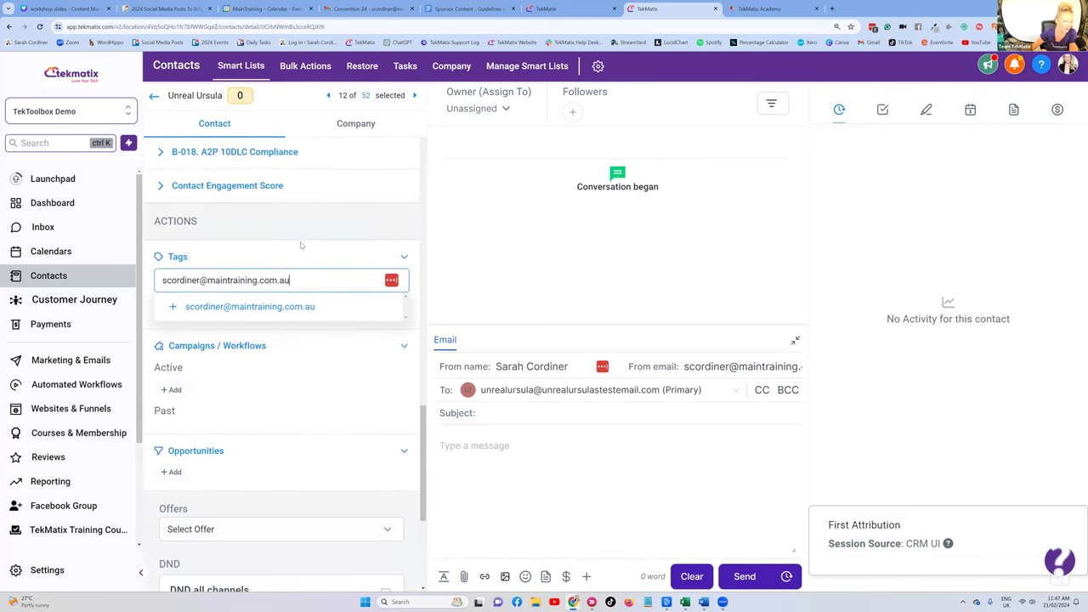
scroll(243, 357, down, 2)
scroll(246, 326, up, 2)
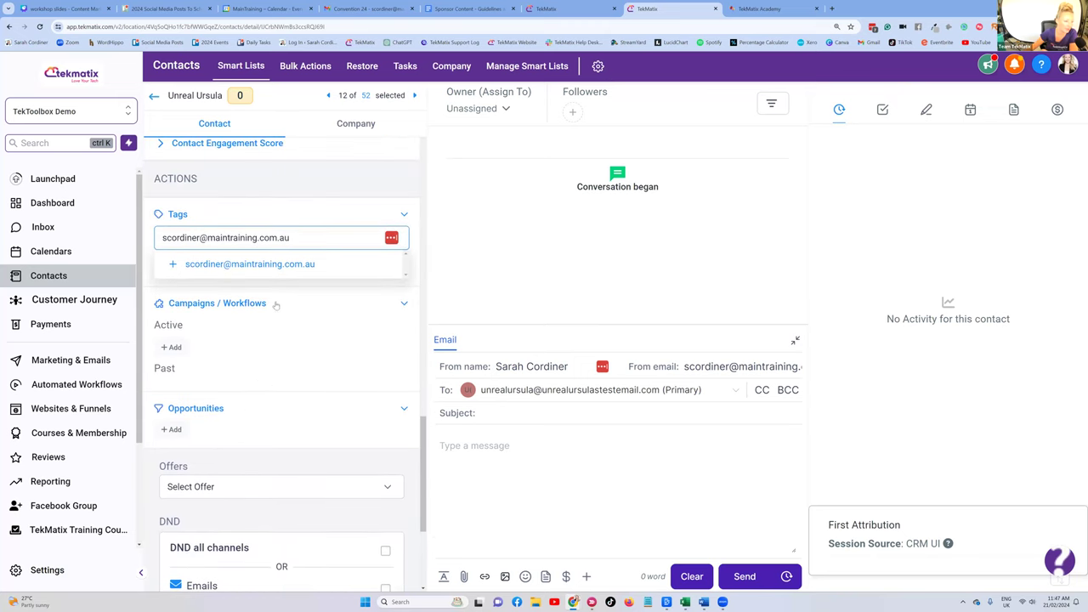
click(276, 304)
click(275, 305)
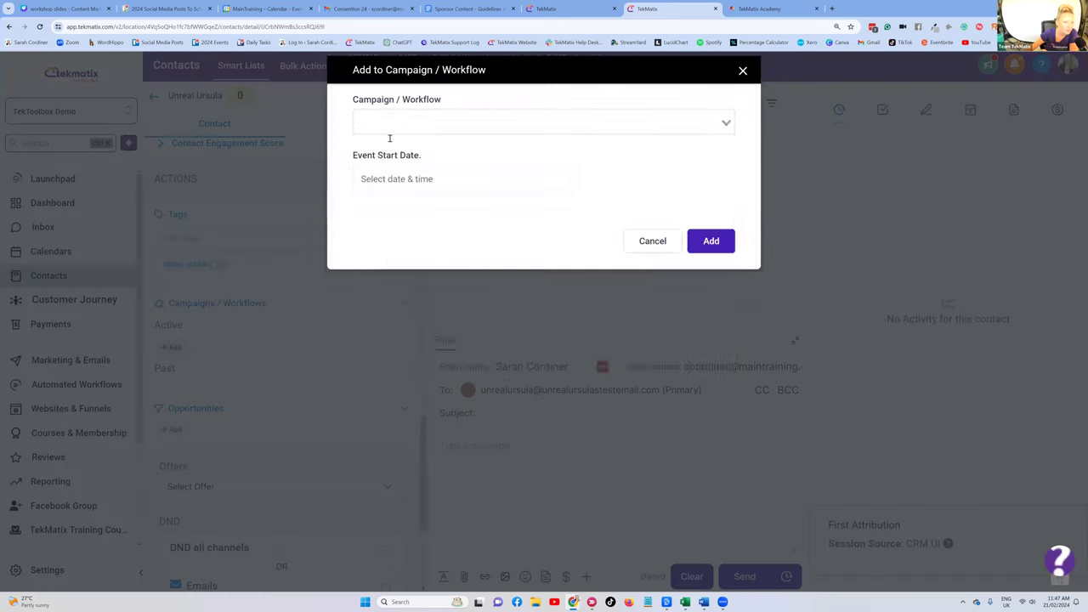
Search the contact's add-to-workflow list for 'proj', find no match, and close it
click(389, 138)
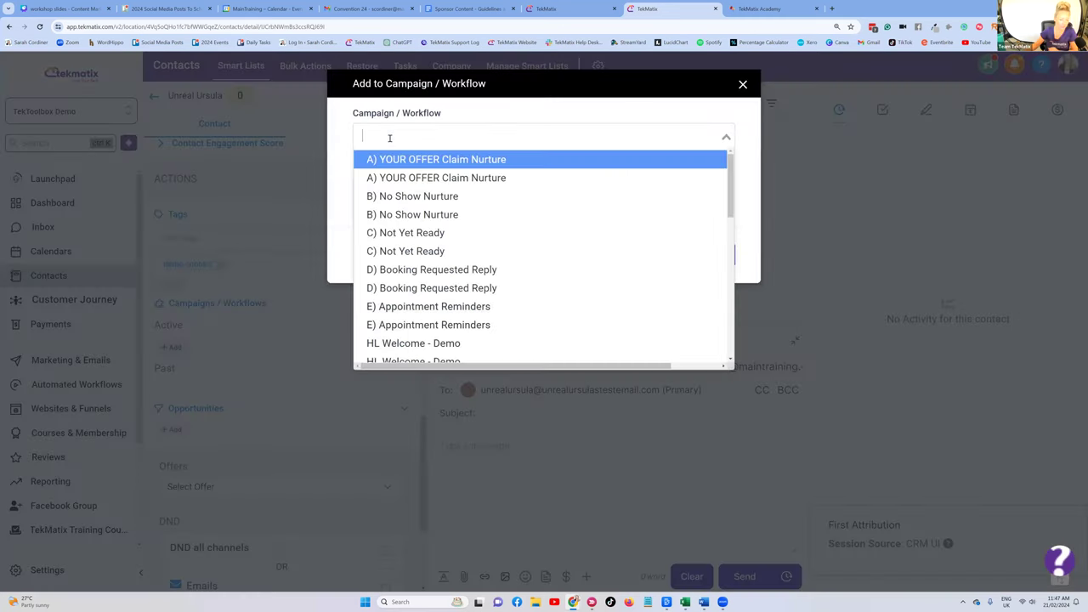
text(proj)
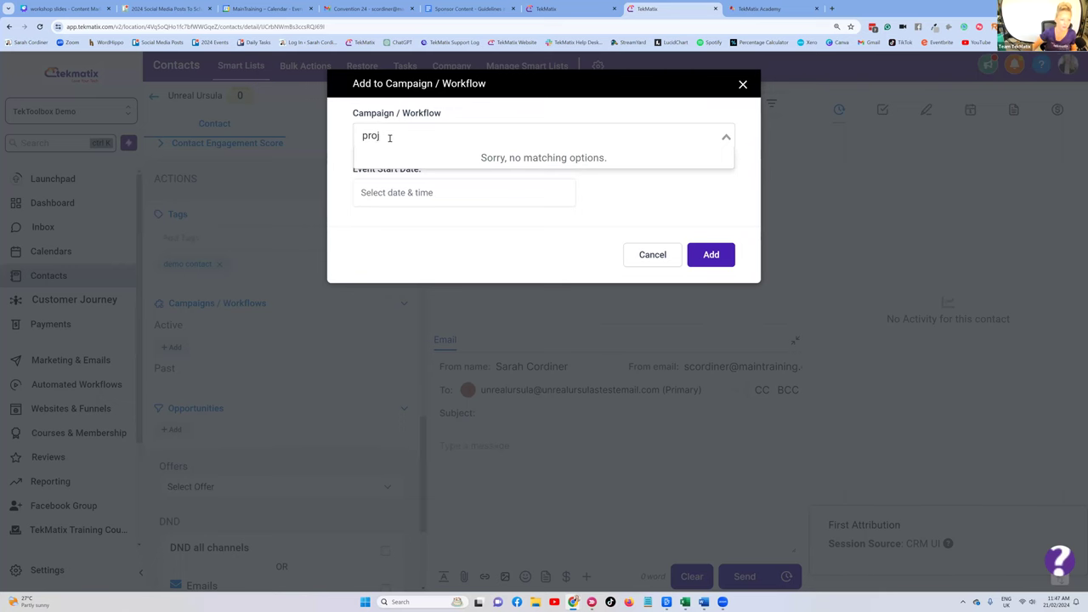
key(BackSpace)
key(BackSpace)
key(BackSpace)
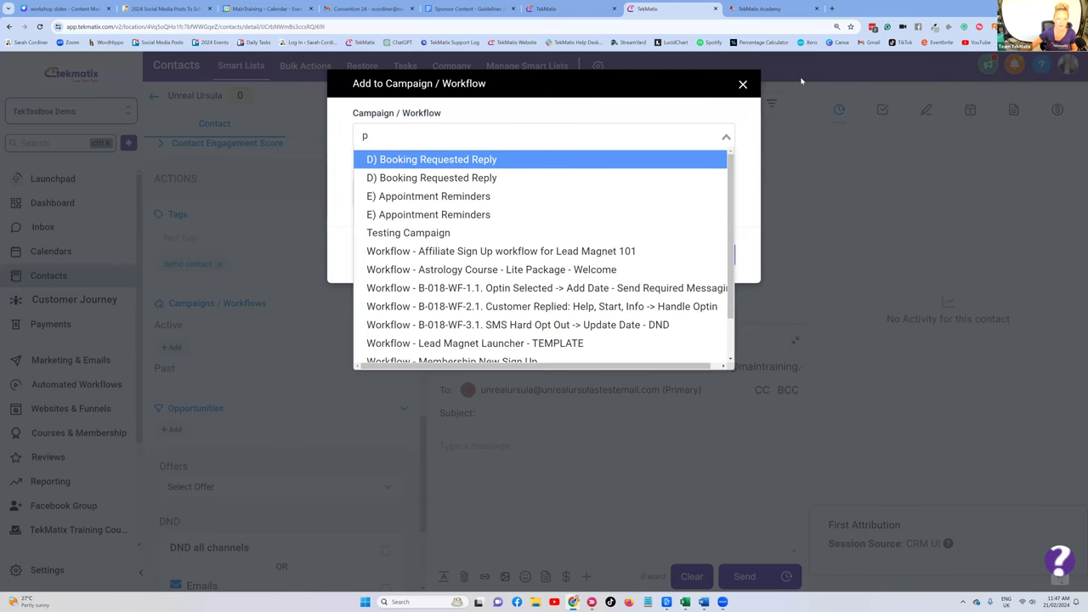
click(743, 85)
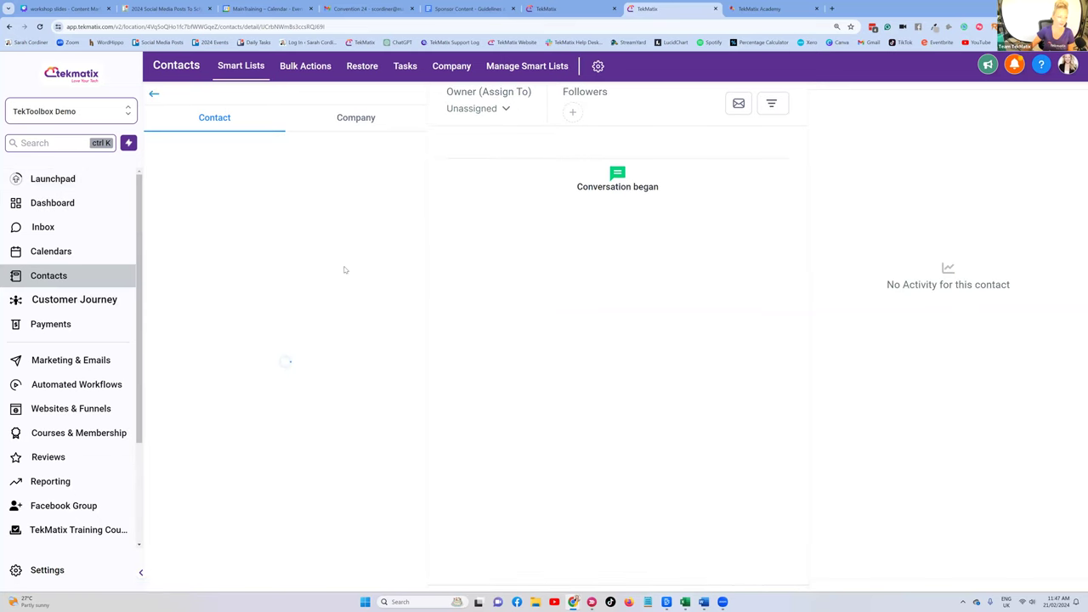
Retry the 'proj' workflow search, then switch to the tab with the Project Management opportunities board
scroll(213, 334, down, 10)
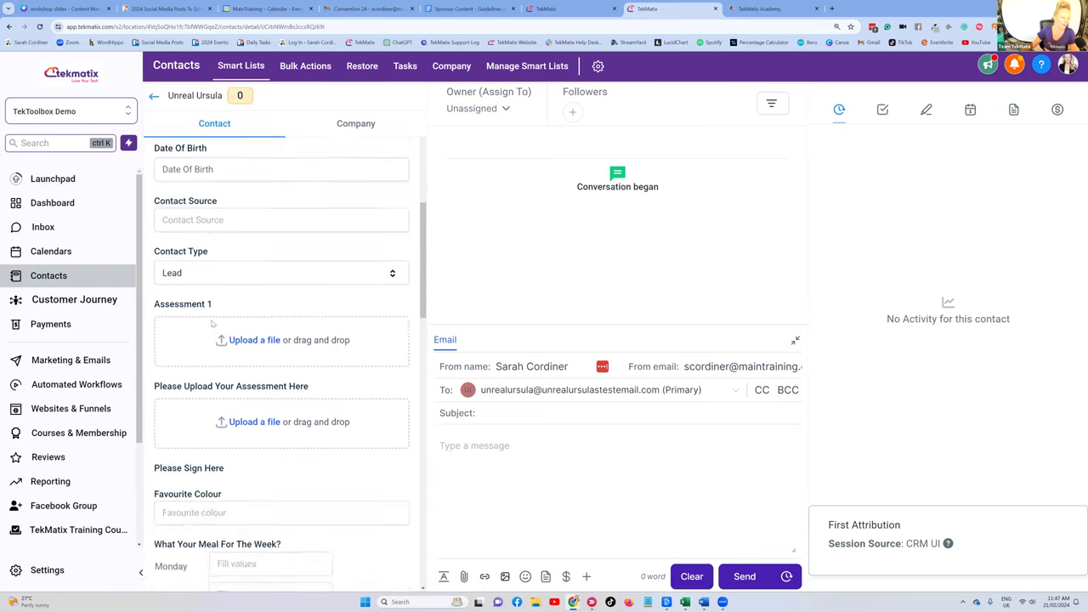
scroll(202, 334, down, 5)
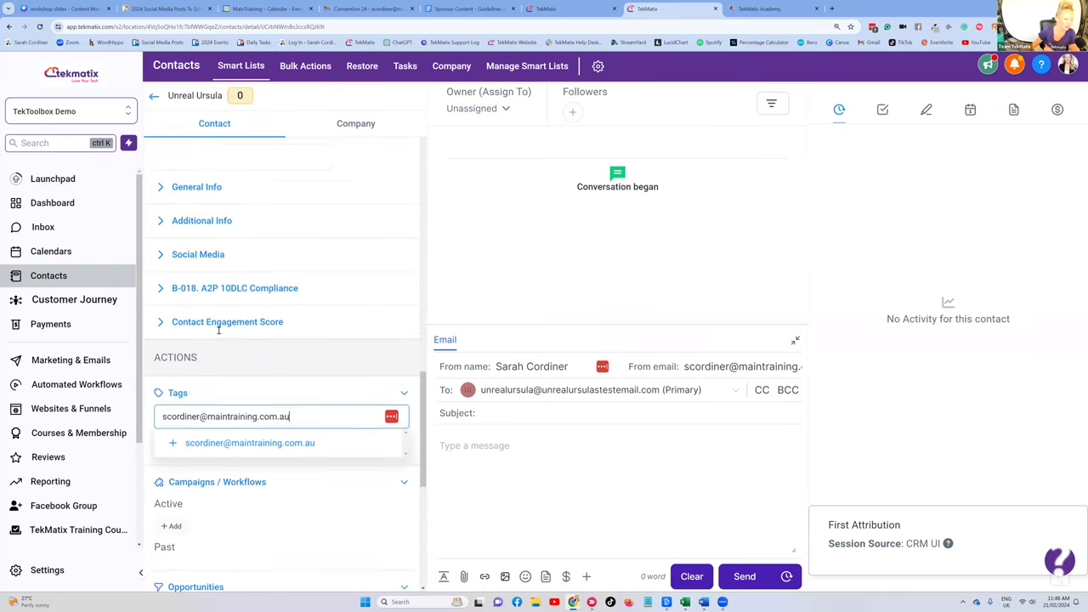
click(171, 431)
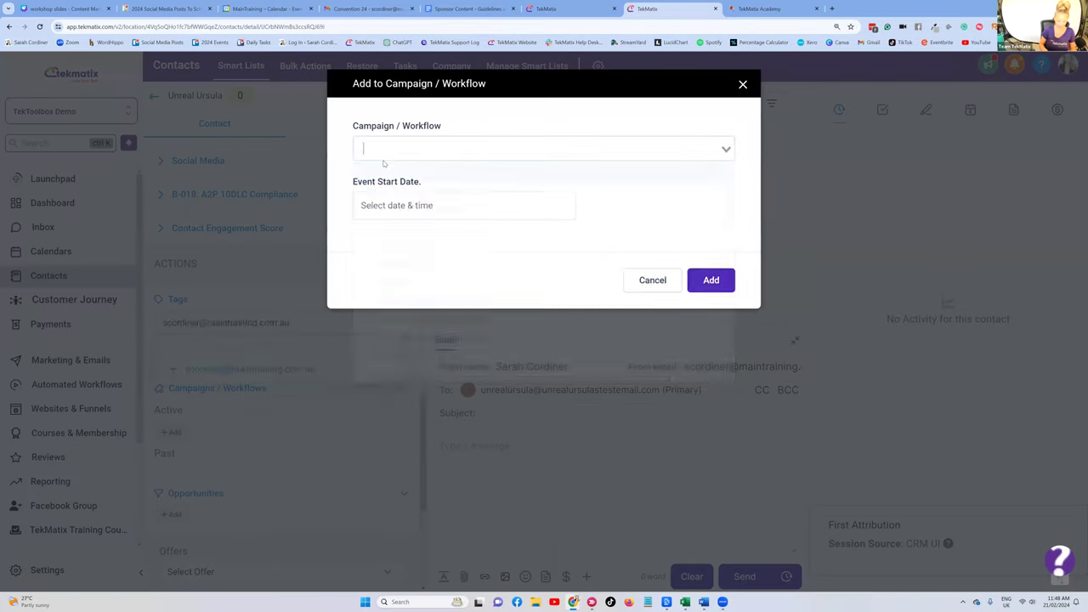
text(proj)
double_click(372, 149)
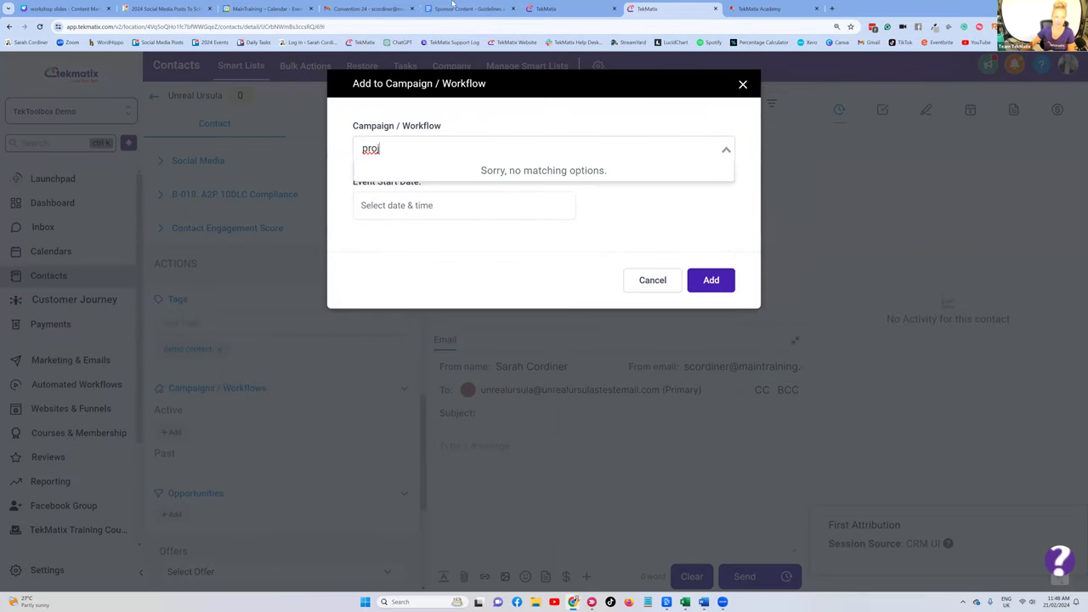
click(548, 9)
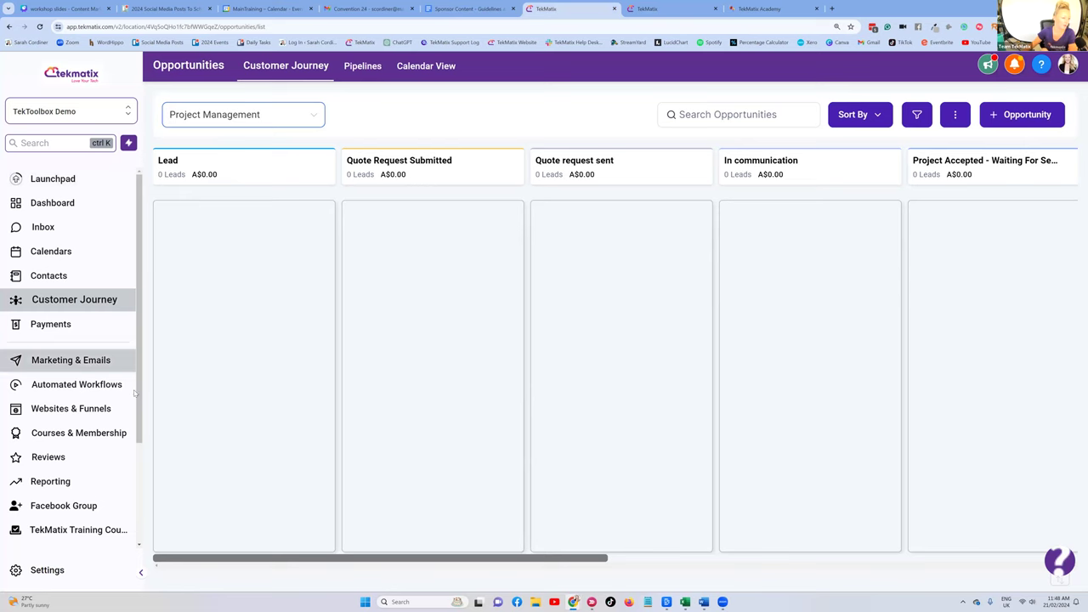
Review the LIVE Project workflow from the recent Automated Workflows, then return to the 52-record Contacts list
click(70, 387)
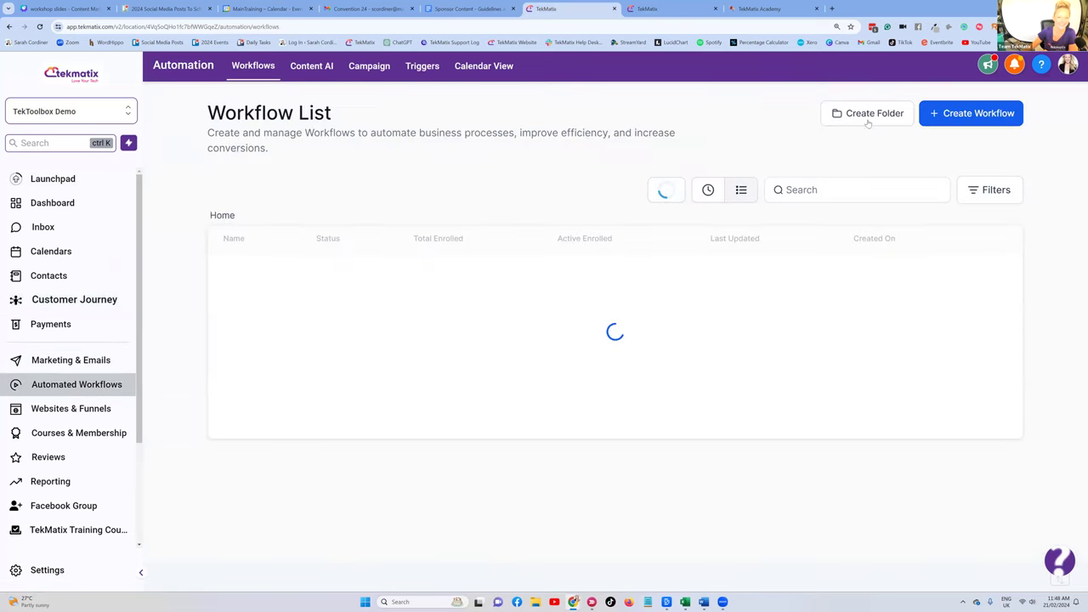
click(704, 190)
click(289, 291)
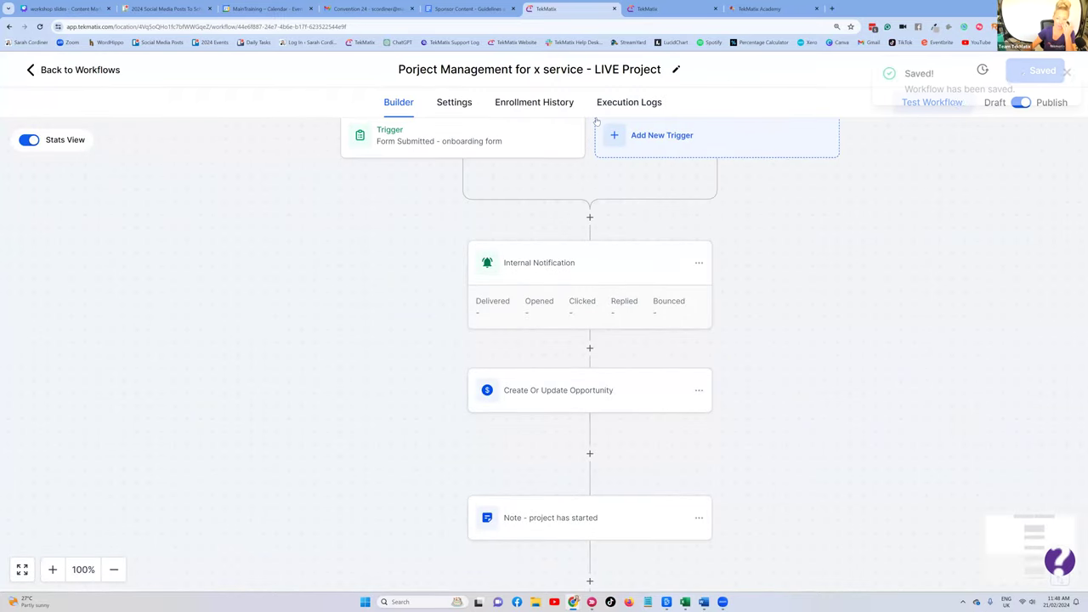
click(39, 70)
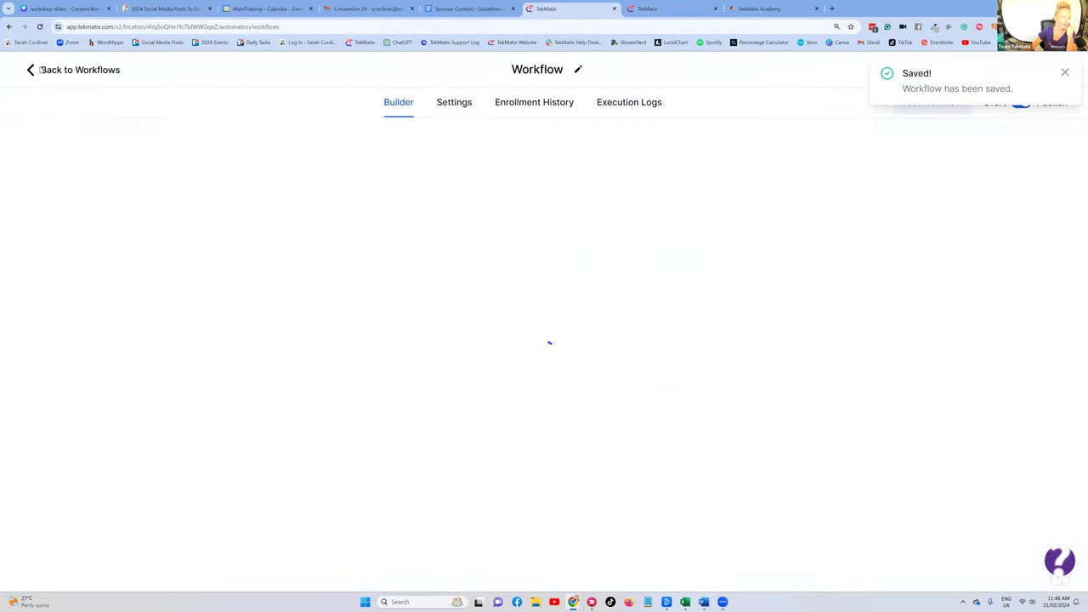
click(48, 275)
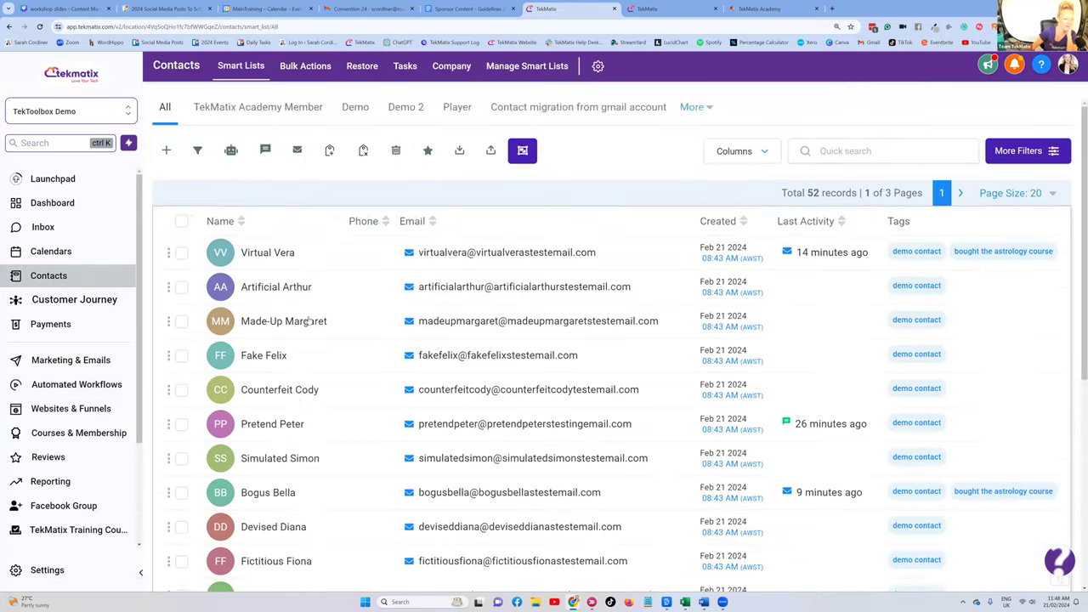
Enrol the test contact in 'Porject Management for x service - LIVE Project' by searching 'po'
scroll(285, 336, down, 5)
click(283, 340)
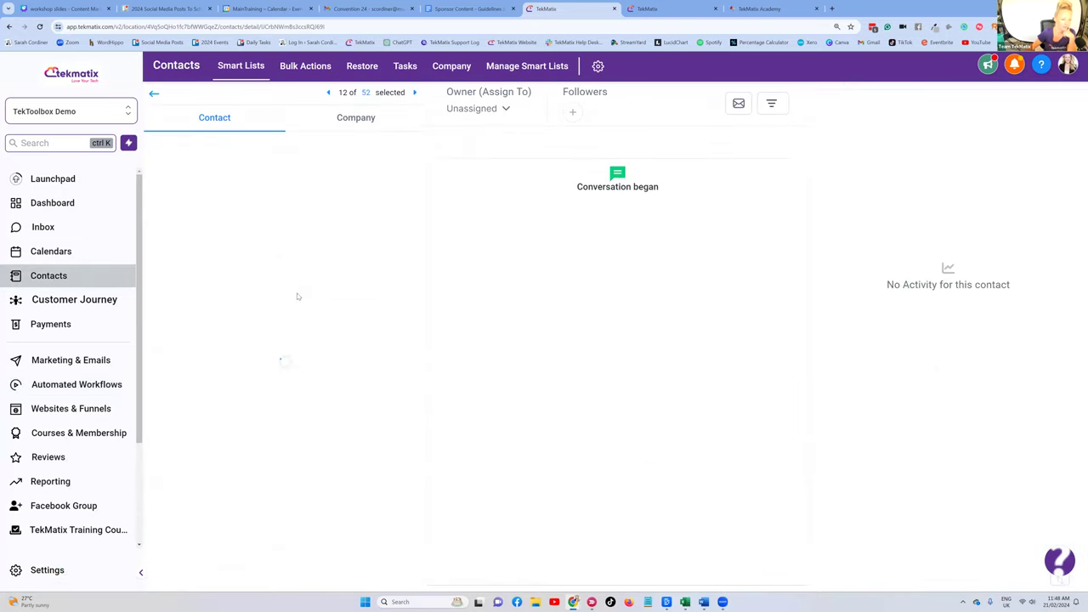
scroll(302, 290, down, 15)
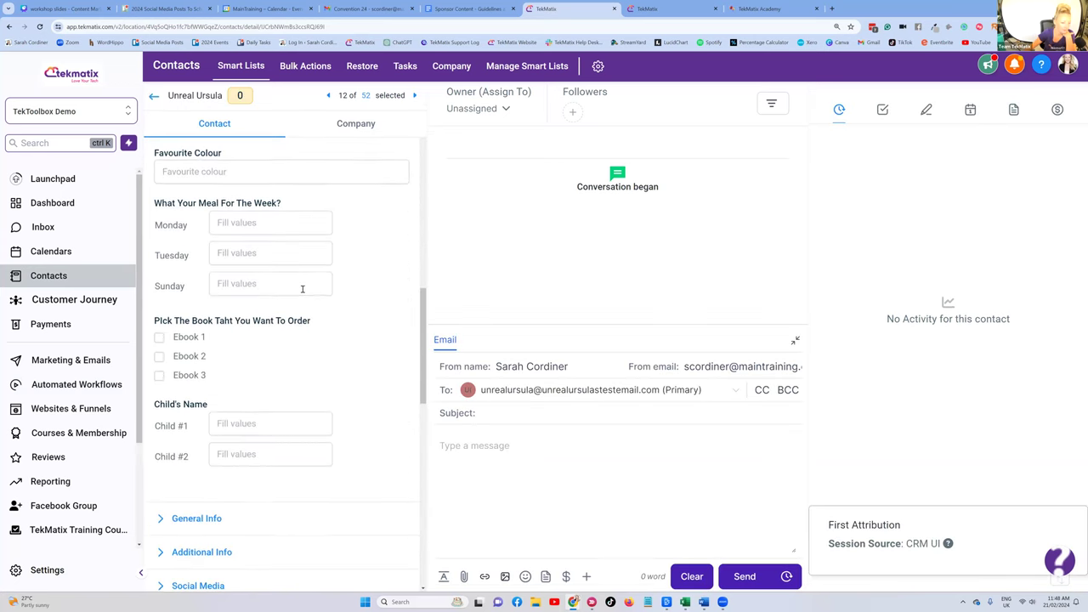
scroll(255, 285, up, 1)
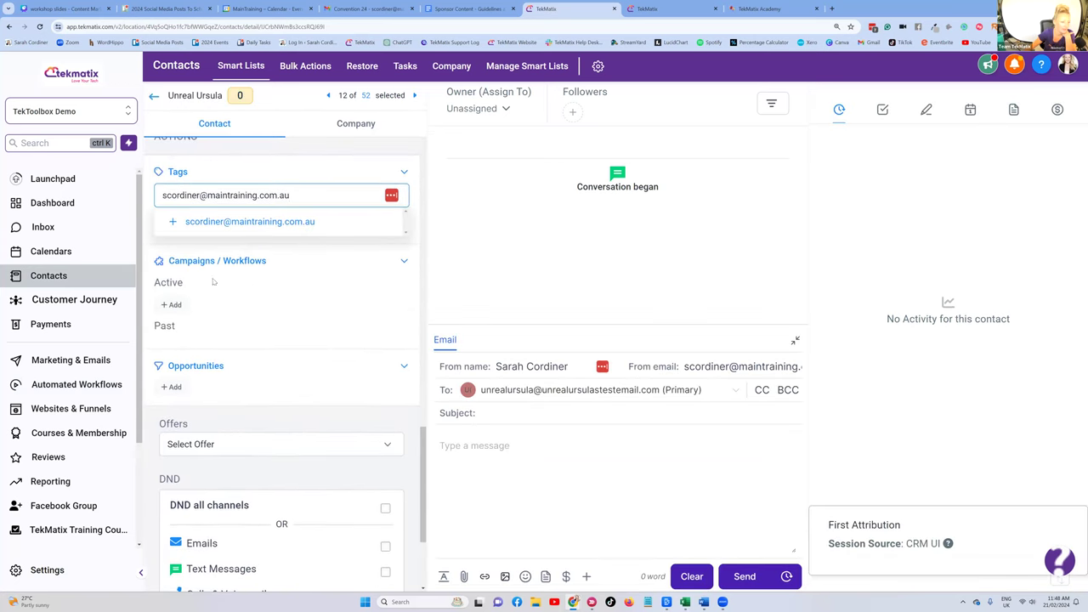
click(175, 305)
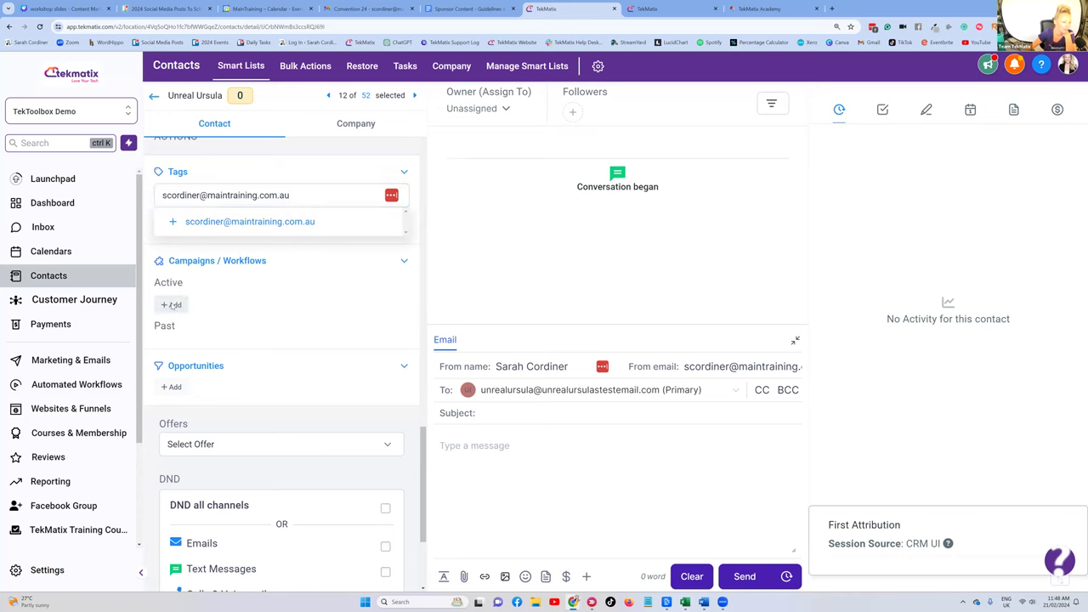
text(po)
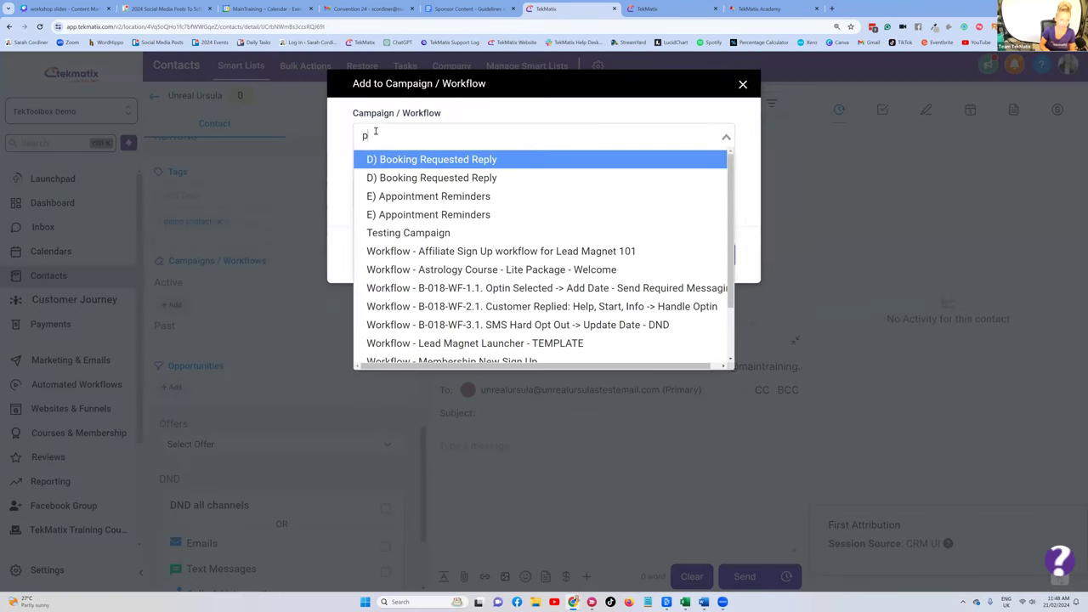
key(Down)
key(Down)
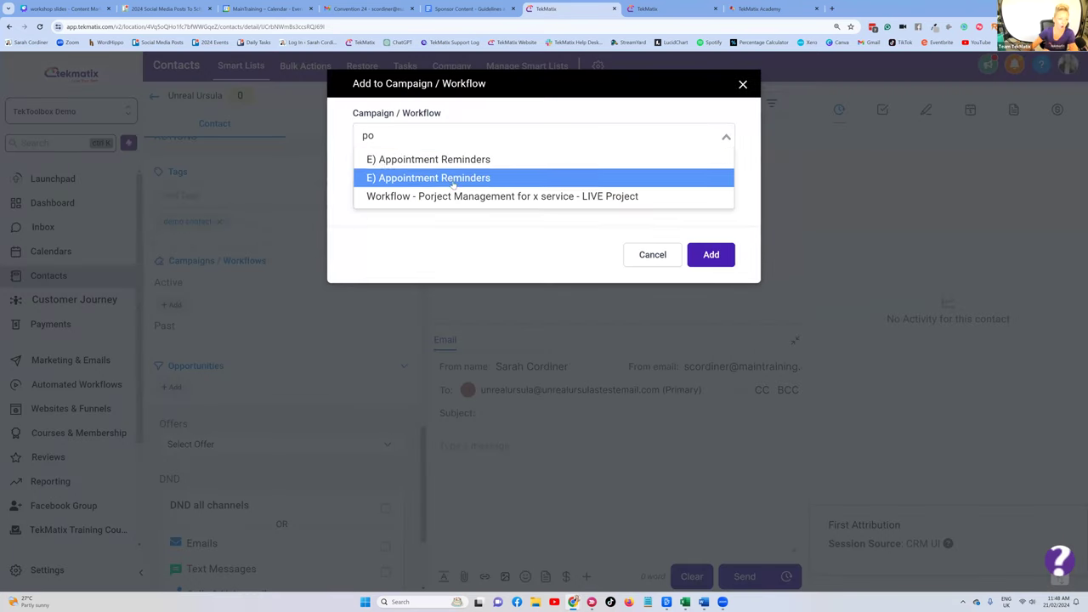
key(Return)
click(721, 255)
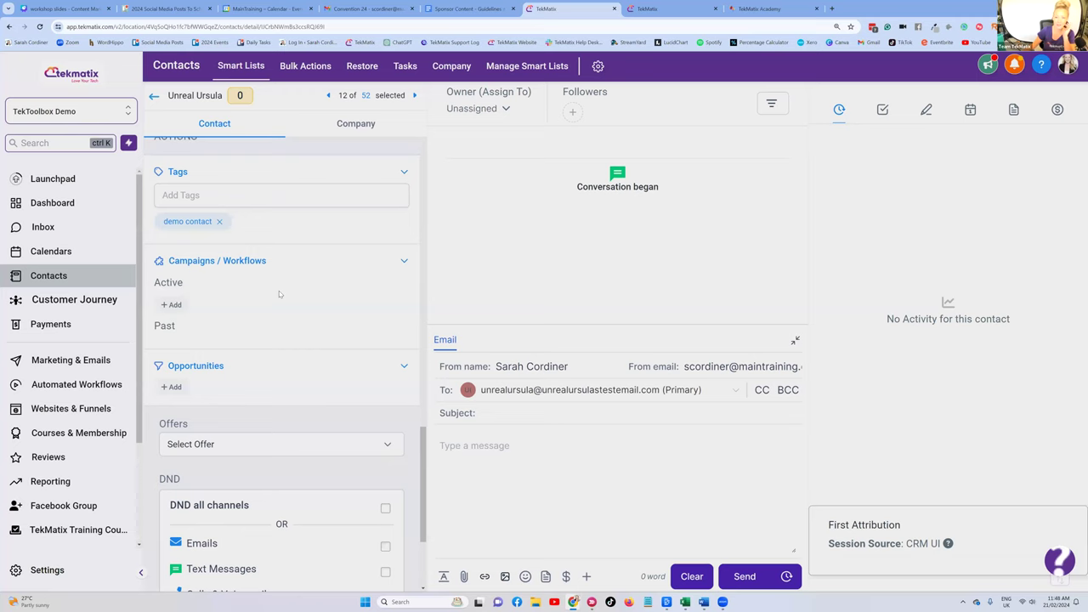
Check the contact's LIVE Project opportunity card and onboarding note, then view the project-started email in Conversations
scroll(279, 294, down, 2)
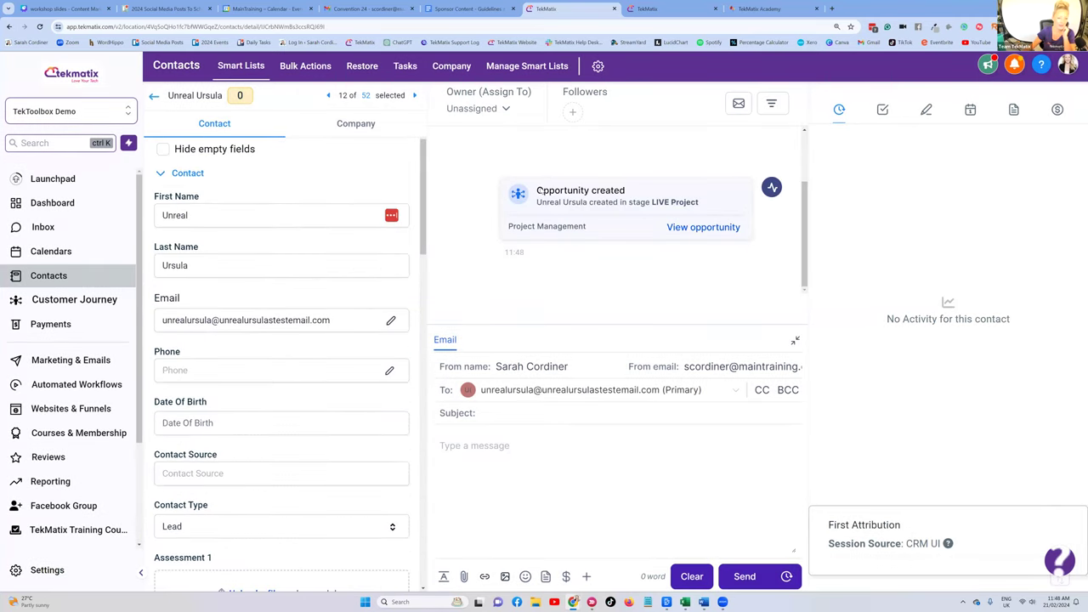
scroll(590, 215, up, 1)
scroll(585, 209, down, 1)
scroll(561, 212, up, 1)
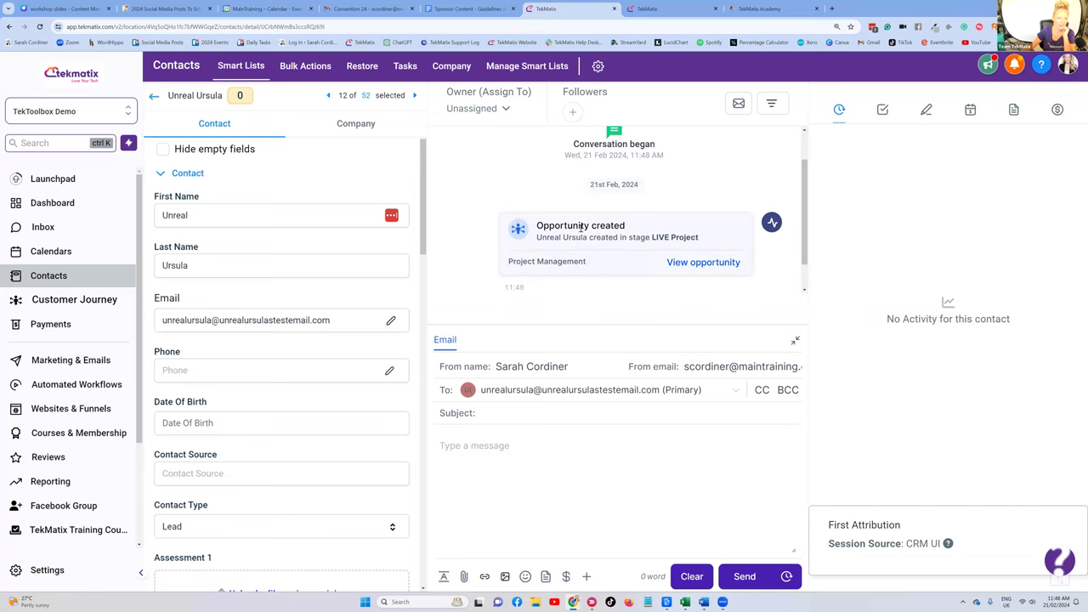
scroll(581, 227, down, 1)
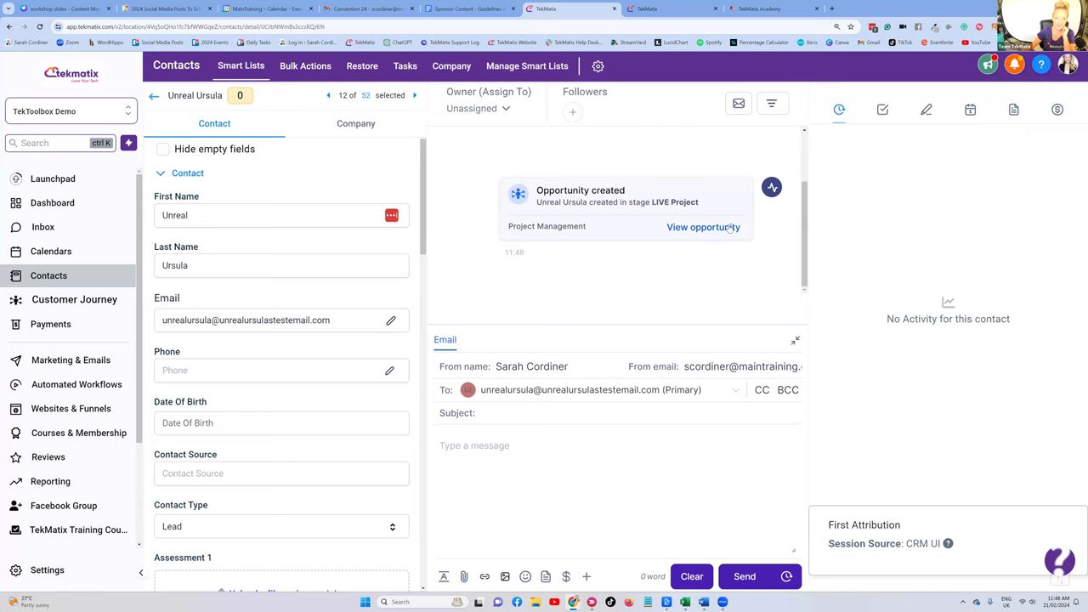
click(925, 109)
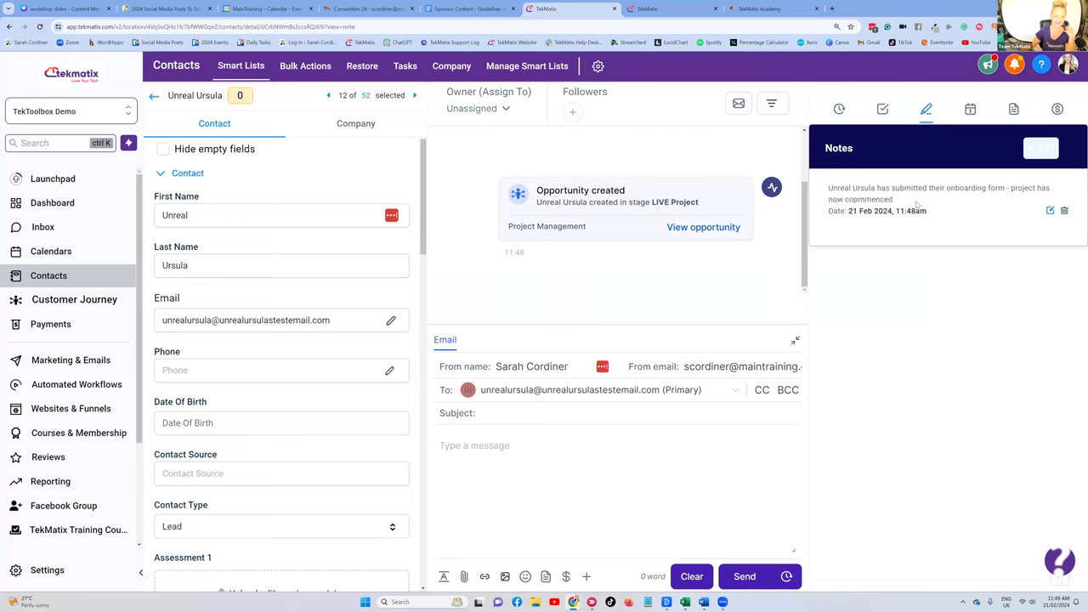
click(44, 227)
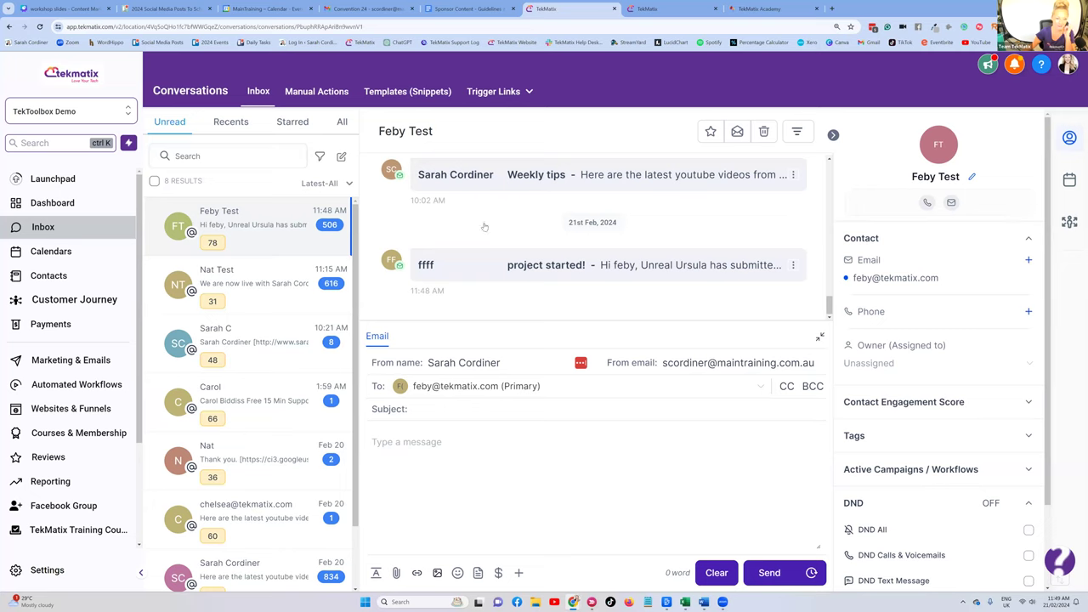
Read the full 'ffff project started!' notification email, then return to the Project Management pipeline board
click(553, 241)
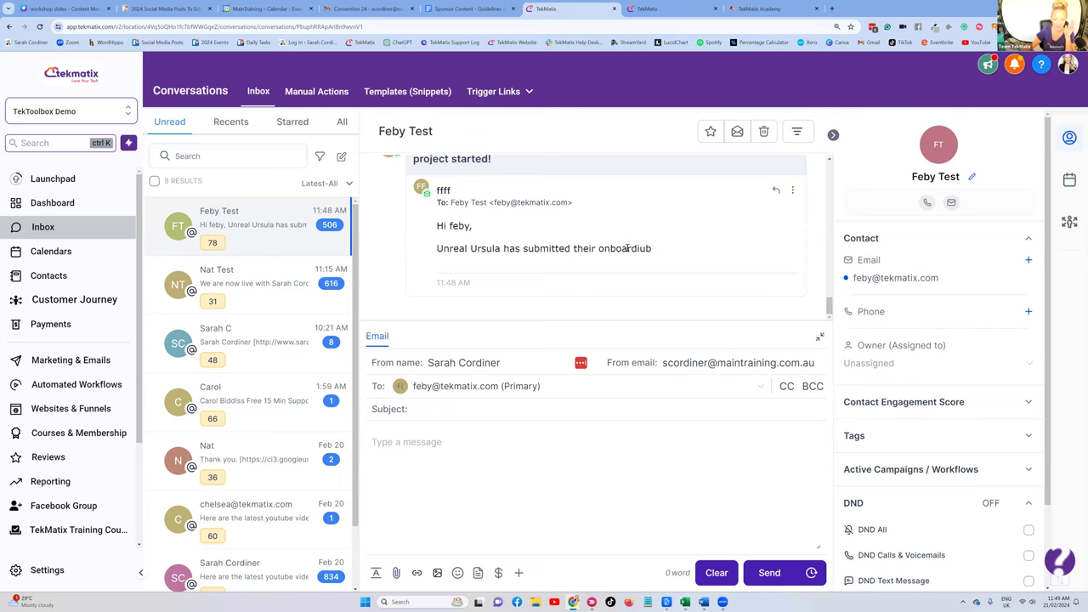
scroll(648, 239, up, 3)
scroll(619, 248, down, 3)
click(81, 302)
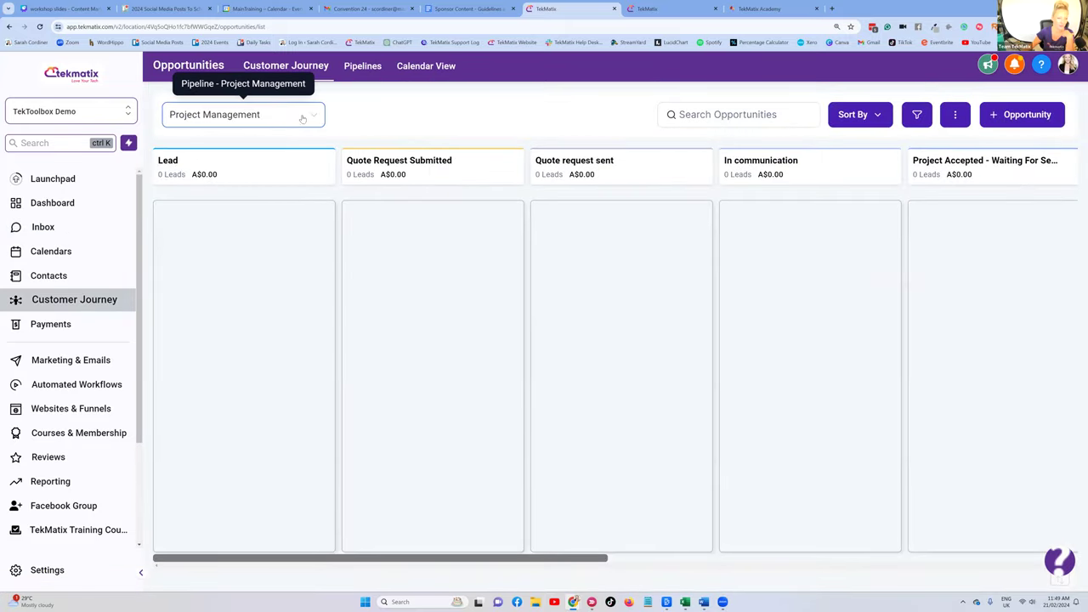
Confirm the A$10,000 won lead in LIVE Project, then review the Dashboard's opportunity and funnel charts
drag(476, 563, 716, 564)
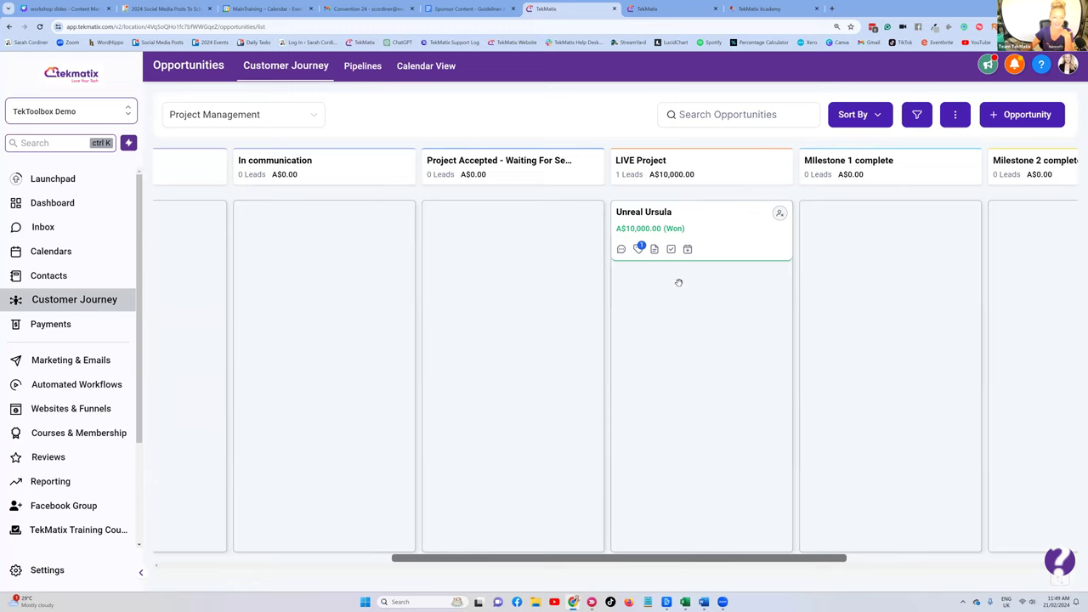
click(52, 203)
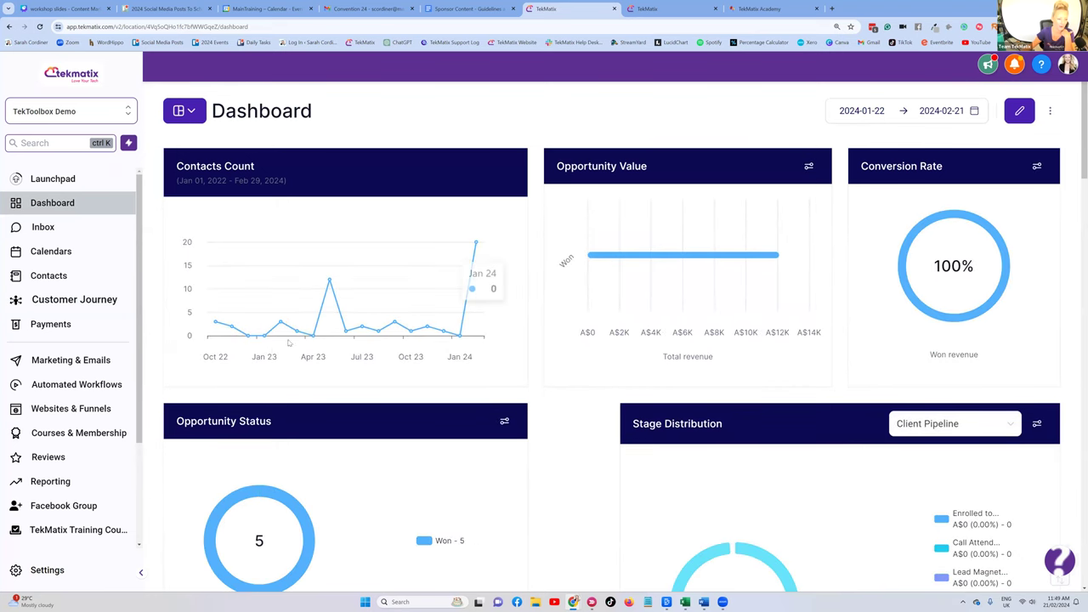
scroll(302, 295, down, 3)
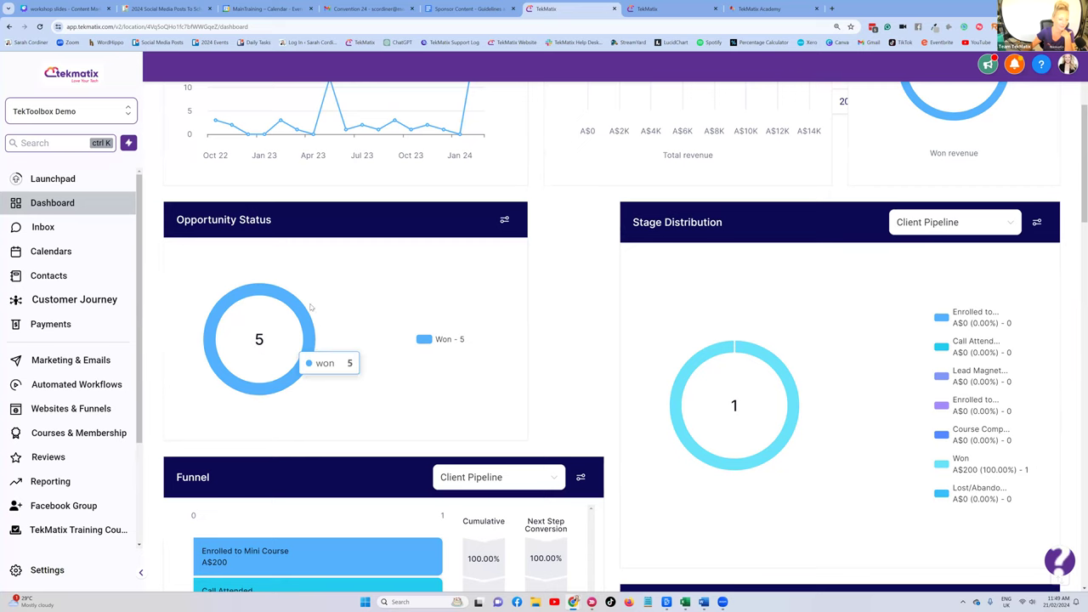
scroll(296, 353, down, 3)
scroll(309, 300, up, 1)
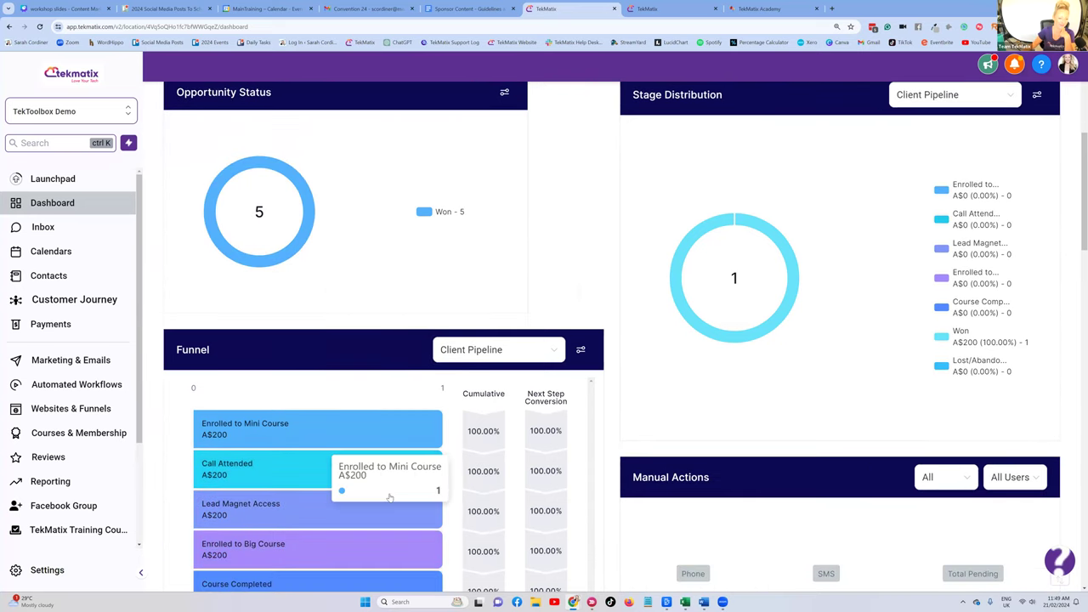
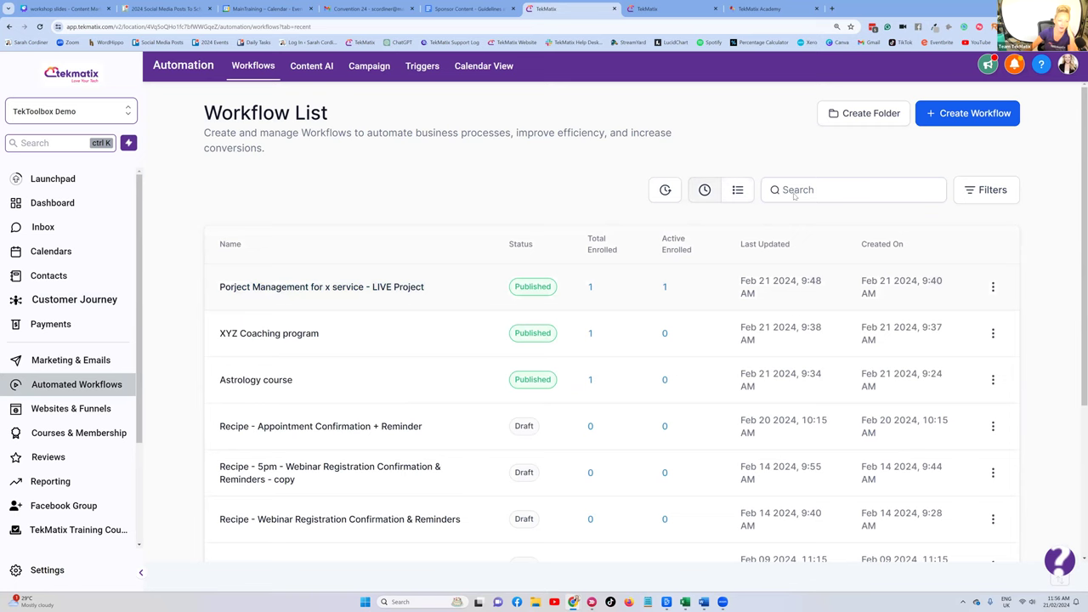
Duplicate the XYZ Coaching program workflow and name the copy 'The Broome Tours'
click(992, 333)
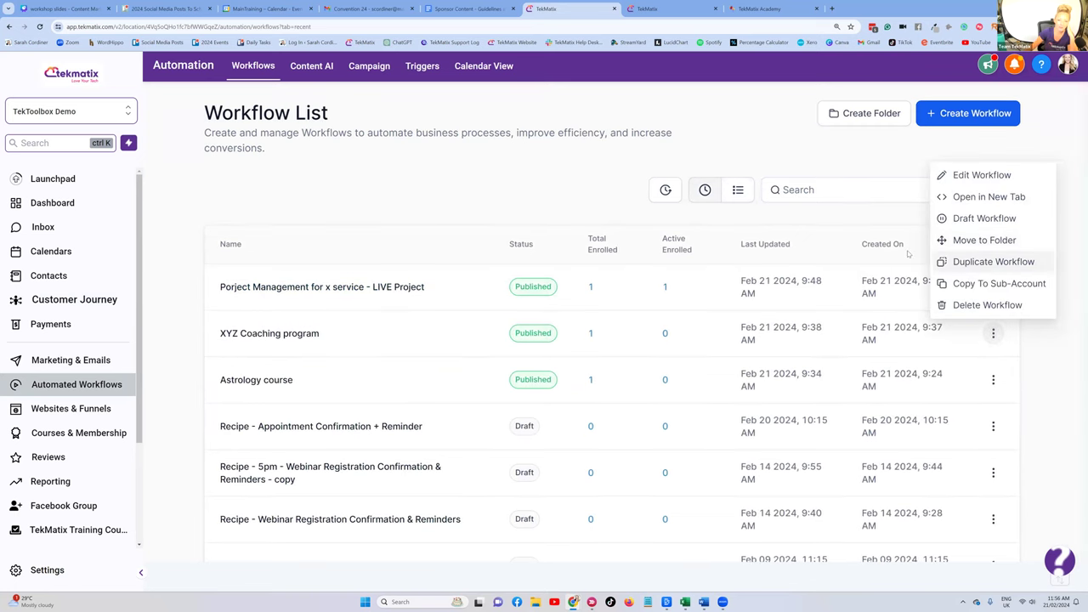
click(986, 262)
triple_click(629, 339)
key(BackSpace)
text(The Broome Tours)
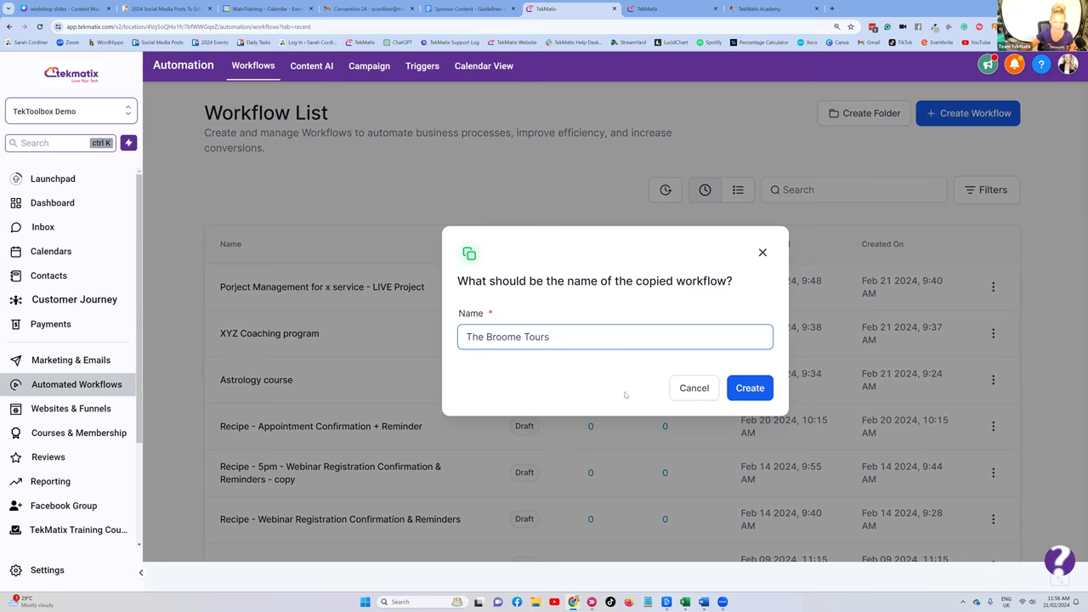
click(740, 388)
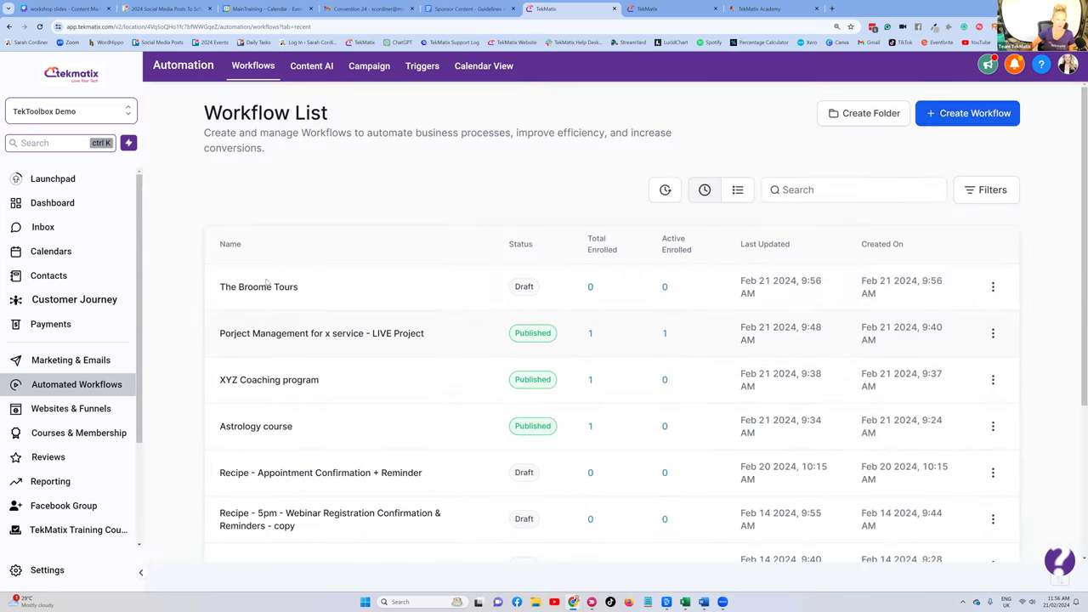
In The Broome Tours workflow, delete the 'New Signup - xyz coaching program' trigger
click(284, 289)
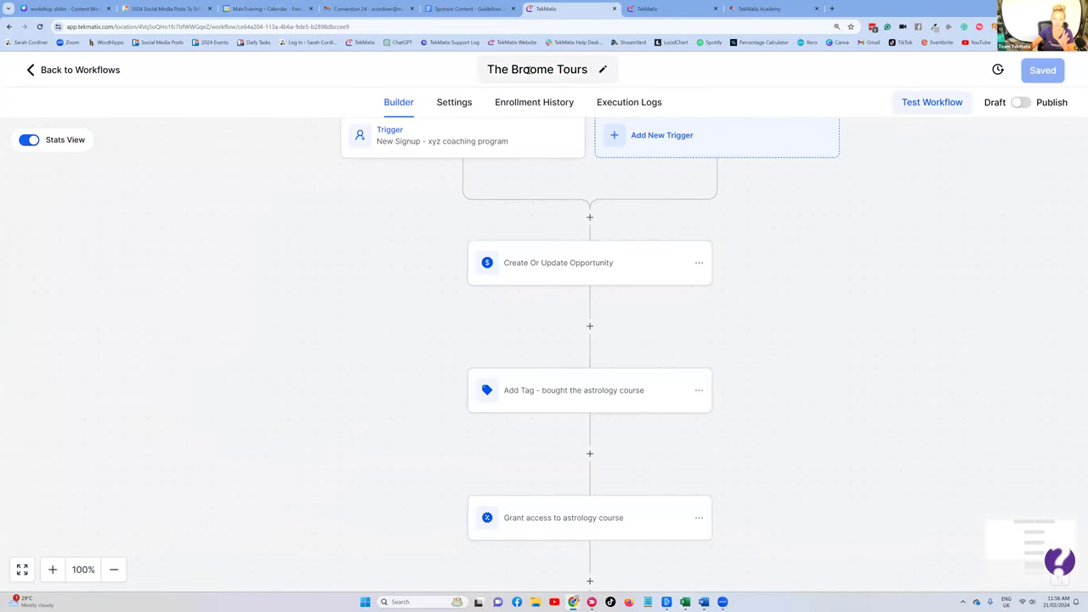
scroll(510, 145, up, 1)
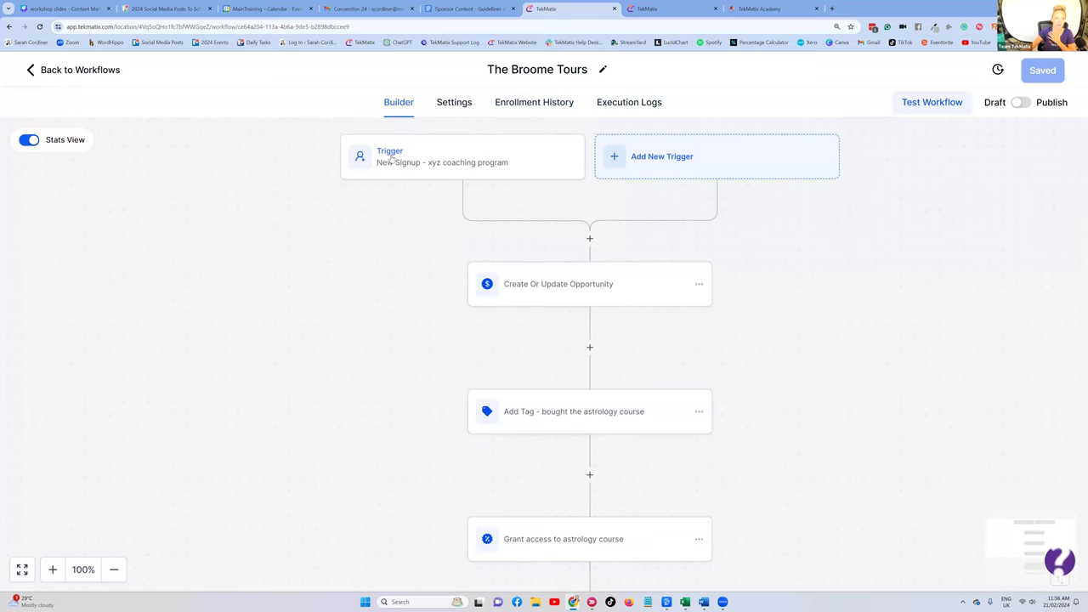
scroll(526, 154, down, 1)
click(526, 155)
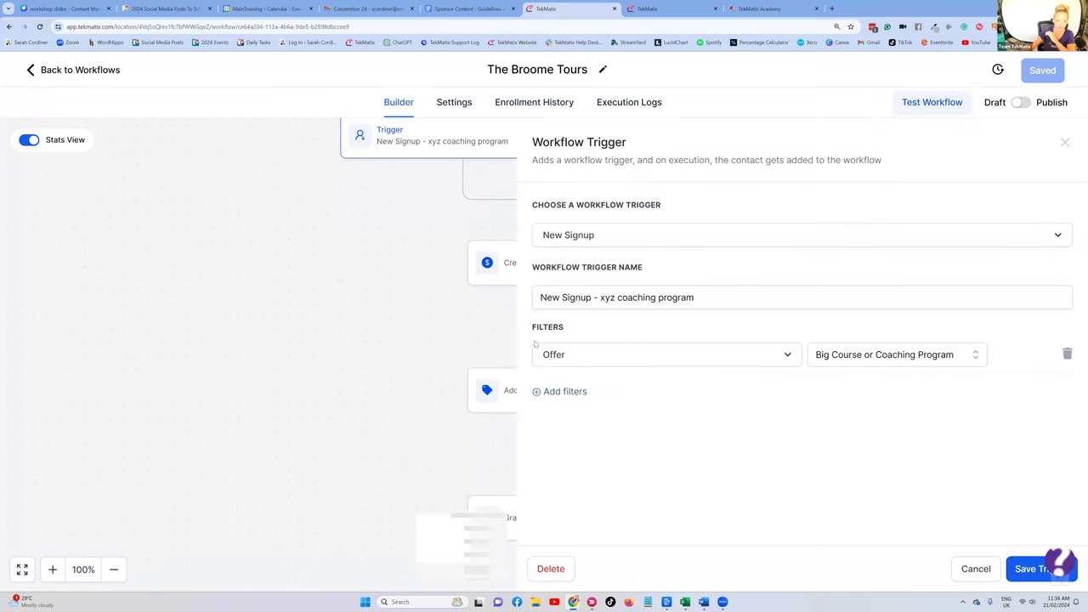
click(550, 569)
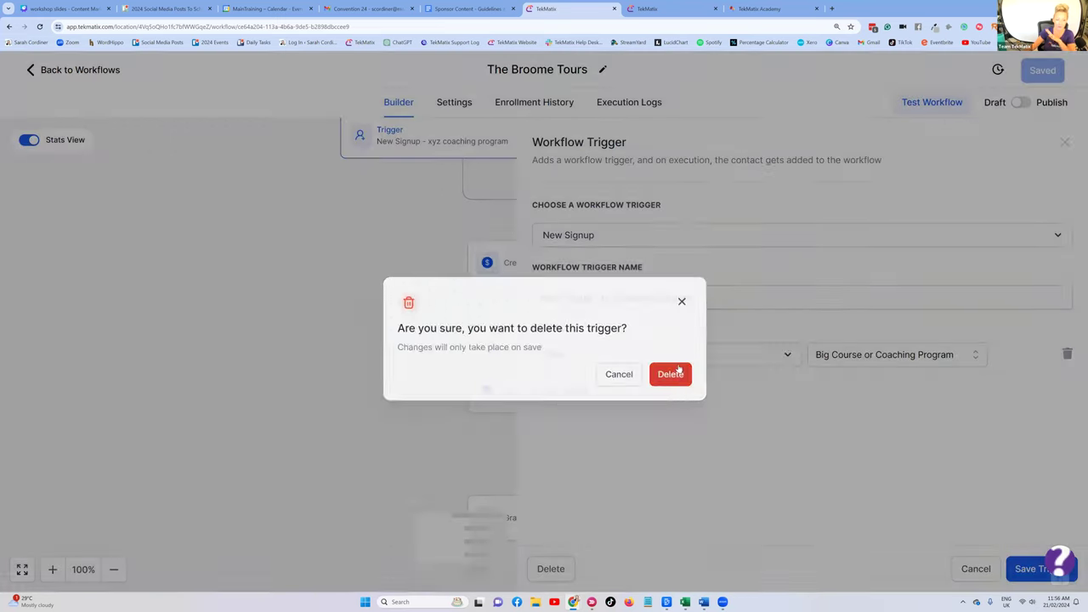
click(678, 359)
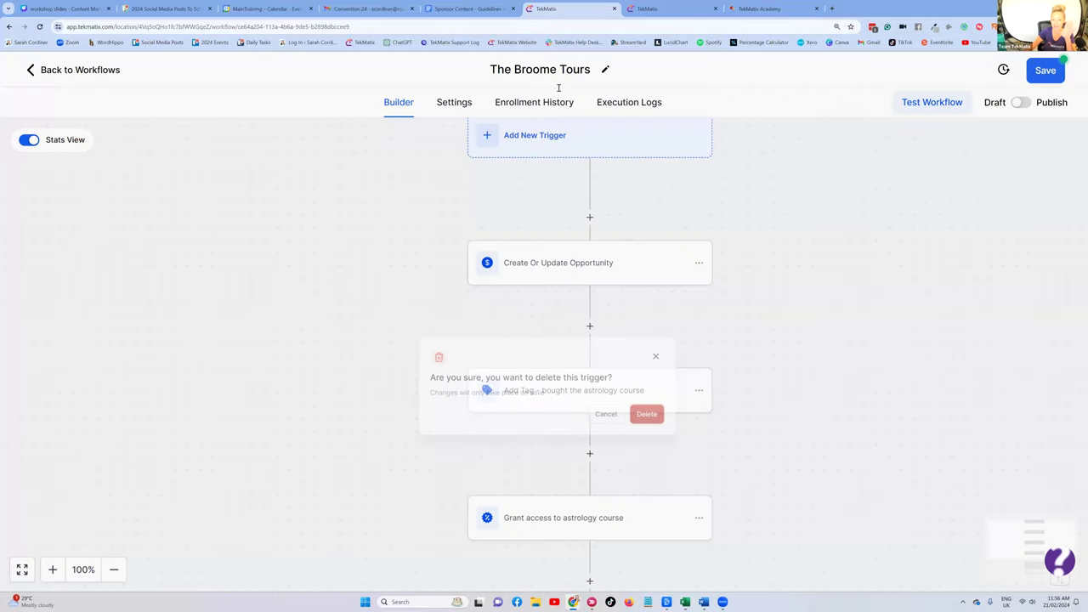
scroll(573, 148, up, 2)
scroll(567, 186, down, 1)
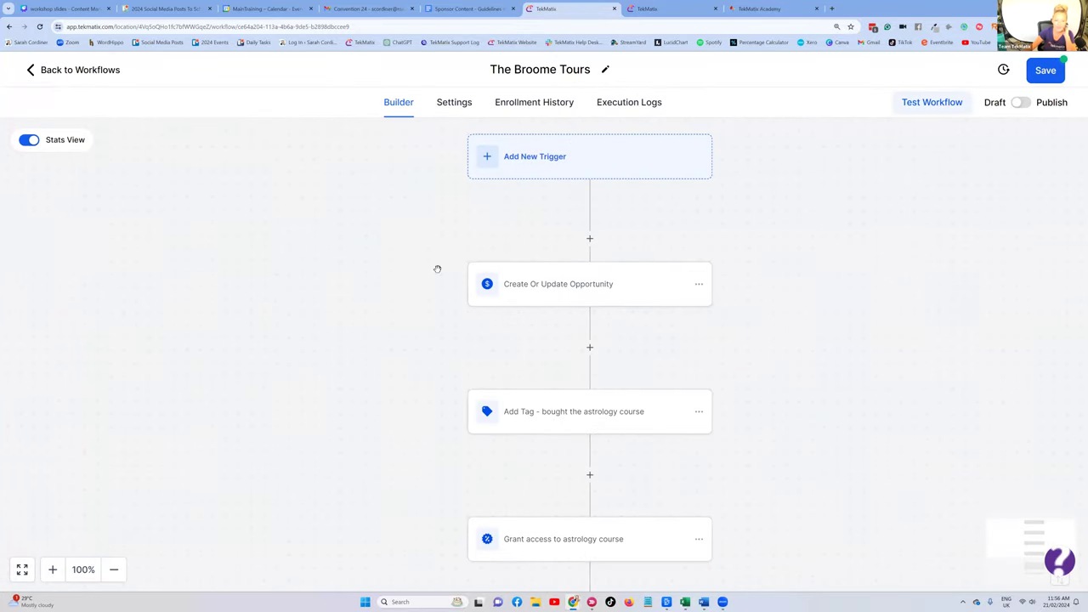
Set the Create Or Update Opportunity step's pipeline stage to Bootcamp
click(634, 285)
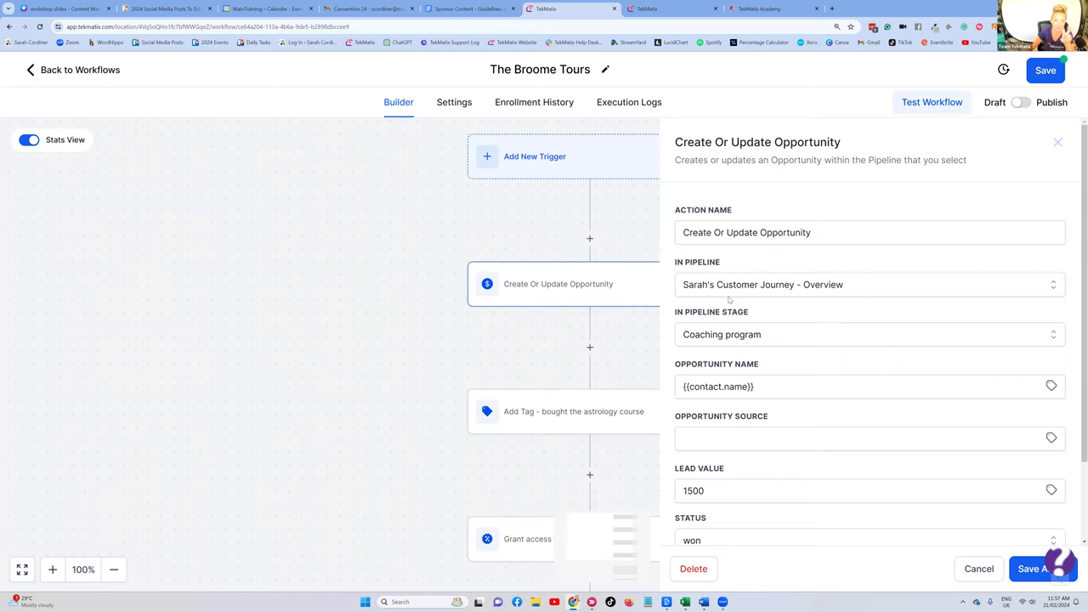
scroll(742, 298, down, 1)
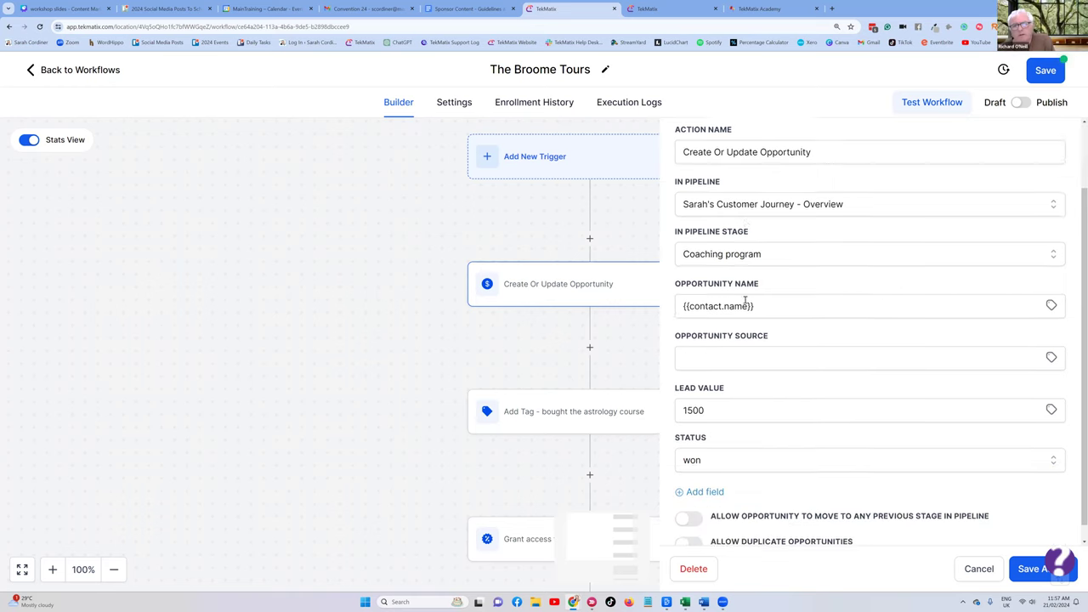
scroll(745, 281, up, 1)
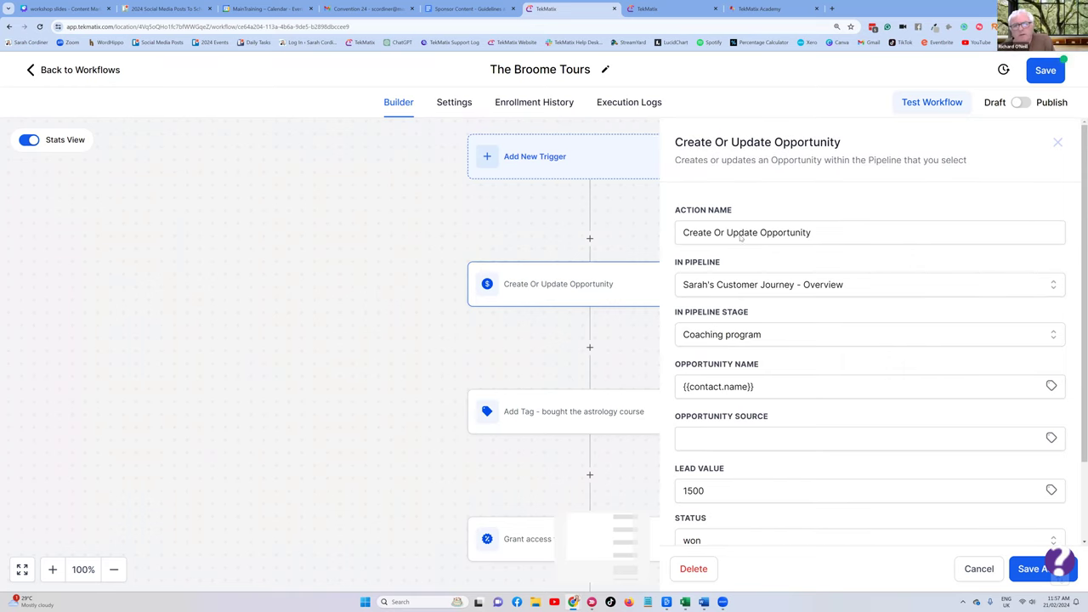
click(748, 339)
scroll(726, 480, down, 2)
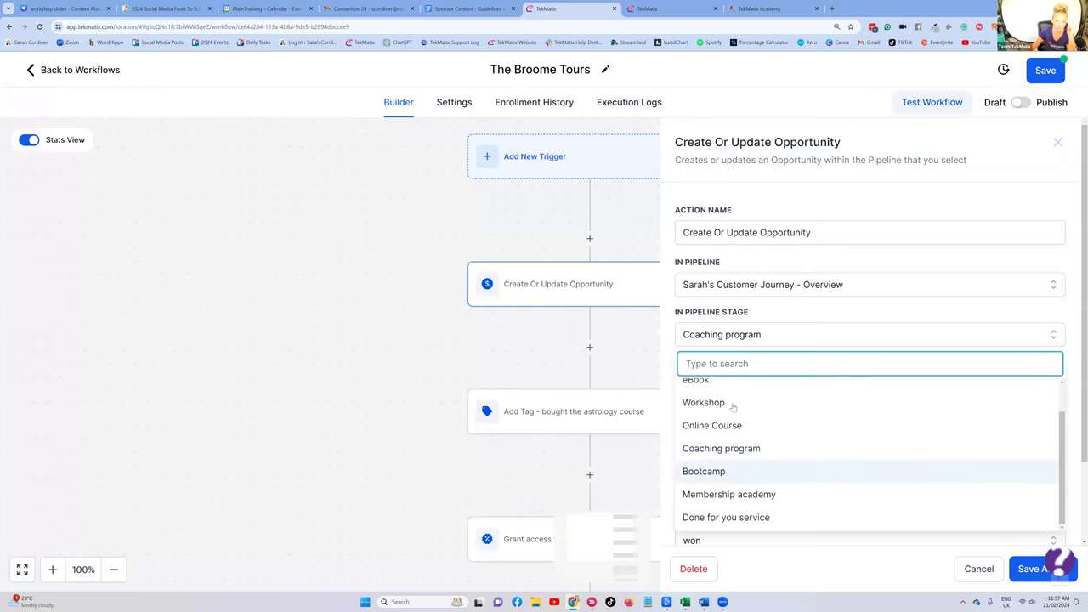
scroll(742, 442, up, 1)
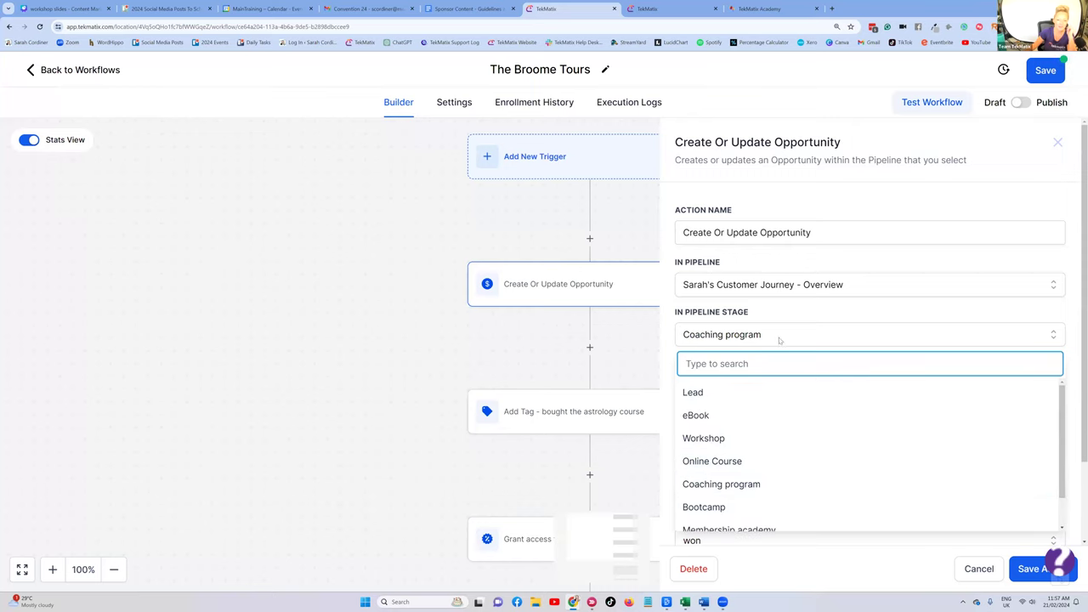
scroll(718, 429, down, 1)
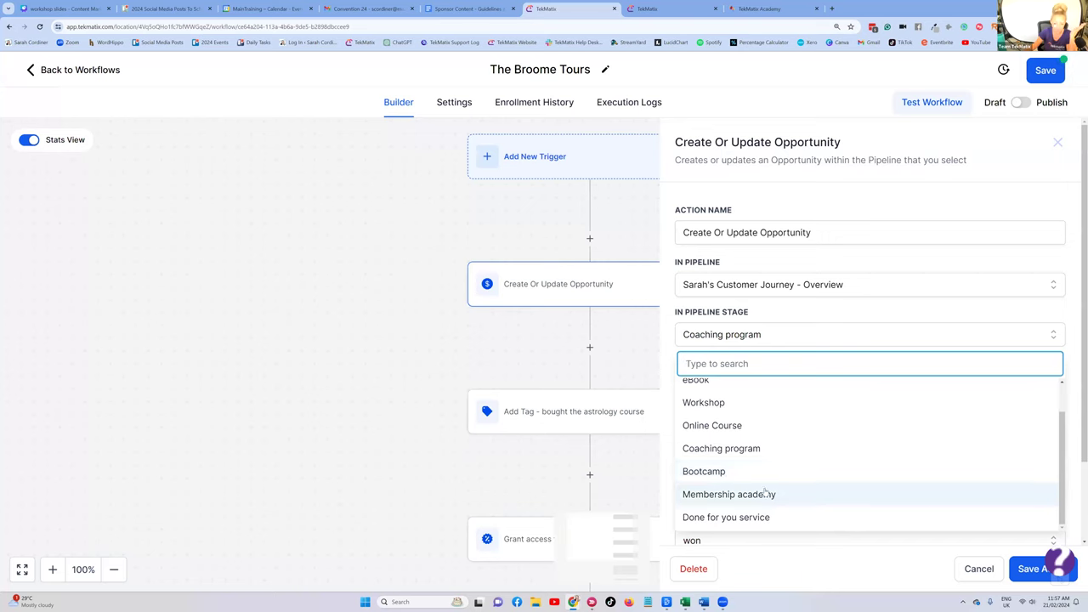
click(738, 472)
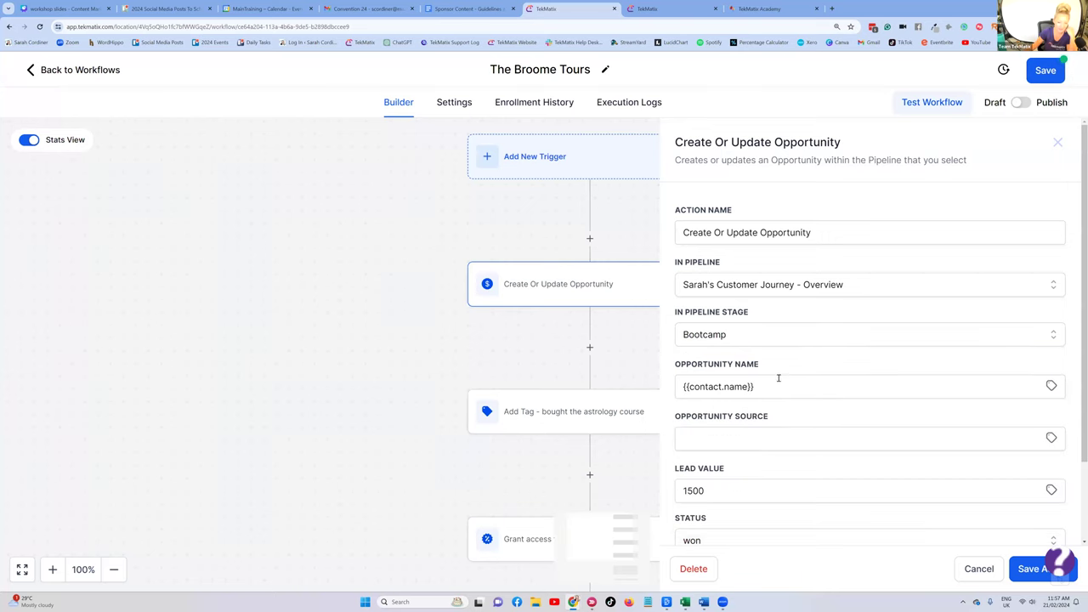
Change the opportunity lead value from 1500 to 3000 and save the action
scroll(748, 382, down, 2)
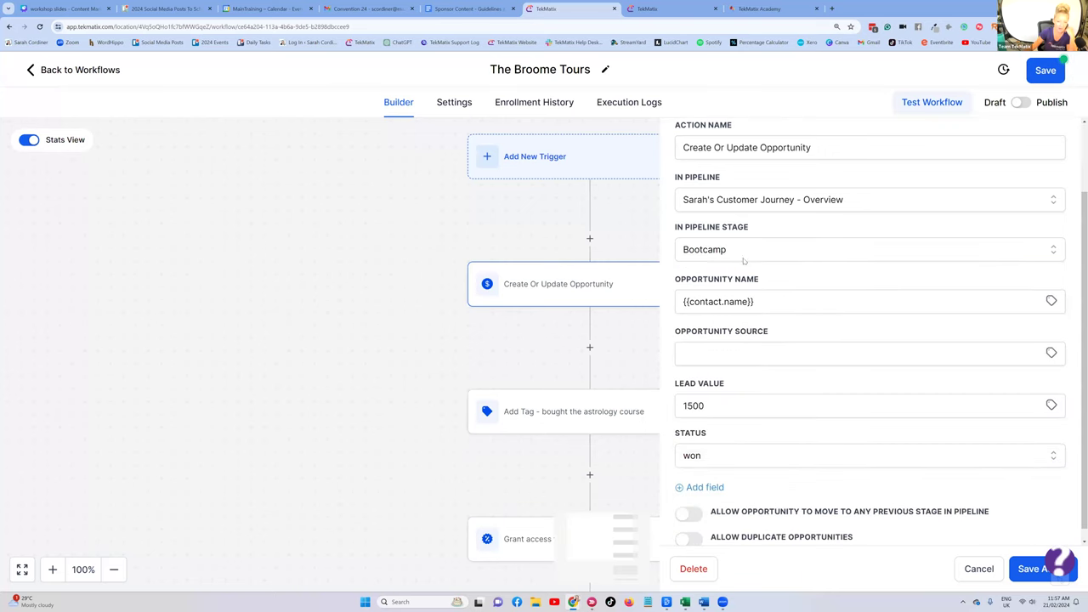
triple_click(705, 377)
click(703, 377)
triple_click(701, 376)
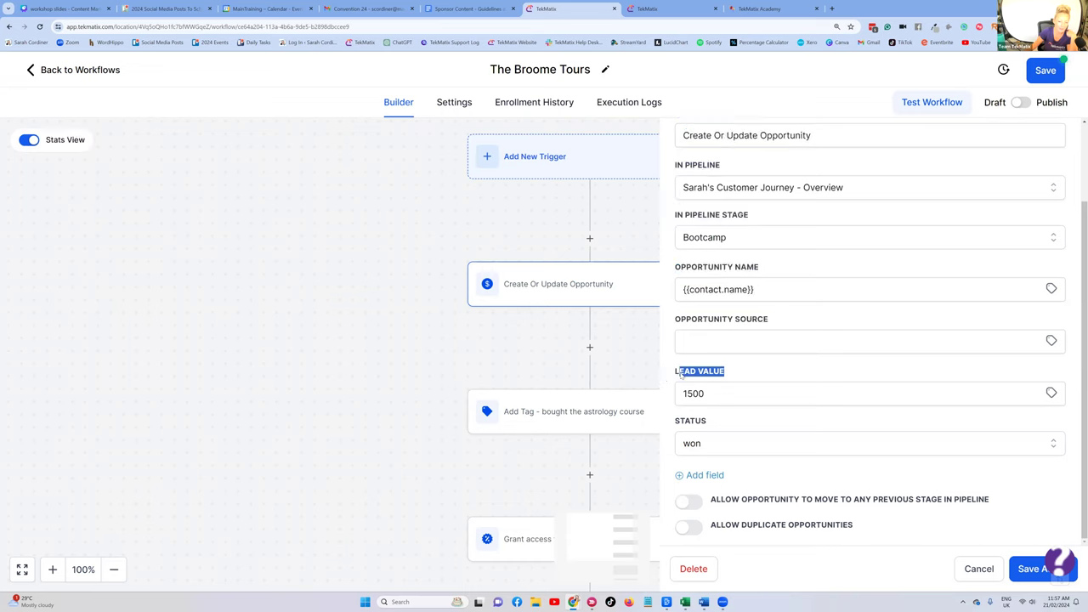
drag(702, 392, 681, 393)
key(BackSpace)
text(3000)
click(958, 508)
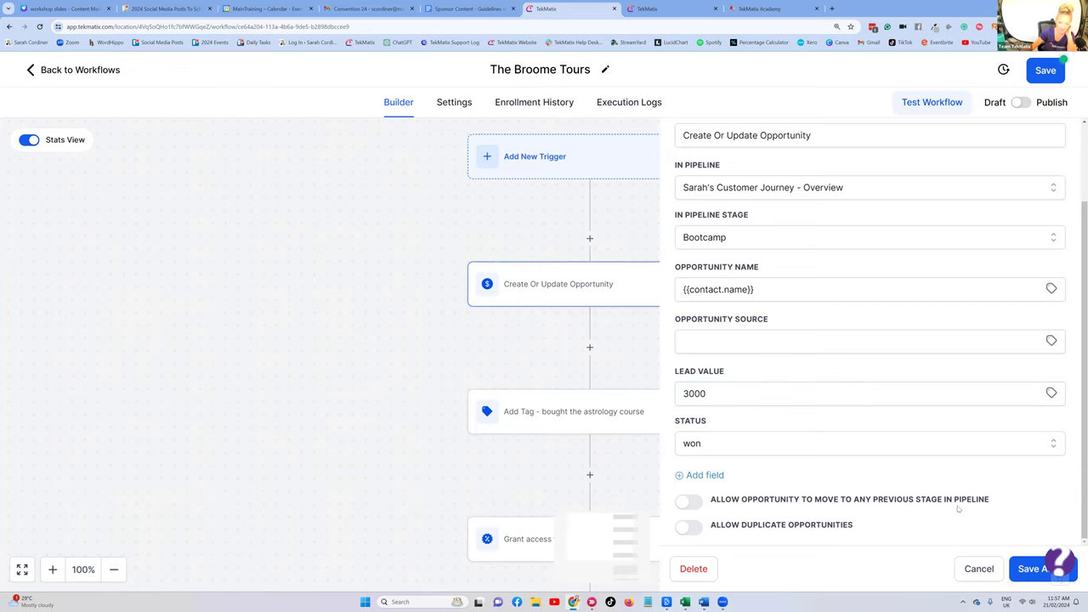
click(1030, 571)
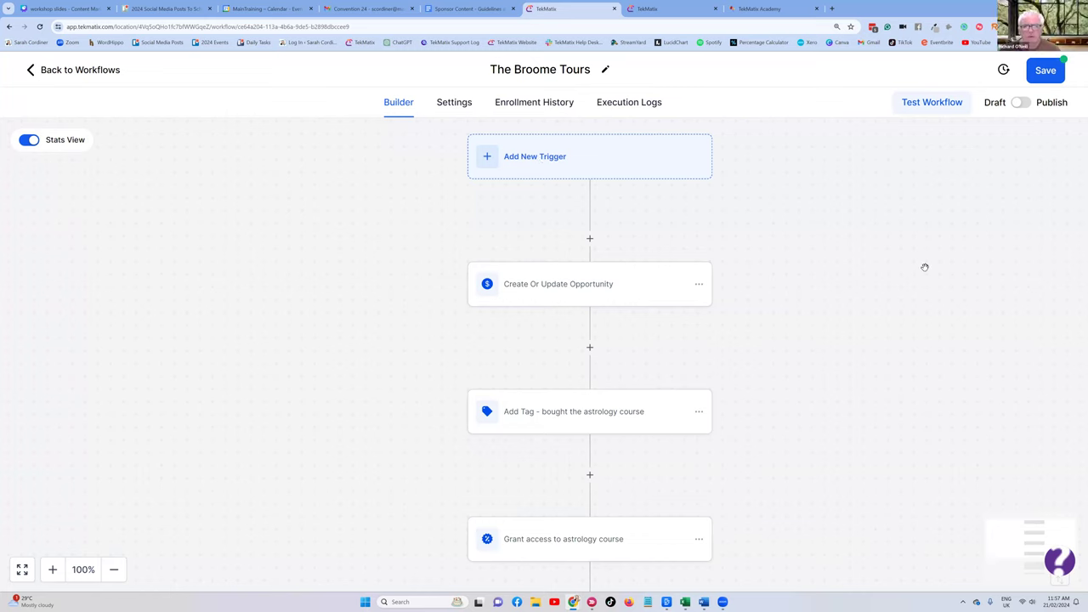
Save the workflow, confirm the opportunity shows Bootcamp and 3000, then go back to Workflows
key(ctrl+s)
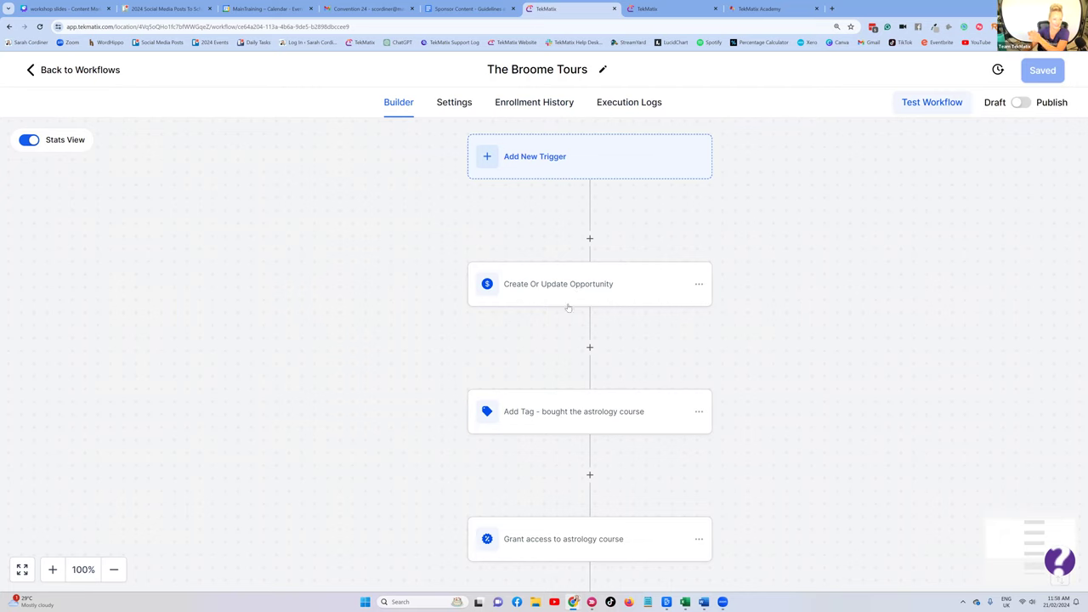
click(571, 284)
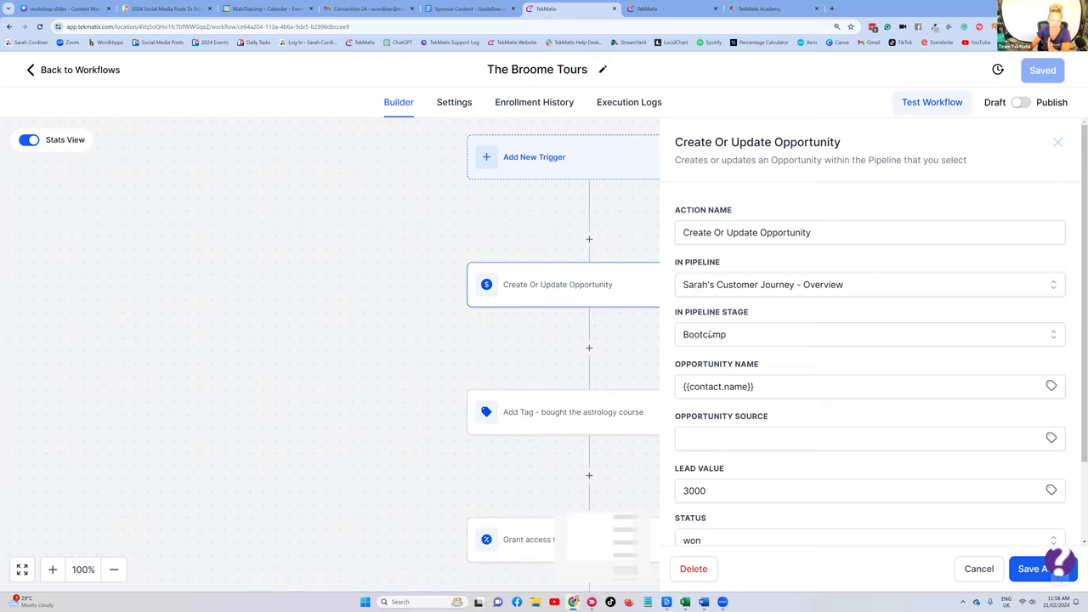
double_click(673, 492)
click(761, 466)
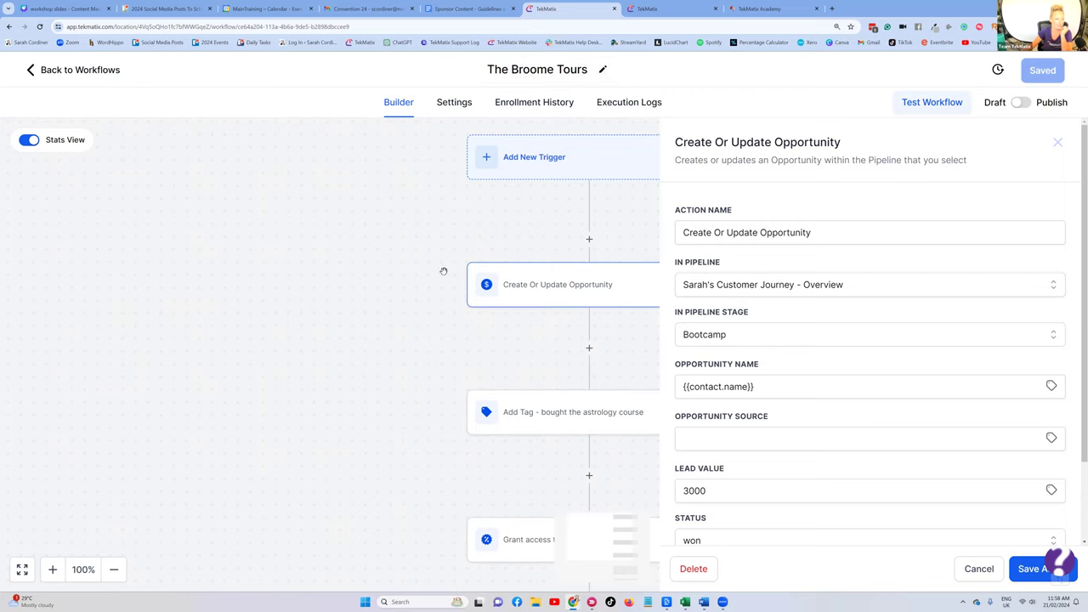
click(978, 568)
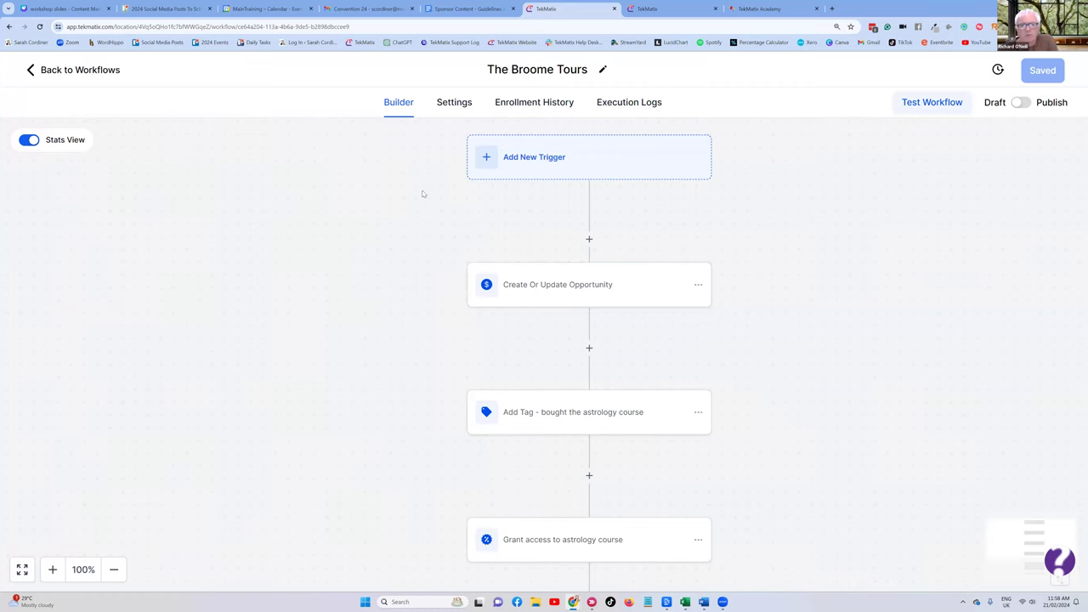
click(88, 73)
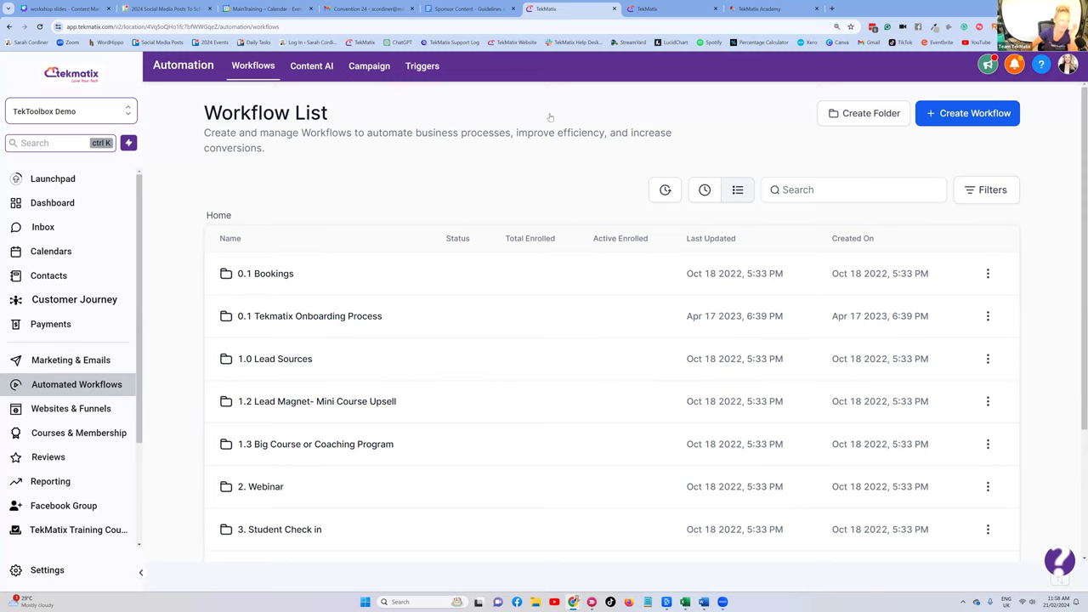
Quick-search the contacts list for the contact's full name and open the matching record
click(56, 281)
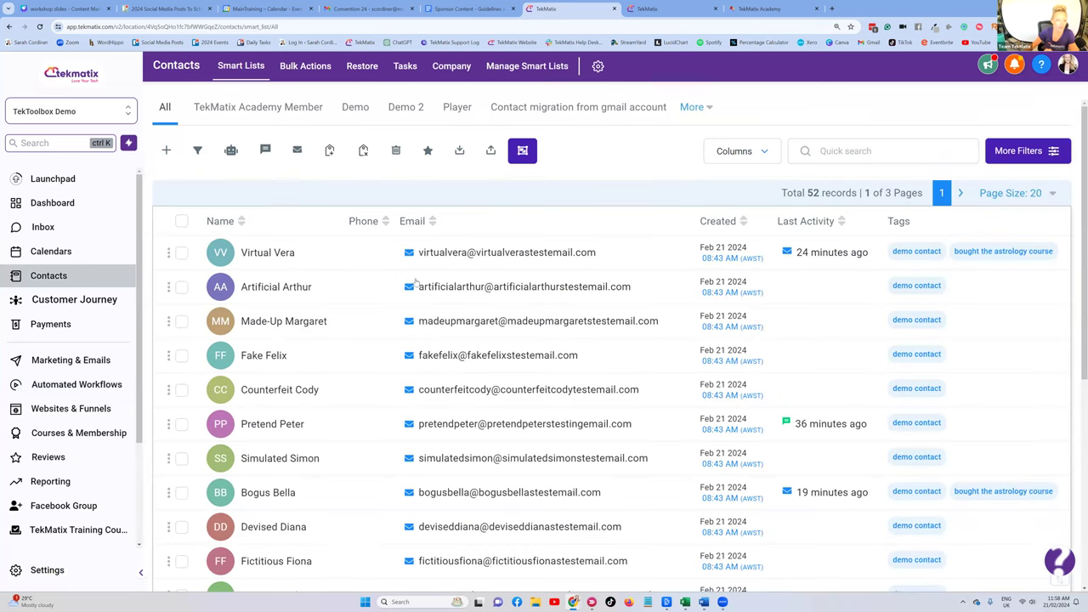
click(847, 151)
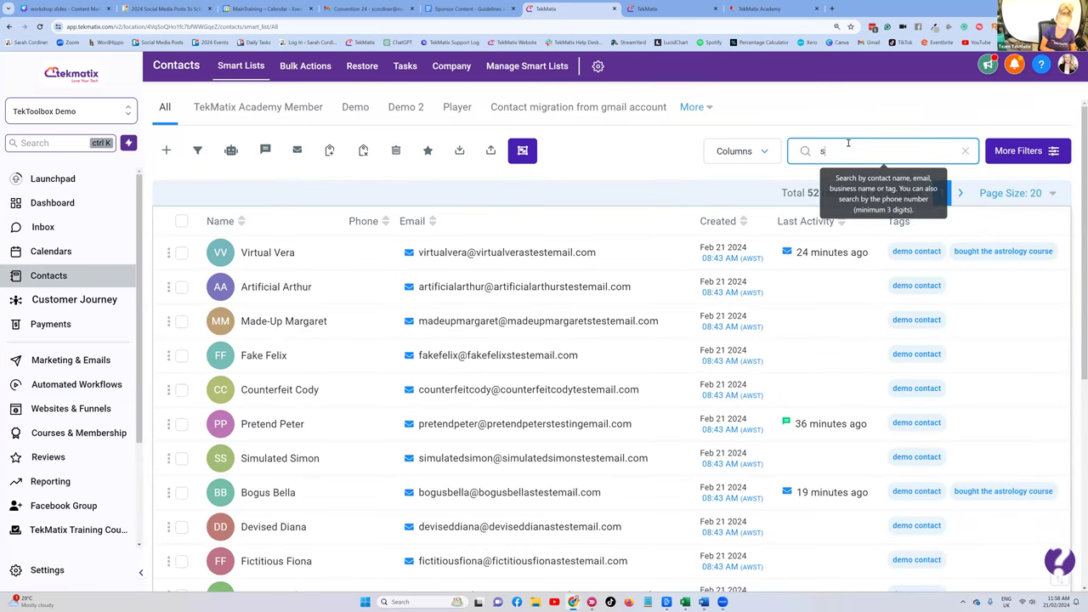
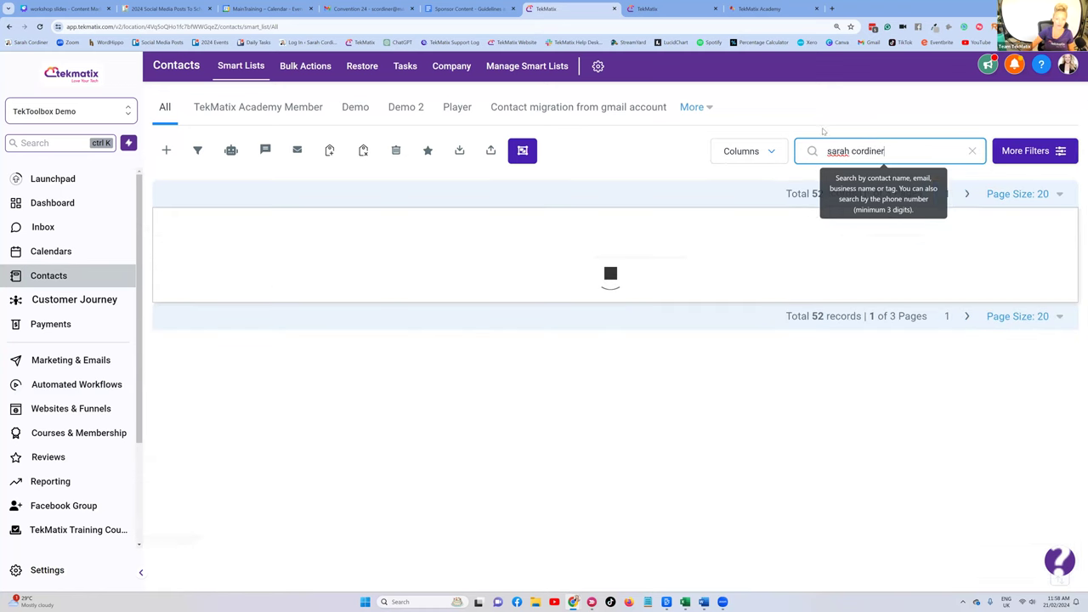
click(302, 280)
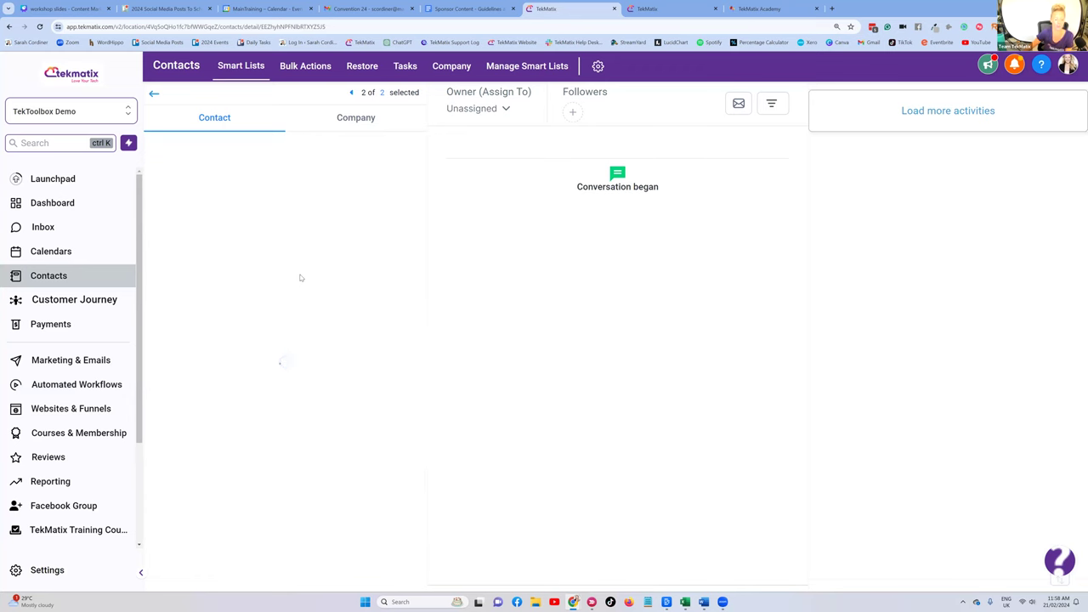
Clear the stray tags entry and begin adding the contact to a workflow
scroll(309, 256, down, 10)
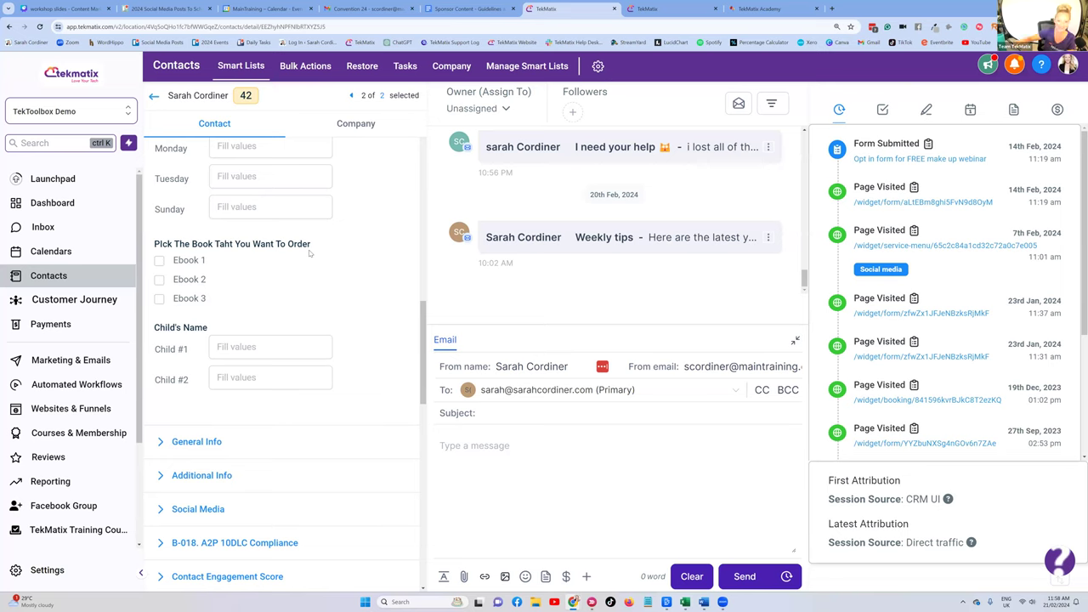
scroll(323, 285, down, 3)
scroll(323, 280, down, 2)
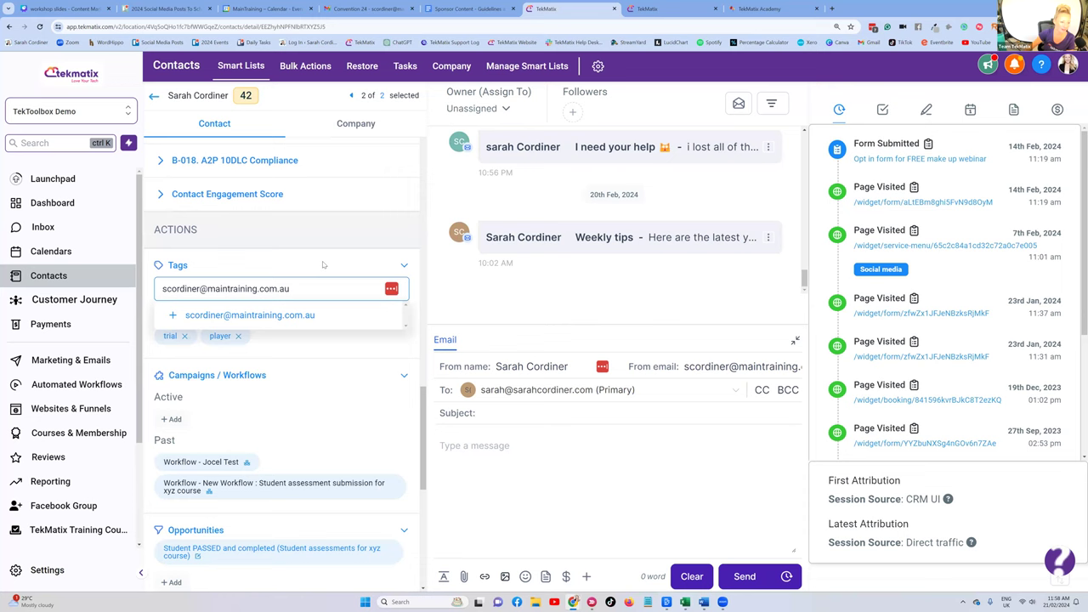
click(326, 204)
scroll(298, 255, down, 1)
scroll(295, 258, down, 2)
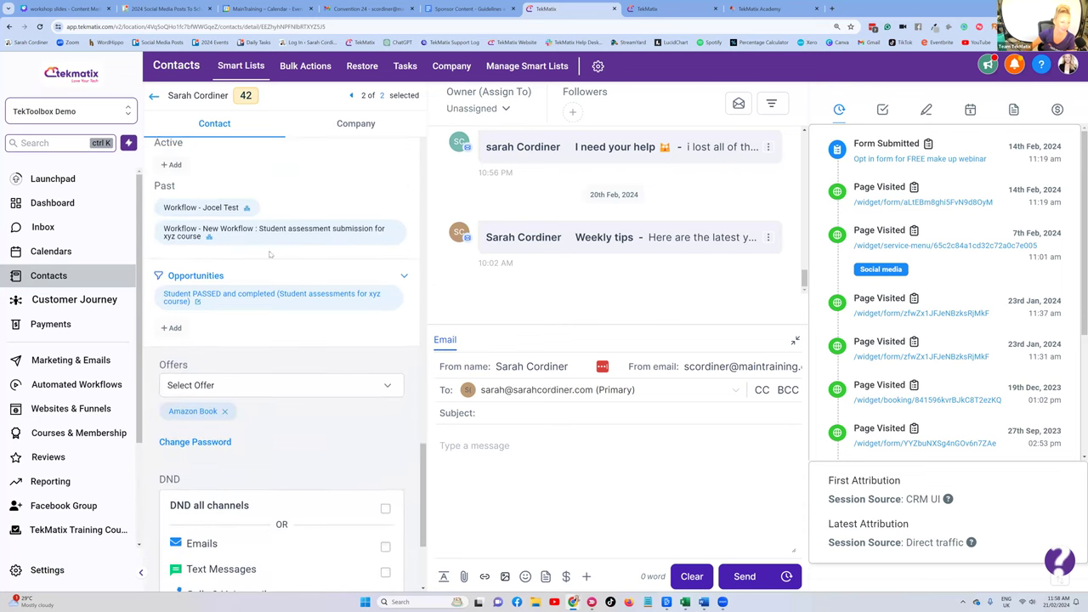
scroll(255, 286, up, 1)
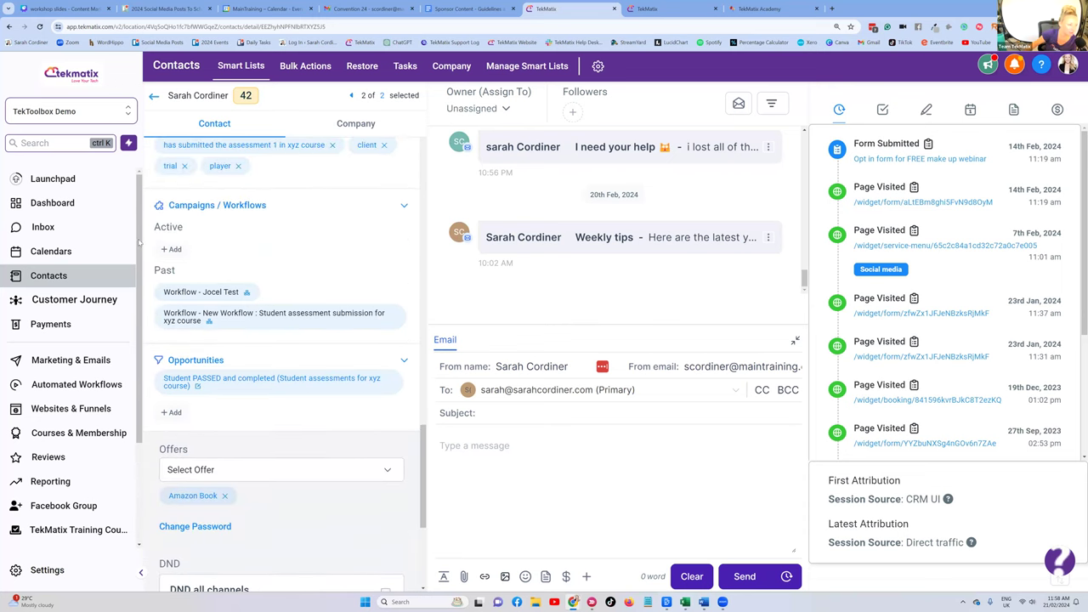
click(173, 249)
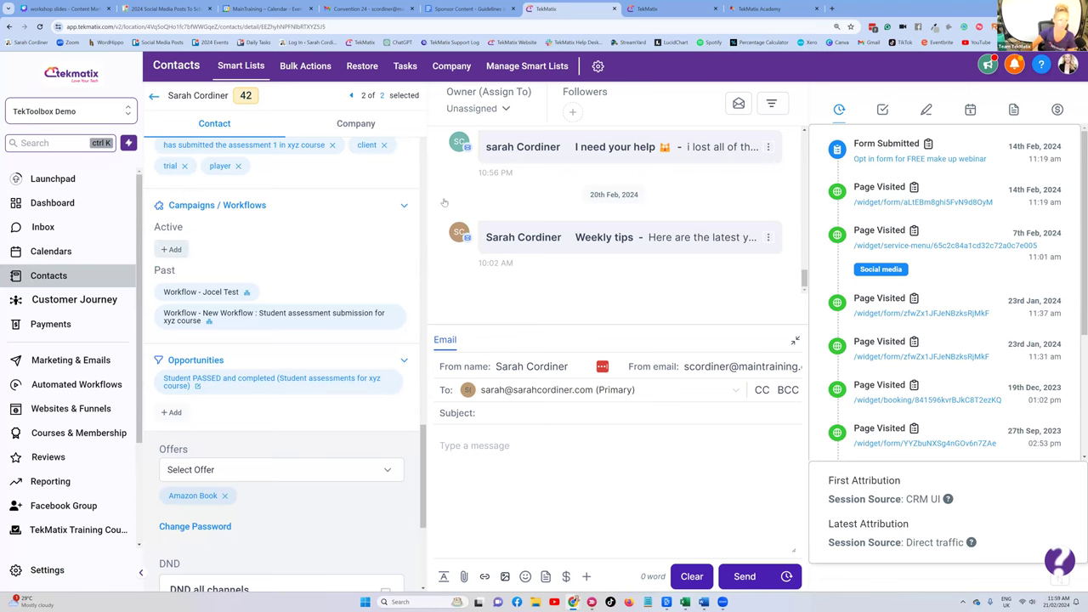
click(422, 142)
text(broo)
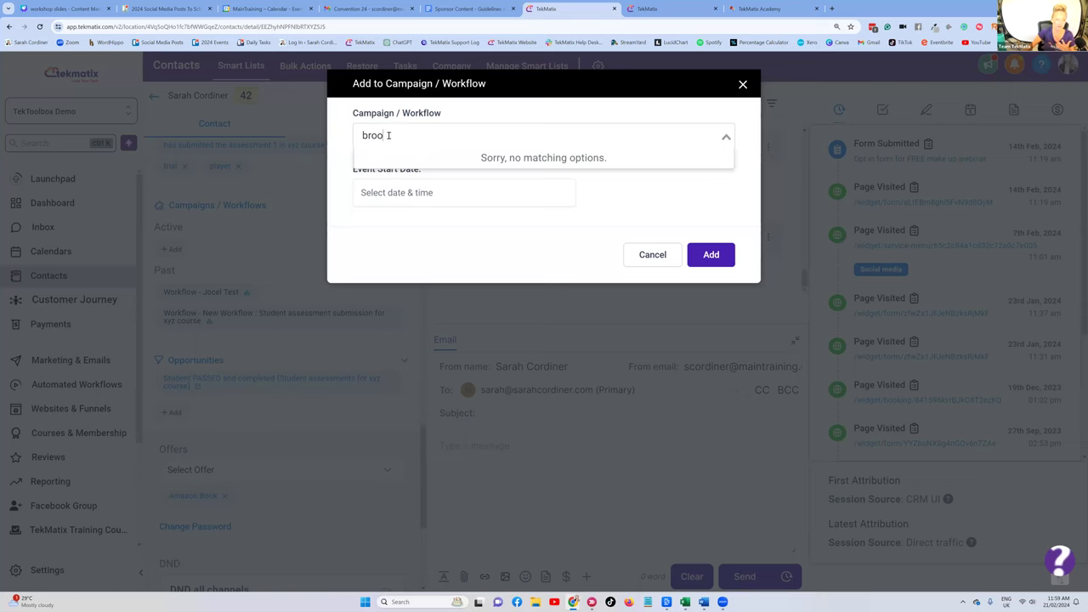
click(743, 84)
key(ctrl+Tab)
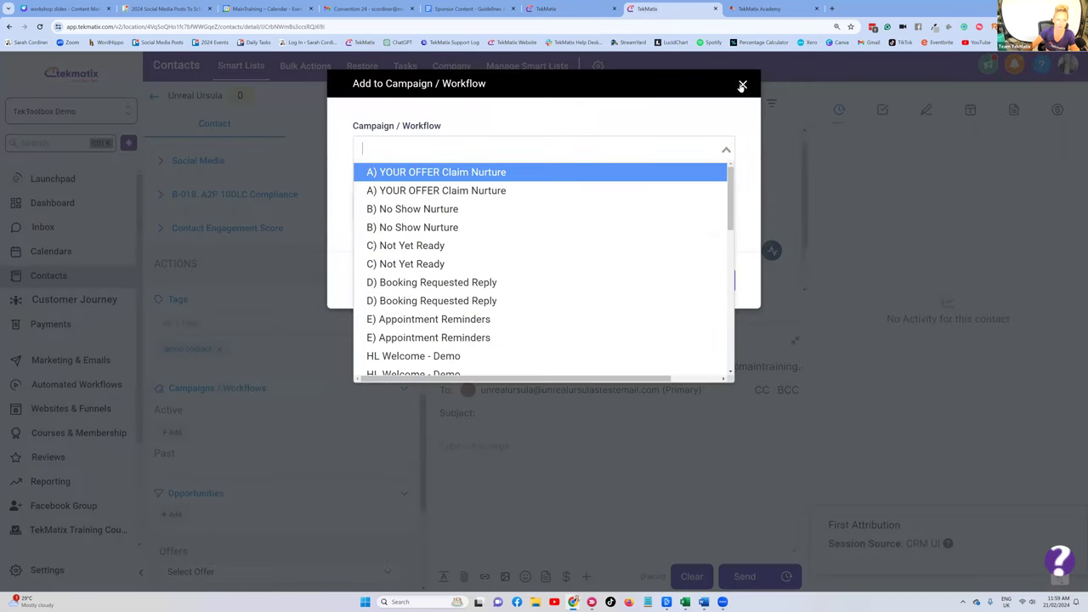
click(742, 85)
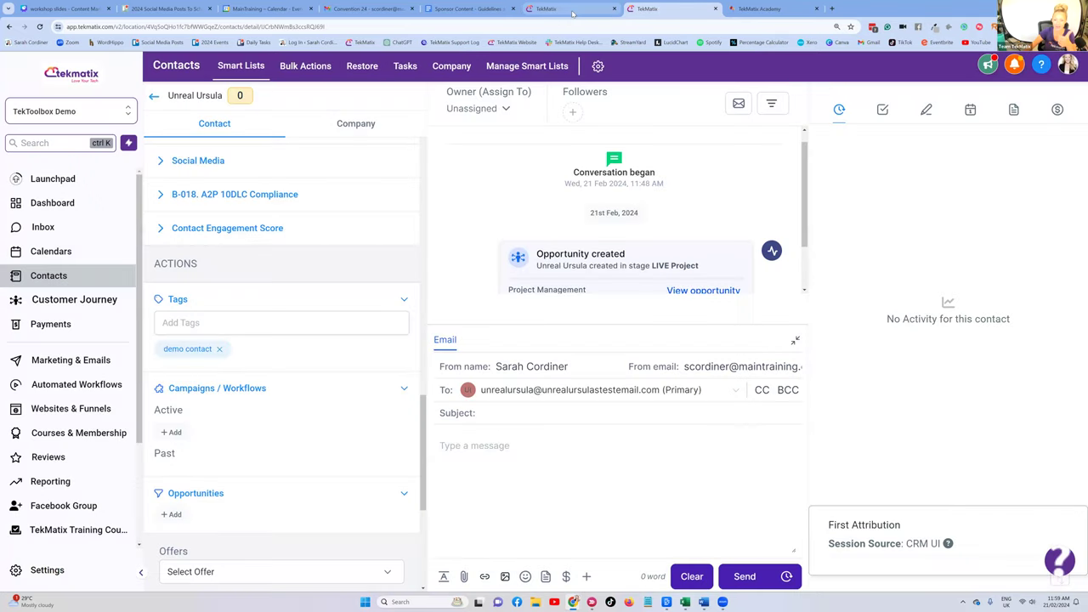
click(573, 10)
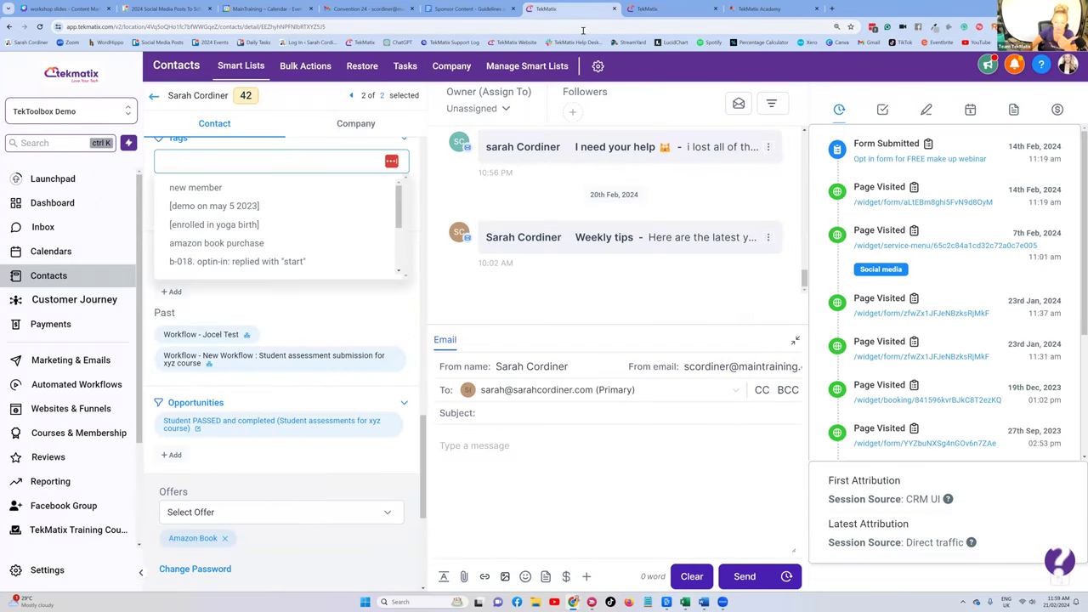